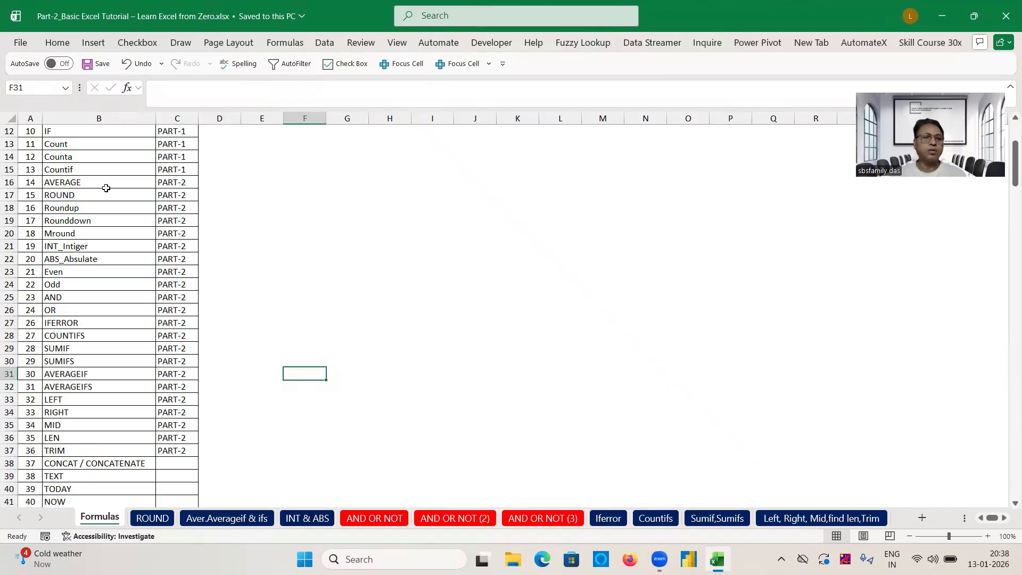
- Open the ROUND worksheet from the Formulas overview sheet
click(104, 188)
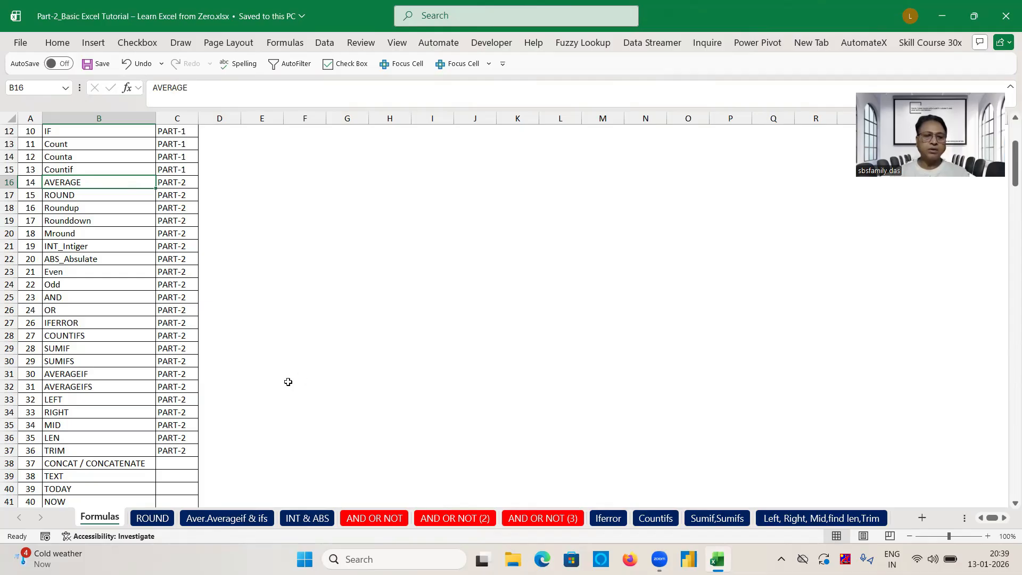
click(153, 518)
click(585, 243)
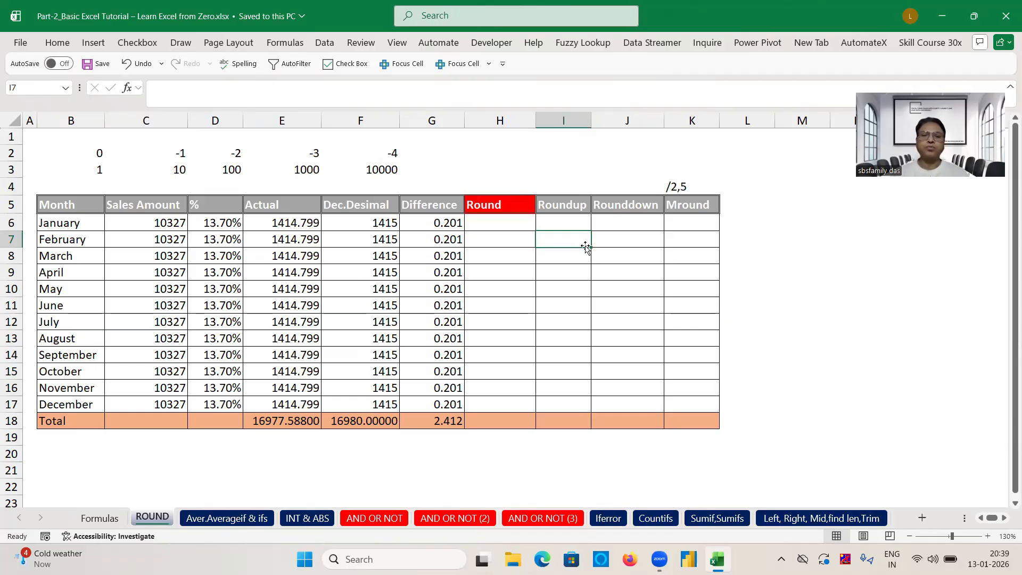
- Enter =ROUND(E6,0) in January's Round cell H6 and fill it down through December in H17
click(496, 227)
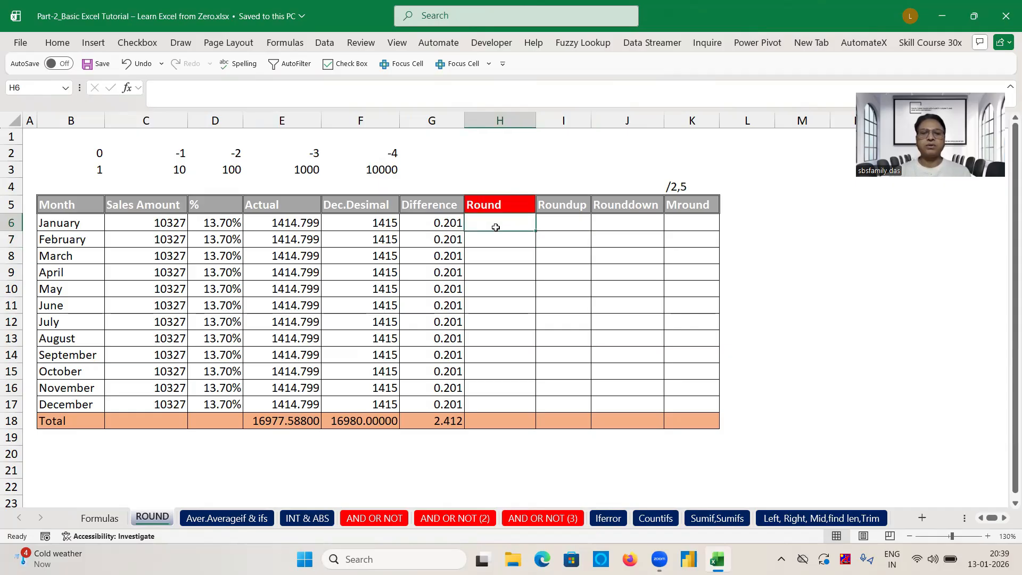
text(=roun)
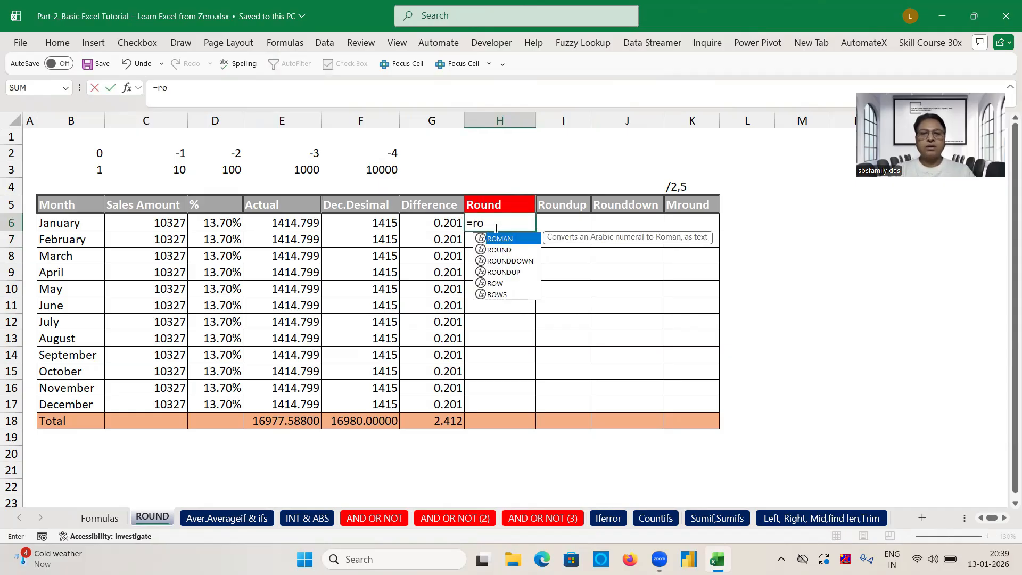
key(Tab)
click(296, 225)
text(,0)
key(Return)
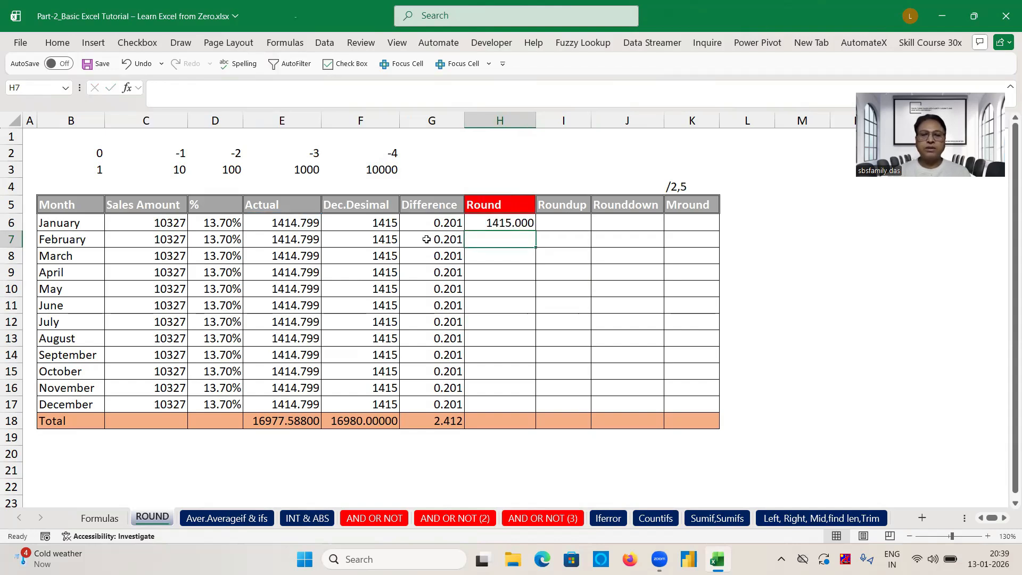
click(516, 223)
double_click(536, 231)
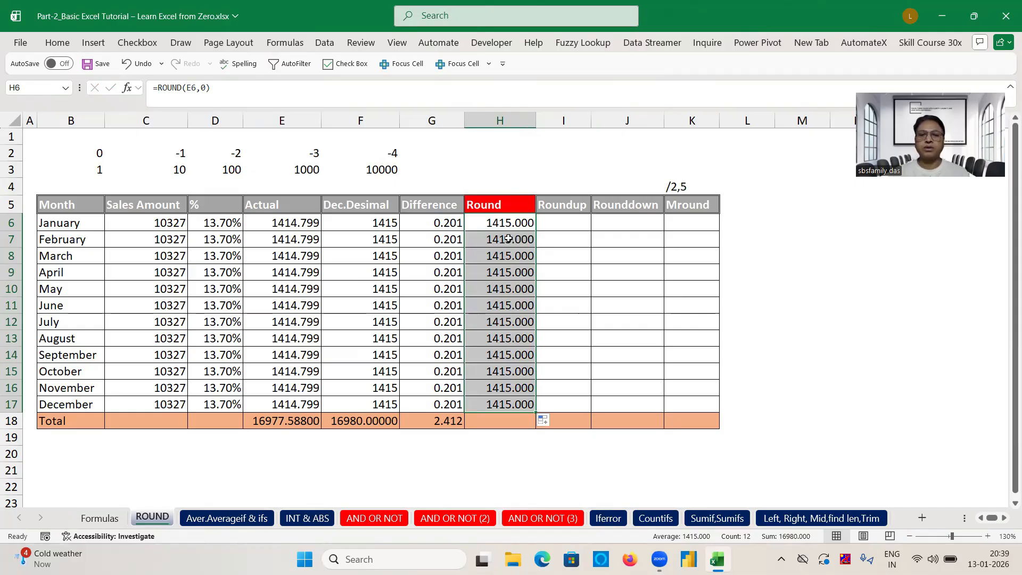
- Enter =ROUNDUP(E6,-1) in January's Roundup cell I6 to round the Actual amount up to the next ten
click(564, 223)
text(=round)
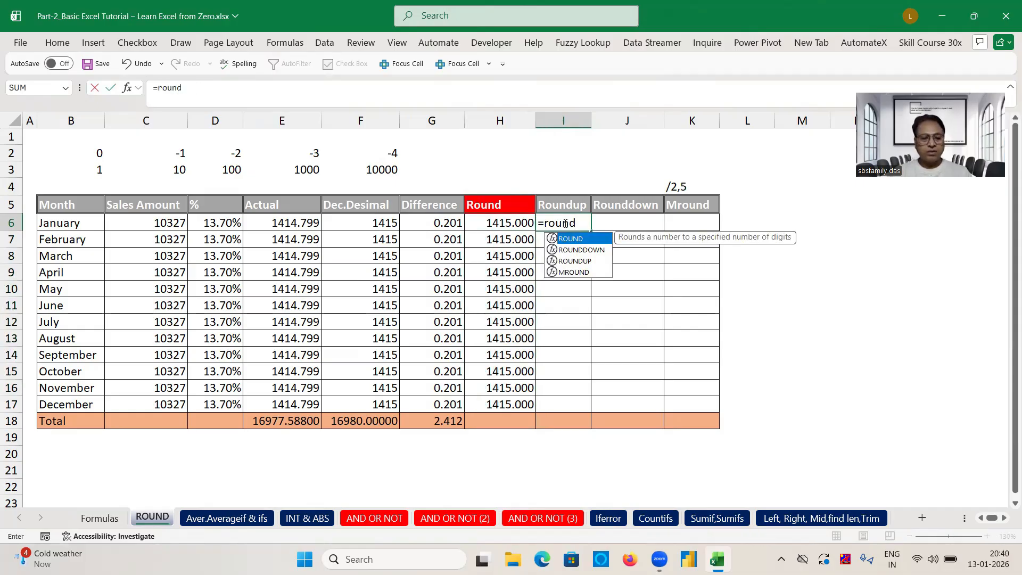
key(Down)
key(Down)
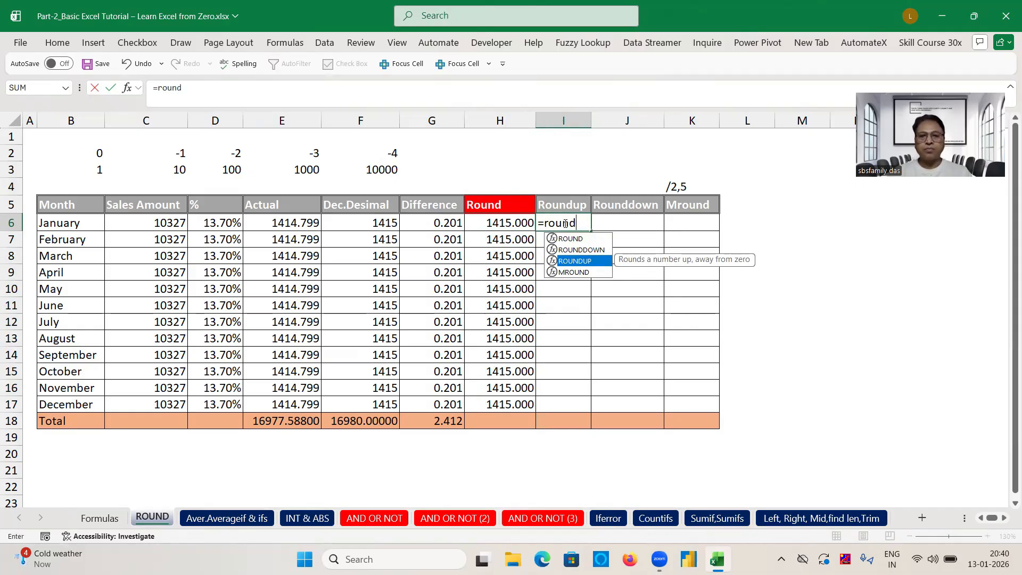
key(Tab)
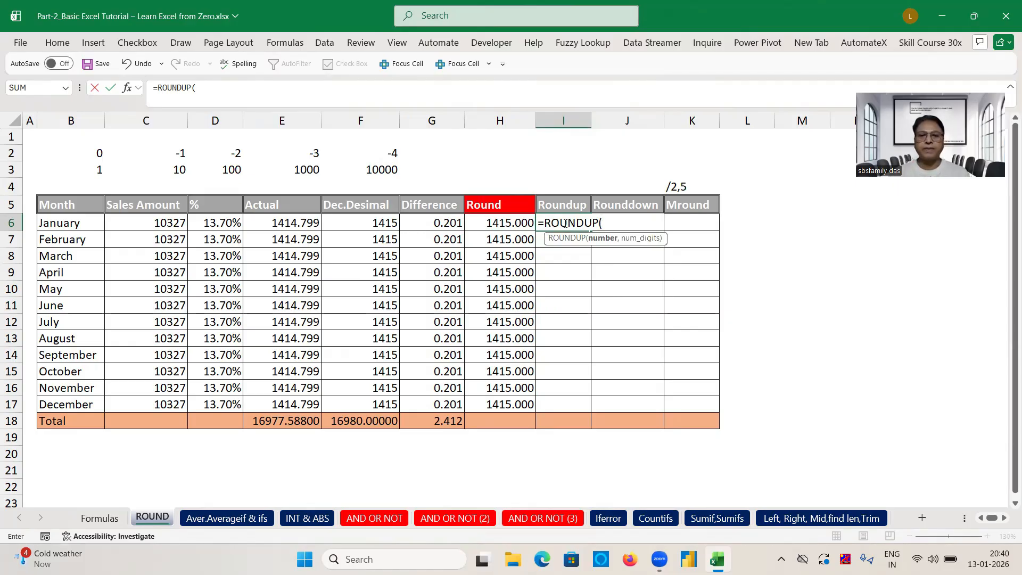
click(305, 225)
text(,)
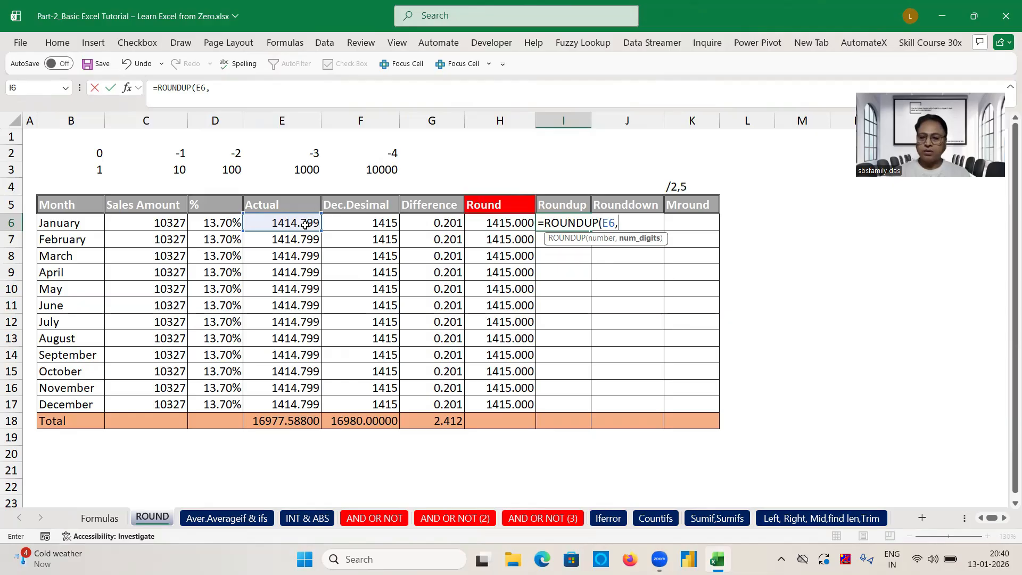
text(-1)
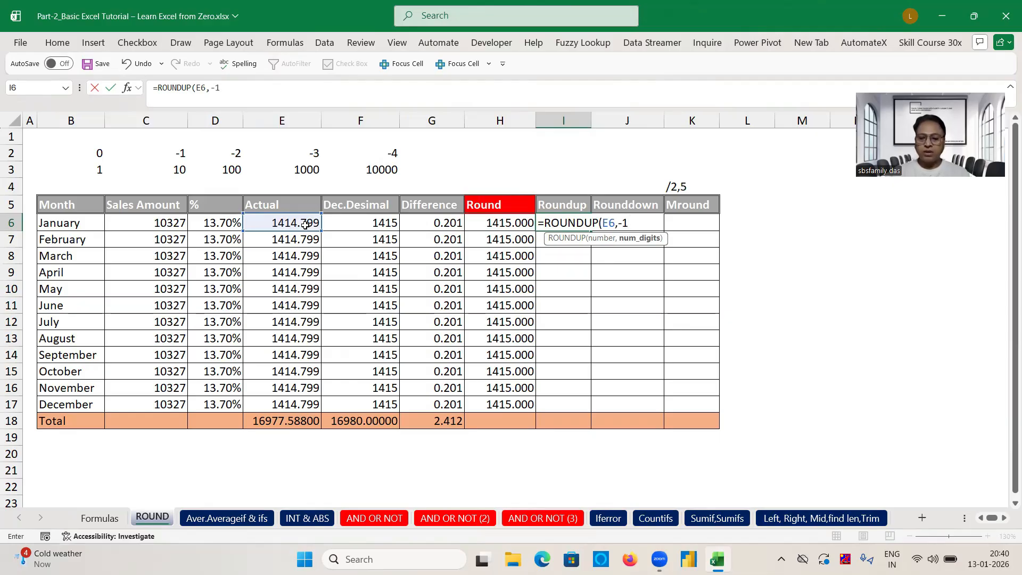
text())
key(Return)
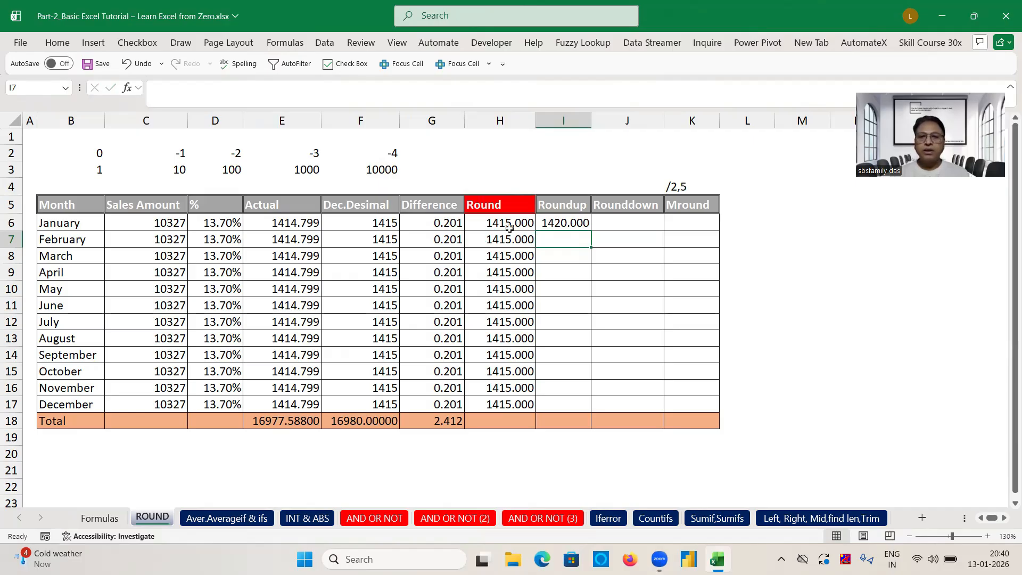
- Check the source amount in E6 and fill the Roundup formula from I6 down through December in I17
click(300, 226)
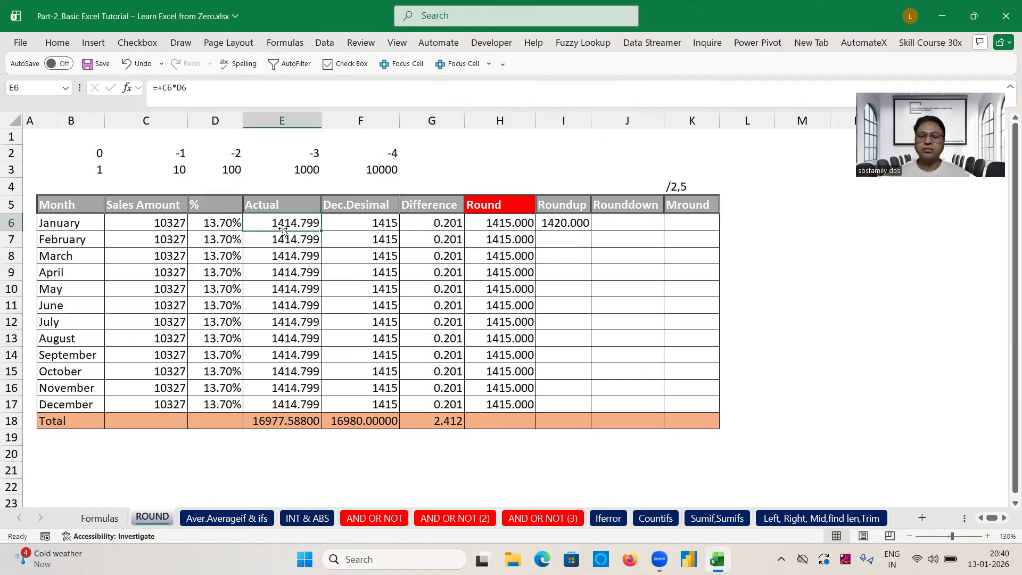
click(570, 225)
drag(591, 231, 592, 407)
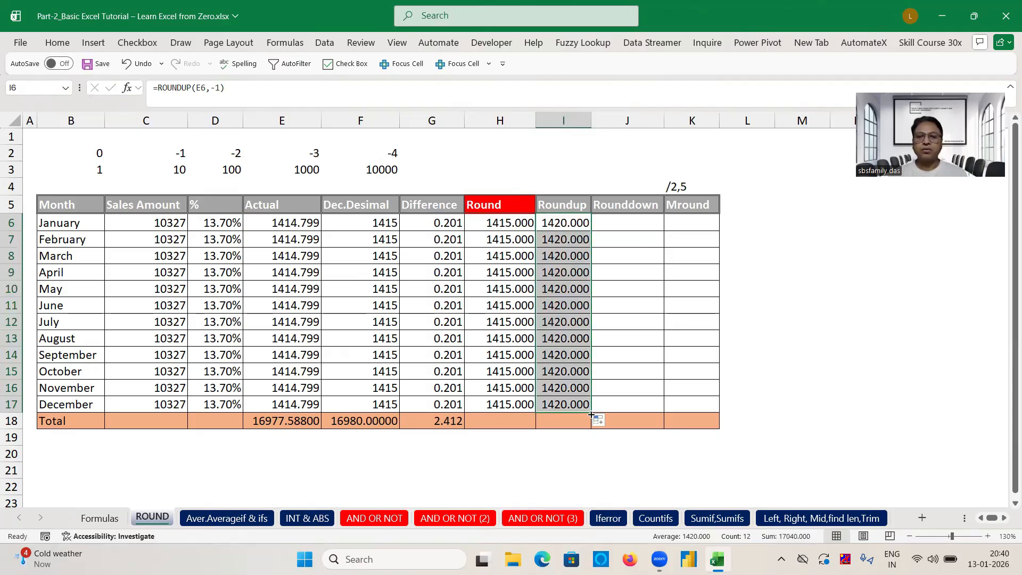
- Enter =ROUNDDOWN(E6,-1) in January's Rounddown cell J6 to round the Actual amount down to tens
click(615, 219)
text(=round)
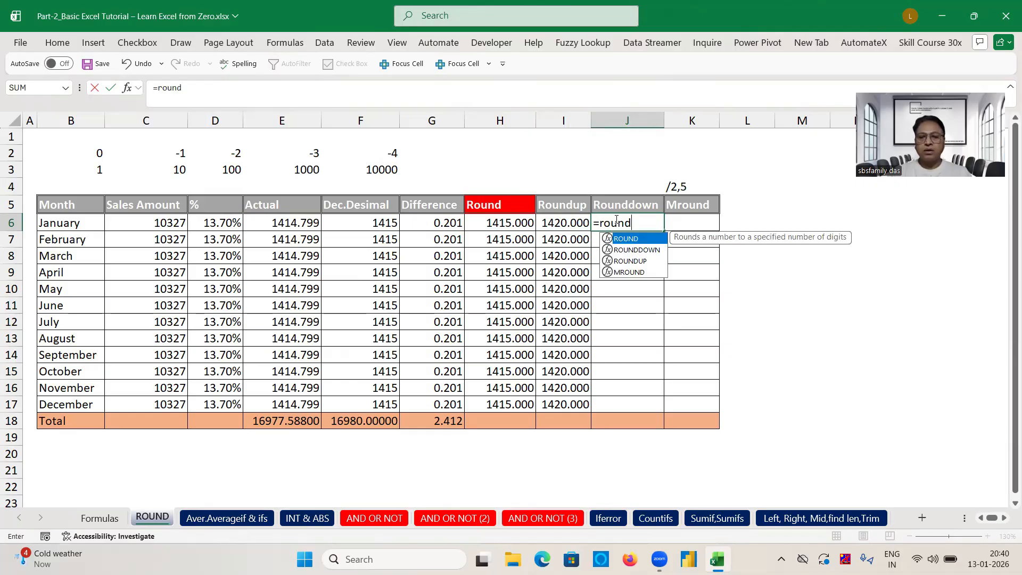
key(Down)
key(Tab)
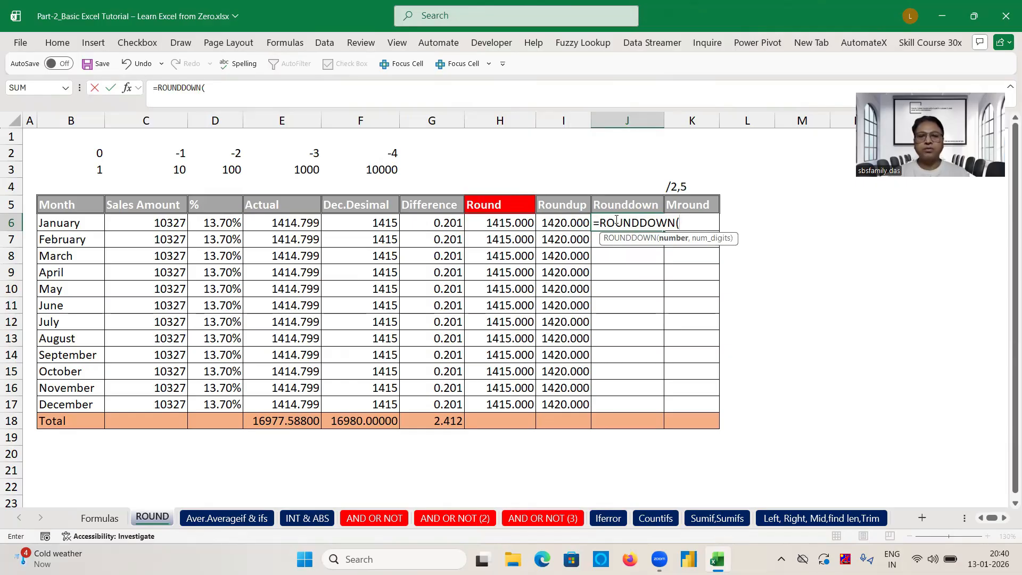
click(292, 227)
text(,)
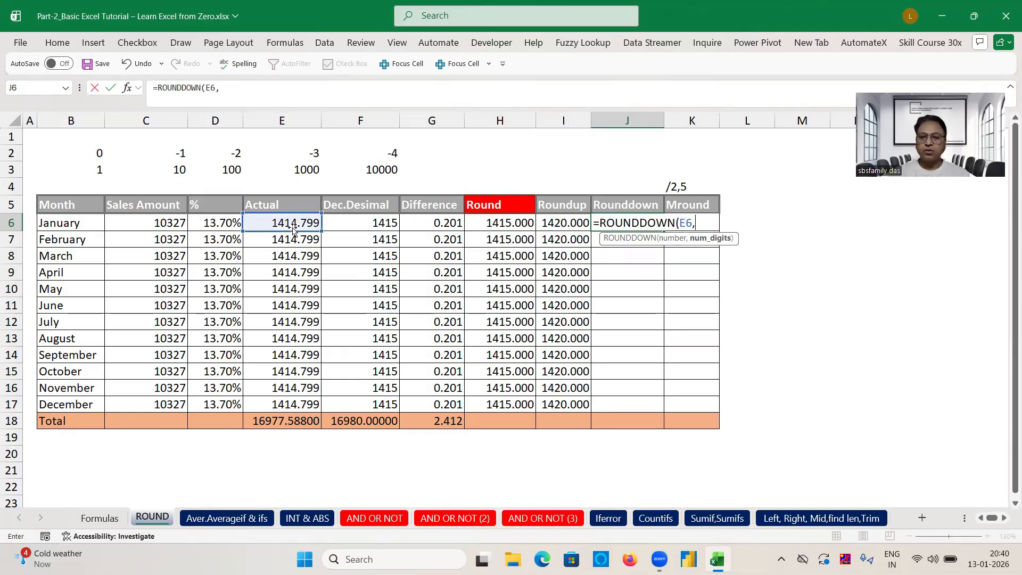
text(-1))
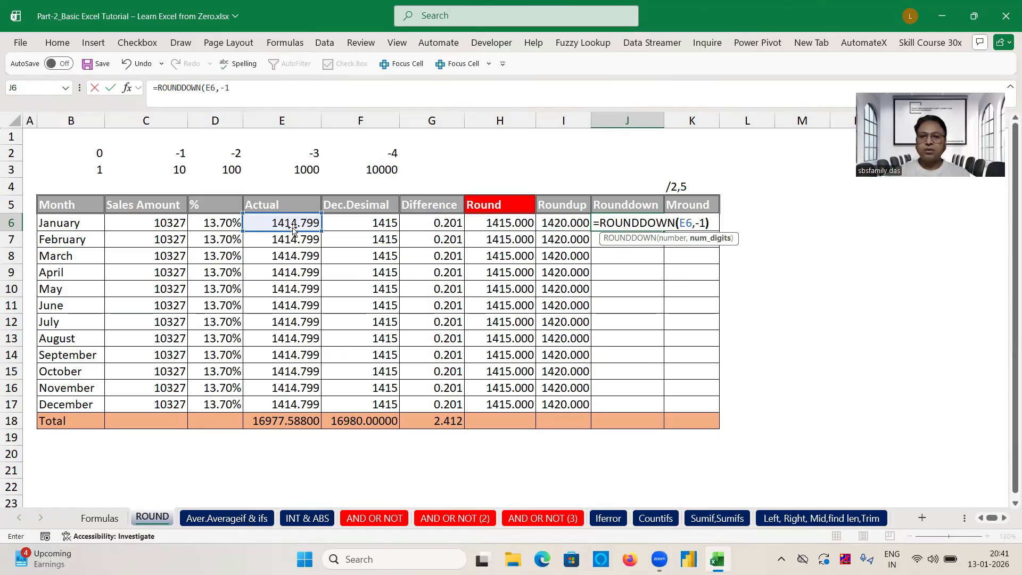
key(Return)
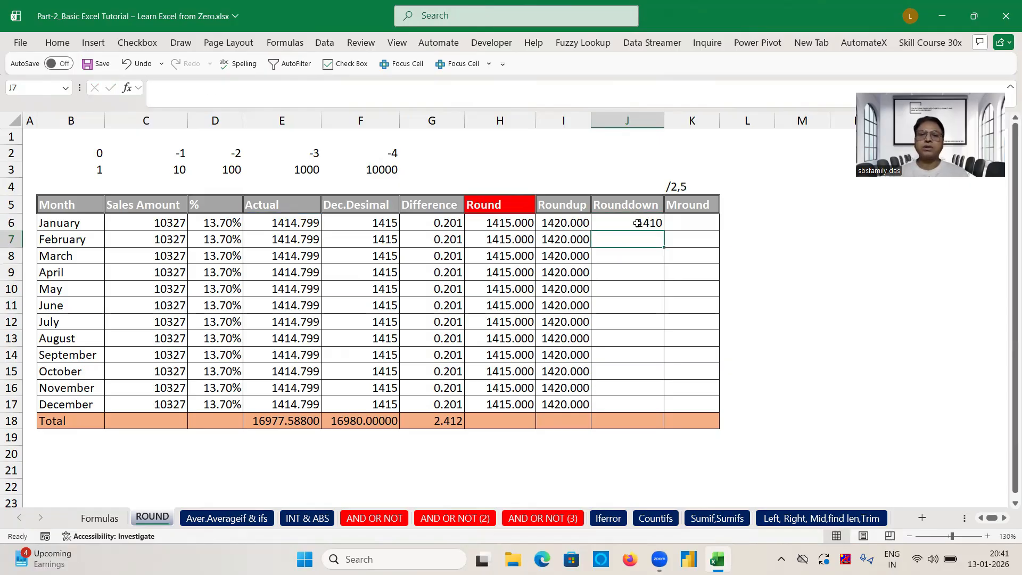
- Change the number of digits in J6's ROUNDDOWN formula to -2 so it rounds down to hundreds
click(286, 223)
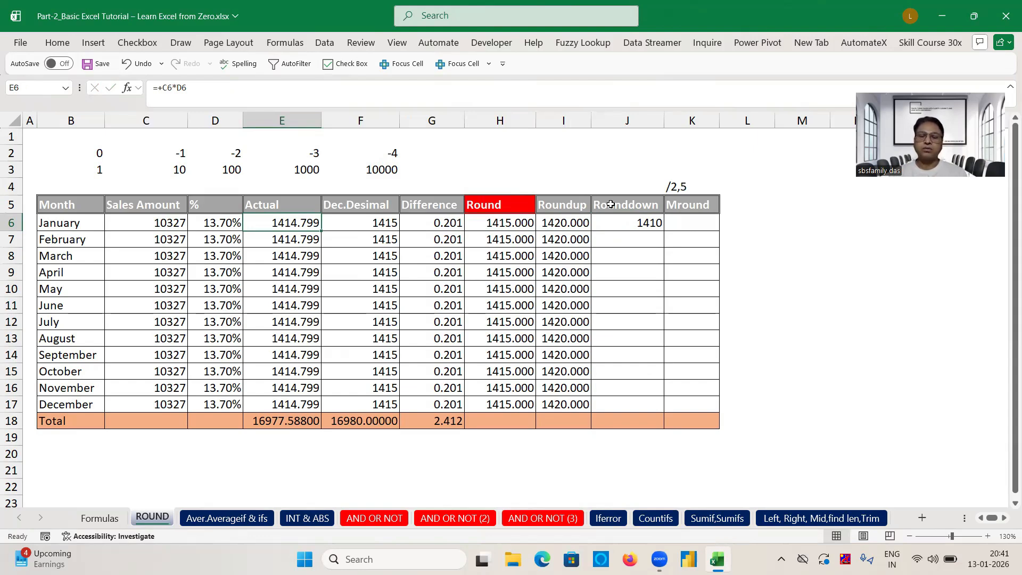
click(650, 222)
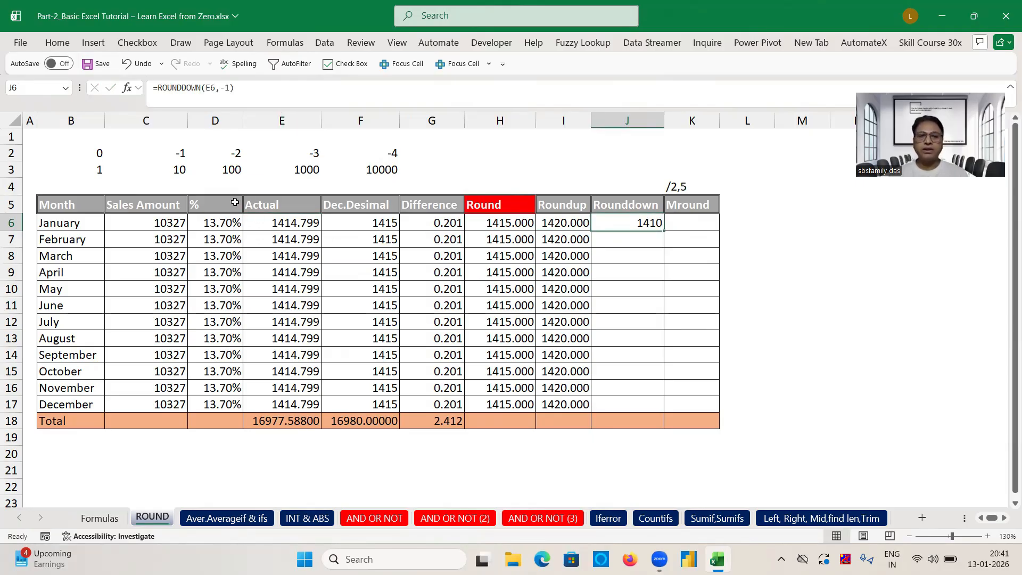
click(230, 87)
key(BackSpace)
text(2)
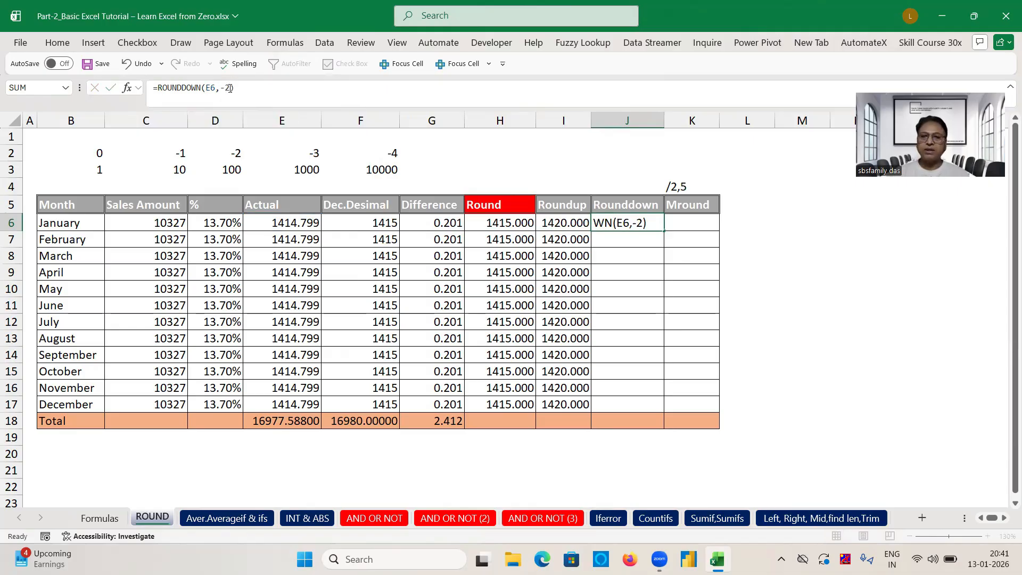
key(Return)
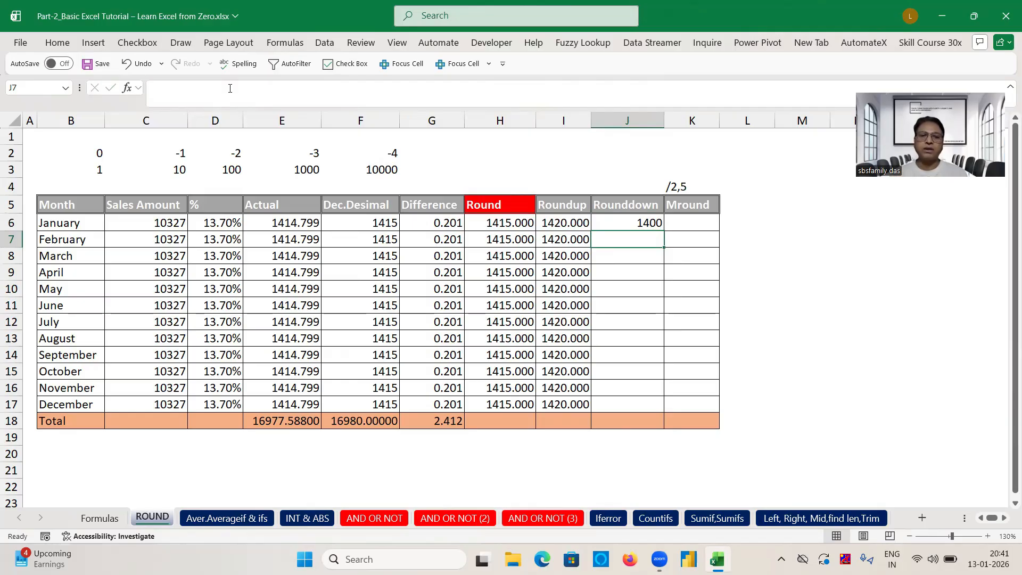
- Set the digits argument of the ROUNDDOWN formula in J6 to -3 to round down to thousands
click(629, 223)
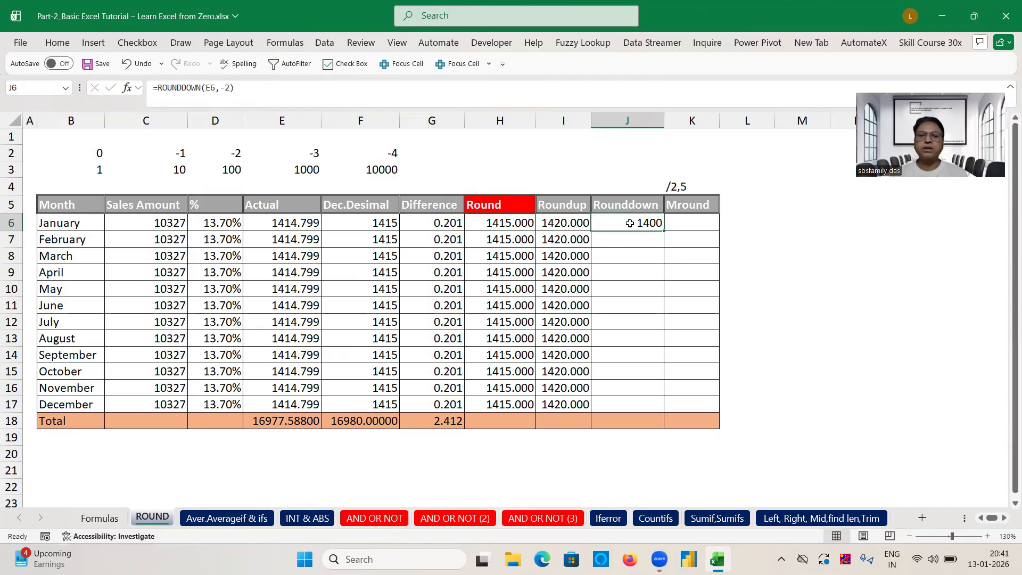
click(229, 87)
key(BackSpace)
text(3)
key(Return)
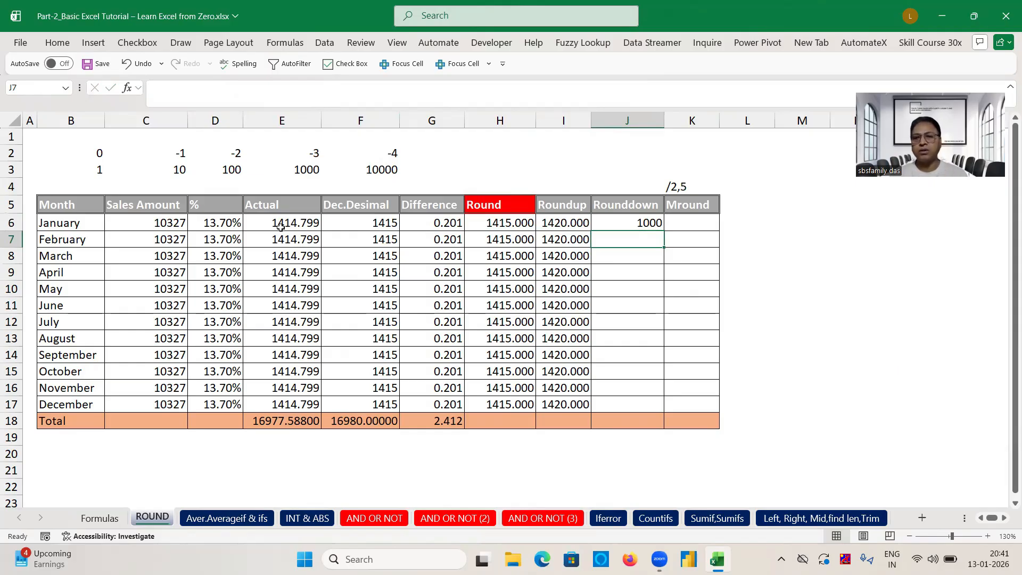
- Enter =MROUND(C6,2) in January's Mround cell K6 to round the Sales Amount to a multiple of 2
click(687, 224)
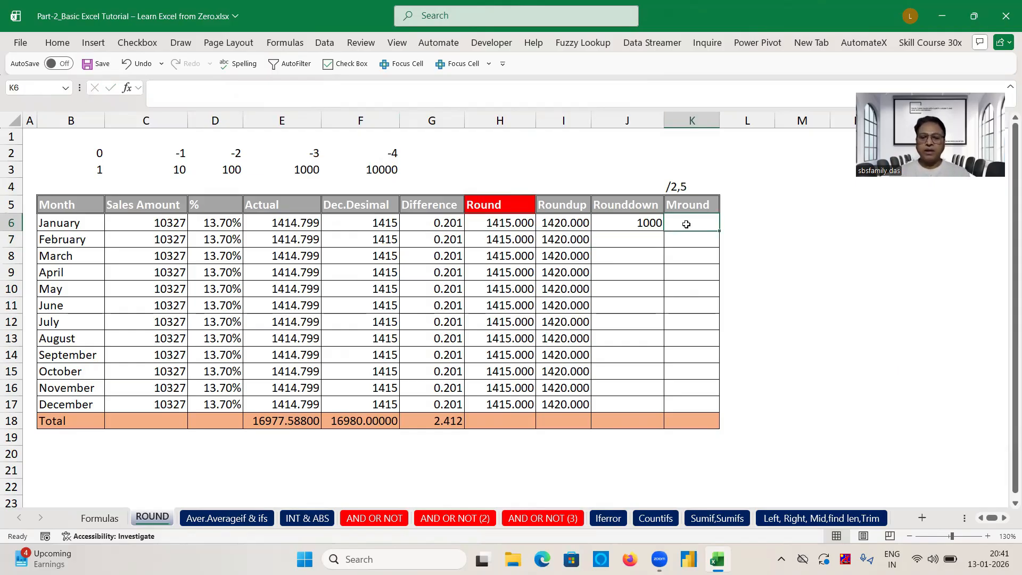
text(=mro)
key(Tab)
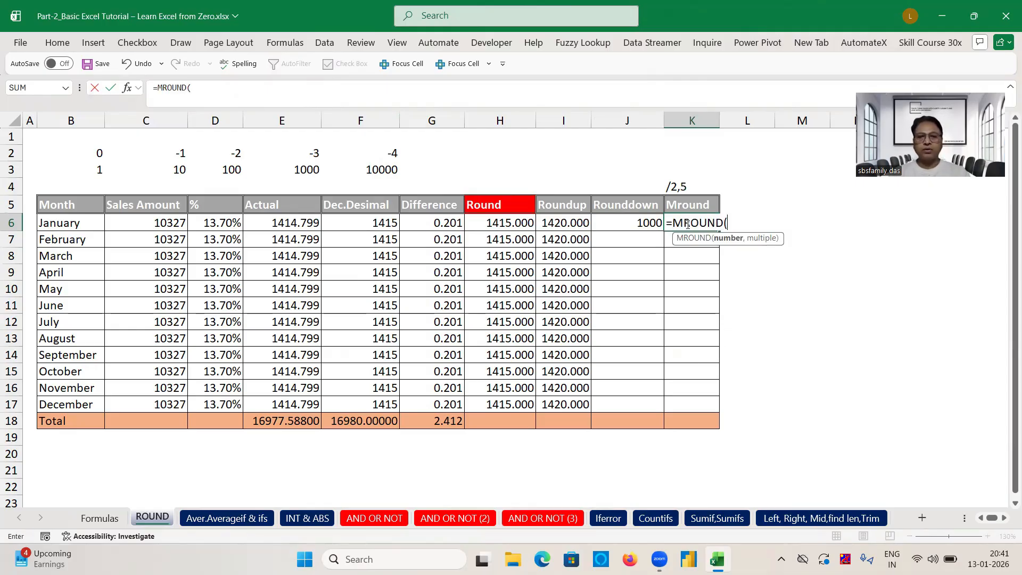
click(153, 230)
text(,2))
key(Return)
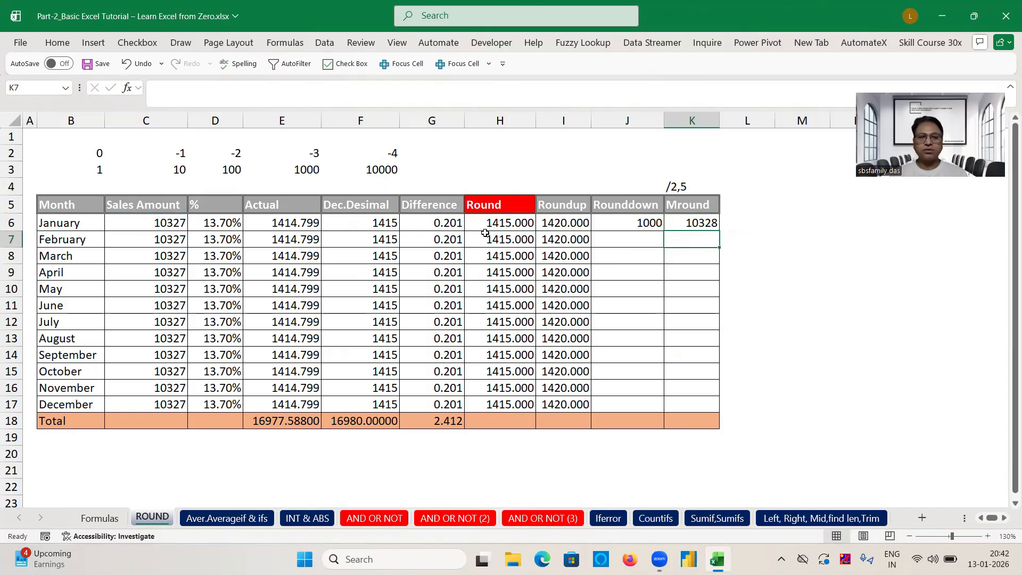
- Add a check formula =+K6/2 in L6 that divides the Mround result by 2
click(689, 221)
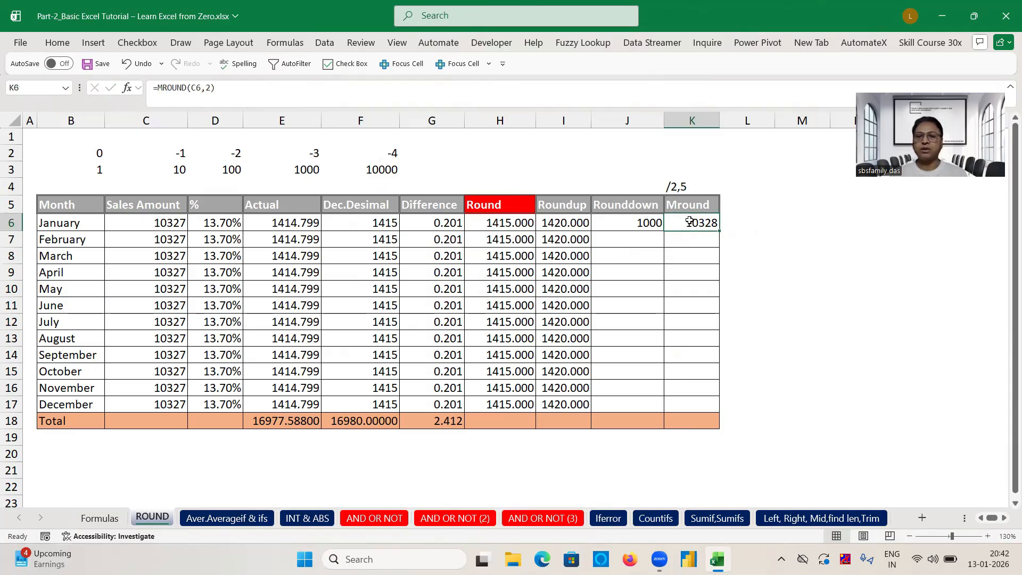
click(759, 223)
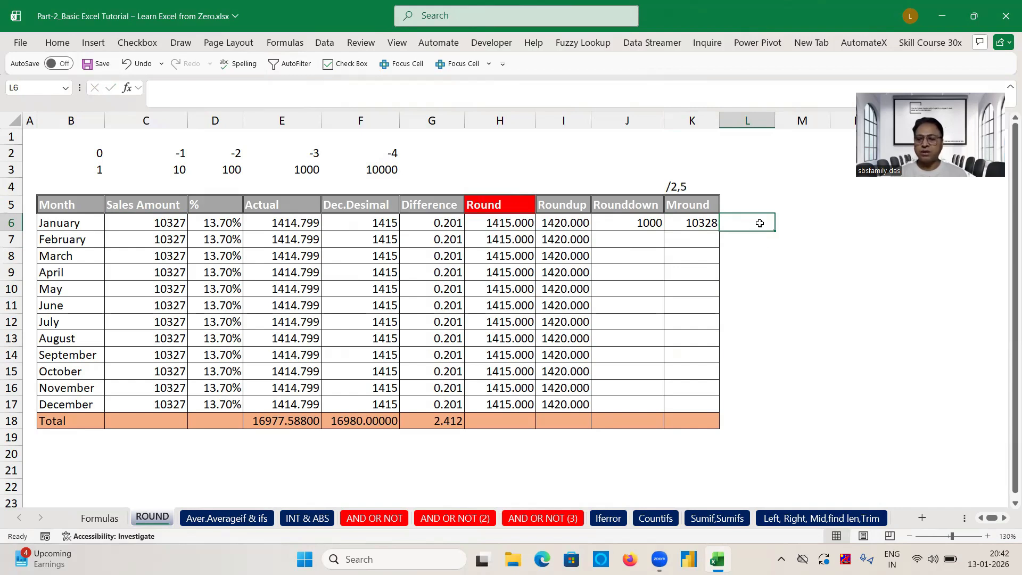
text(+)
key(Left)
text(/2)
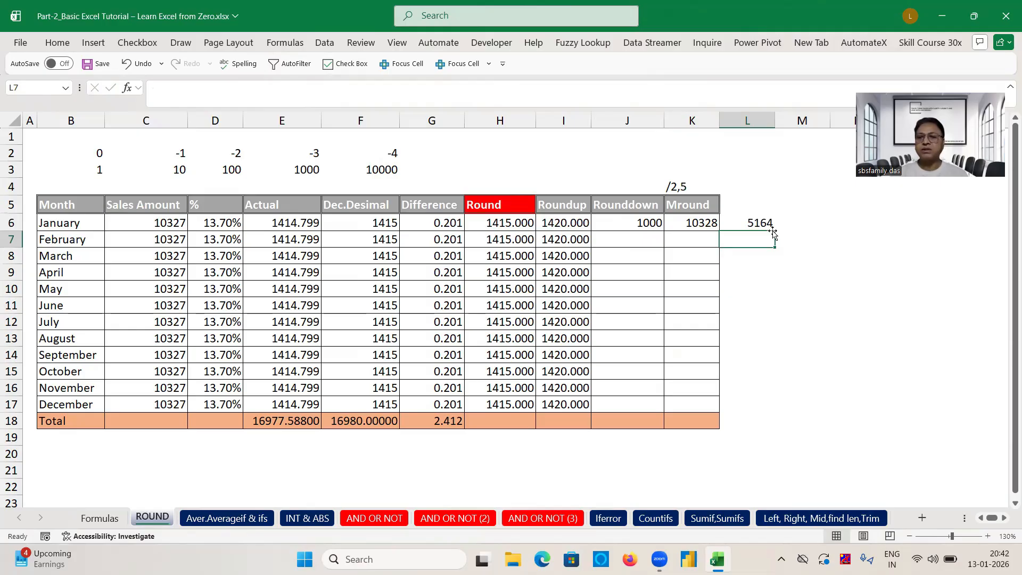
- Change the multiple in K6's MROUND formula to 3 and check the division formula in L6
click(705, 225)
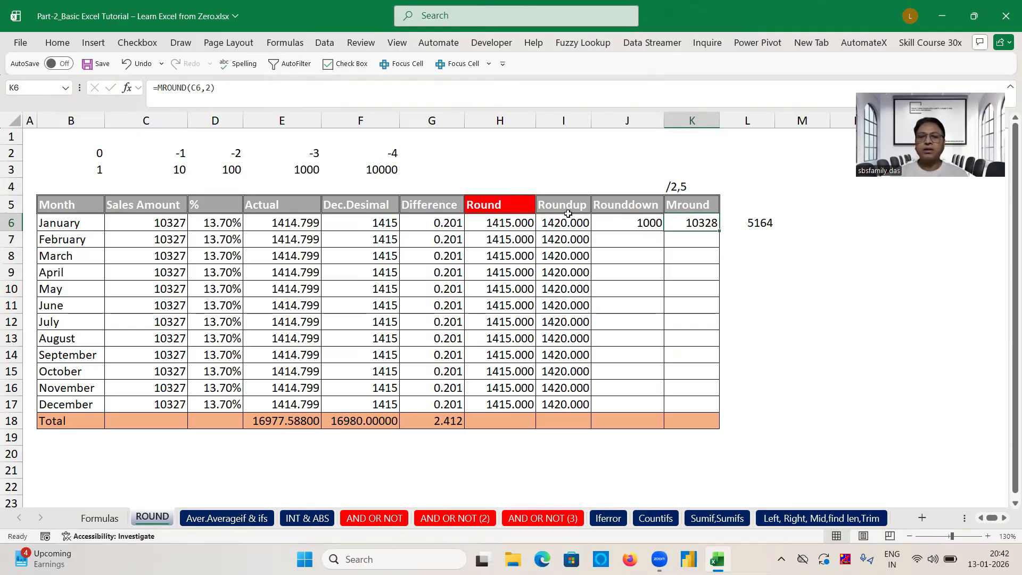
click(210, 93)
key(BackSpace)
text(3)
key(Return)
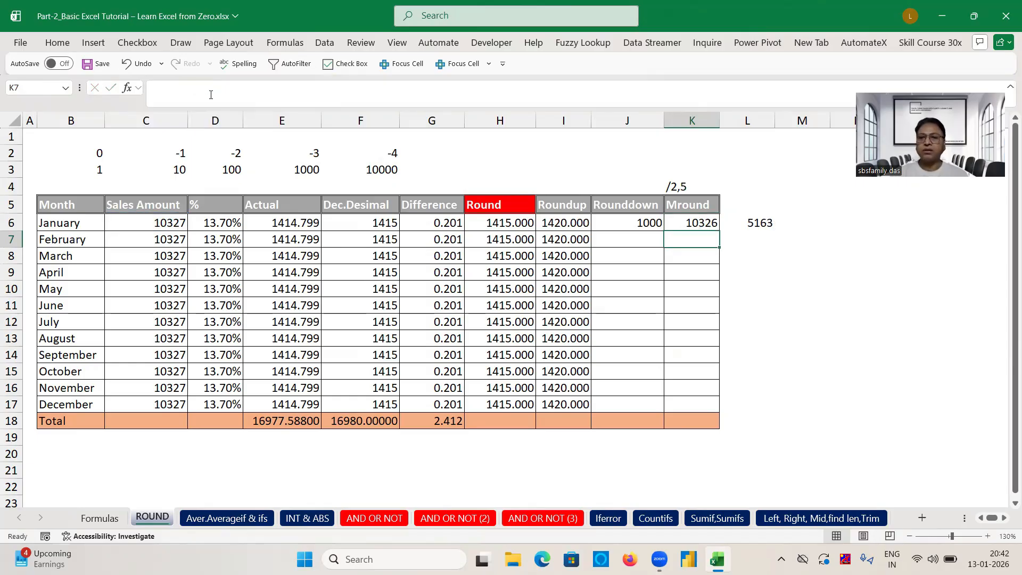
click(765, 227)
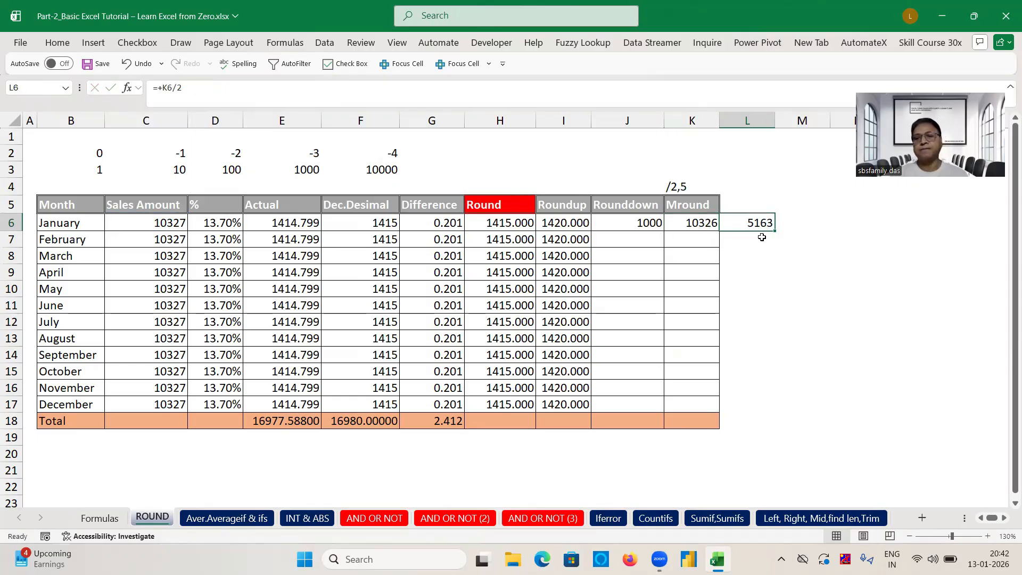
click(701, 224)
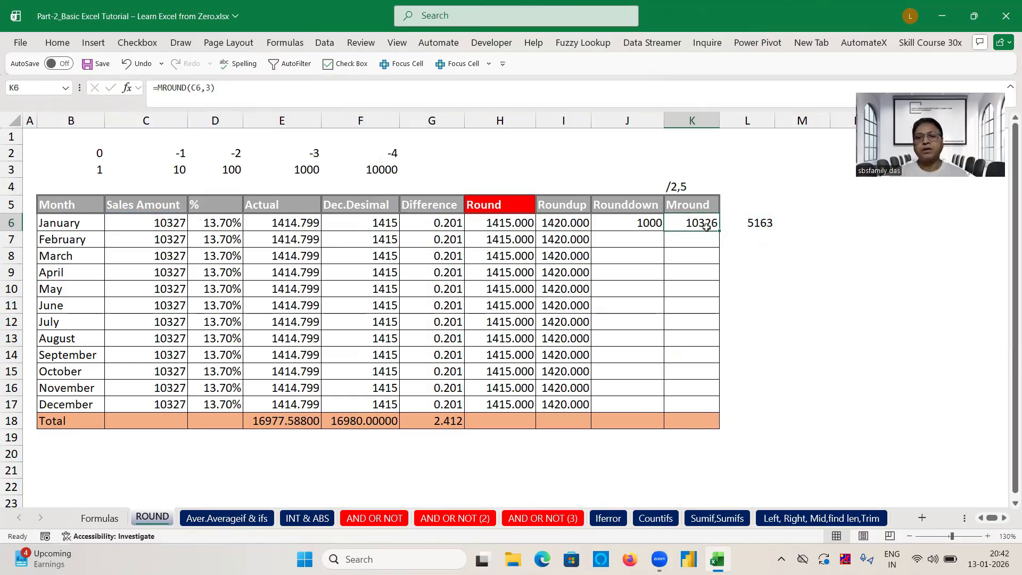
- Change the multiple in K6's MROUND formula to 5
click(214, 88)
key(BackSpace)
text(5)
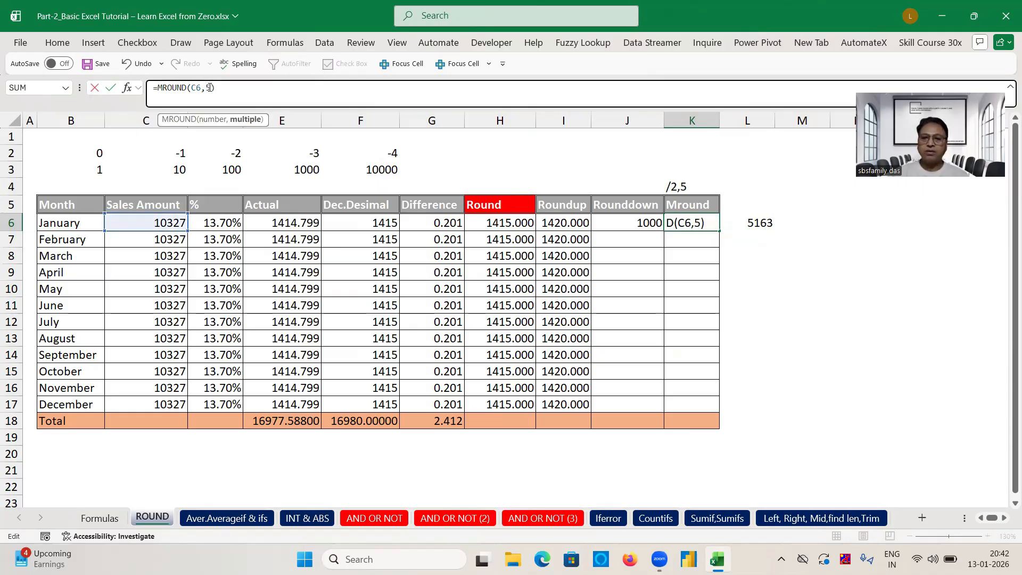
key(Return)
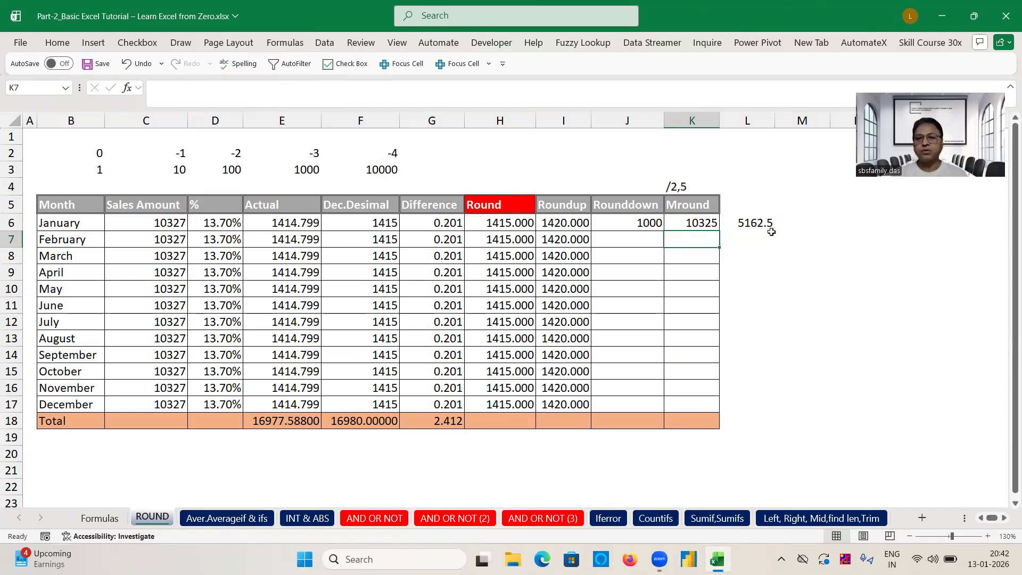
click(715, 223)
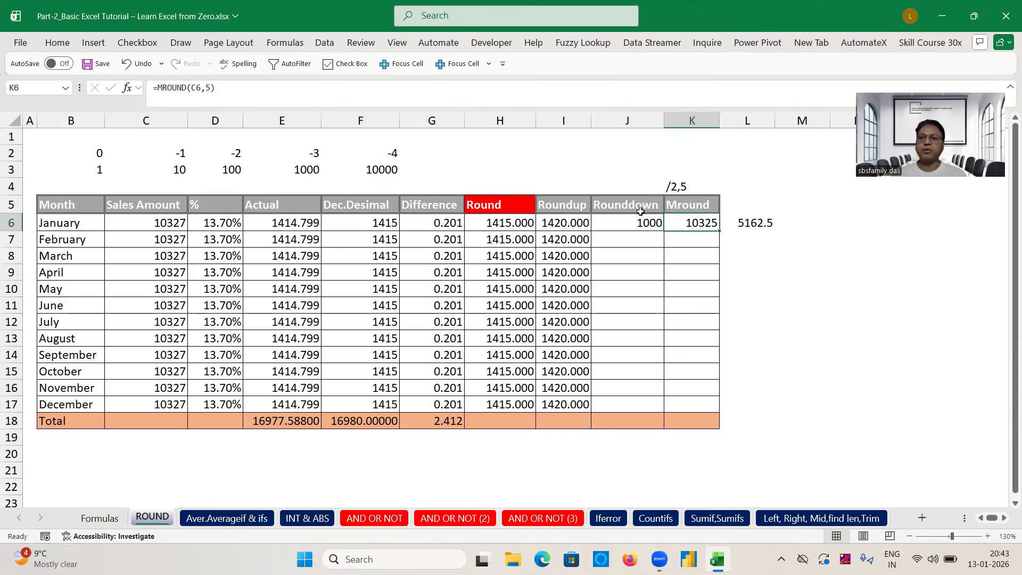
click(681, 199)
click(615, 203)
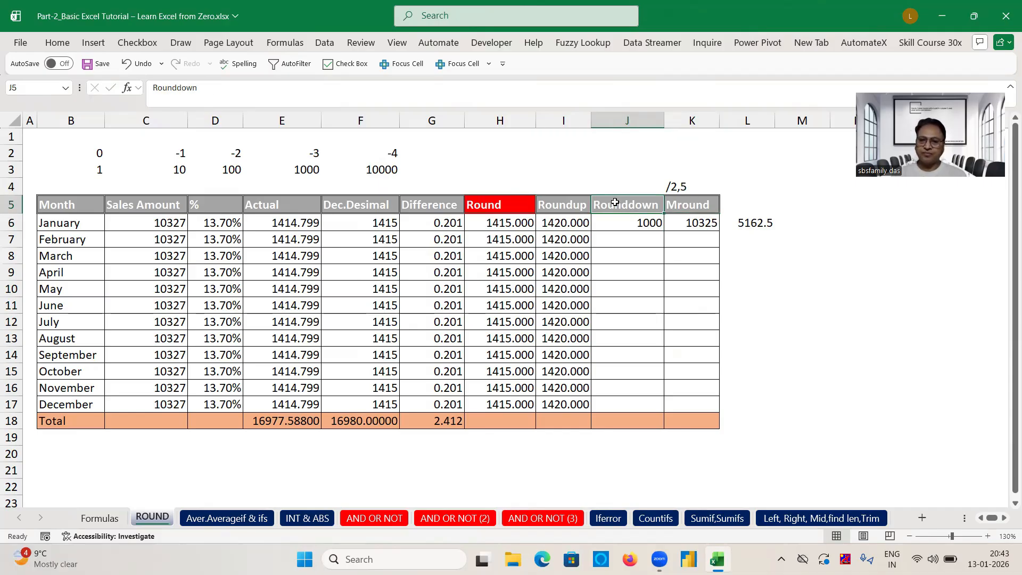
click(682, 206)
click(648, 207)
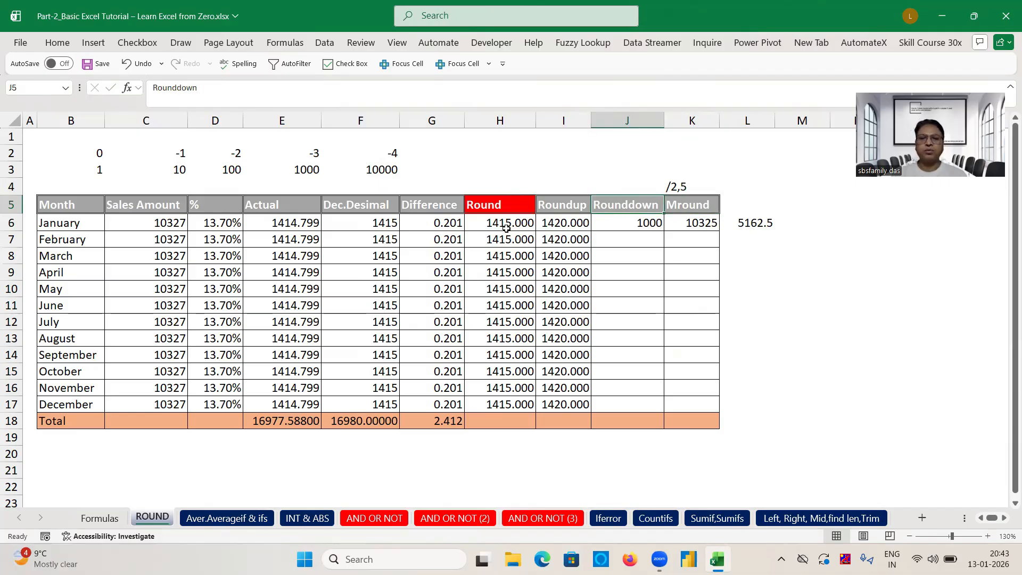
click(762, 224)
click(773, 269)
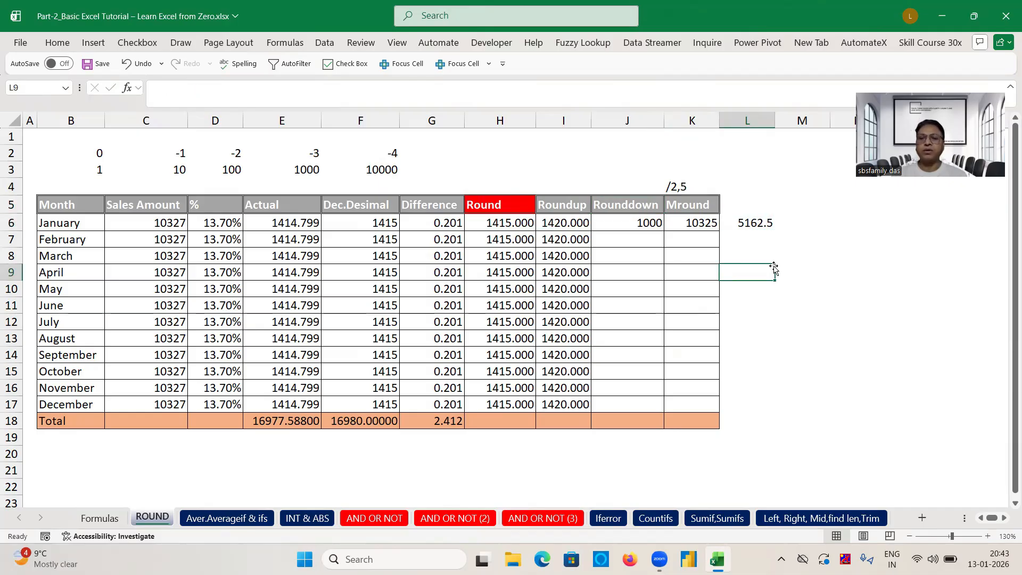
- On the Aver.Averageif & ifs worksheet, enter =SUM(J5:N5)/5 in the first student's School Avg cell O5
click(213, 524)
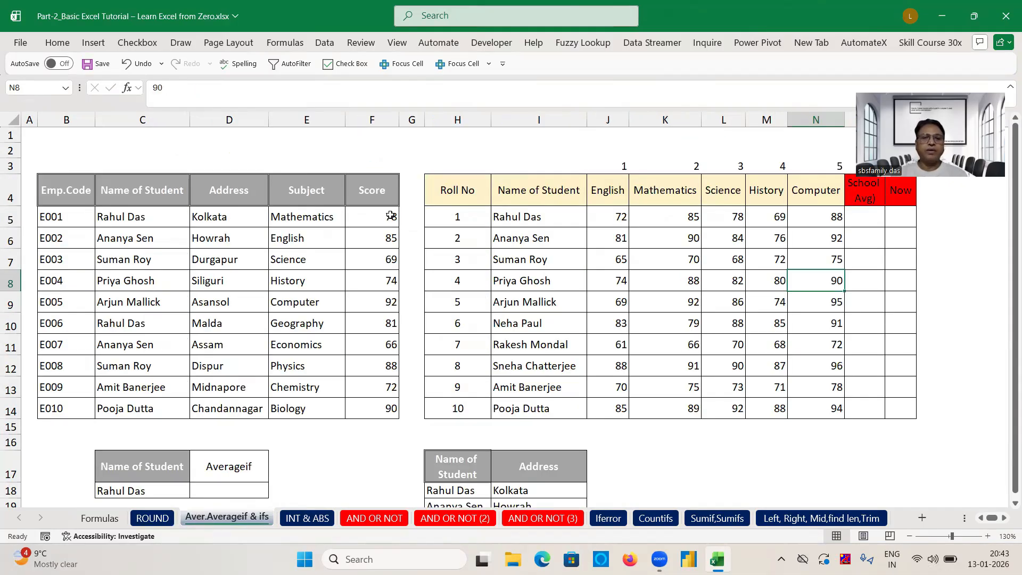
ctrl+scroll(391, 215, down, 1)
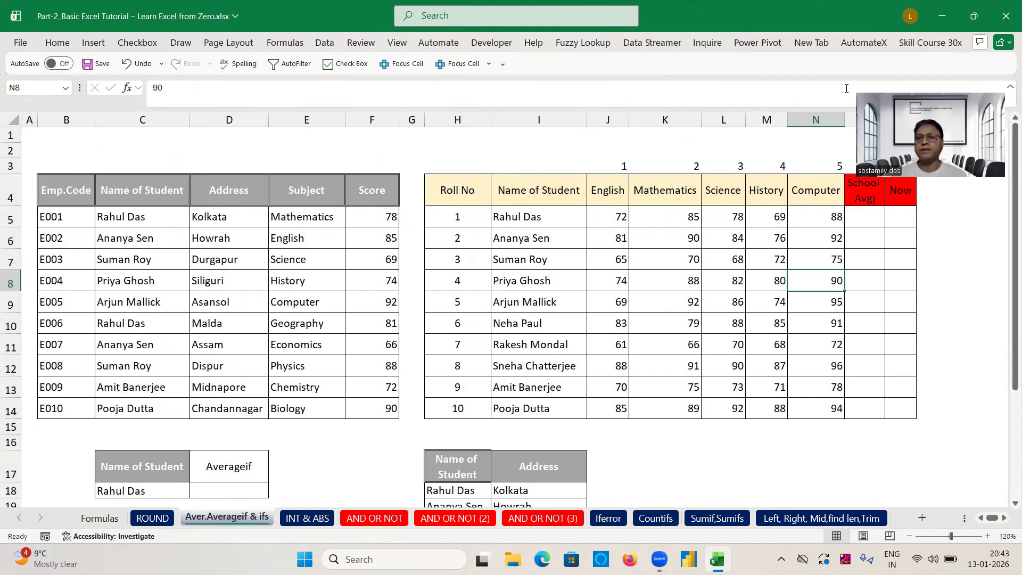
click(867, 217)
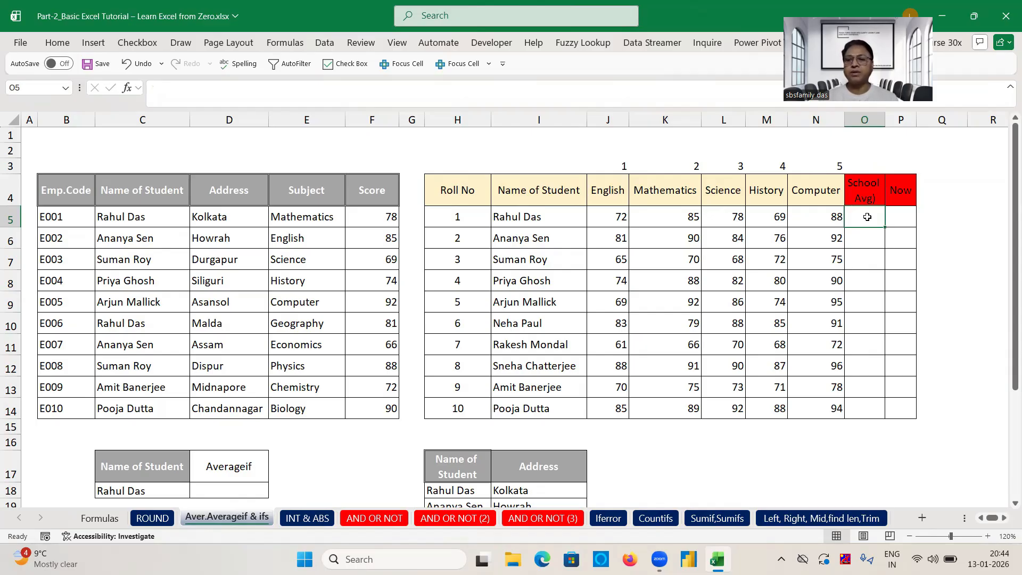
text(=sum()
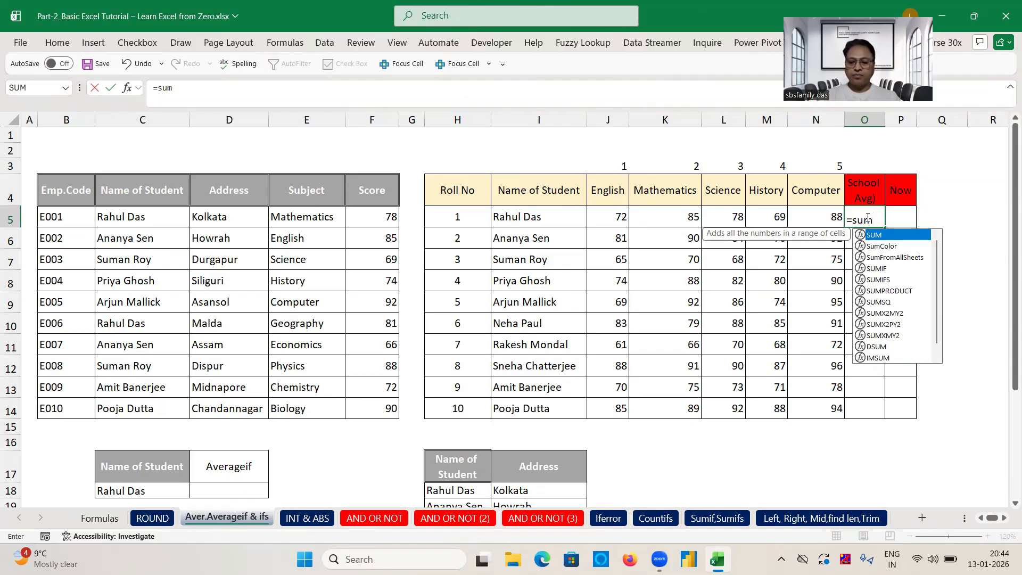
key(Left)
key(shift+Left)
key(shift+Left)
key(shift+Left)
key(shift+Left)
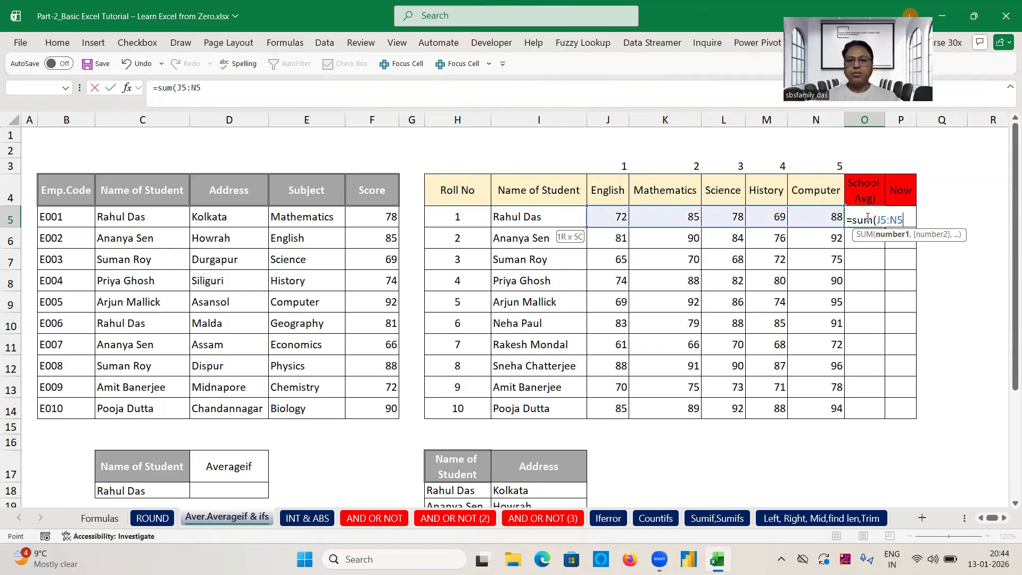
text()/)
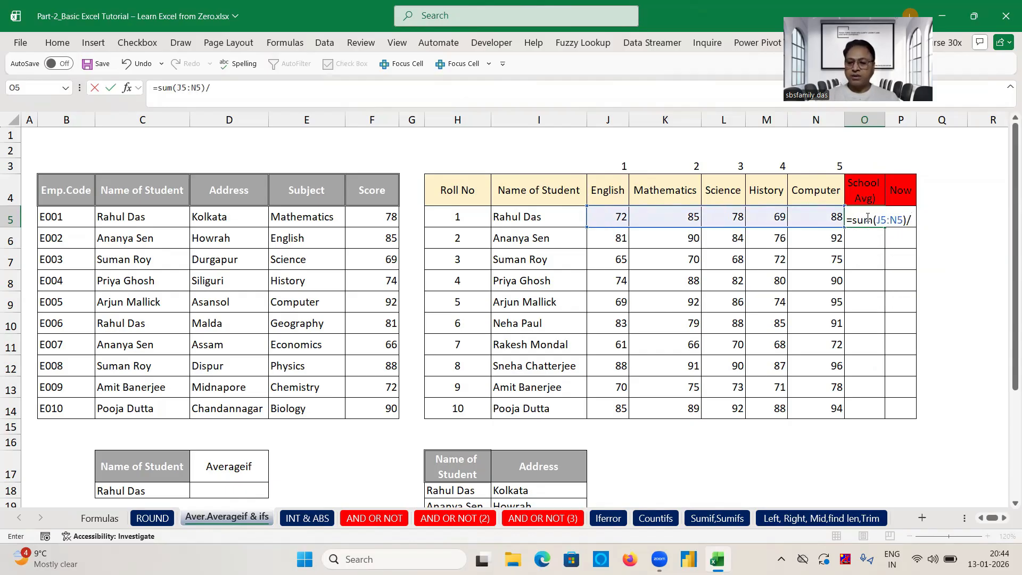
text(5)
key(Return)
- Copy the School Avg formula from O5 to O6:O14 for the remaining students
click(868, 218)
key(ctrl+c)
key(Down)
key(shift+Down)
key(shift+Down)
key(shift+Down)
key(shift+Down)
key(shift+Down)
key(shift+Down)
key(shift+Down)
key(shift+Down)
key(Return)
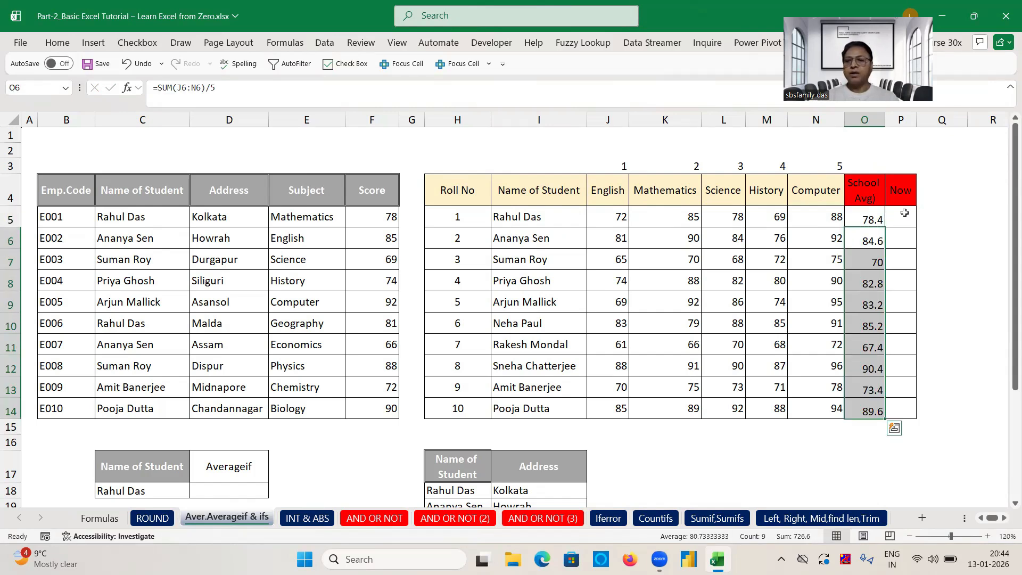
- Enter =AVERAGE(J5:N5) in the Now cell P5 and fill the formula through P14
click(904, 213)
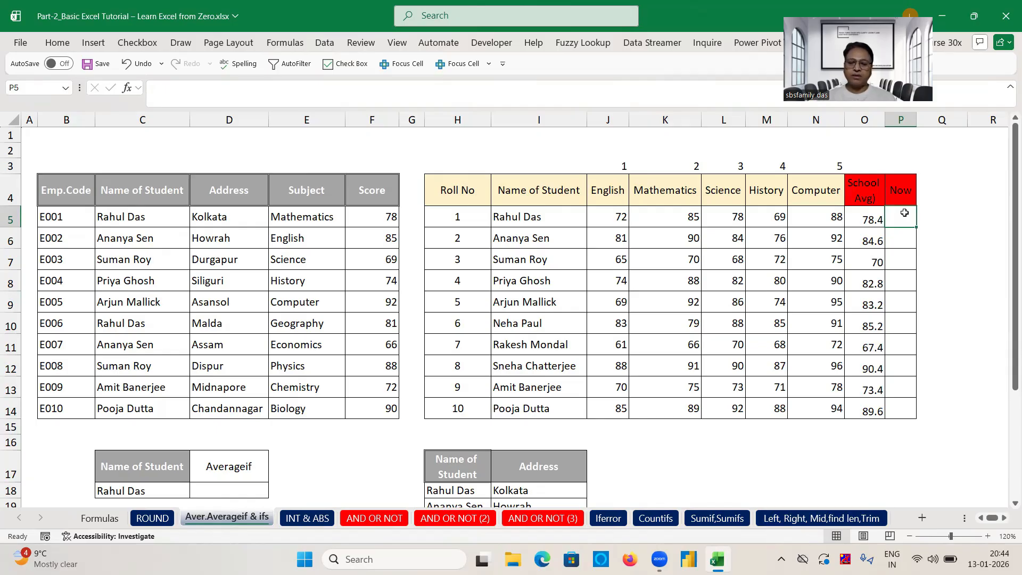
text(=av)
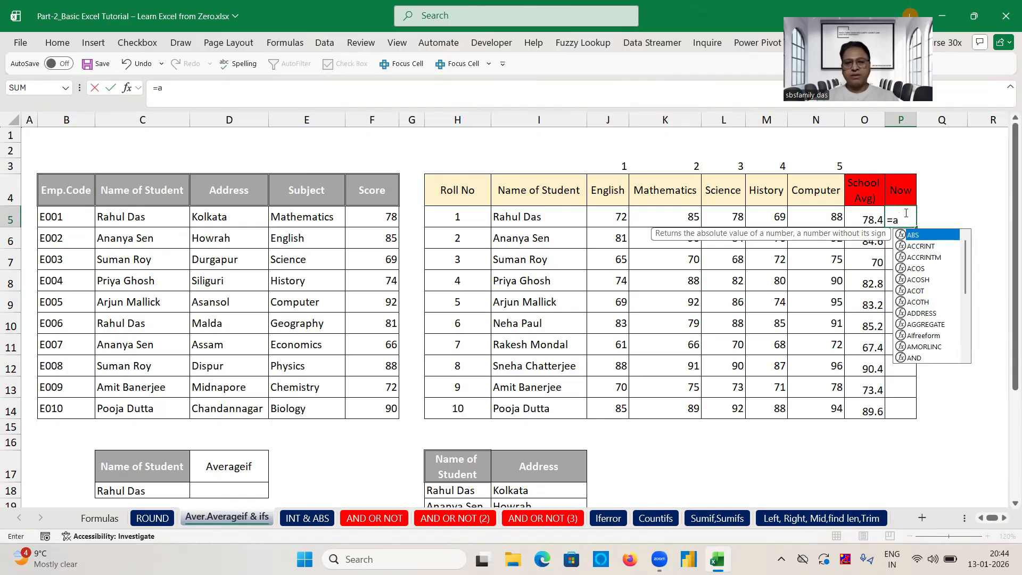
key(Down)
key(Tab)
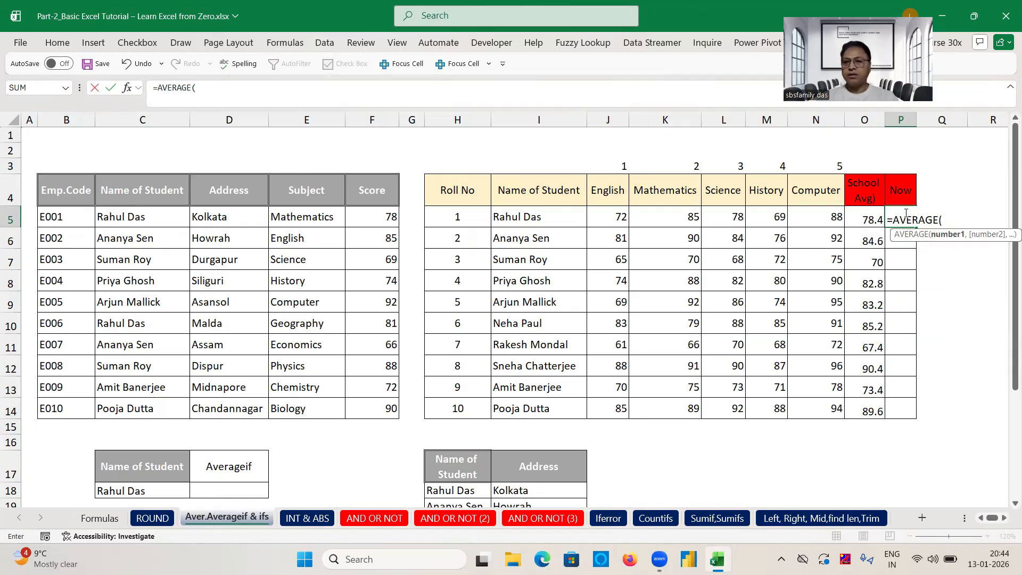
click(614, 216)
key(shift+Right)
key(shift+Right)
key(shift+Right)
key(shift+Right)
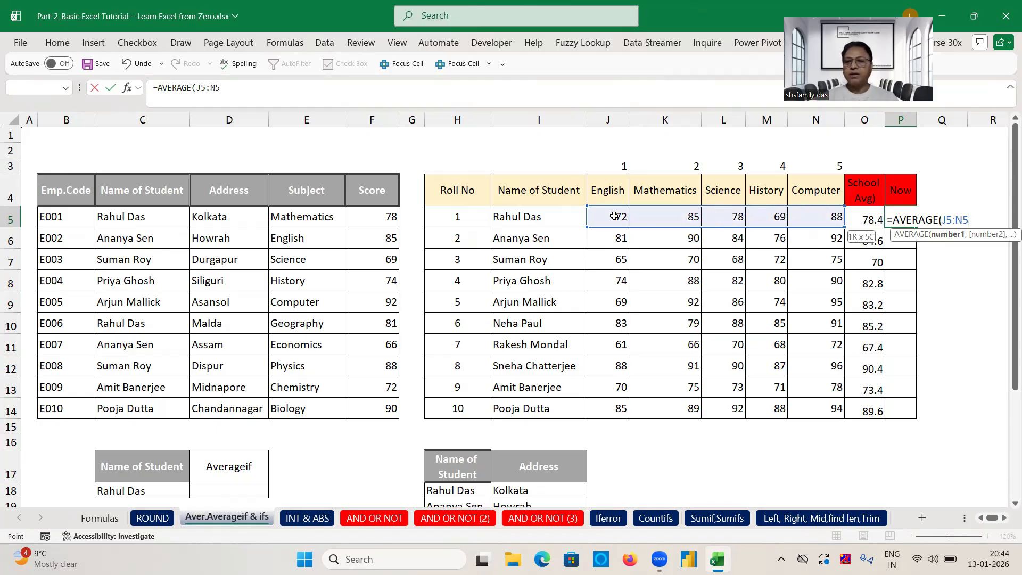
text())
click(905, 219)
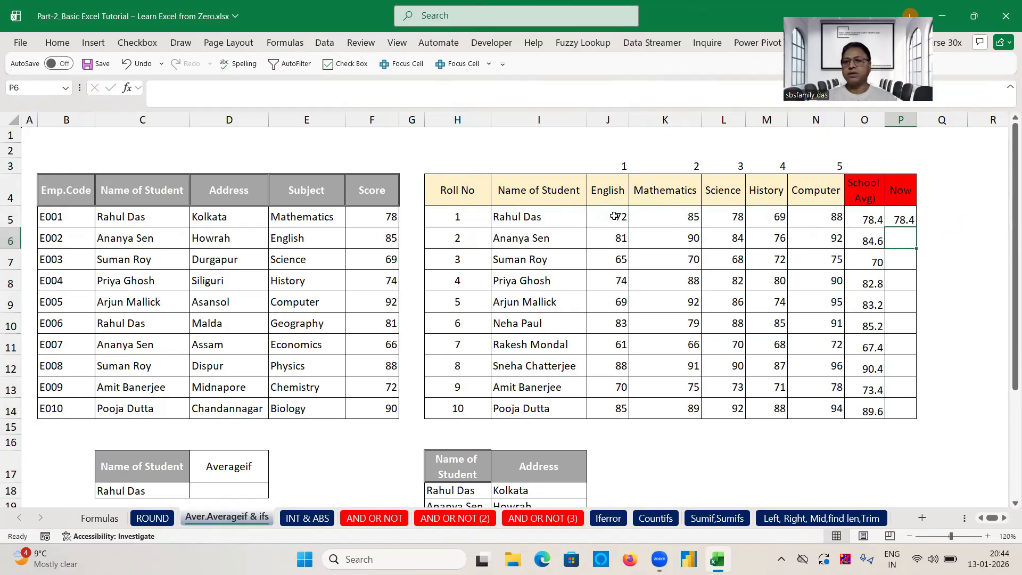
double_click(916, 227)
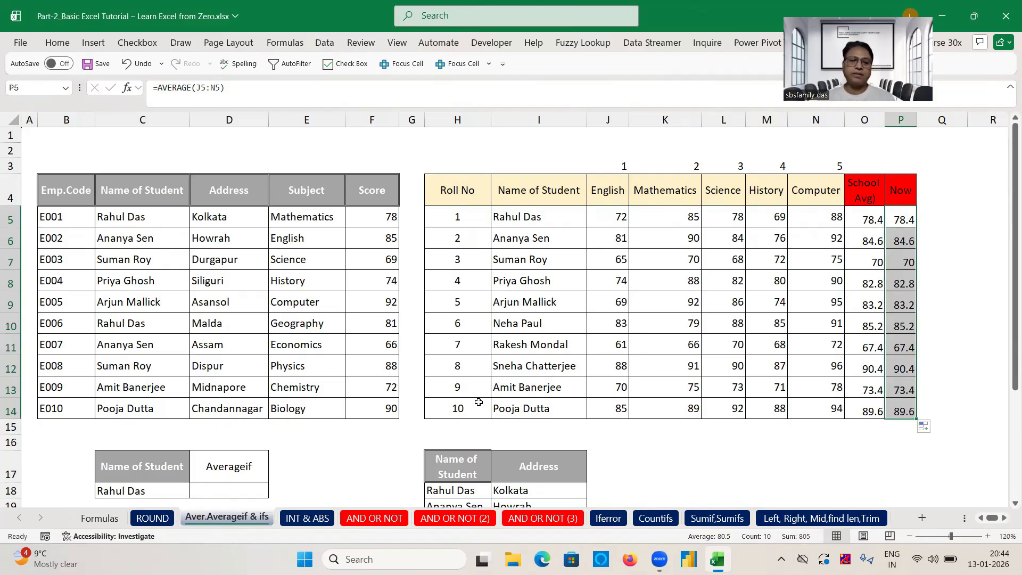
- Enter =AVERAGEIF(C5:C14,C18,F5:F14) in D18 to average the Score values of the student named in C18
click(250, 466)
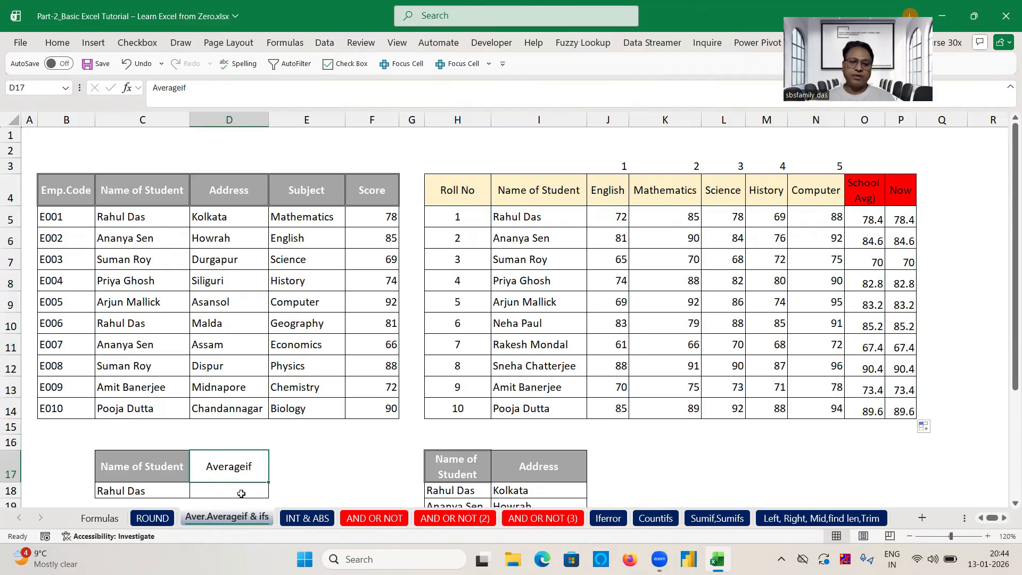
click(241, 492)
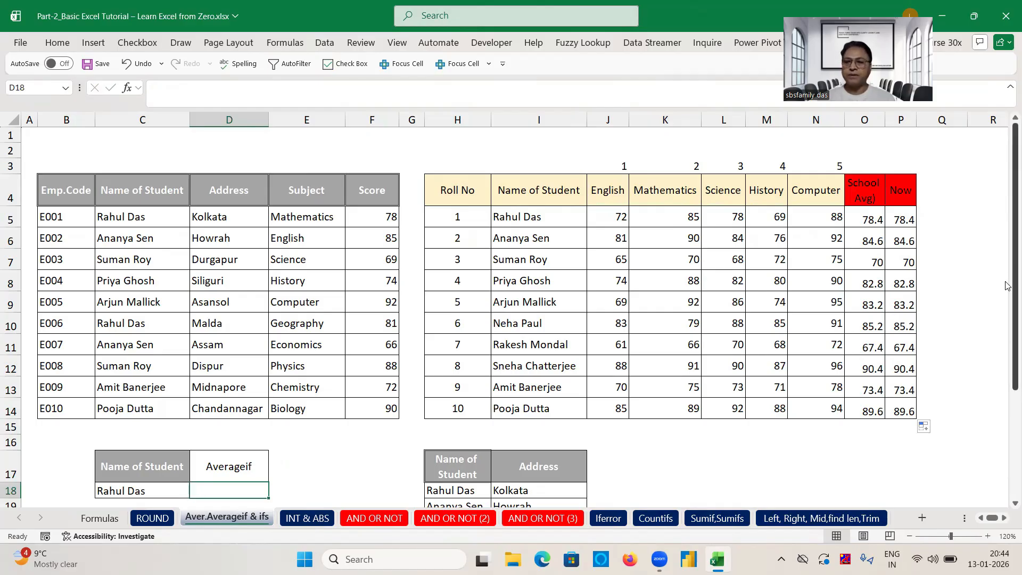
scroll(569, 388, down, 1)
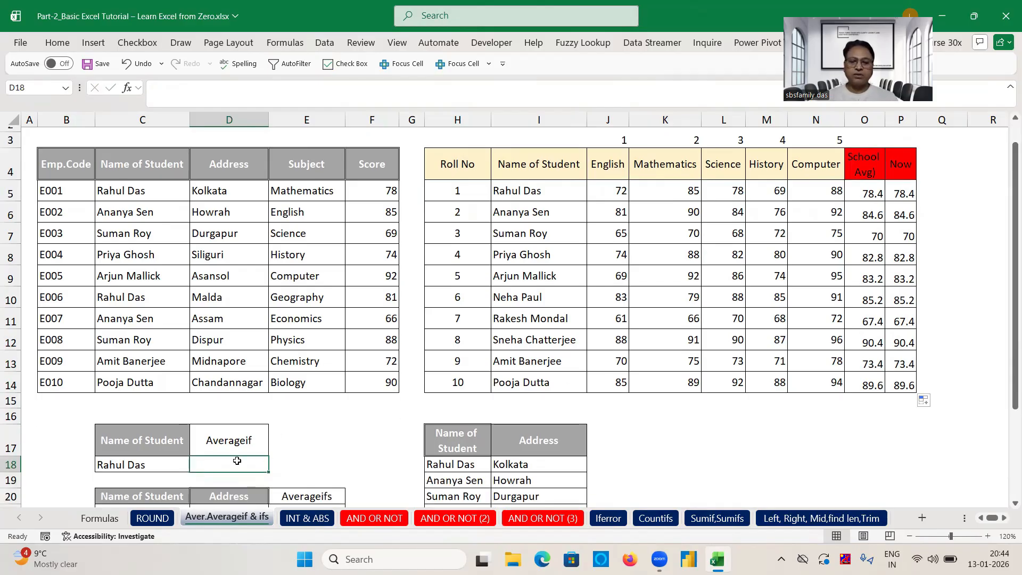
text(=averageif()
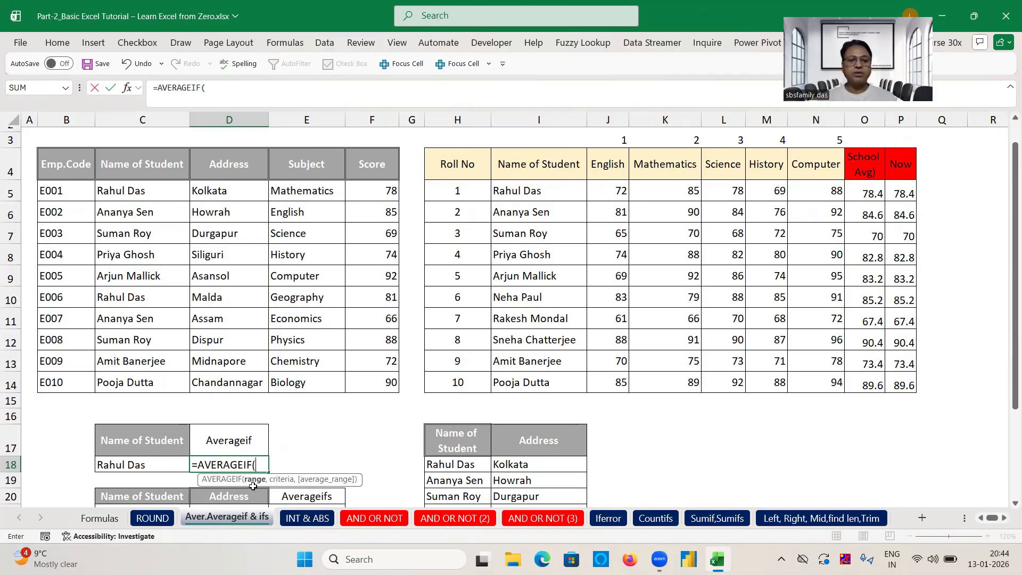
click(132, 192)
key(ctrl+shift+Down)
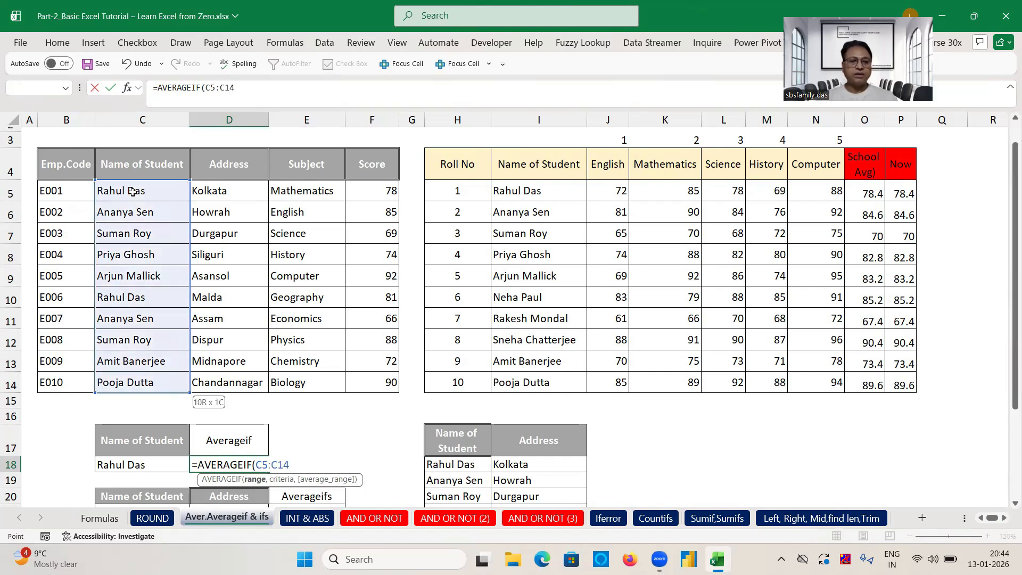
text(,)
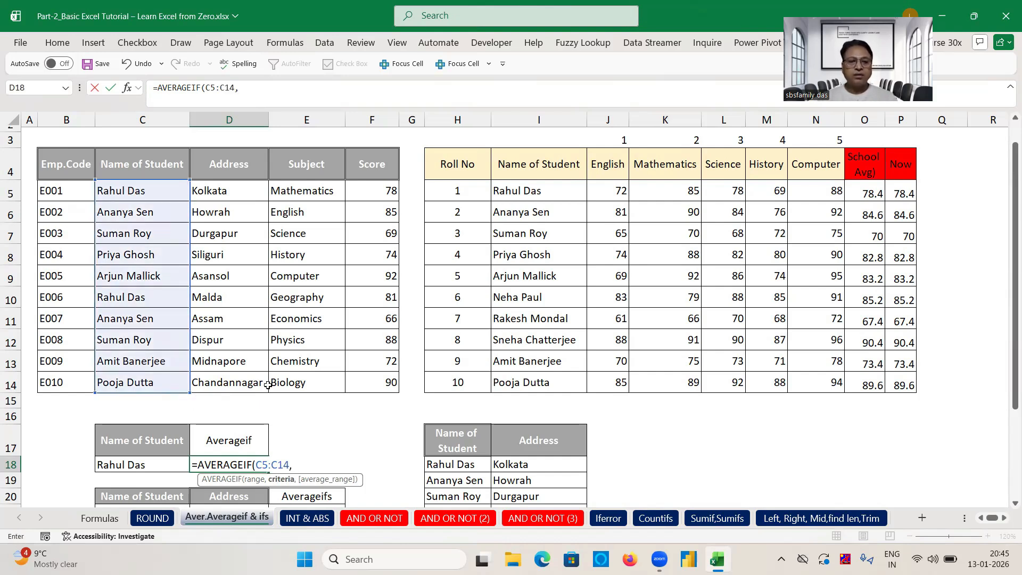
click(125, 464)
text(,)
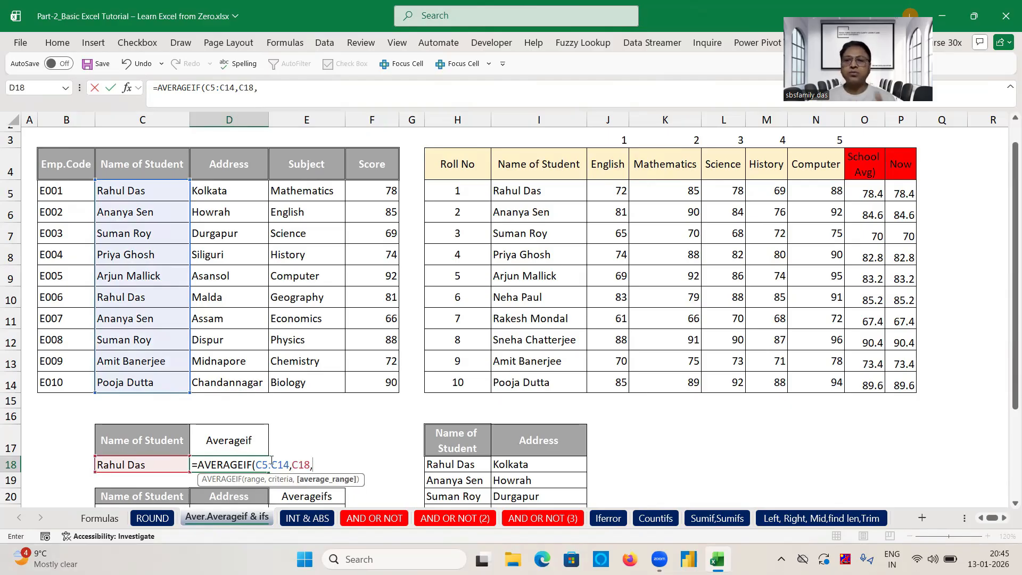
click(377, 186)
key(ctrl+shift+Down)
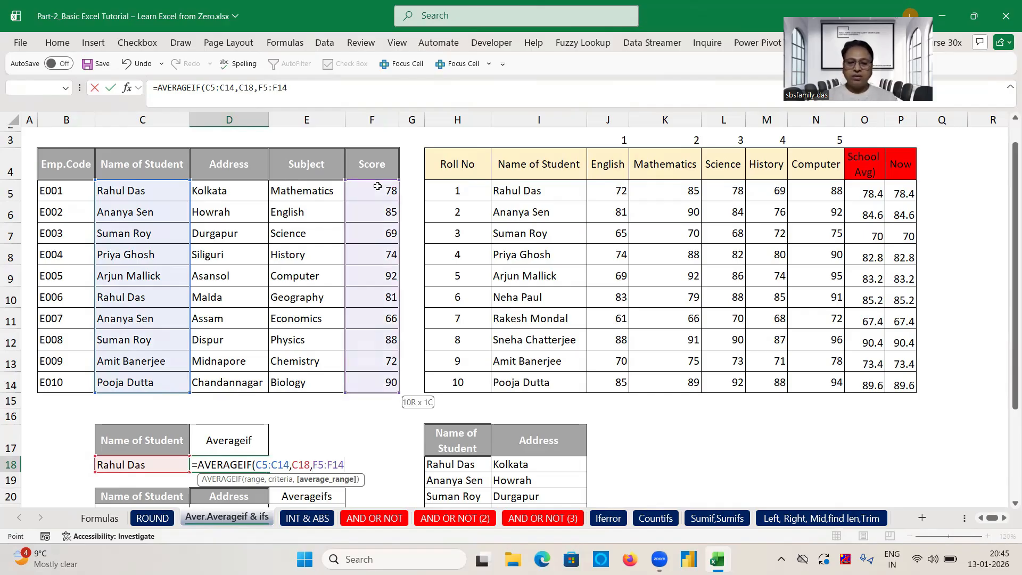
text())
key(Return)
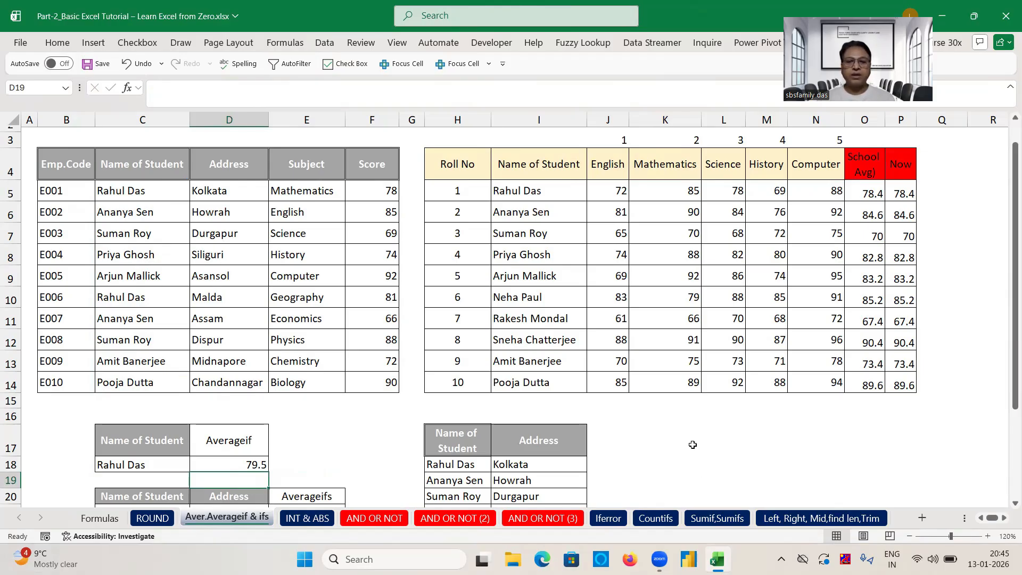
- Try to check the student's average manually by entering +78+81/2 in K17
click(691, 445)
text(+78)
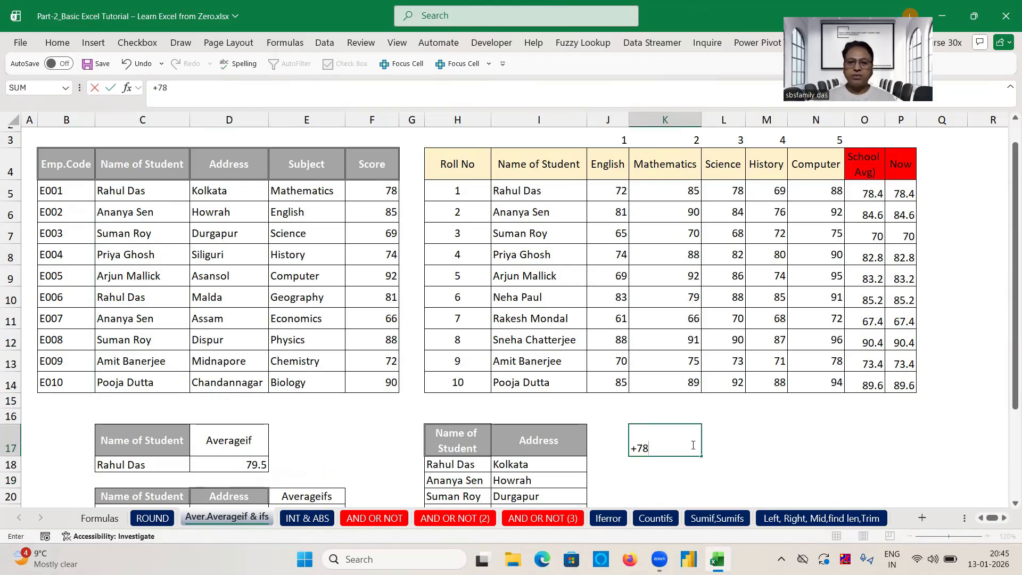
text(+81/2)
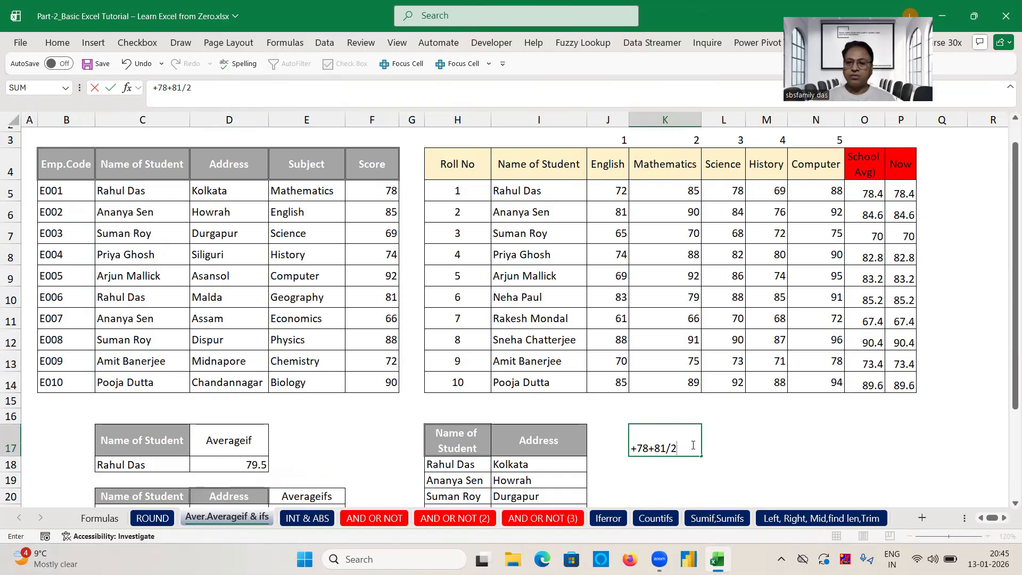
key(Return)
click(727, 440)
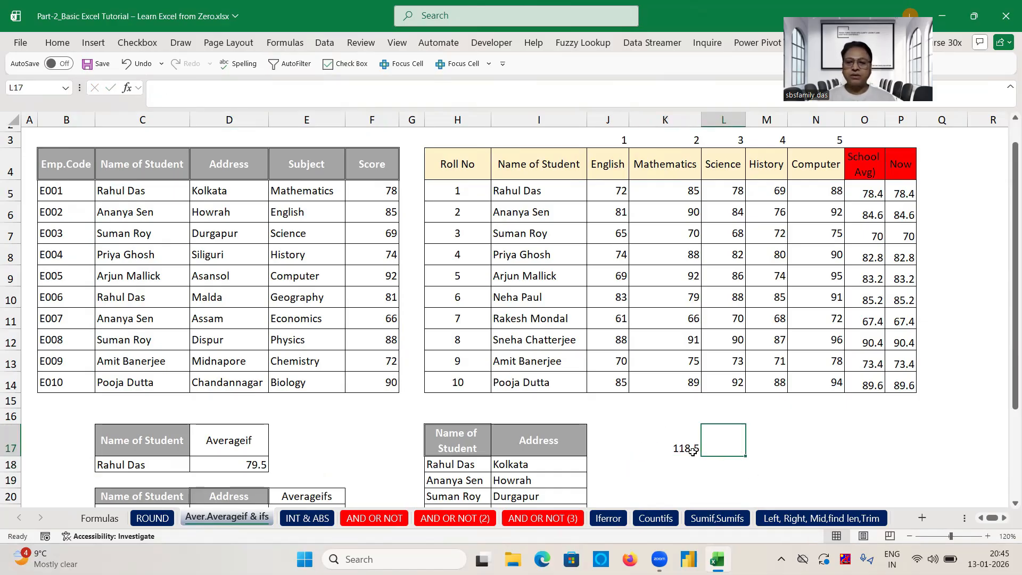
- Verify the student's average manually by entering +78+81 in K17 and =K17/2 in K18
click(693, 451)
text(+)
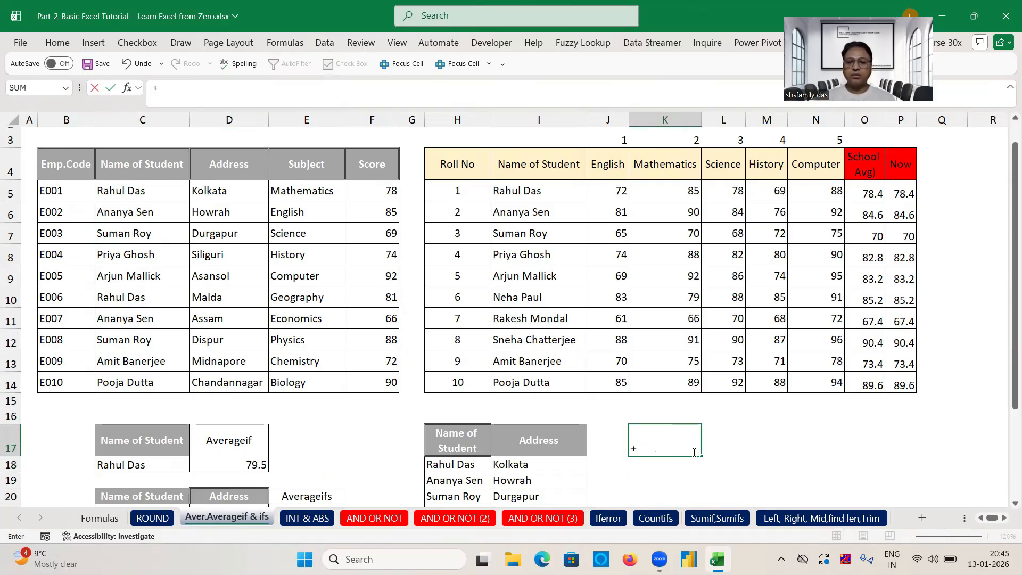
text(78+81)
key(Return)
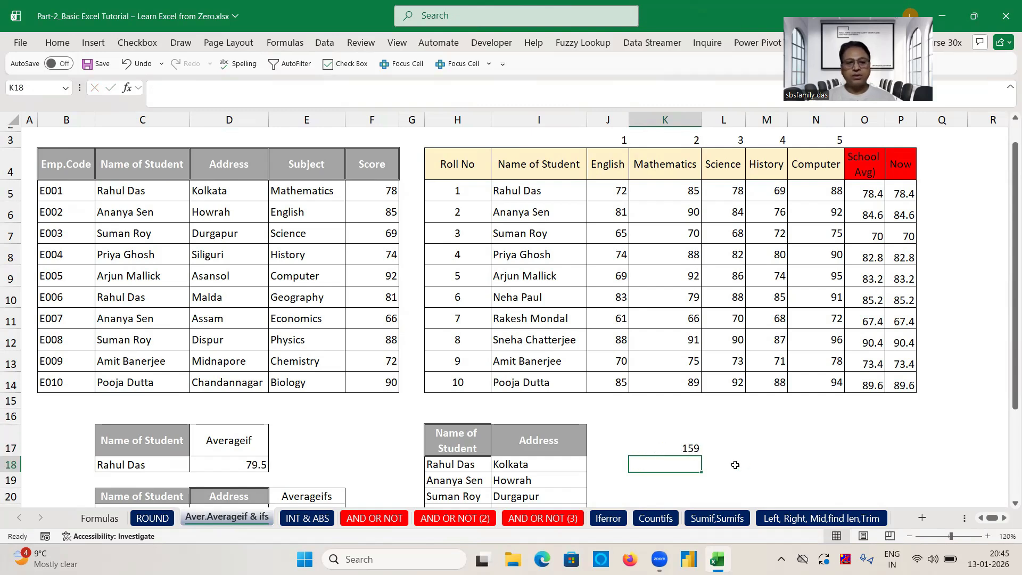
text(=K17/2)
key(Return)
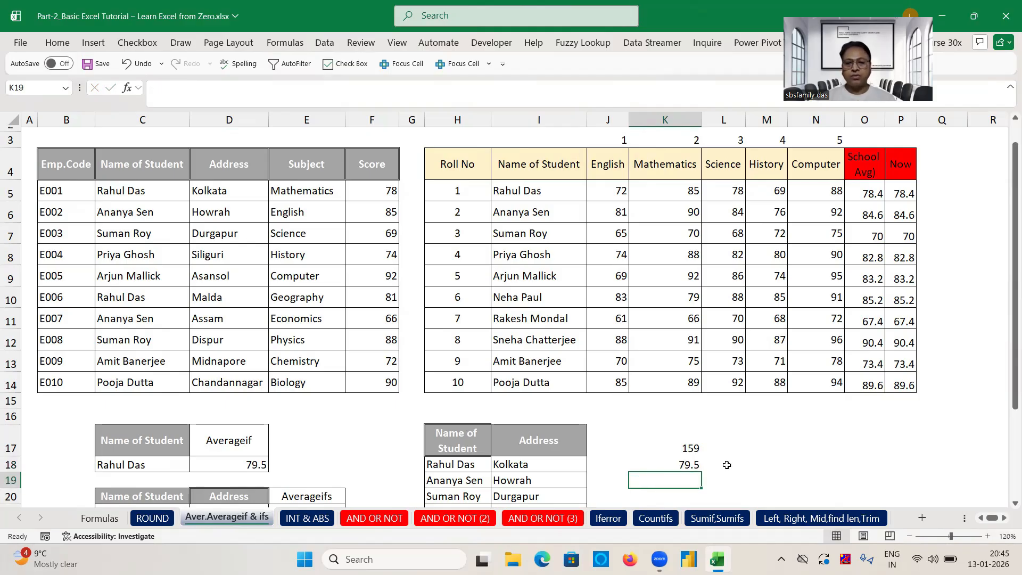
drag(689, 448, 689, 464)
click(738, 446)
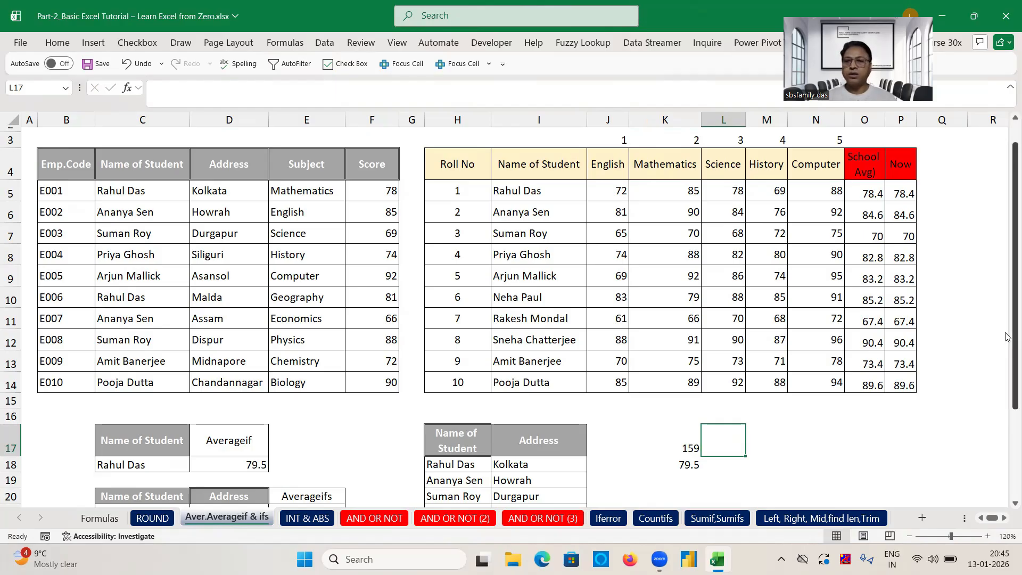
- Start an AVERAGEIFS formula in the Averageifs cell E21 with the scores F5:F14 as the average range
drag(1005, 336, 1006, 376)
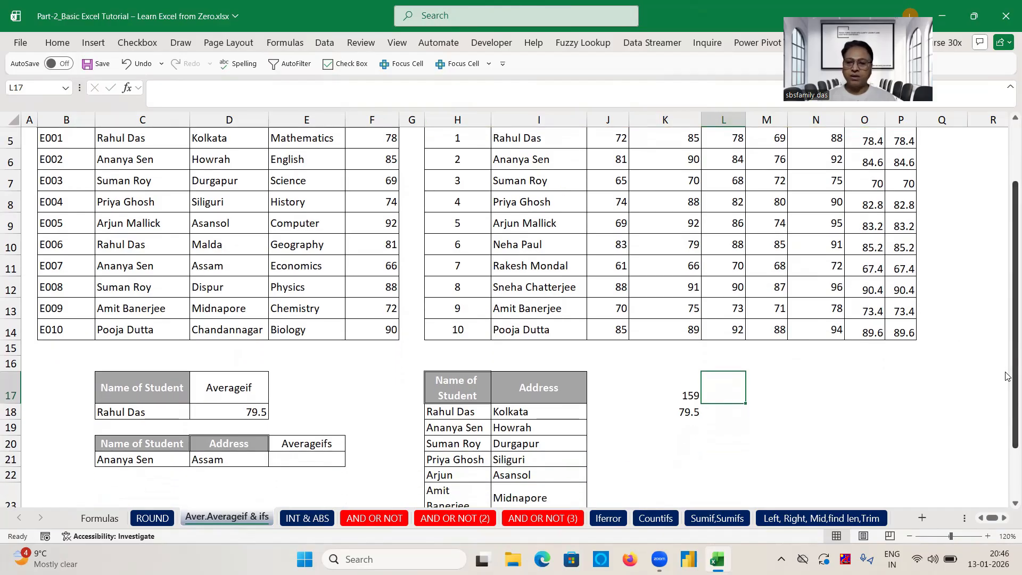
click(298, 455)
text(=ave)
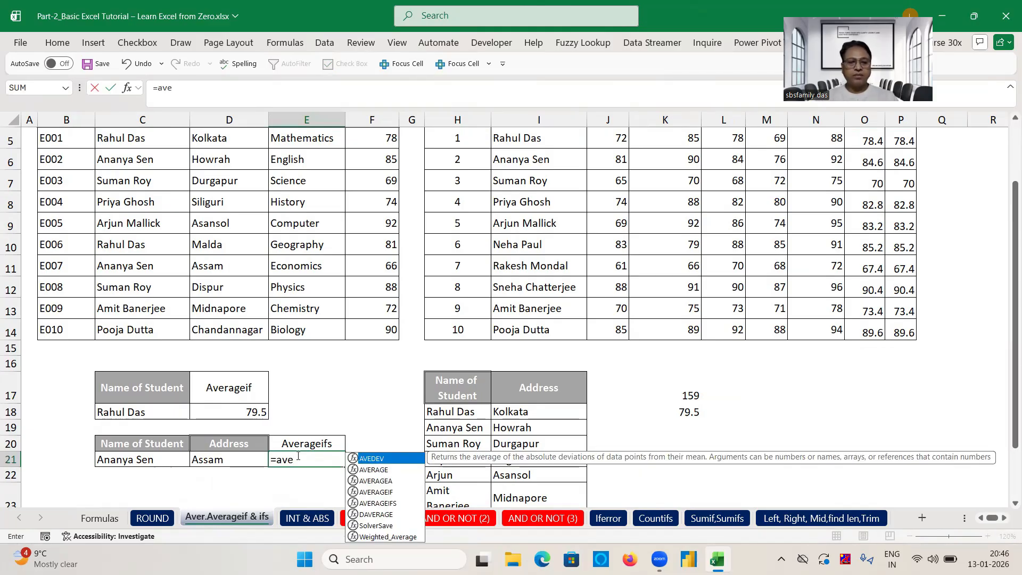
key(Down)
key(Down)
key(Down)
key(Down)
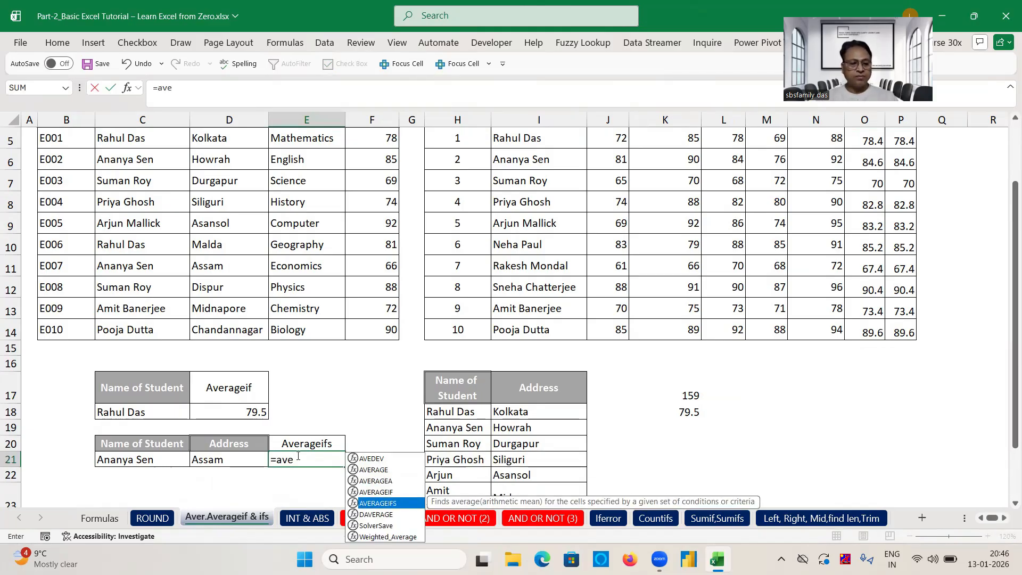
key(Tab)
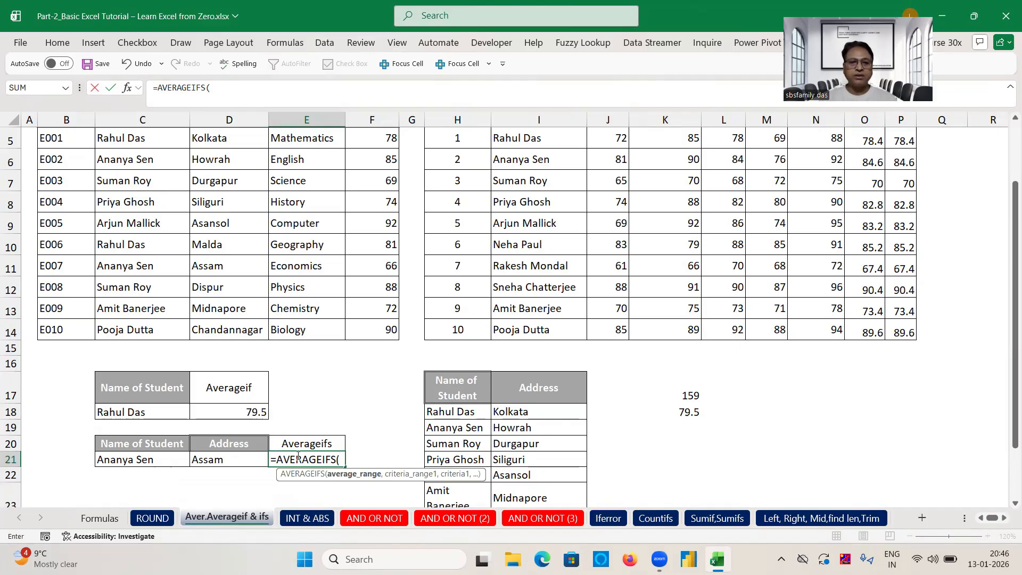
scroll(676, 184, up, 1)
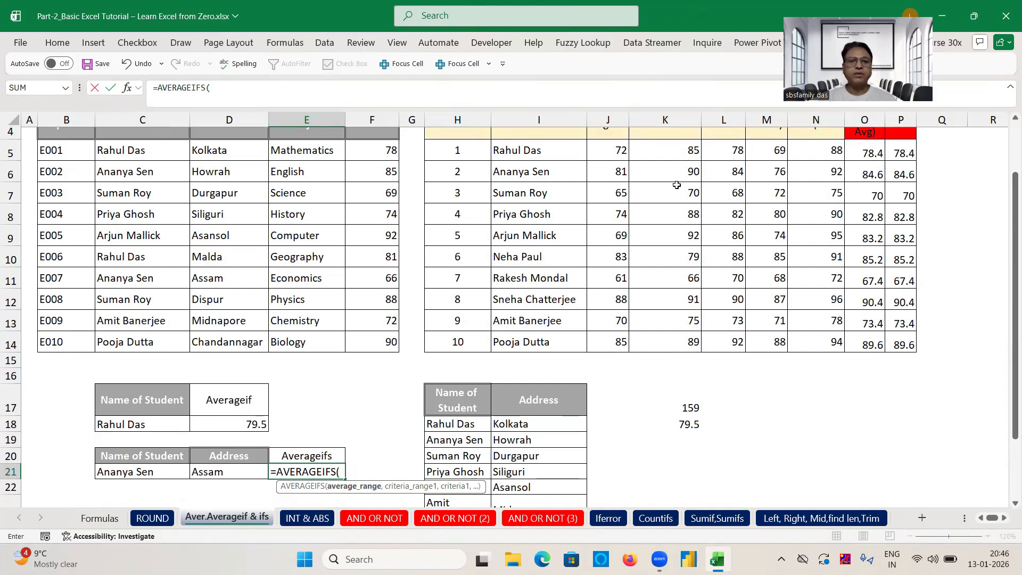
click(391, 150)
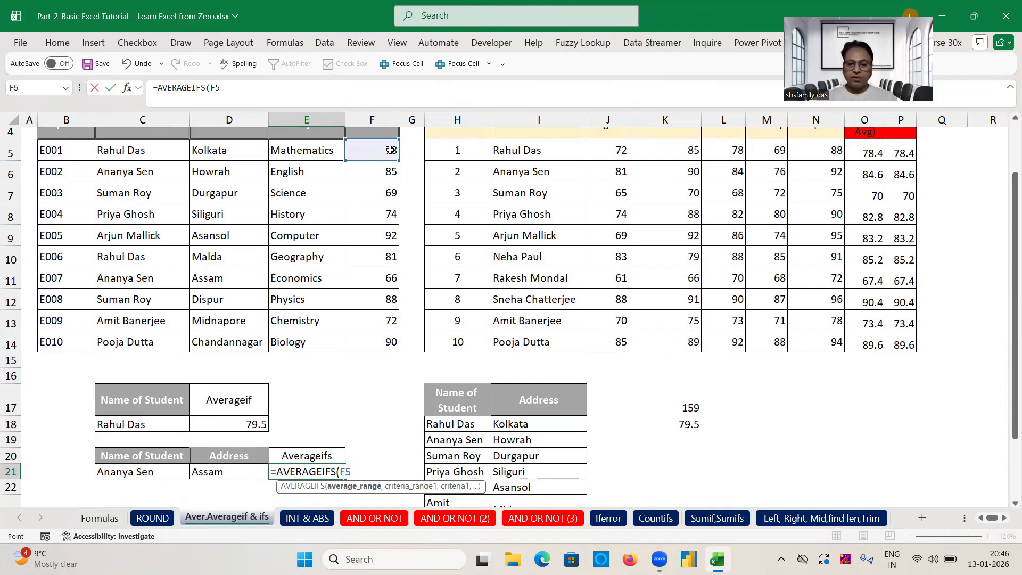
key(ctrl+shift+Down)
text(,)
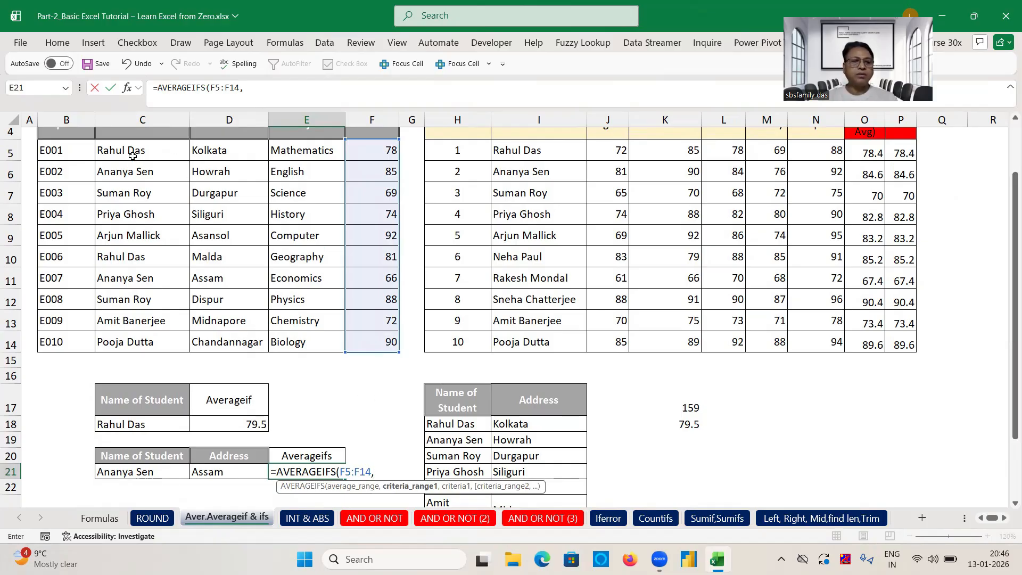
- Add the first condition to the AVERAGEIFS formula, matching the student names C5:C14 against C21
click(133, 153)
key(ctrl+shift+Down)
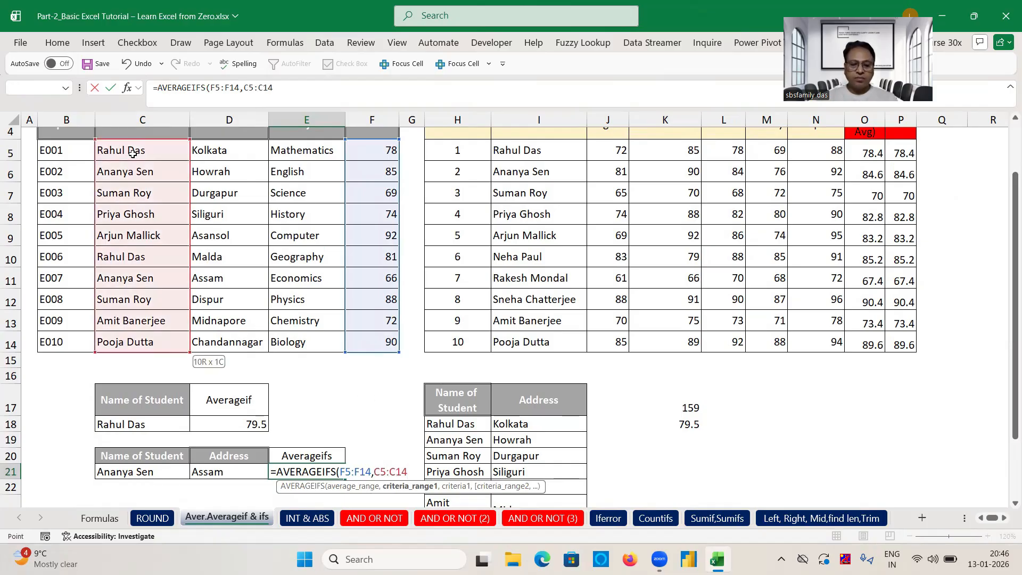
text(,)
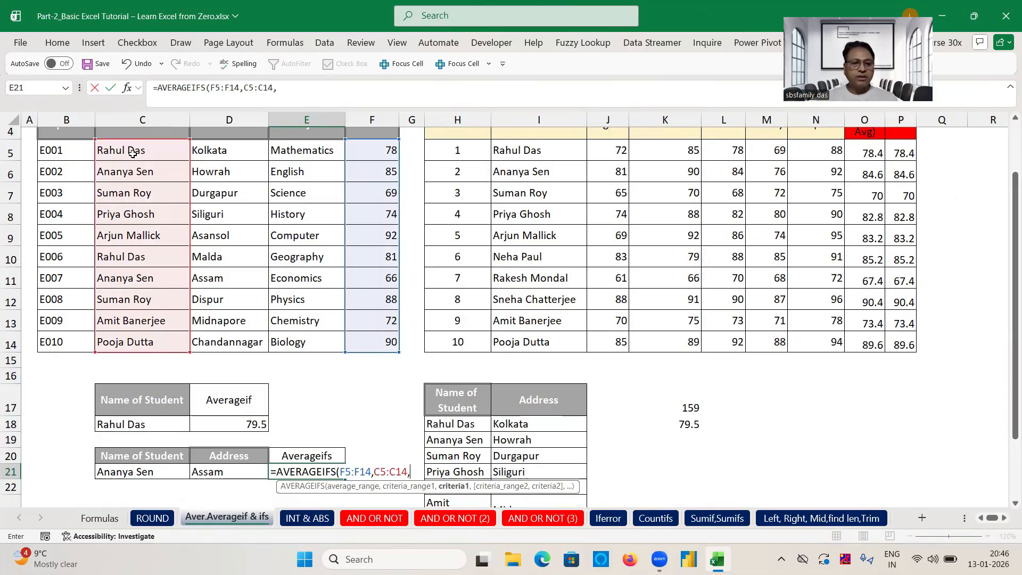
click(118, 471)
text(,)
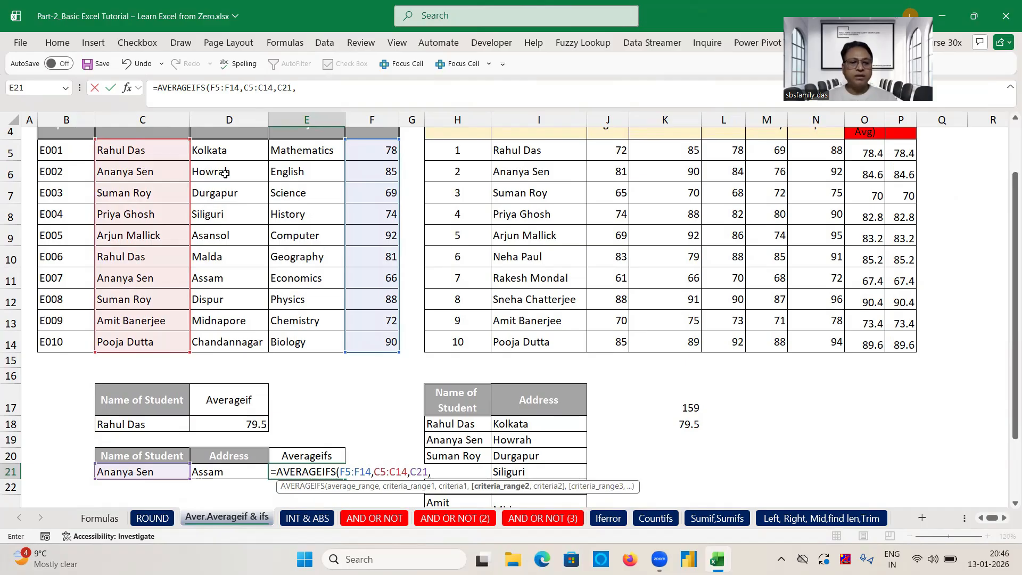
- Complete the AVERAGEIFS formula with the second condition, matching the addresses D5:D14 against D21
click(240, 151)
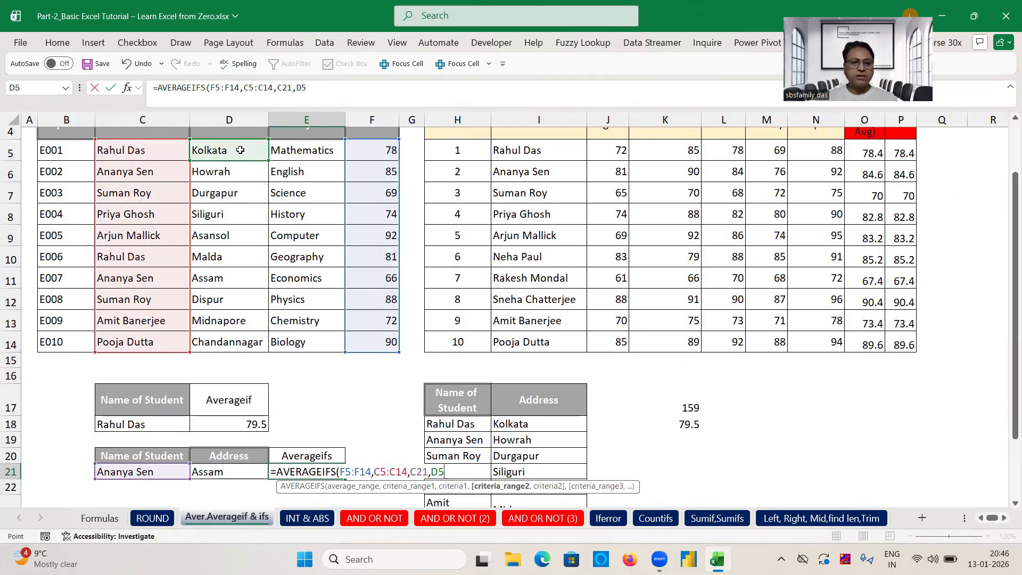
key(ctrl+shift+Down)
text(,)
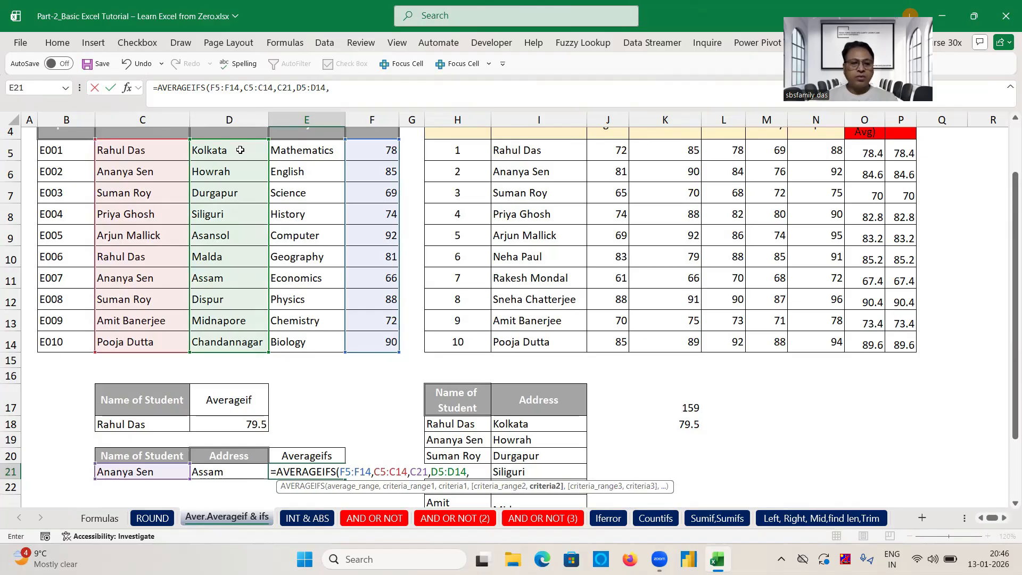
click(207, 469)
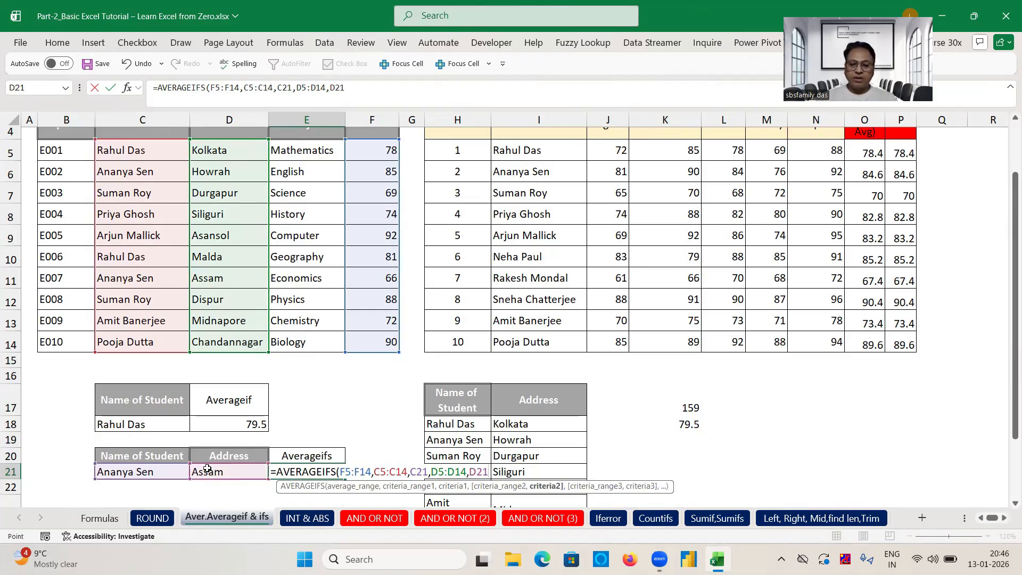
text())
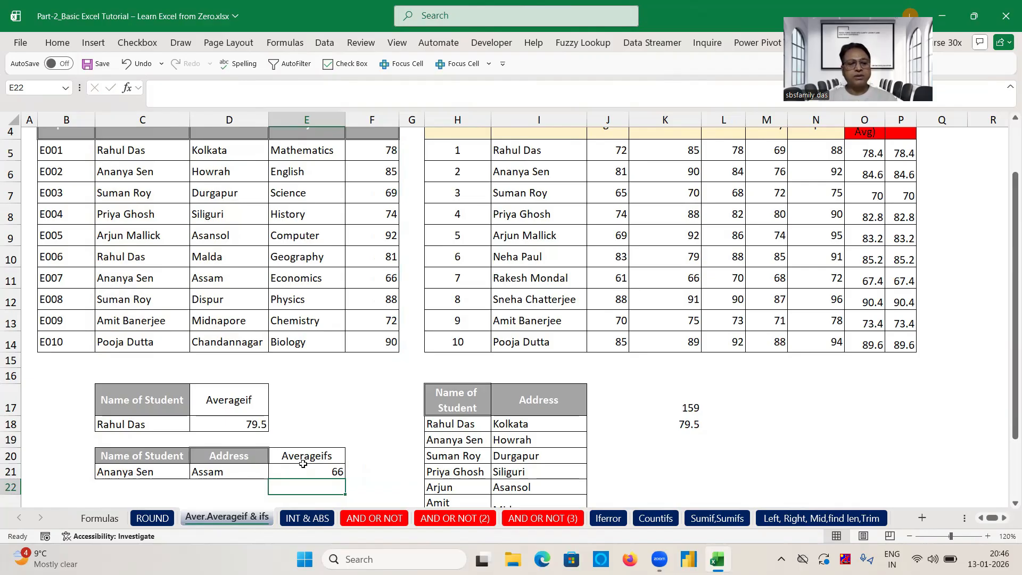
- Copy the student name and address from C11:D11 and paste them over C13:D13
click(377, 279)
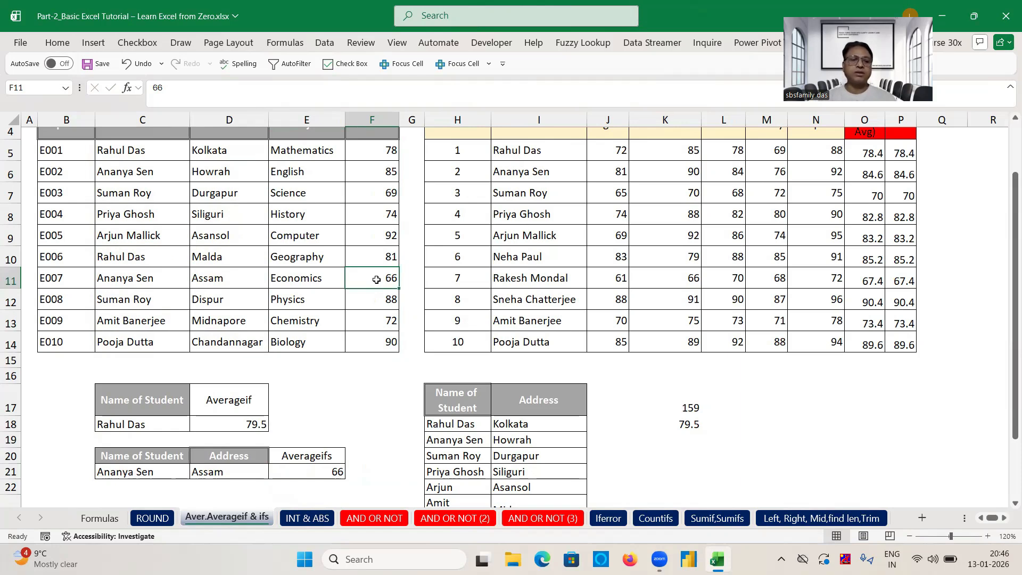
click(155, 282)
key(shift+Right)
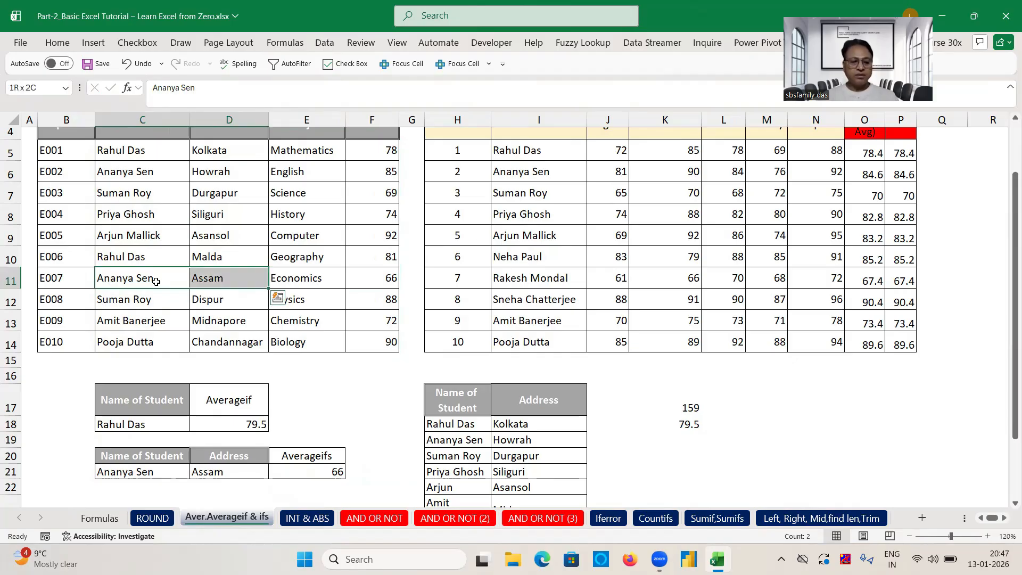
key(ctrl+c)
key(Down)
key(Down)
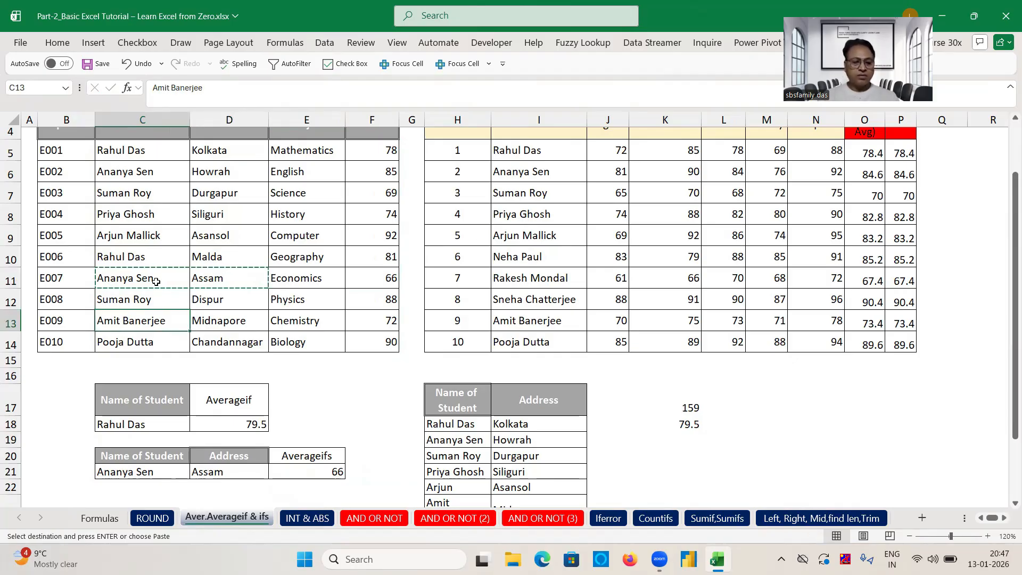
key(ctrl+v)
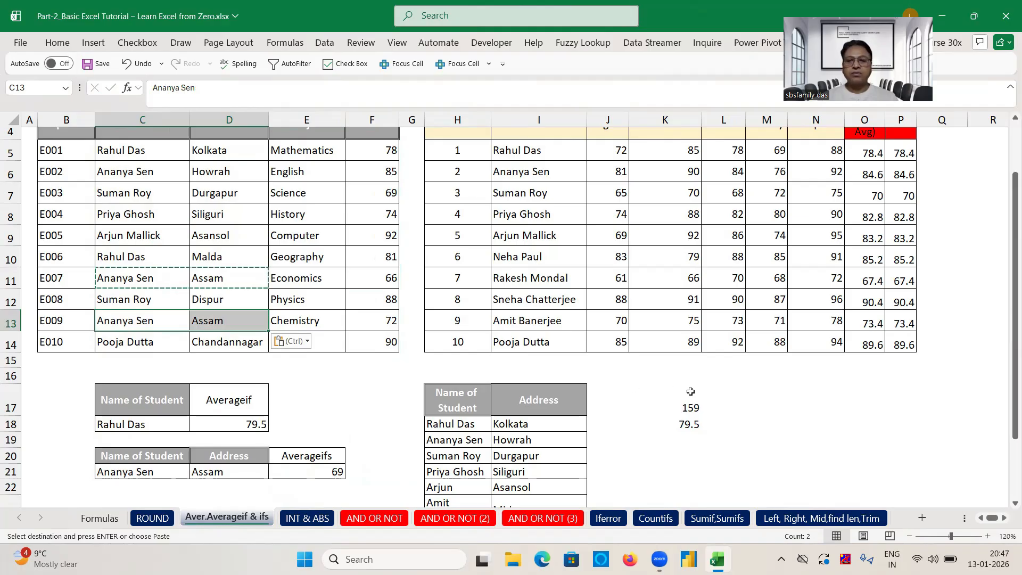
- Verify the AVERAGEIFS result manually by entering +66+72 in L17 and +L17/2 in L18, and save the workbook
double_click(728, 403)
text(+66+72)
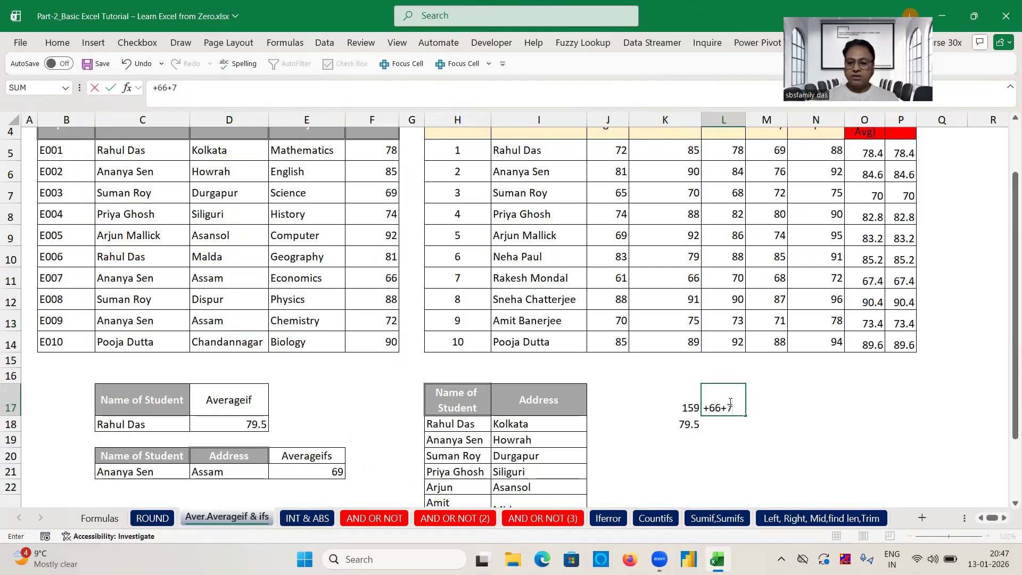
key(Return)
text(+)
click(730, 403)
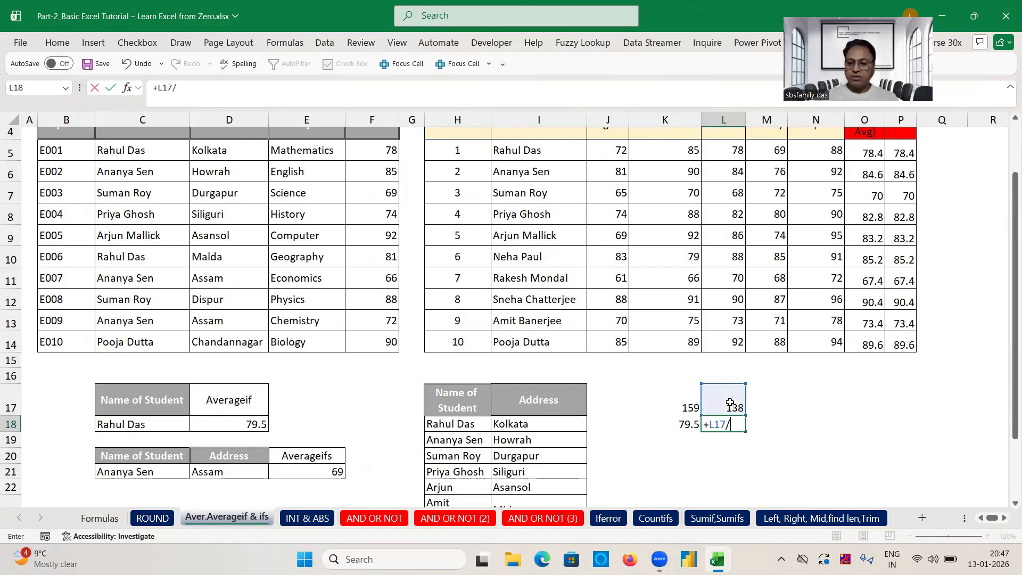
text(/2)
key(Return)
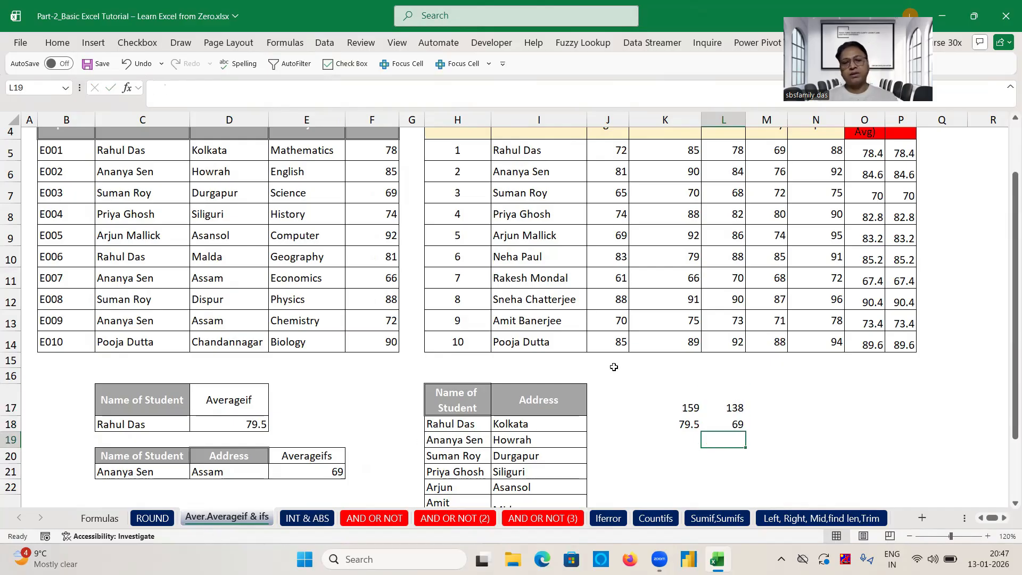
click(621, 427)
key(ctrl+s)
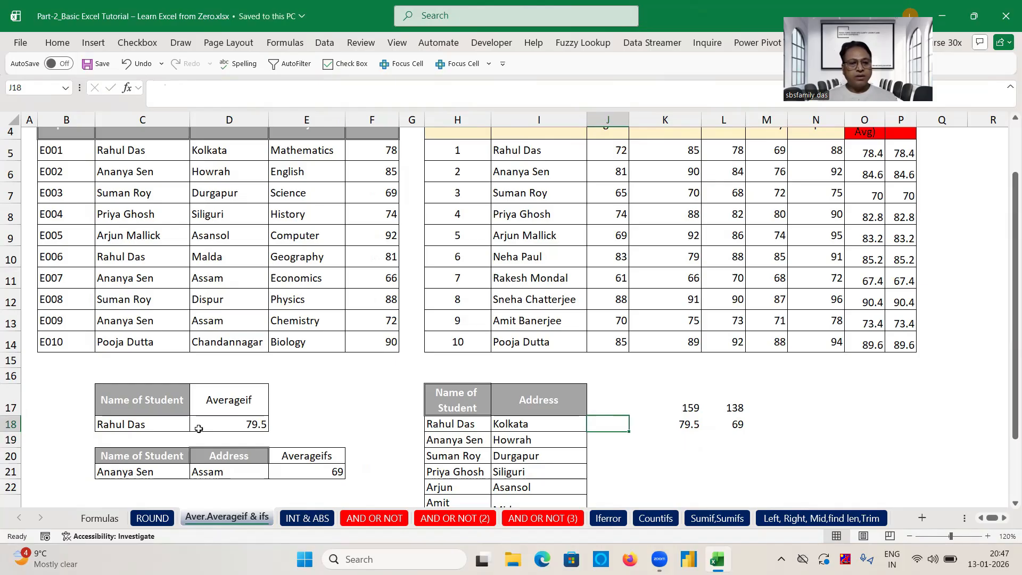
- Examine the data validation list settings of the student name cell C18 and locate the Data Validation command among the data tools
click(155, 429)
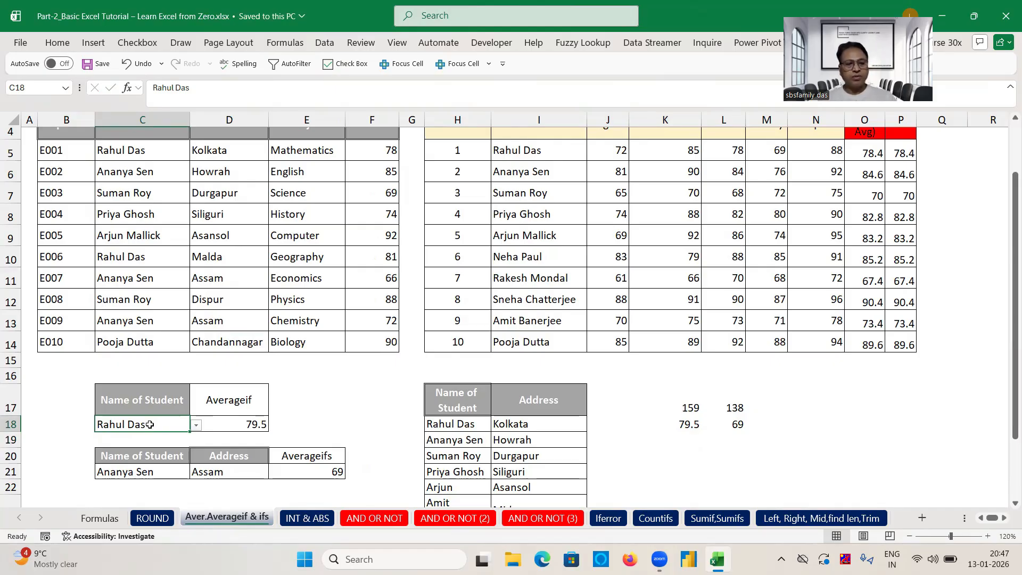
key(alt+d)
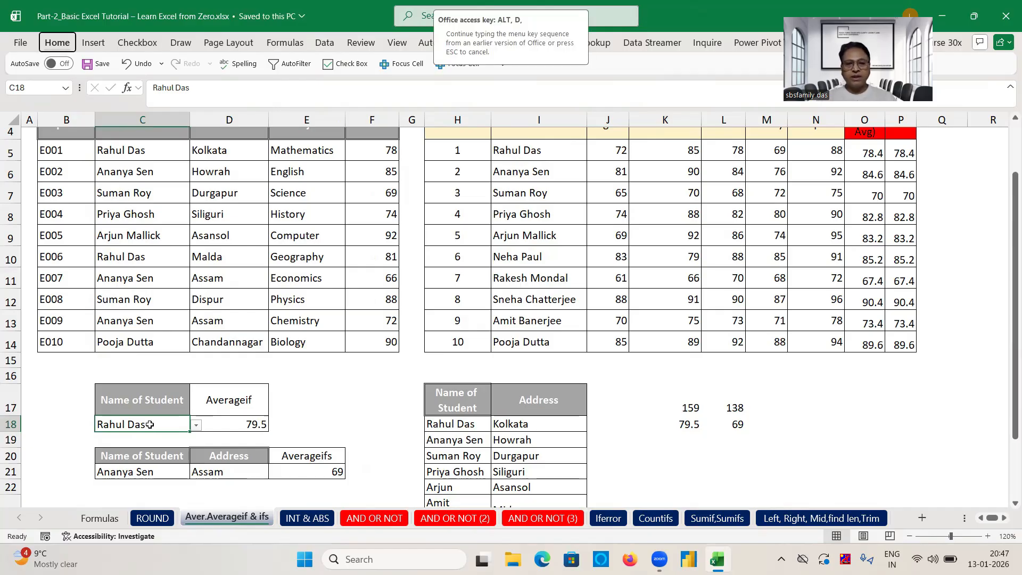
key(l)
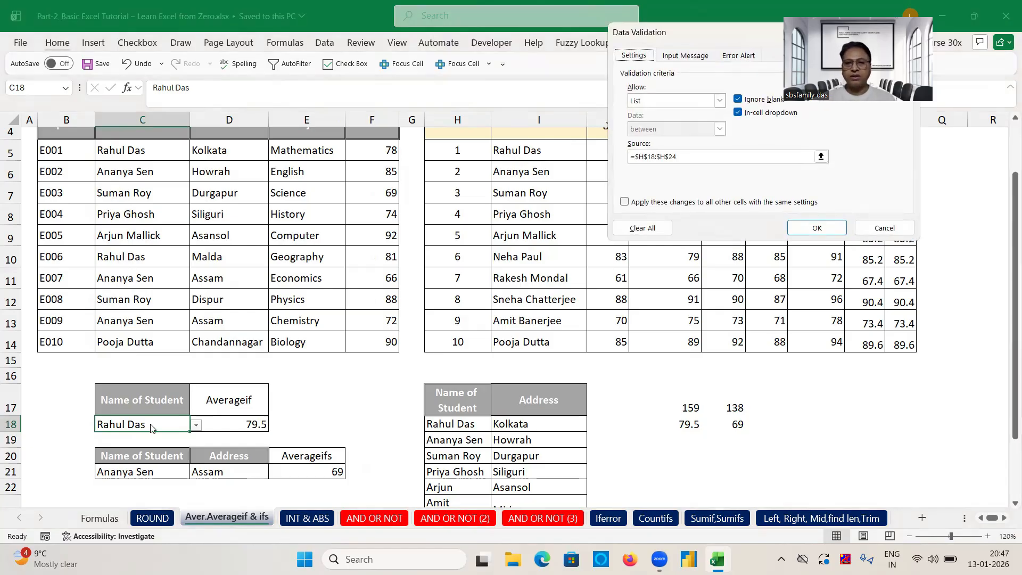
click(884, 227)
click(955, 174)
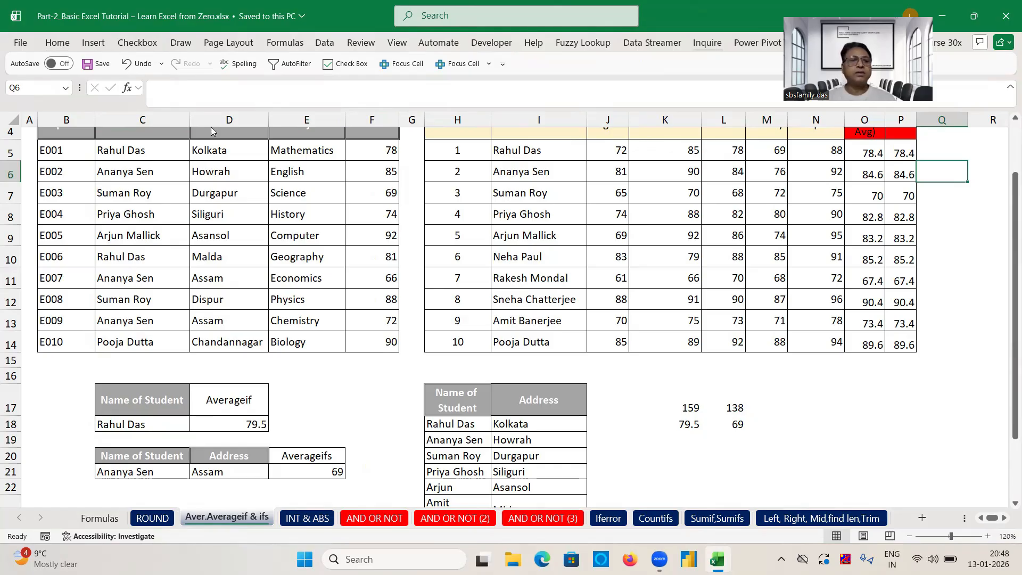
click(74, 83)
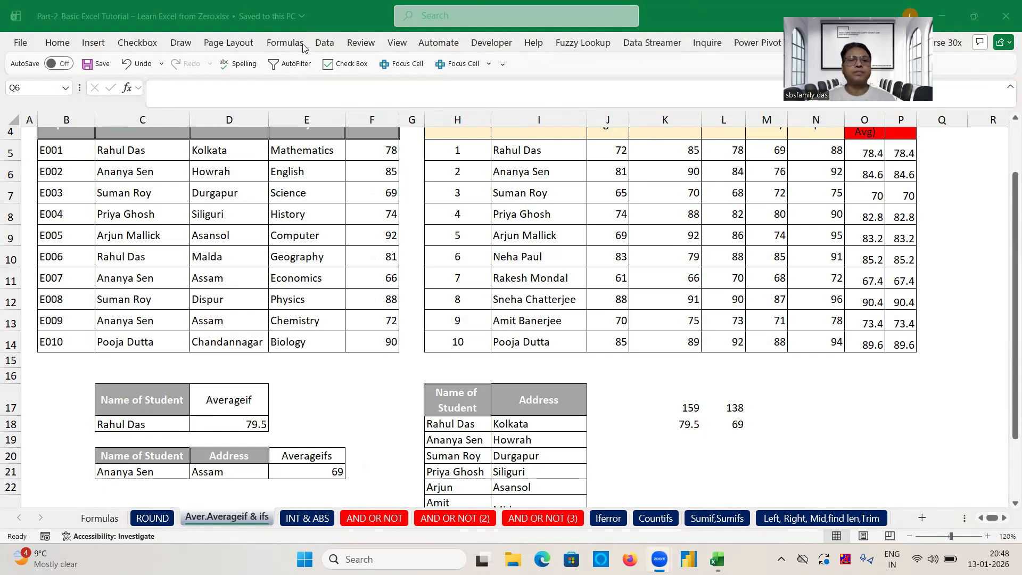
click(324, 43)
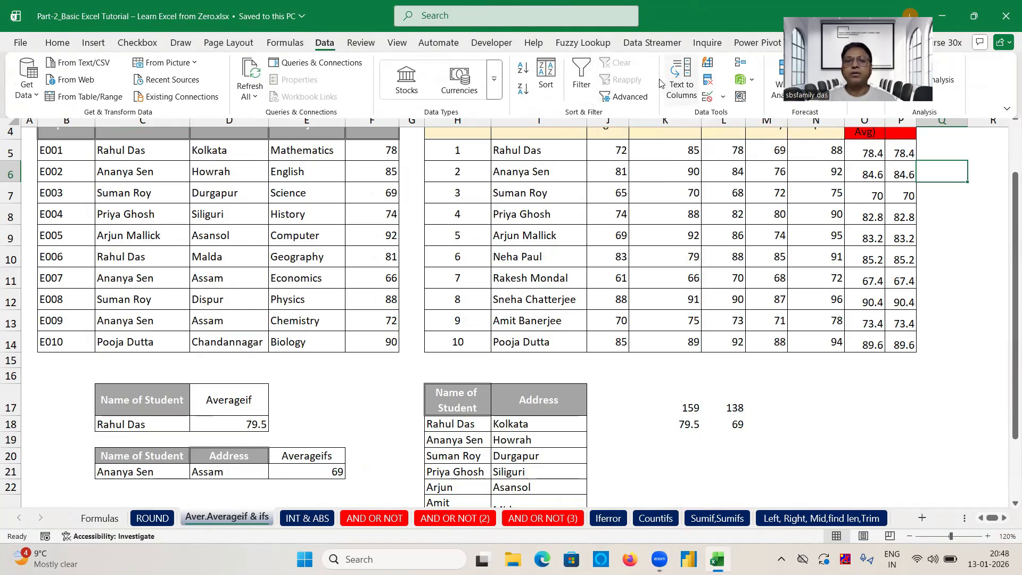
click(58, 42)
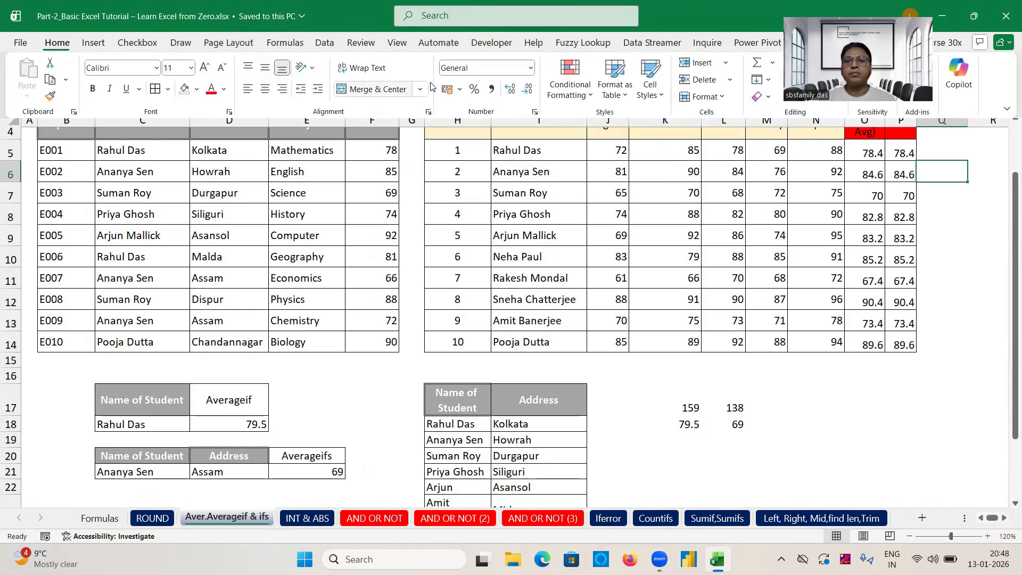
click(324, 43)
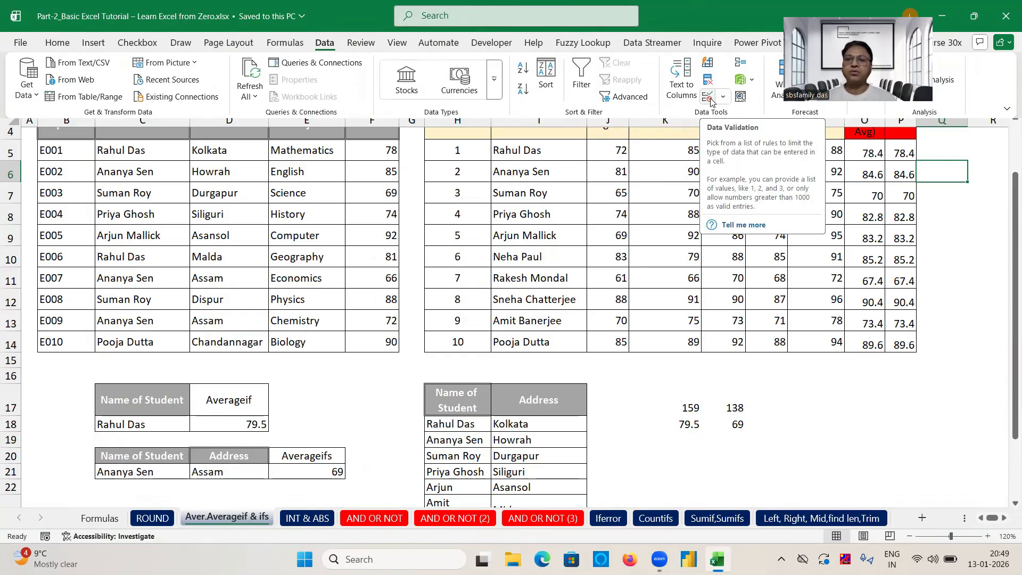
click(650, 394)
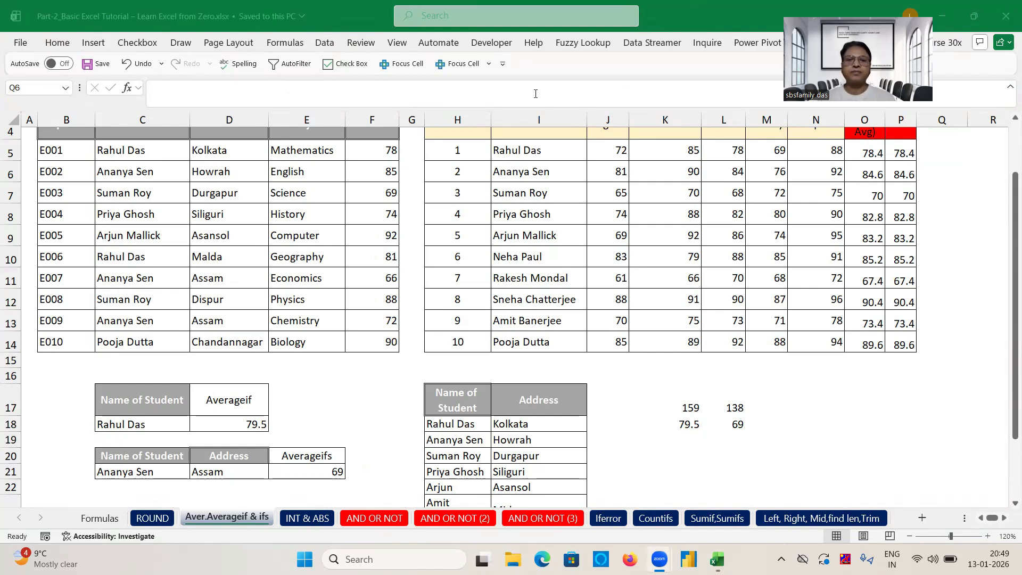
click(611, 395)
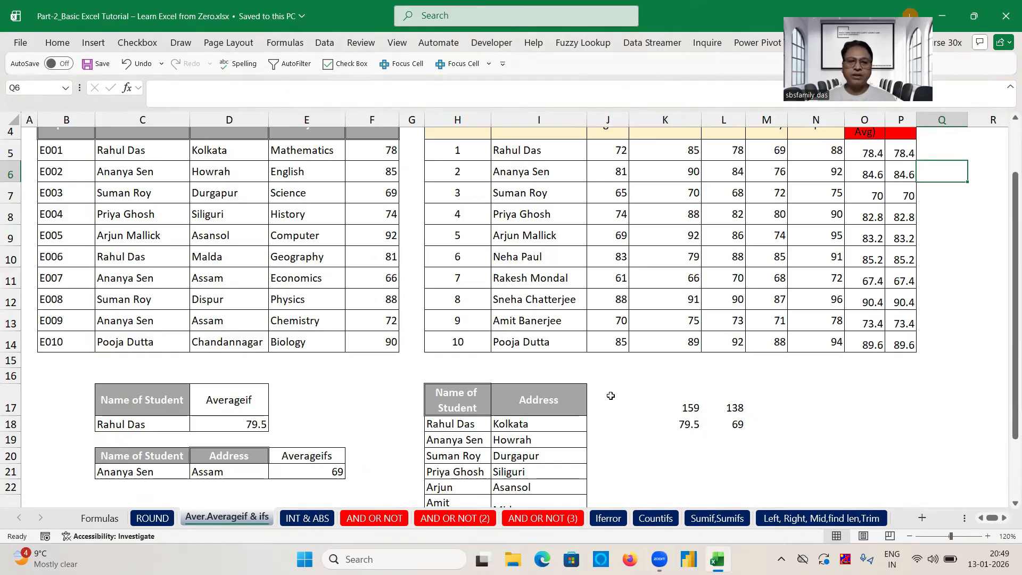
- On the INT & ABS sheet, enter =ABS(B3) in C3 and fill the formula down to C6
click(306, 519)
click(459, 268)
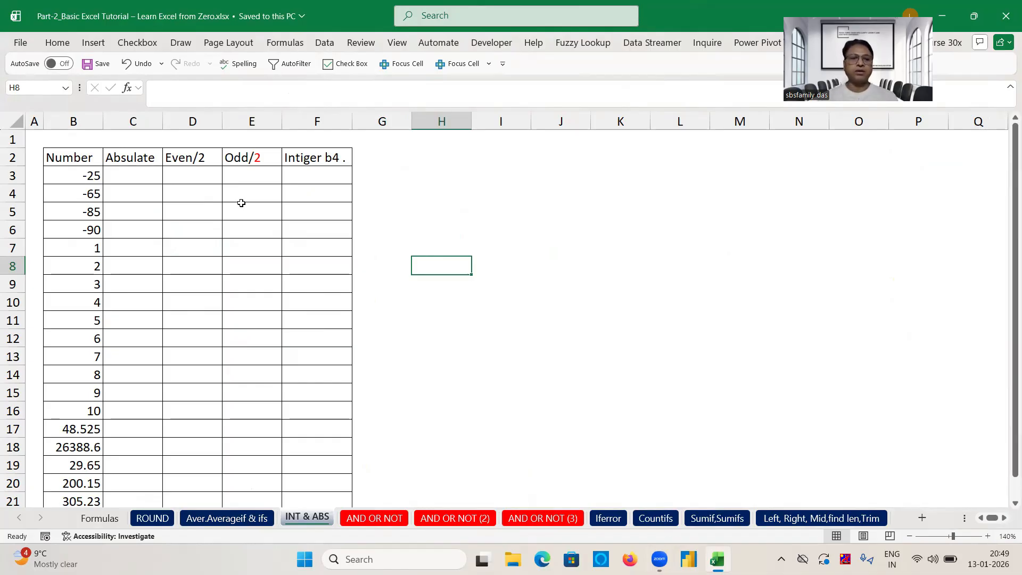
click(417, 173)
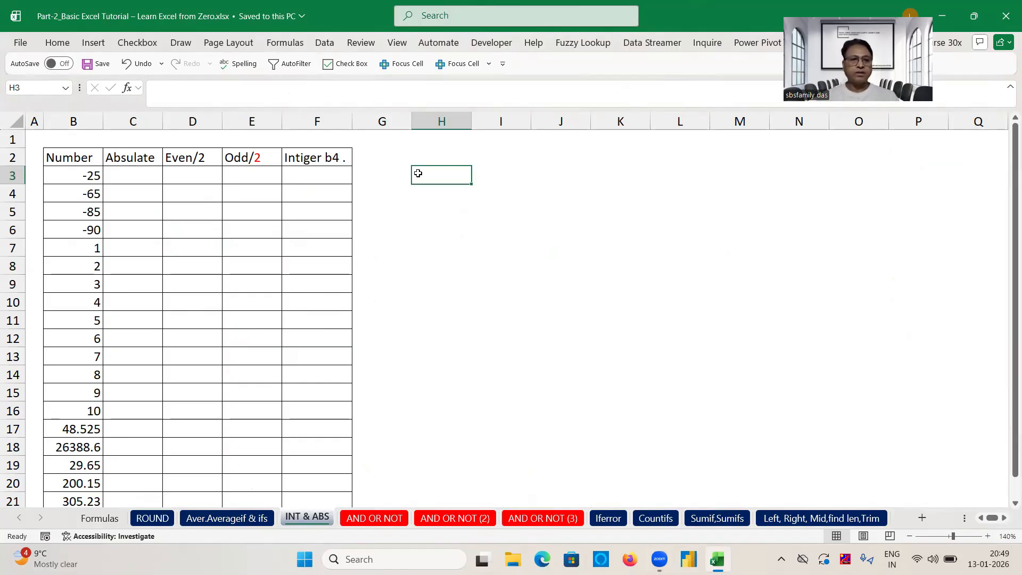
click(114, 181)
text(=a)
text(bs)
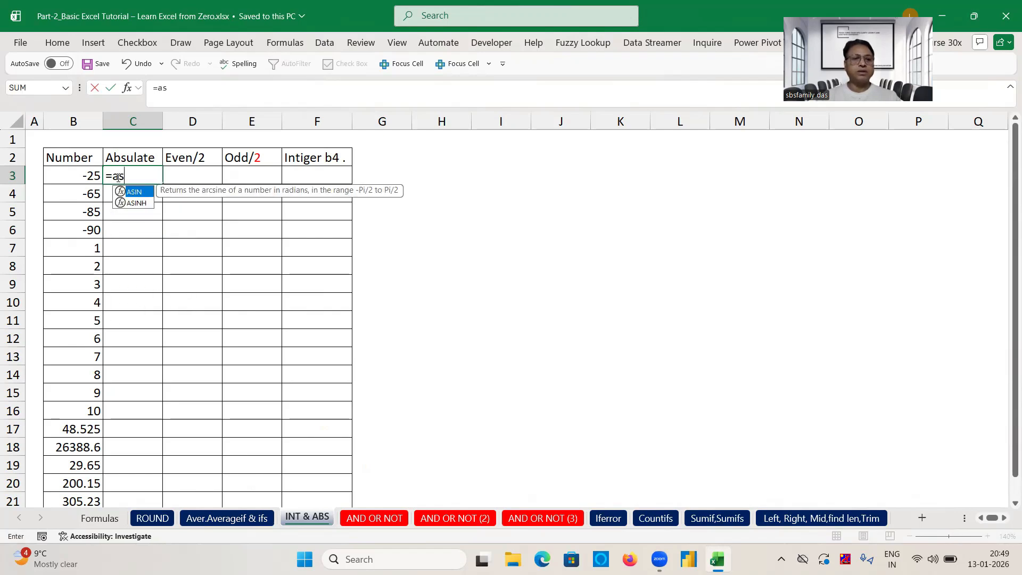
text(()
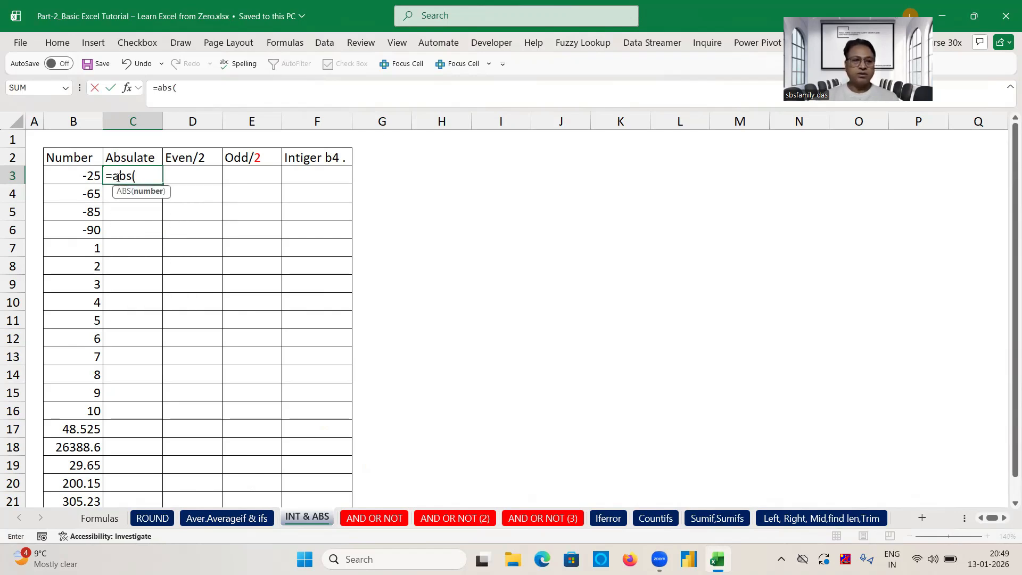
click(86, 180)
text())
key(Return)
click(135, 177)
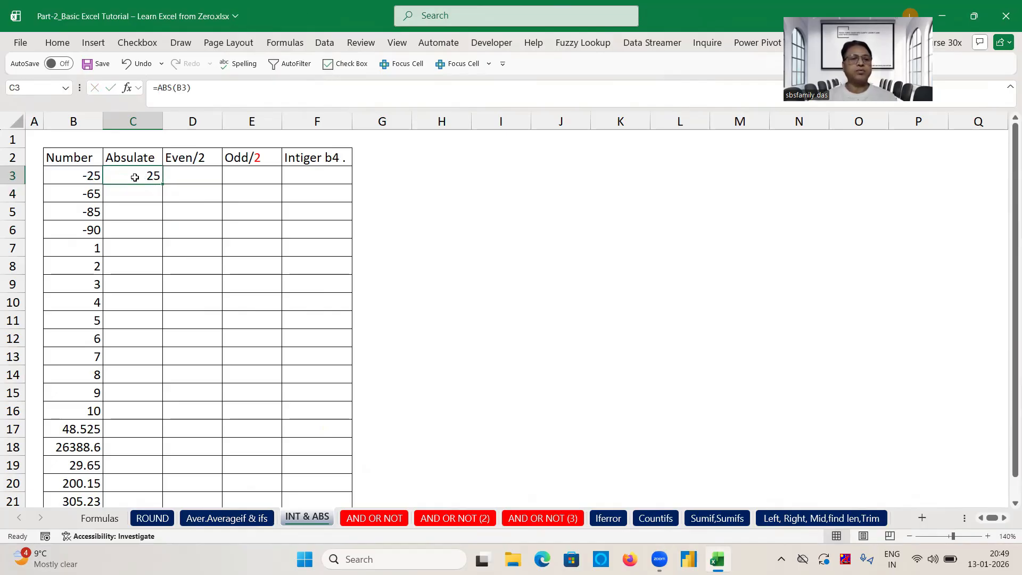
drag(163, 184, 158, 241)
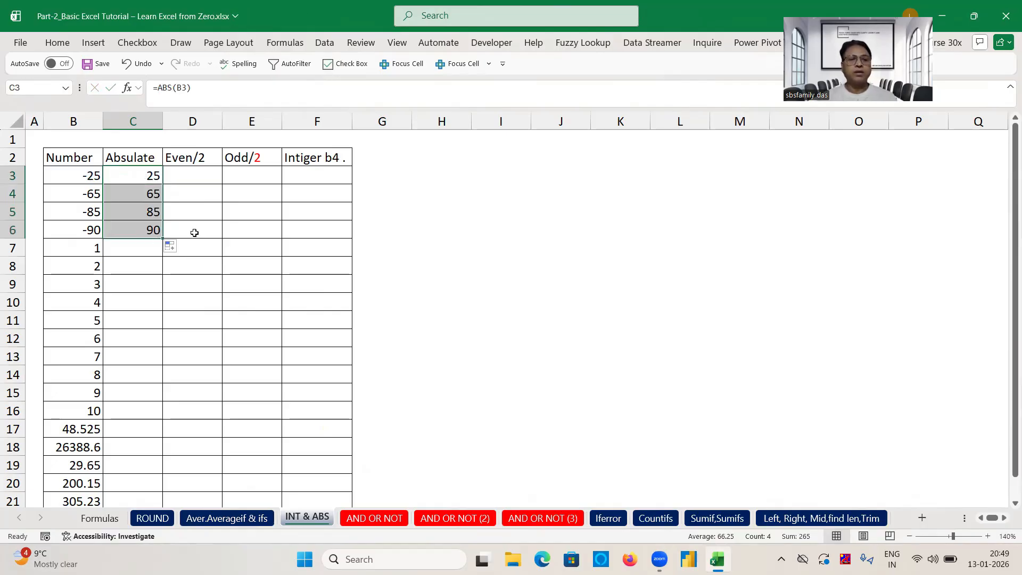
- Try the ABS function on a positive number with =ABS(C3) in D3, and clear the cell
click(195, 177)
text(=abs()
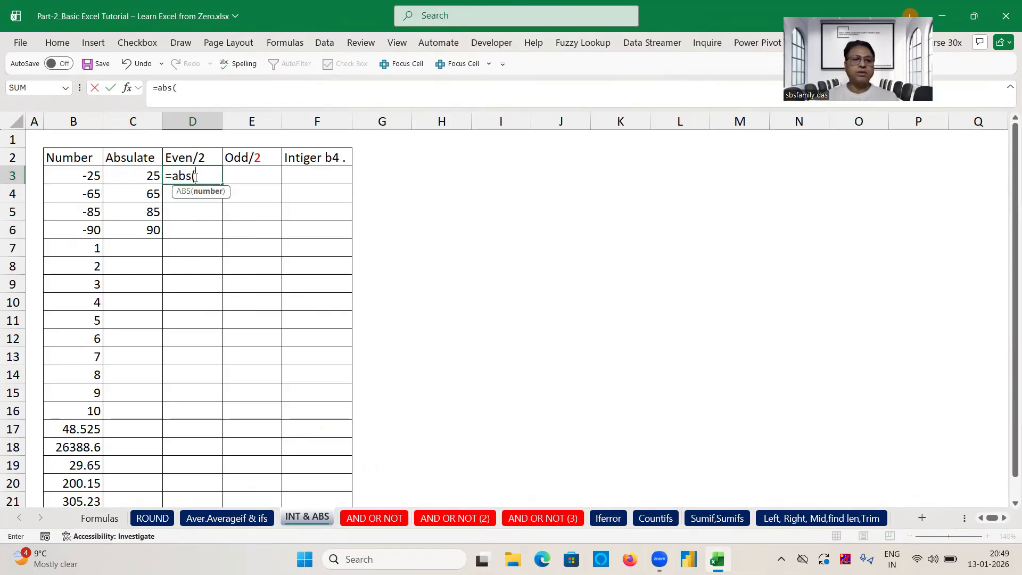
click(154, 177)
text())
key(Return)
click(208, 175)
key(Delete)
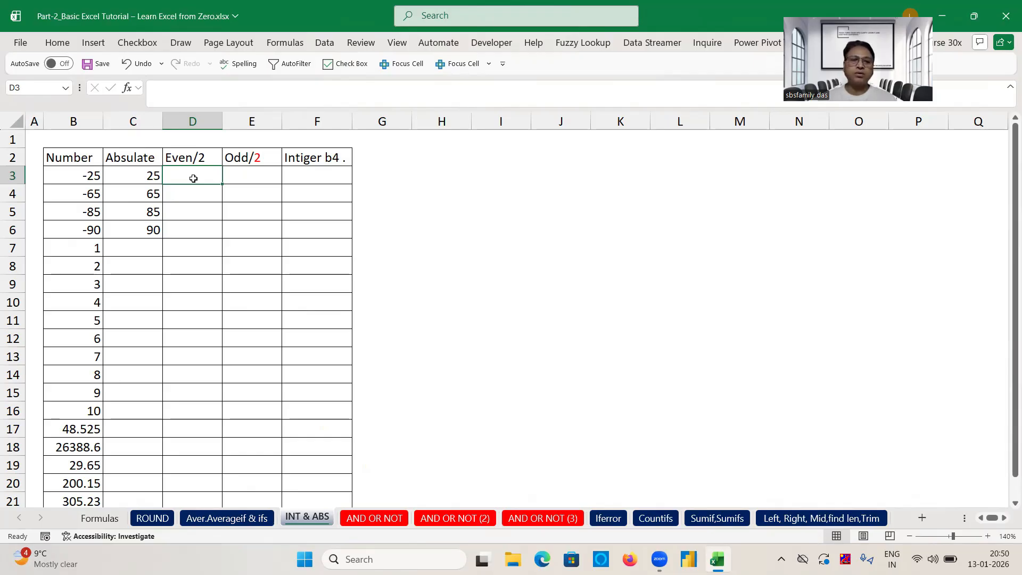
text(=ev)
key(Tab)
key(Escape)
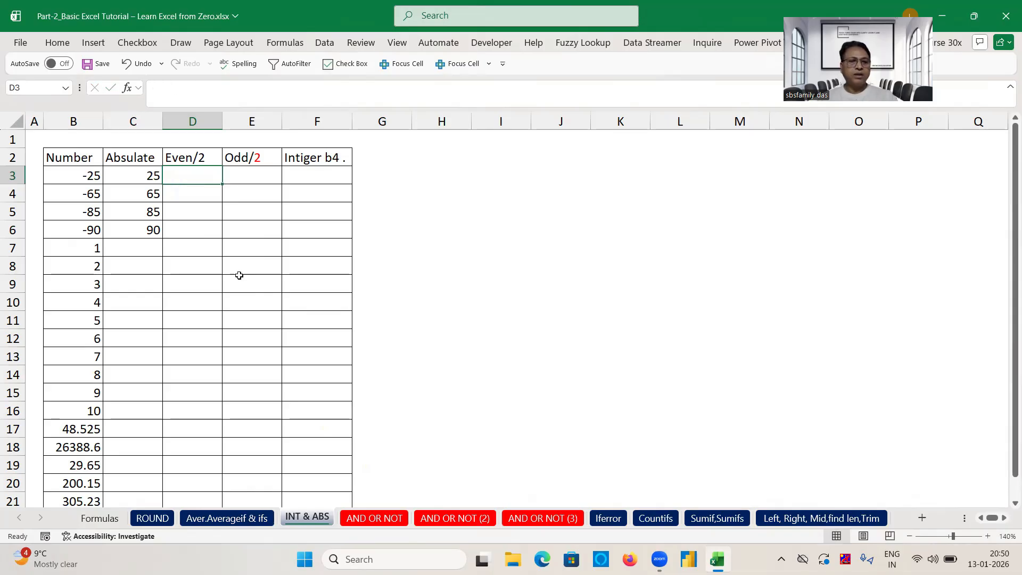
- Enter =EVEN(B7) in D7 to round the number up to the nearest even integer
click(182, 243)
text(=en)
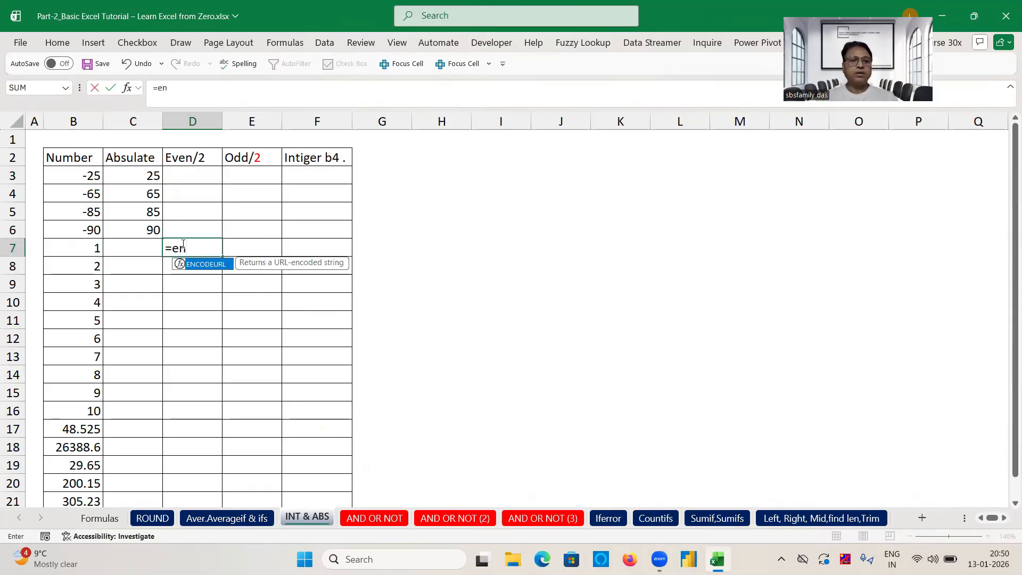
key(BackSpace)
text(v)
key(Tab)
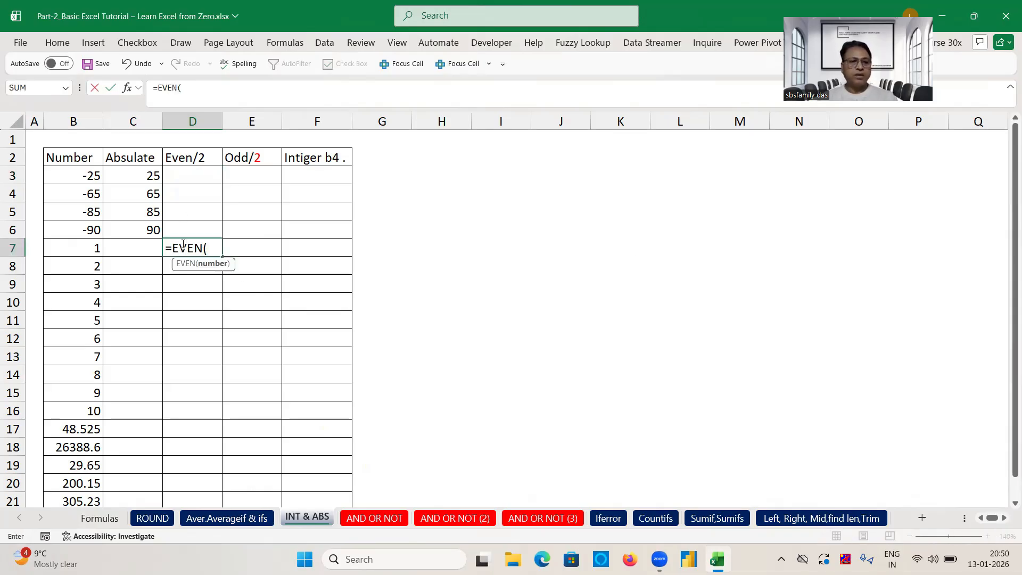
click(94, 248)
key(Return)
- Copy the EVEN formula from D7 and paste it into D8:D16
key(Up)
key(ctrl+c)
key(Down)
key(shift+Down)
key(shift+Down)
key(shift+Down)
key(shift+Down)
key(shift+Down)
key(shift+Down)
key(shift+Down)
key(shift+Down)
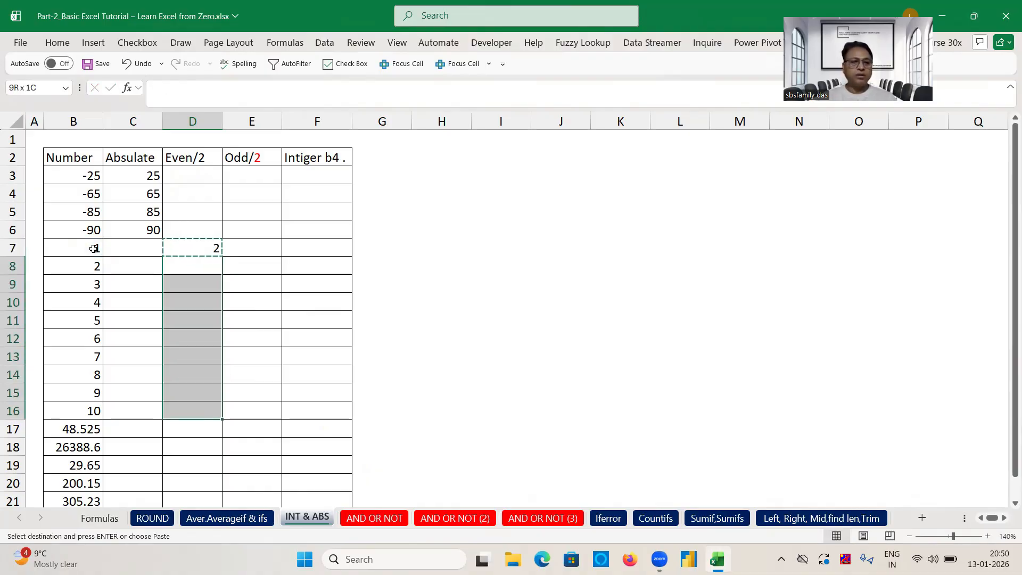
key(Return)
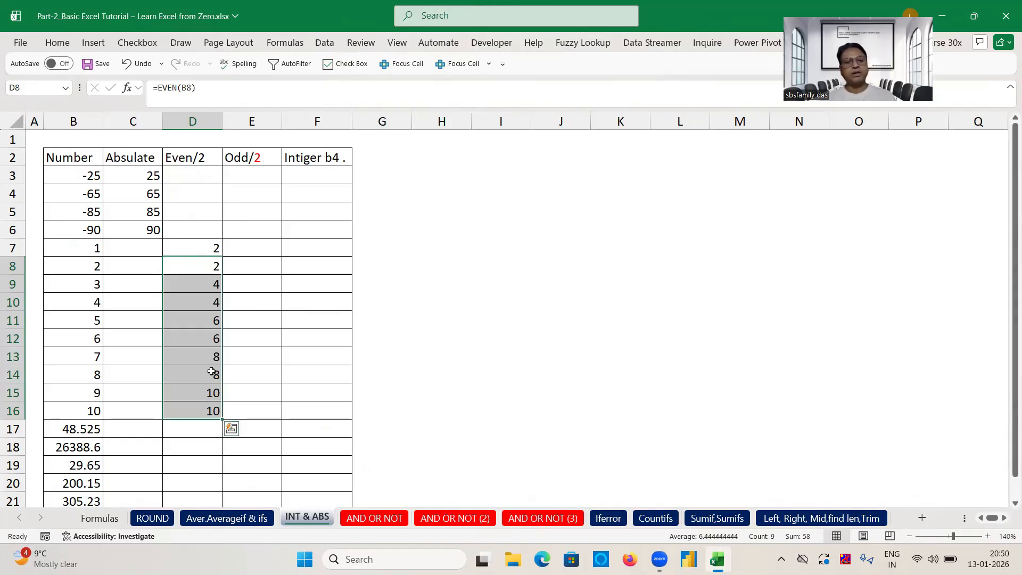
- Enter =ODD(B7) in E7 and fill the formula down to E16
click(253, 250)
text(=)
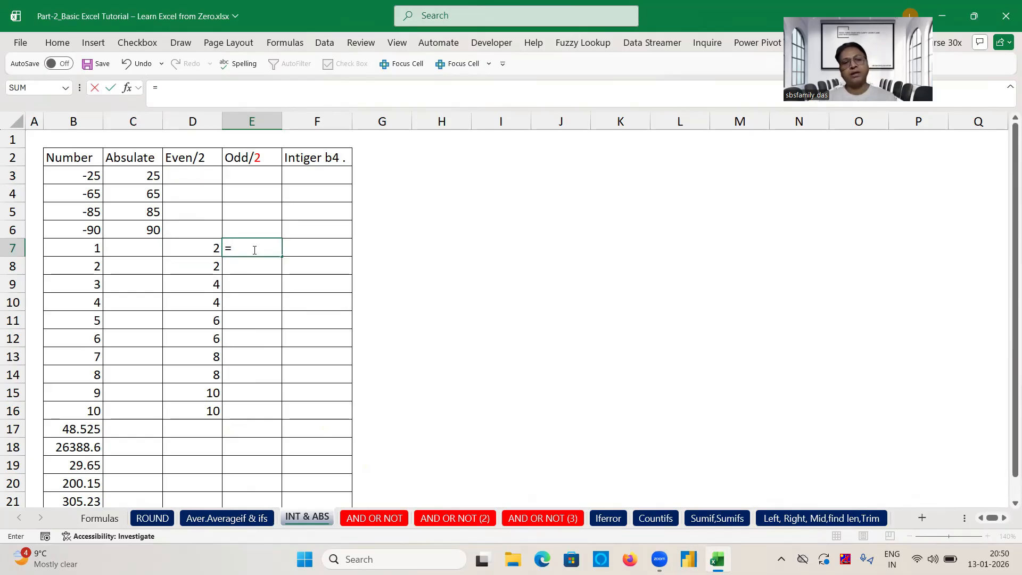
text(odd()
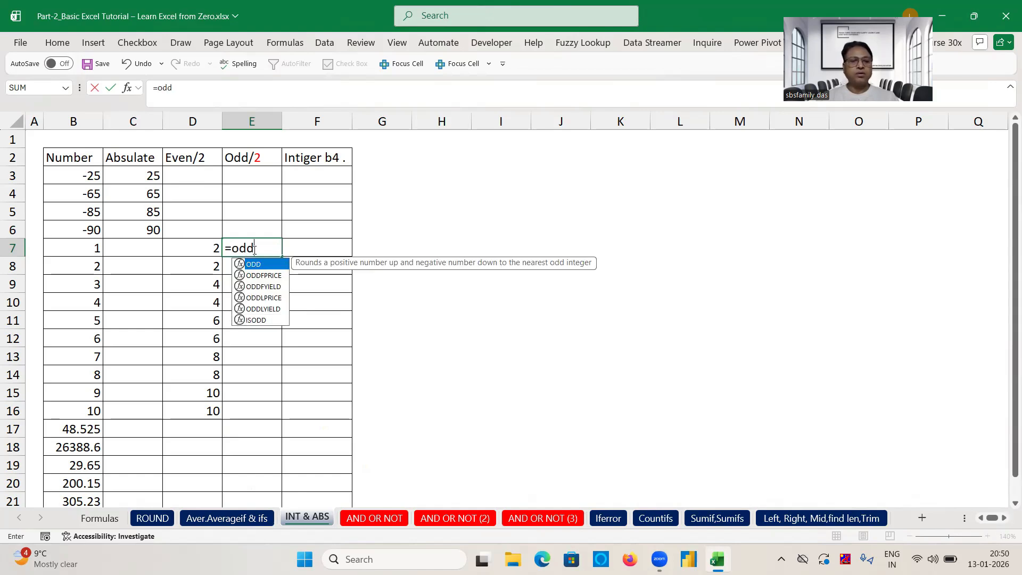
click(88, 253)
text())
key(ctrl+Return)
drag(282, 257, 283, 411)
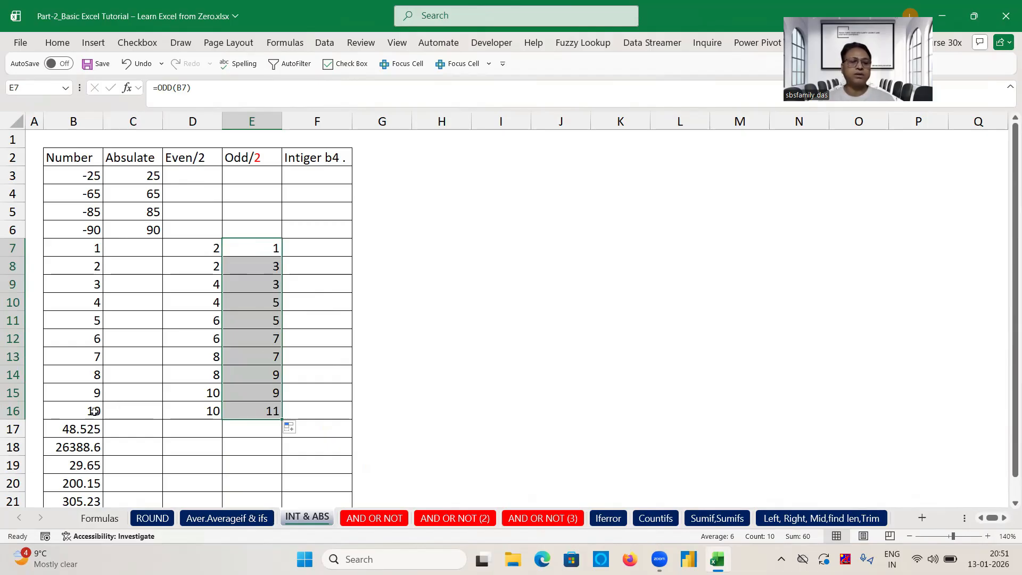
- Enter =INT(B17) in F17 and fill the formula down to F21 for the decimal numbers
click(317, 338)
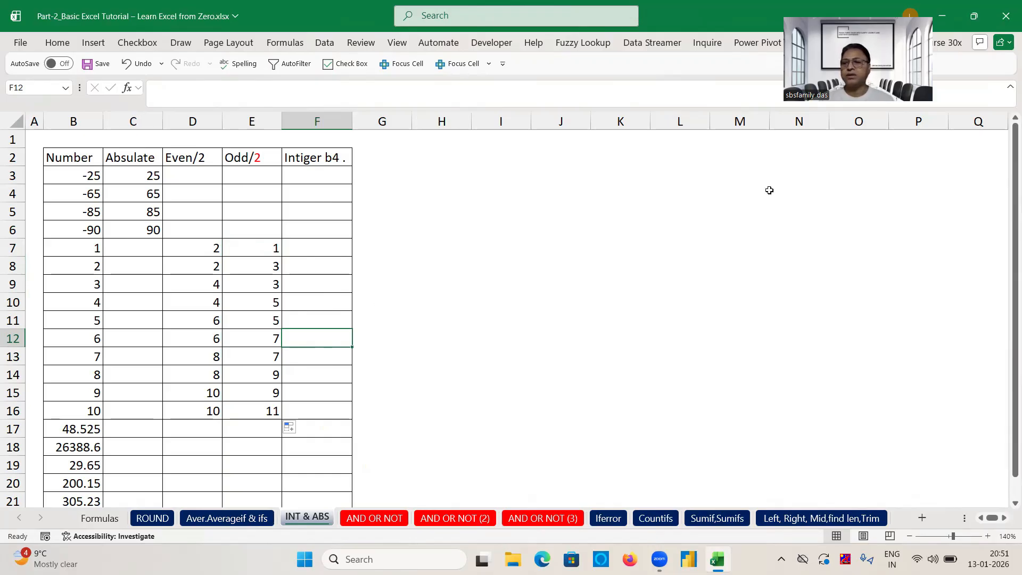
drag(1006, 266, 1005, 282)
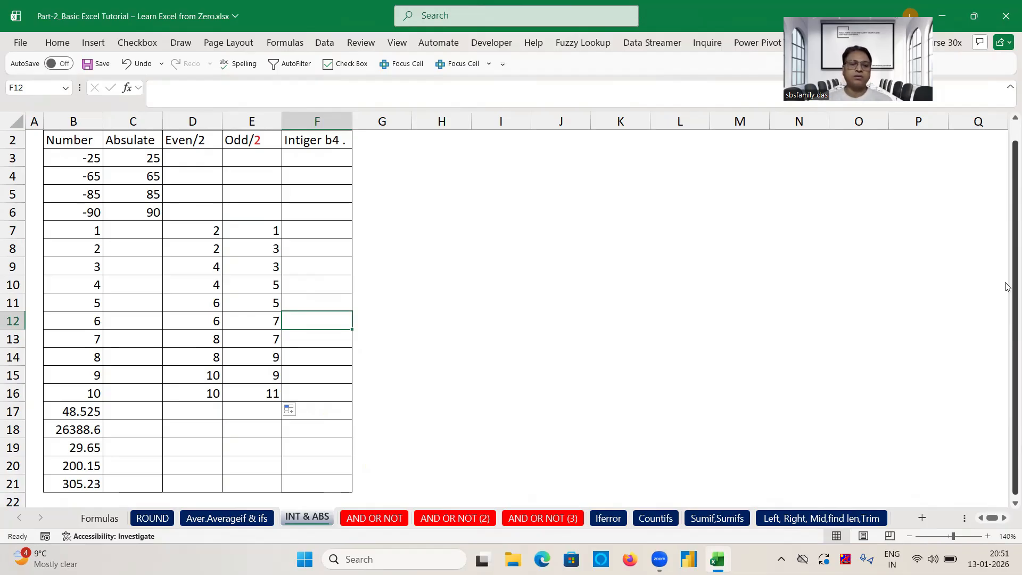
click(326, 415)
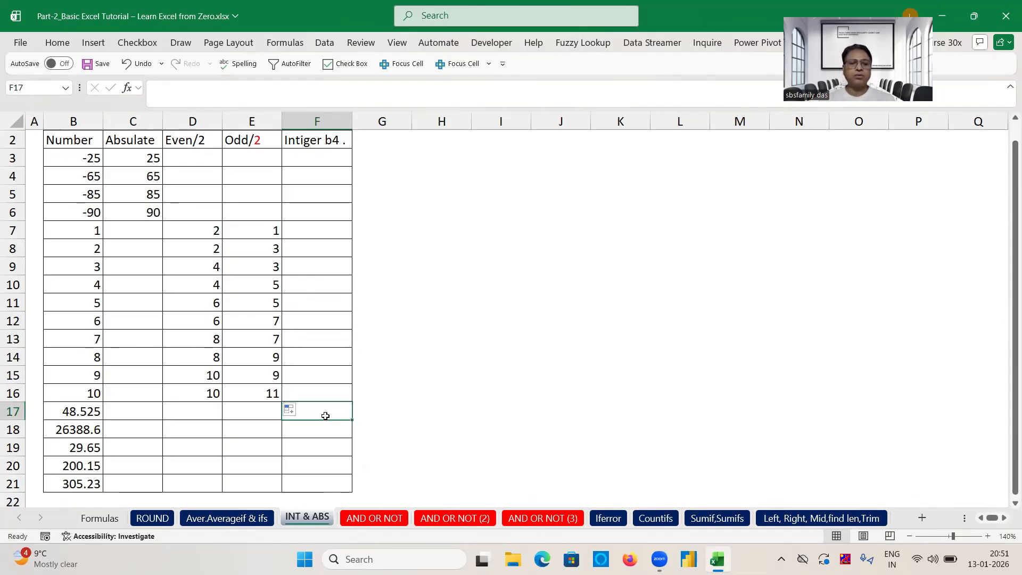
text(=ind)
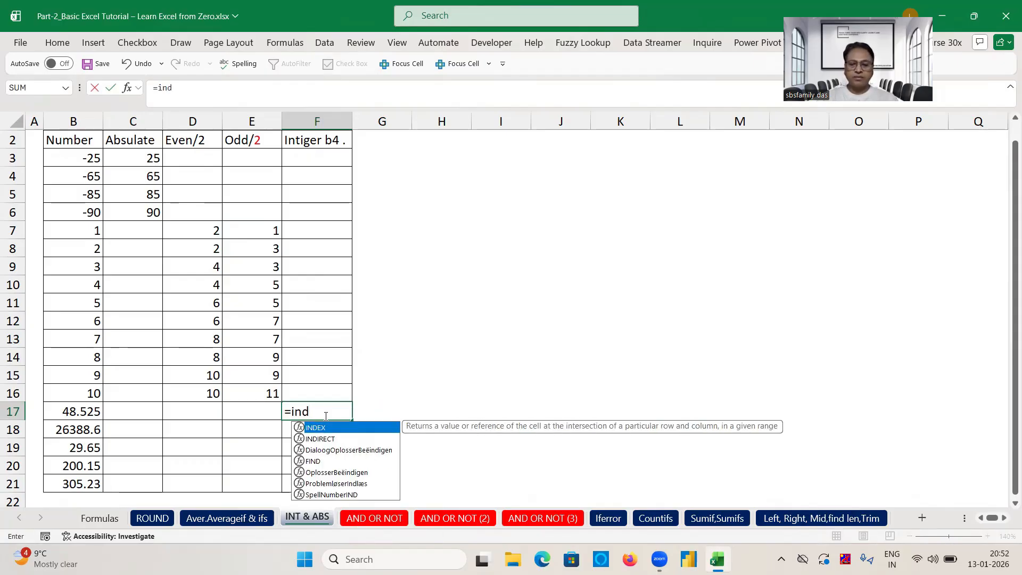
key(BackSpace)
text(t()
click(91, 410)
key(Return)
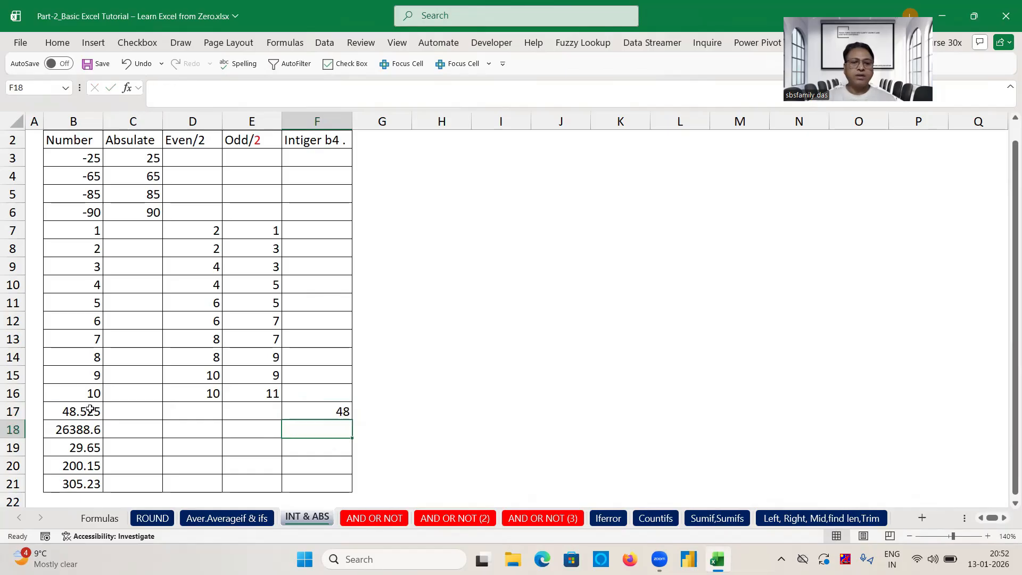
click(340, 411)
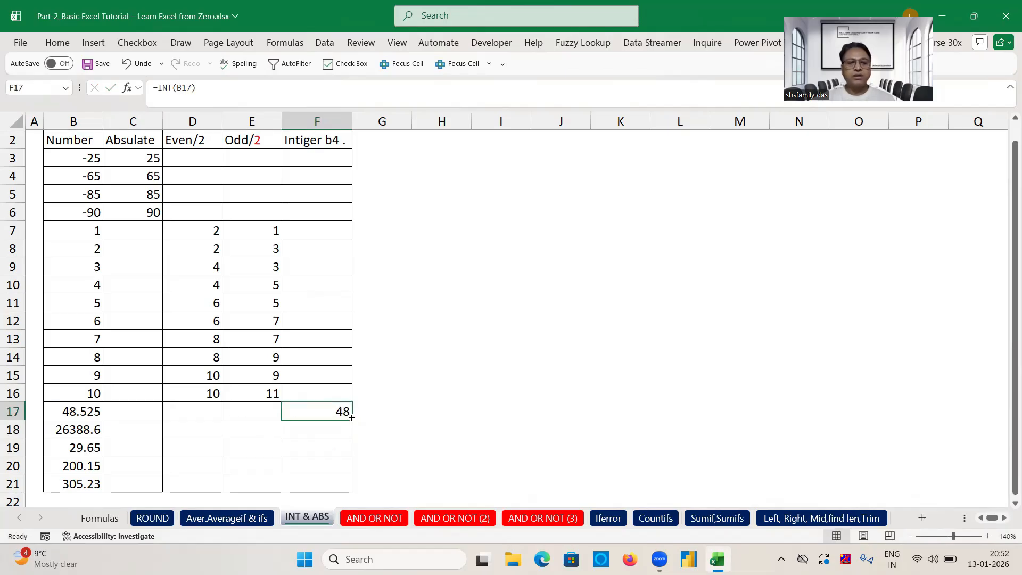
drag(351, 418, 352, 490)
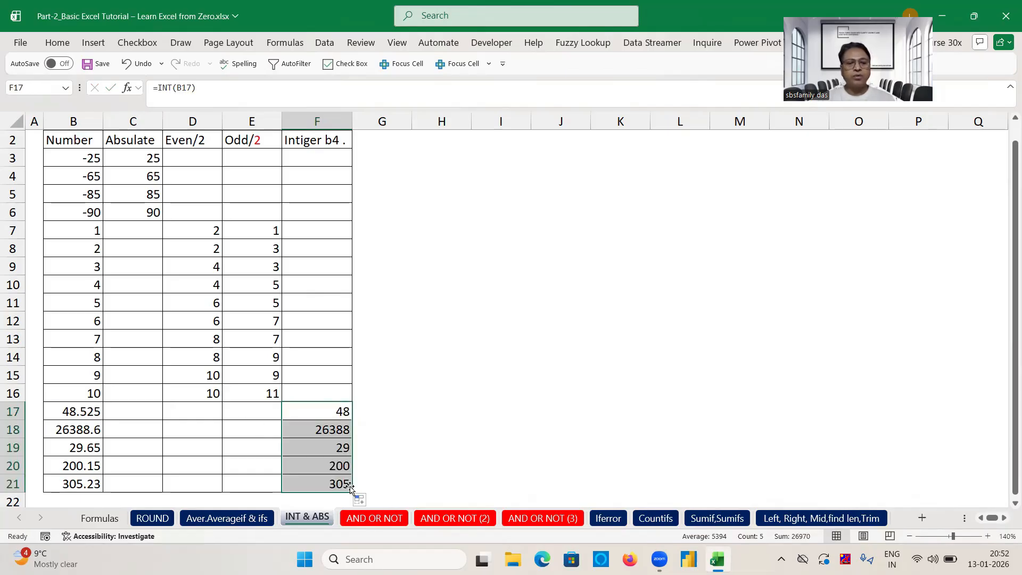
click(332, 429)
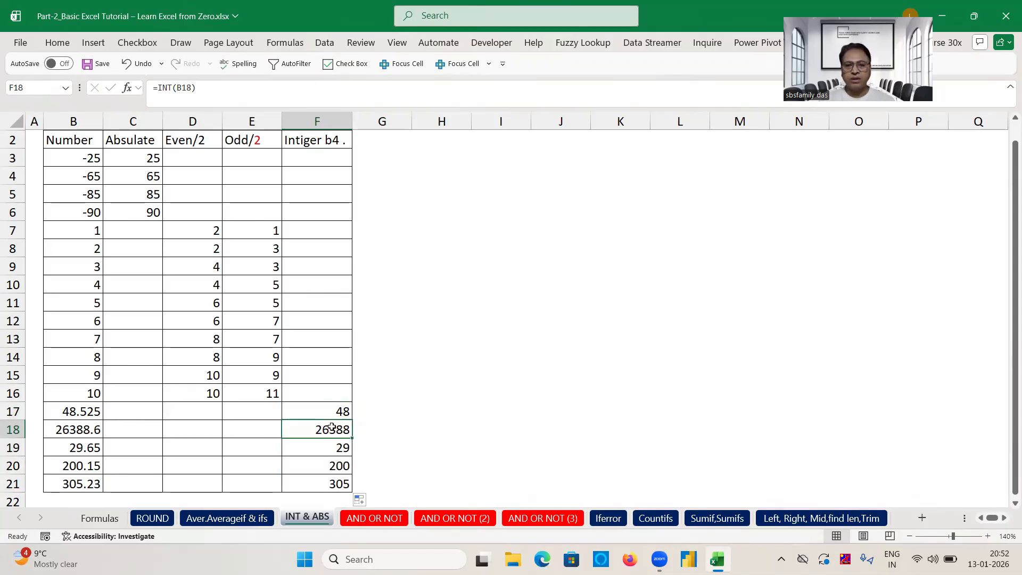
click(405, 400)
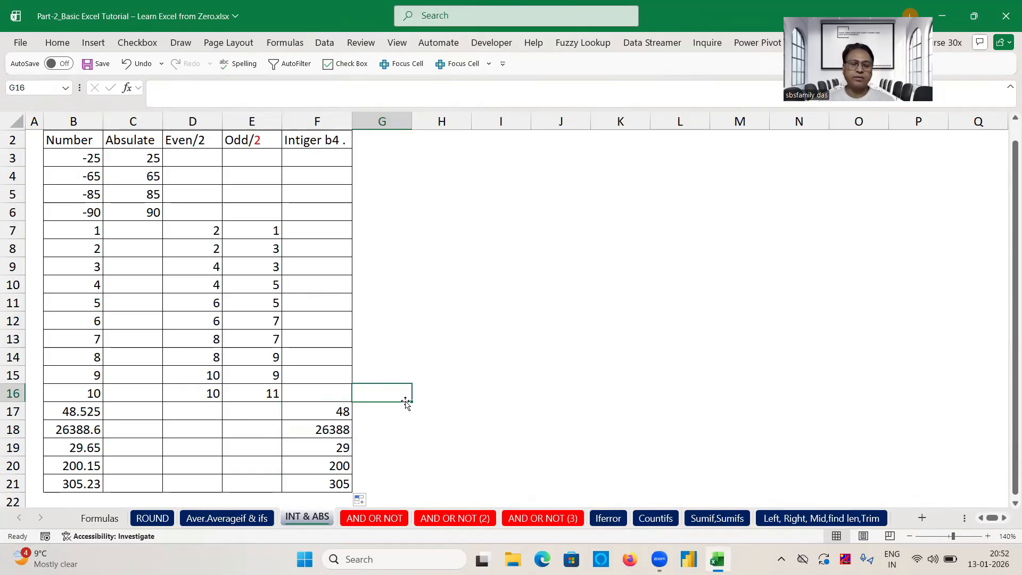
- On the AND OR NOT sheet, start an IF formula in D4 with the logical test C4>=40
click(380, 518)
click(511, 301)
drag(1007, 297, 1008, 172)
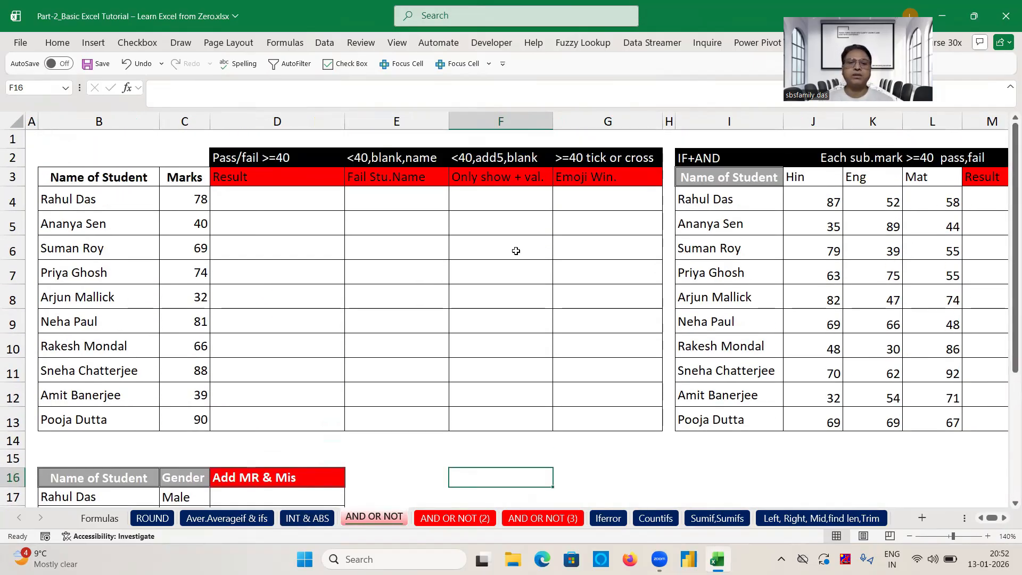
click(315, 206)
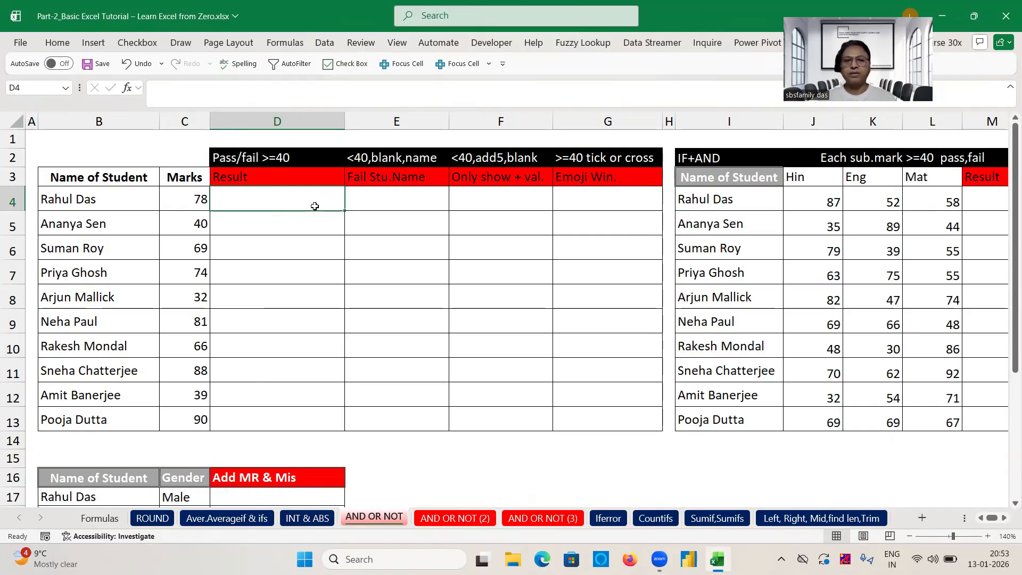
text(=if()
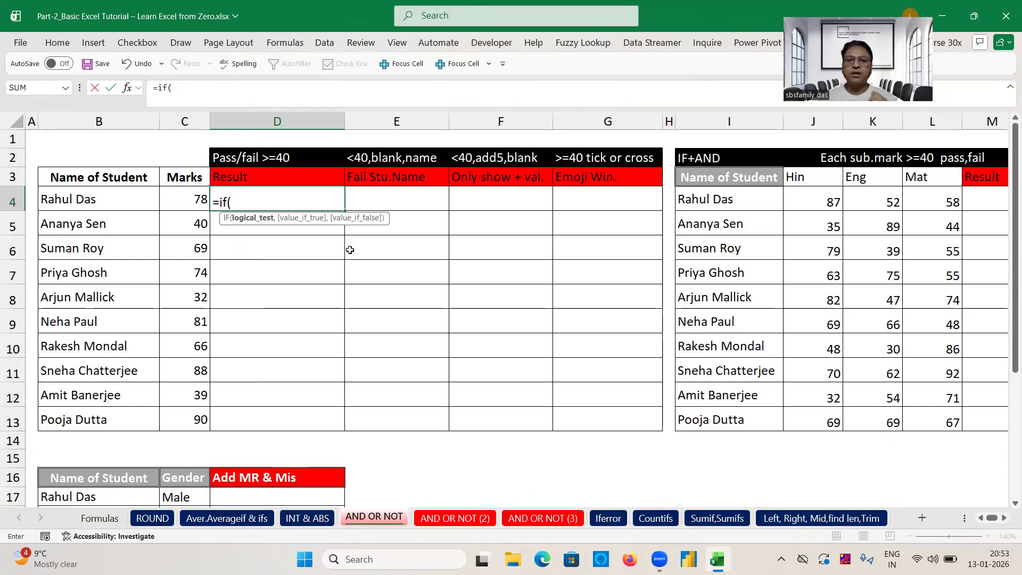
click(189, 202)
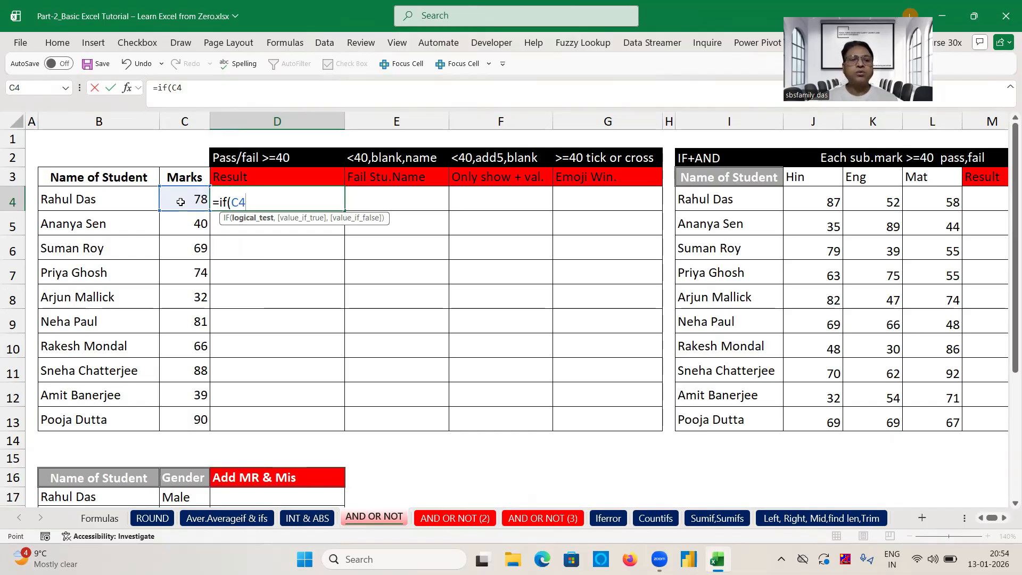
text(>=40)
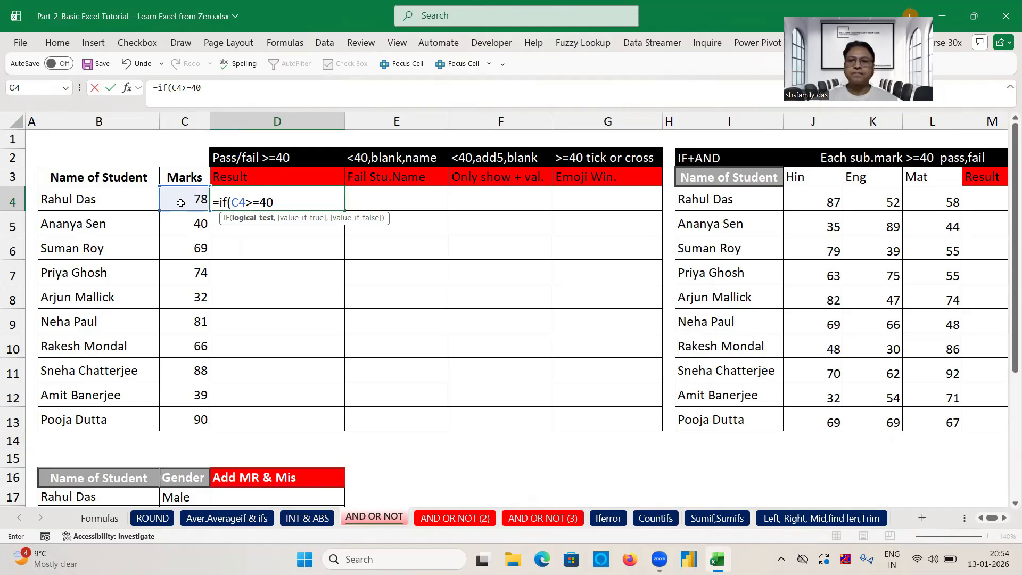
- Complete the D4 formula as =IF(C4>=40,"Pass","Fail")
text(,)
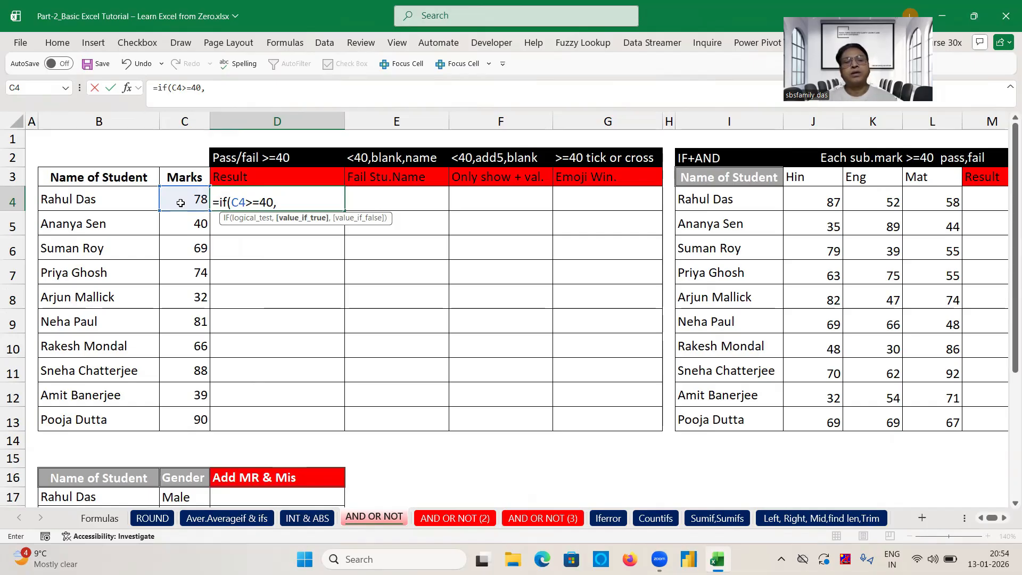
text(")
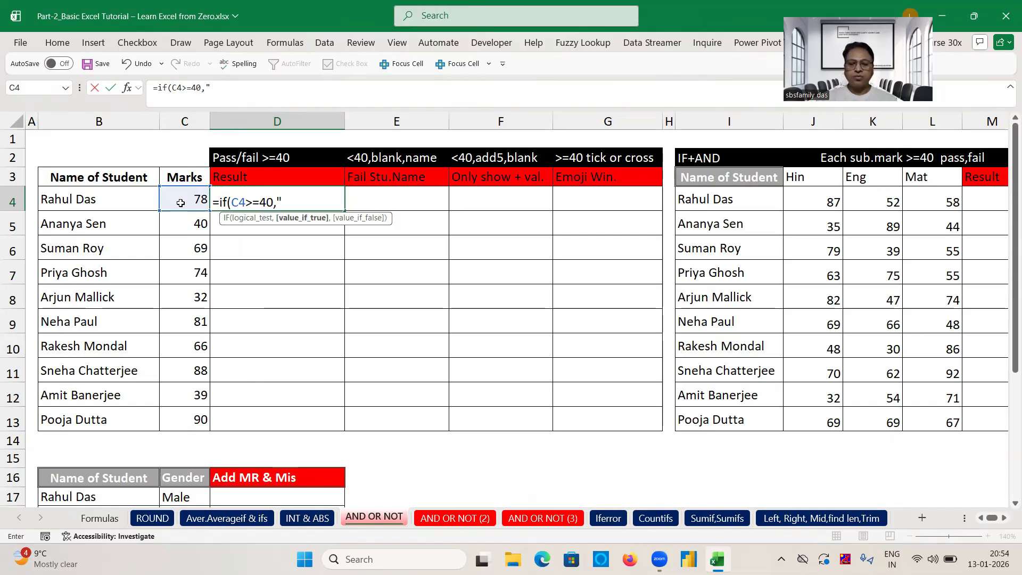
text(P)
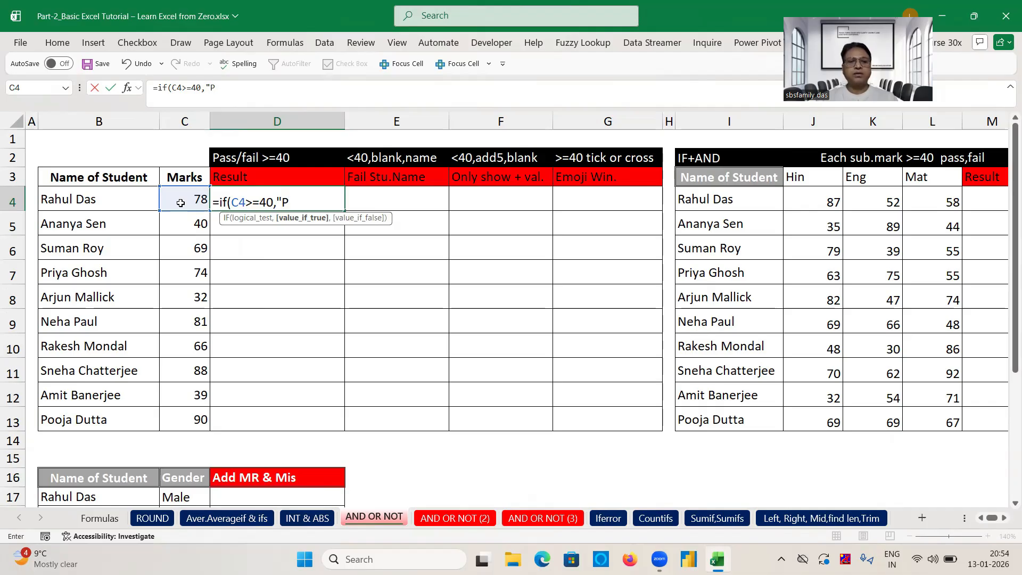
text(ass")
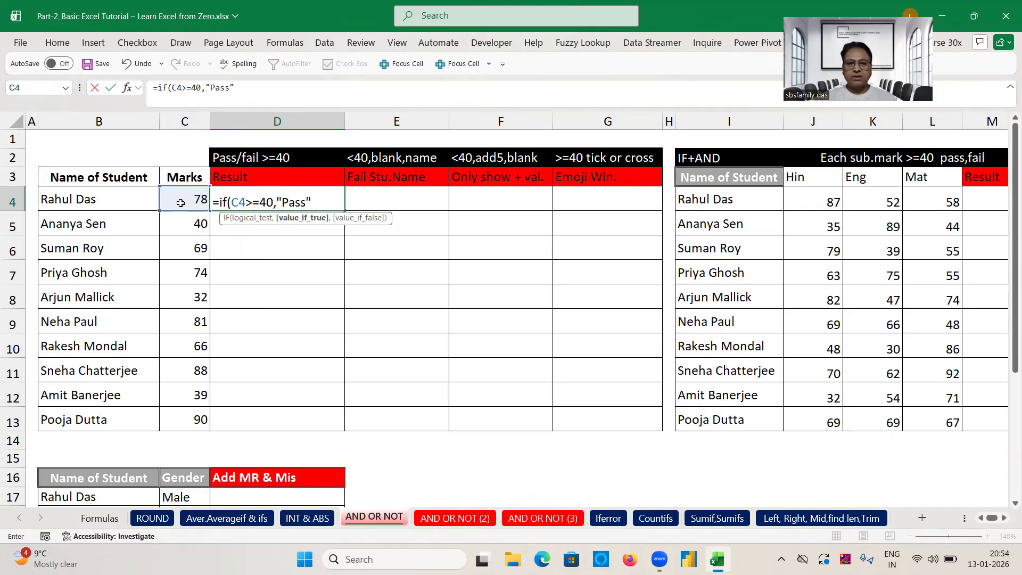
text(,"F)
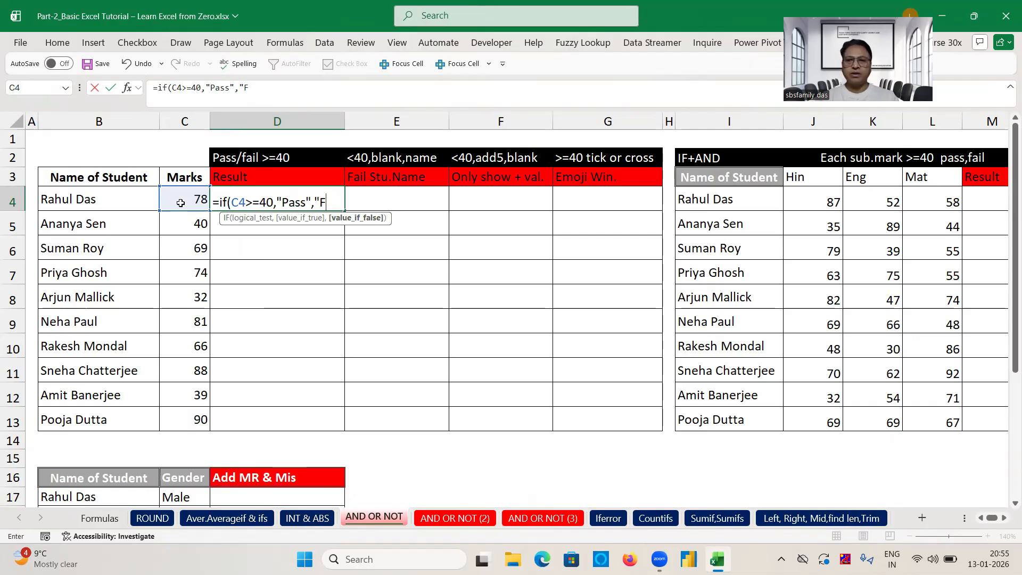
text(ail)
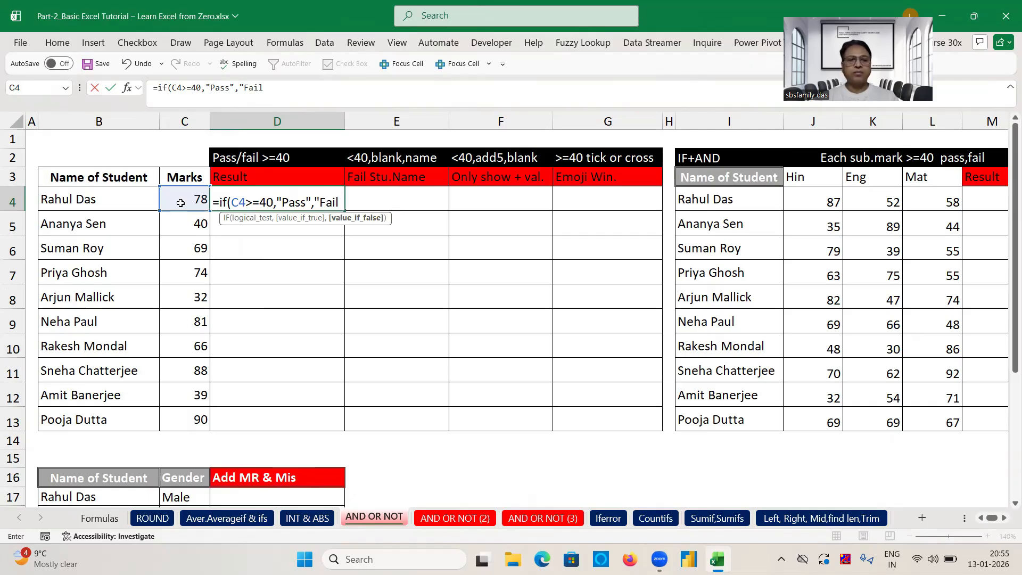
text("))
key(Return)
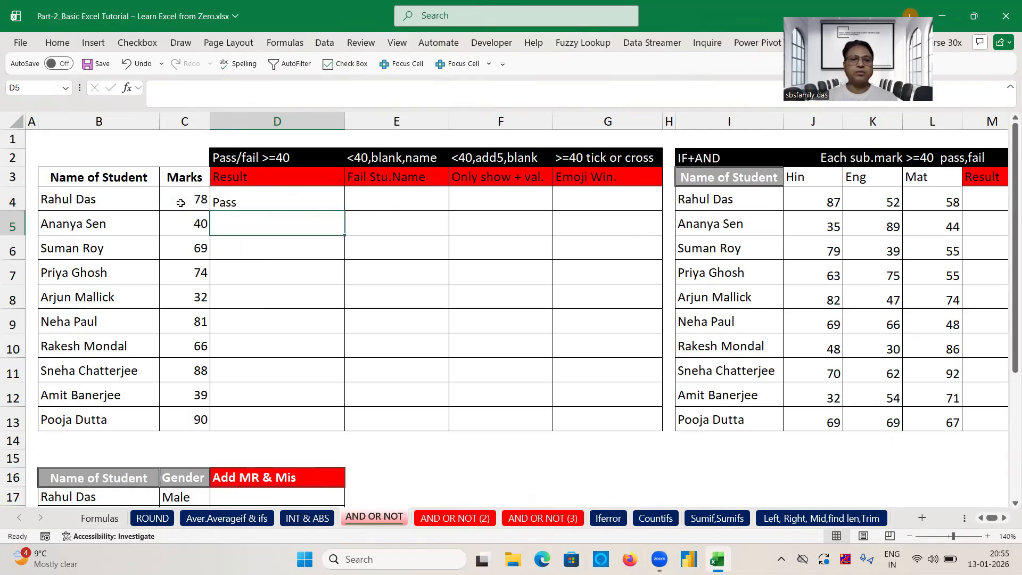
- Fill the pass/fail formula from D4 down to D13 and check it against the marks in C8 and C12
click(271, 202)
double_click(344, 210)
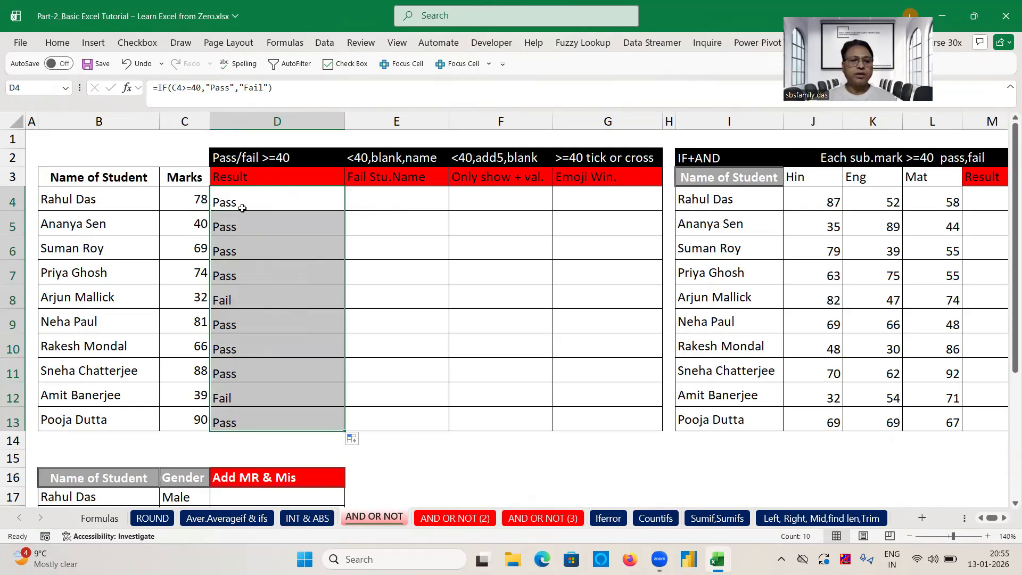
click(200, 302)
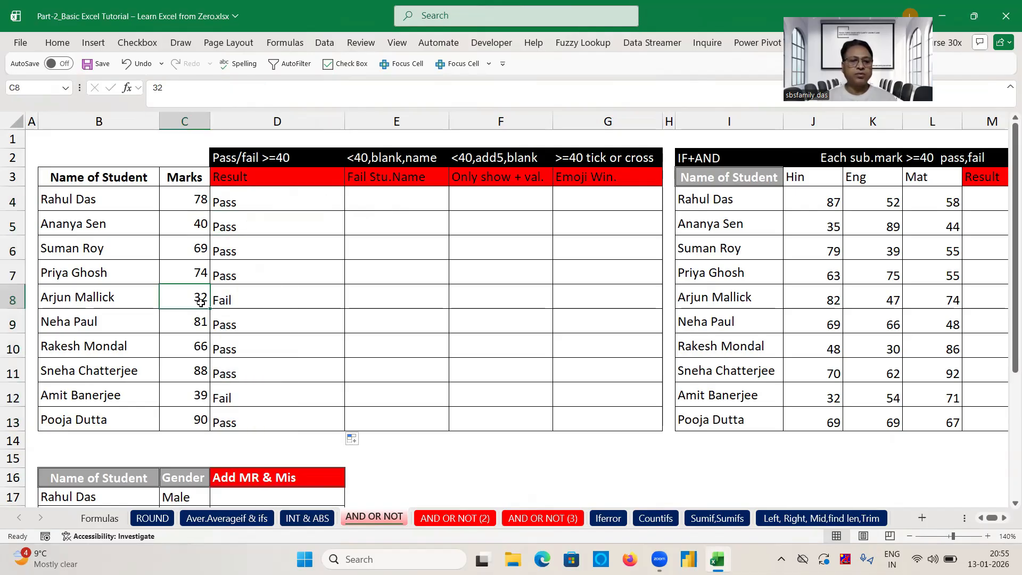
click(200, 395)
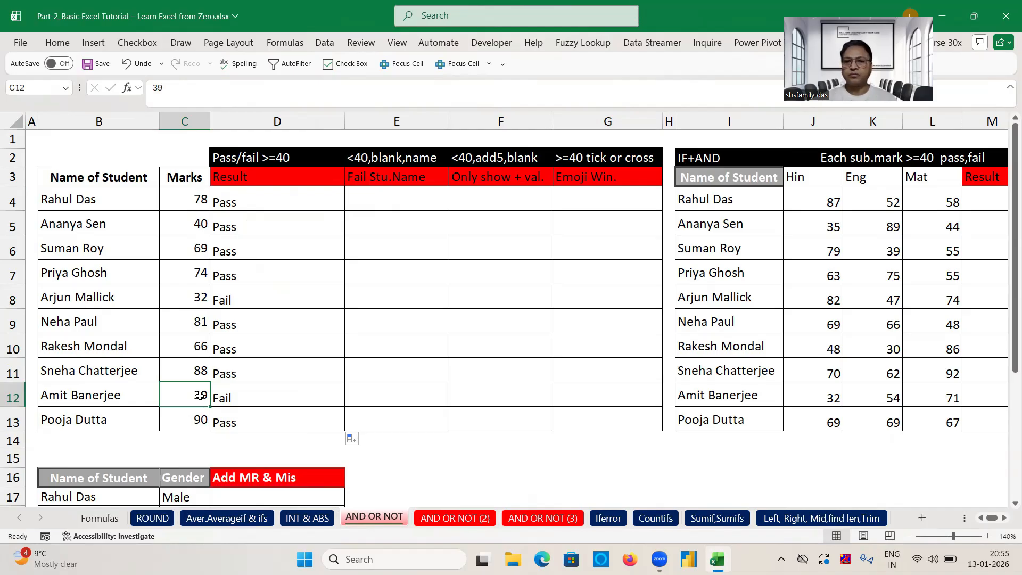
- Enter =IF(C4<40,"",B4) in E4 under Fail Stu.Name
click(385, 192)
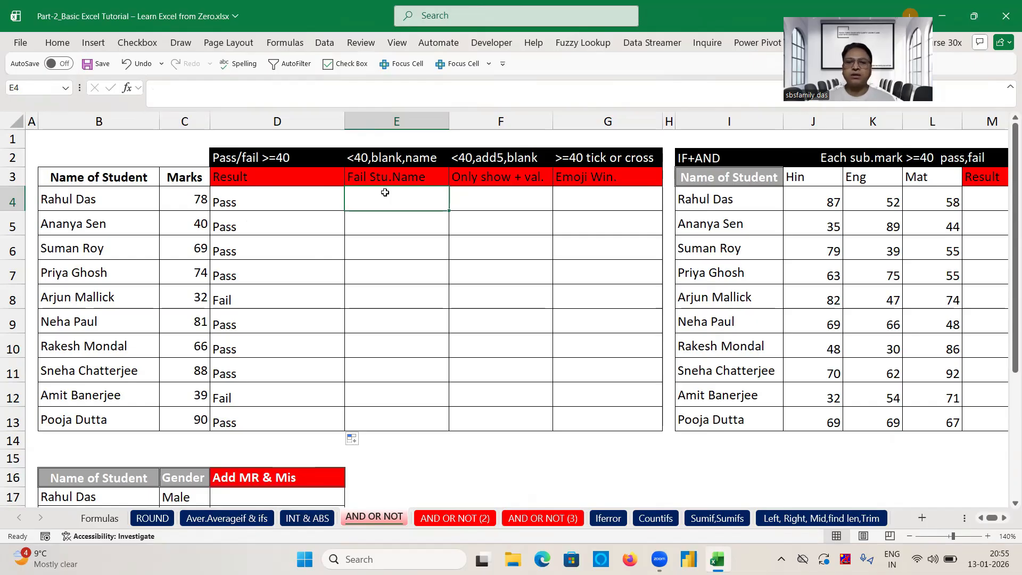
text(=)
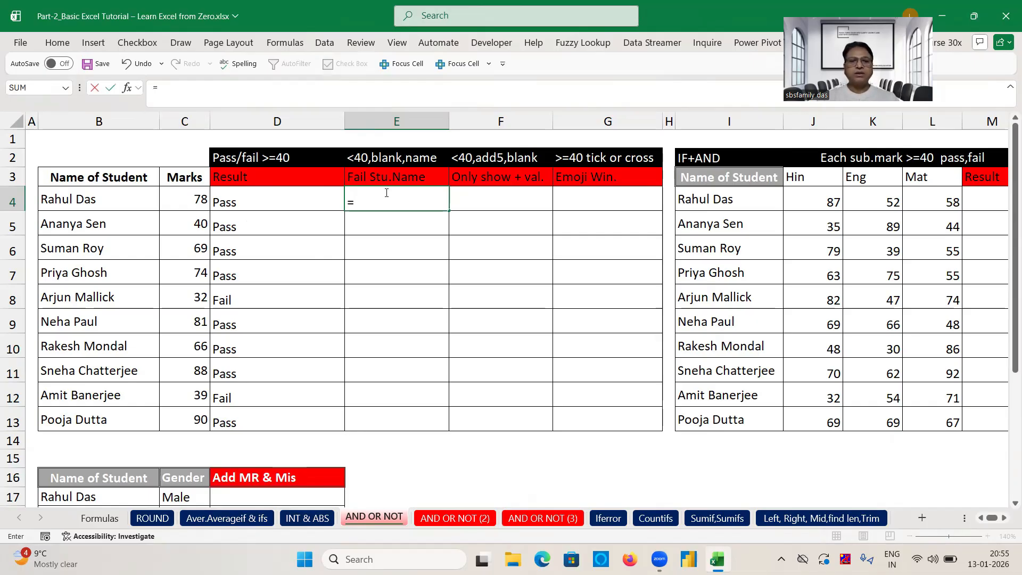
text(if()
click(199, 199)
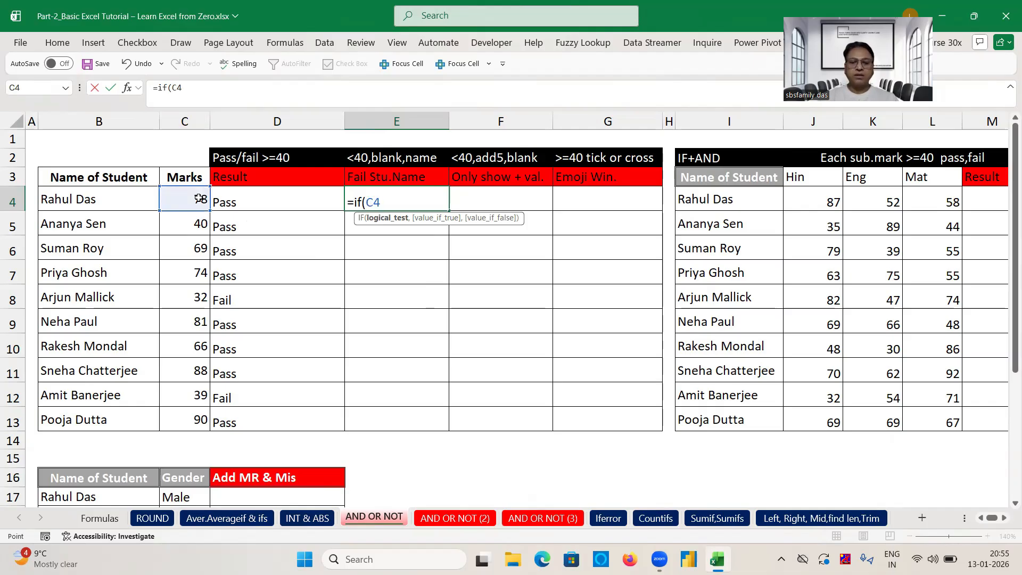
text(<)
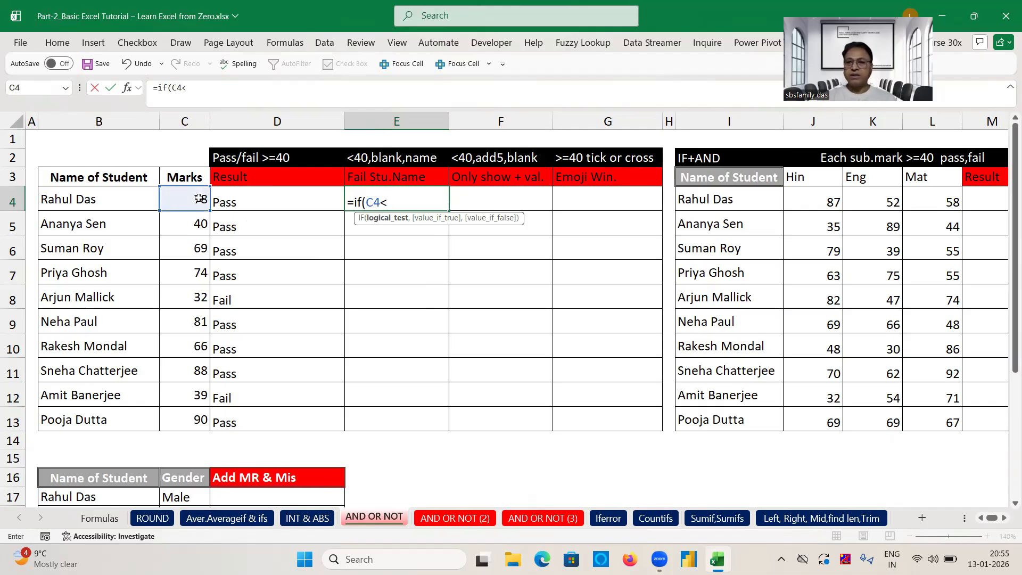
text(4)
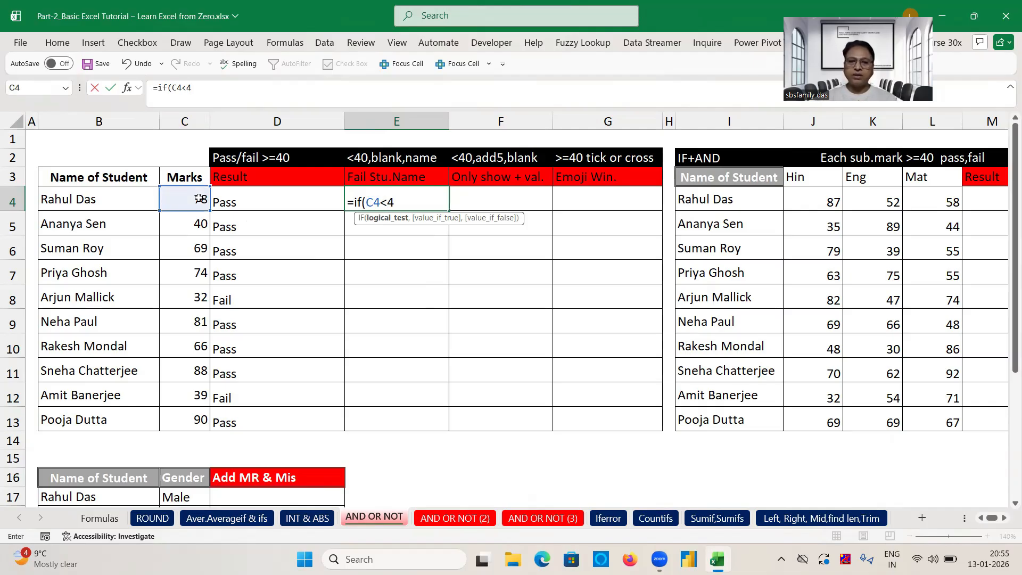
text(0,"")
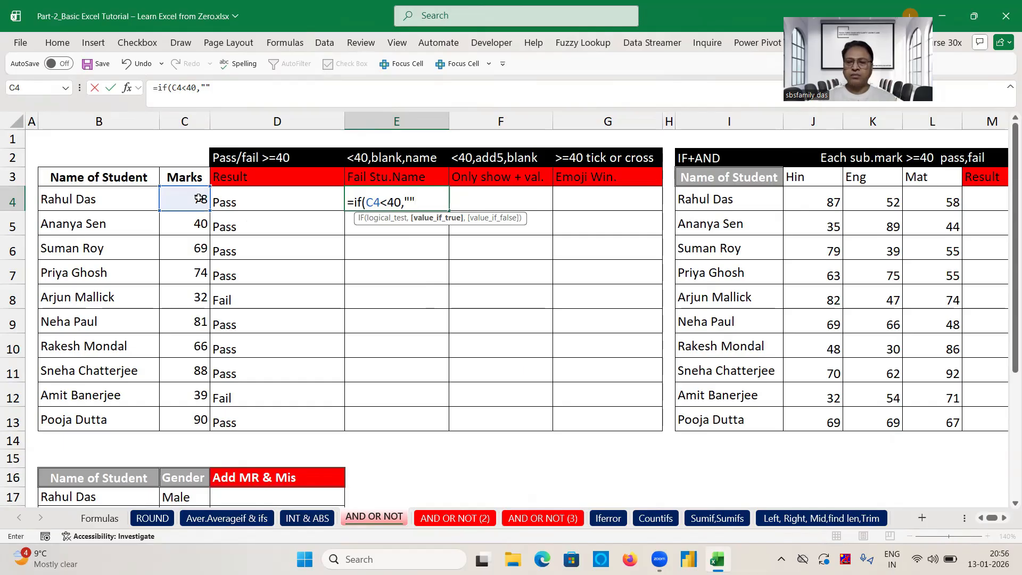
text(,)
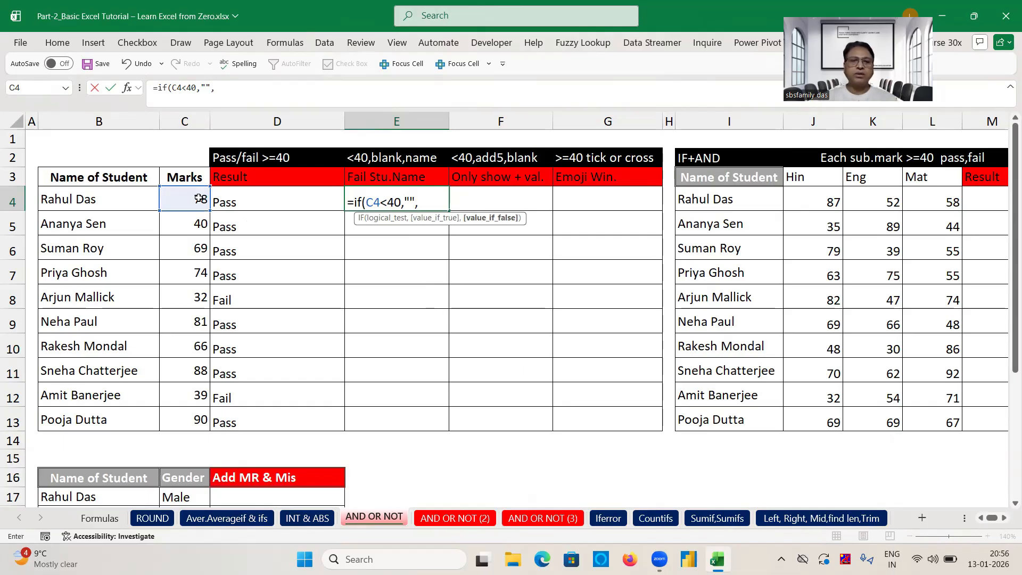
click(70, 200)
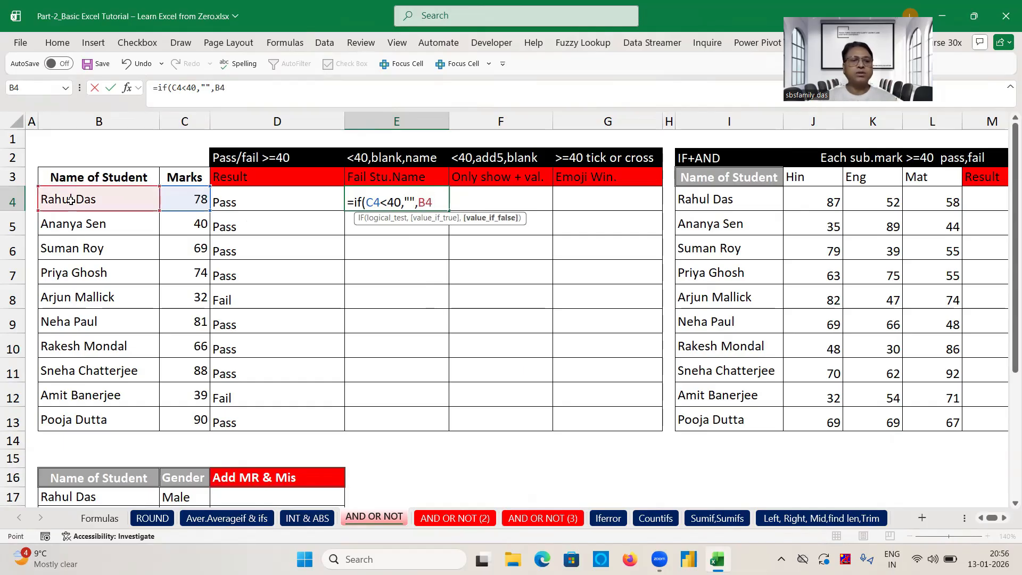
text())
key(Return)
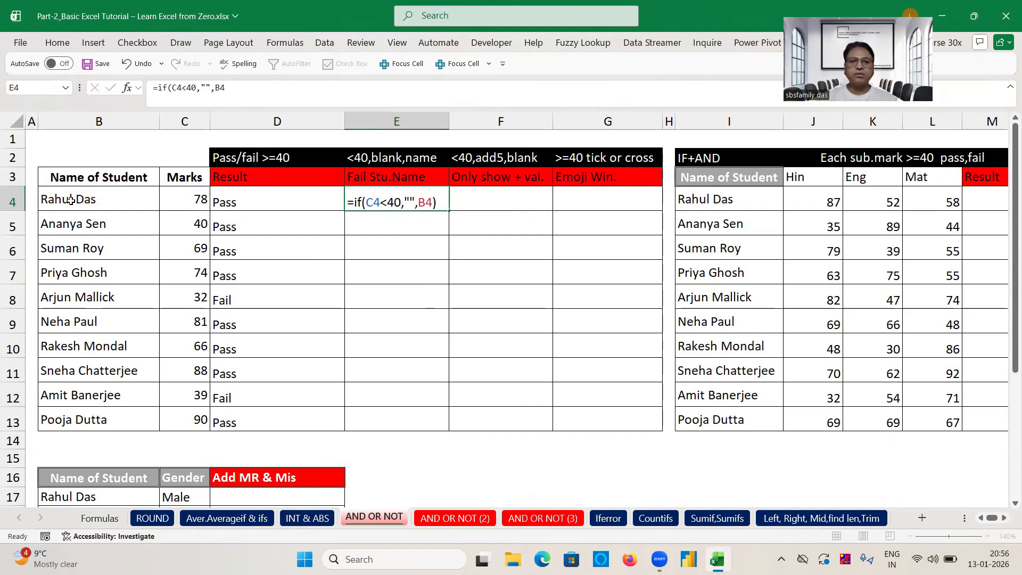
- Fill the E4 formula down to E13 and check the results in E8, E12 and E5
click(372, 199)
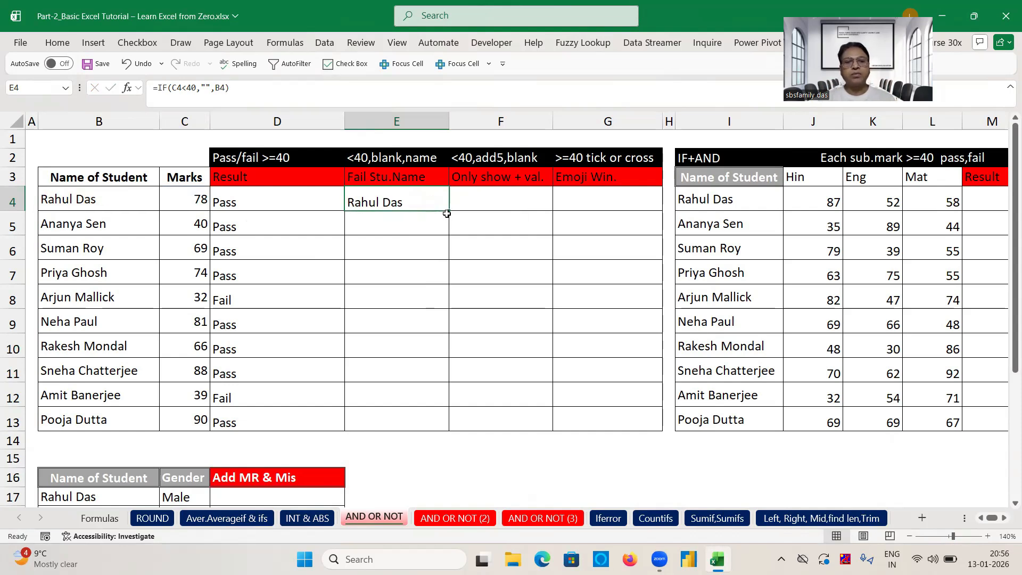
drag(446, 213, 431, 428)
click(393, 305)
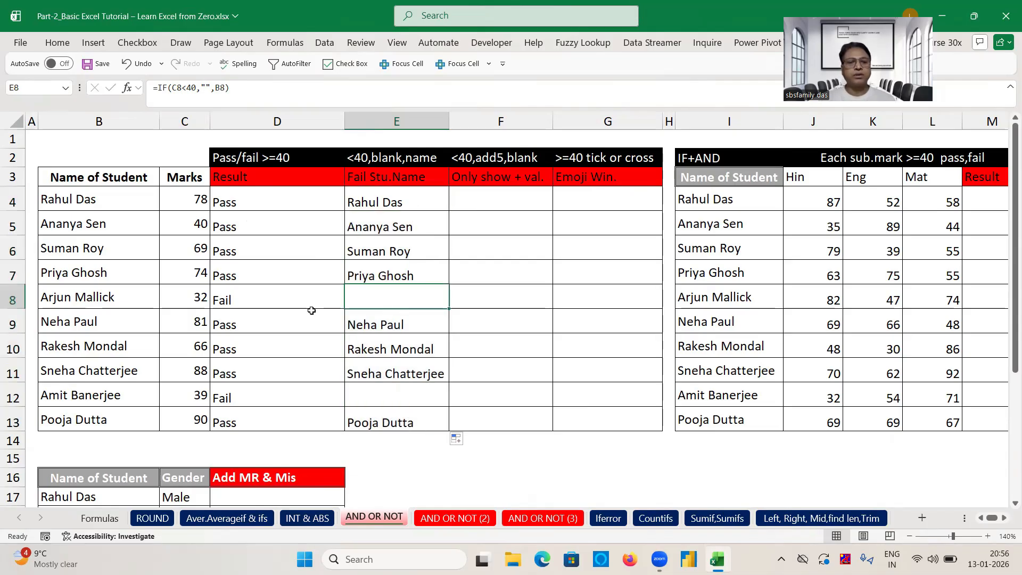
click(368, 394)
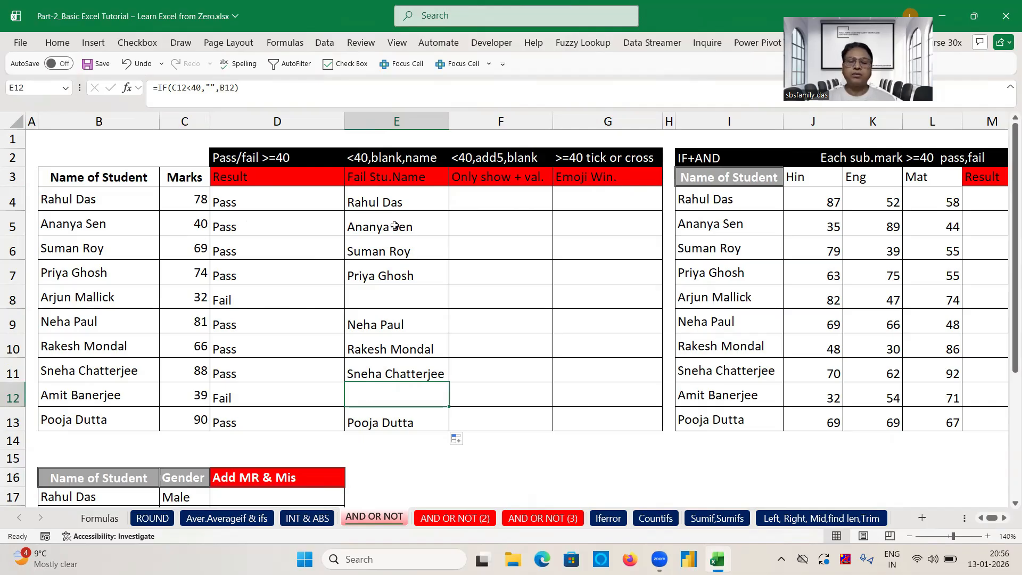
click(394, 226)
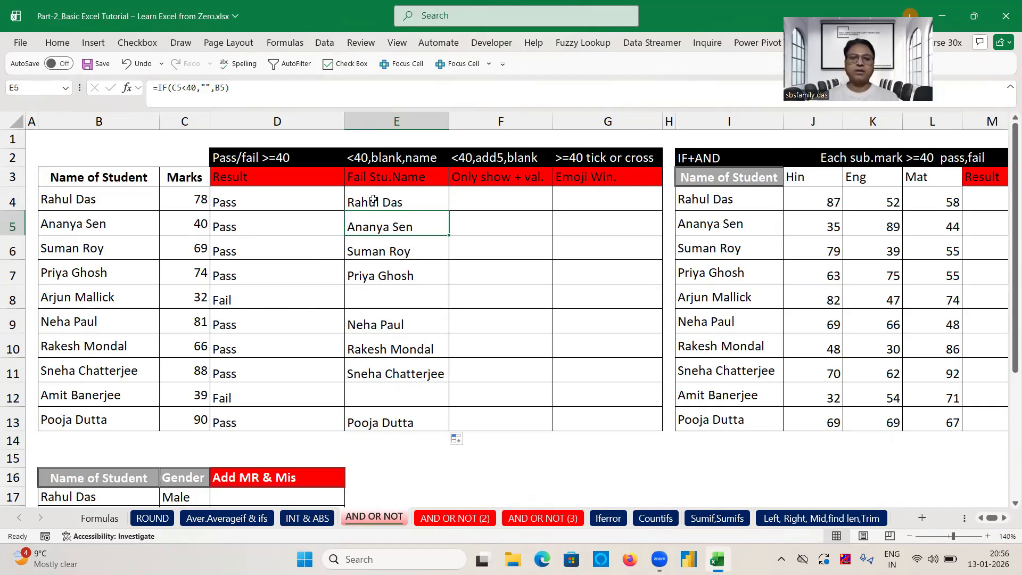
- Change the logical test of the E4 formula to C4<=40
click(373, 200)
click(186, 92)
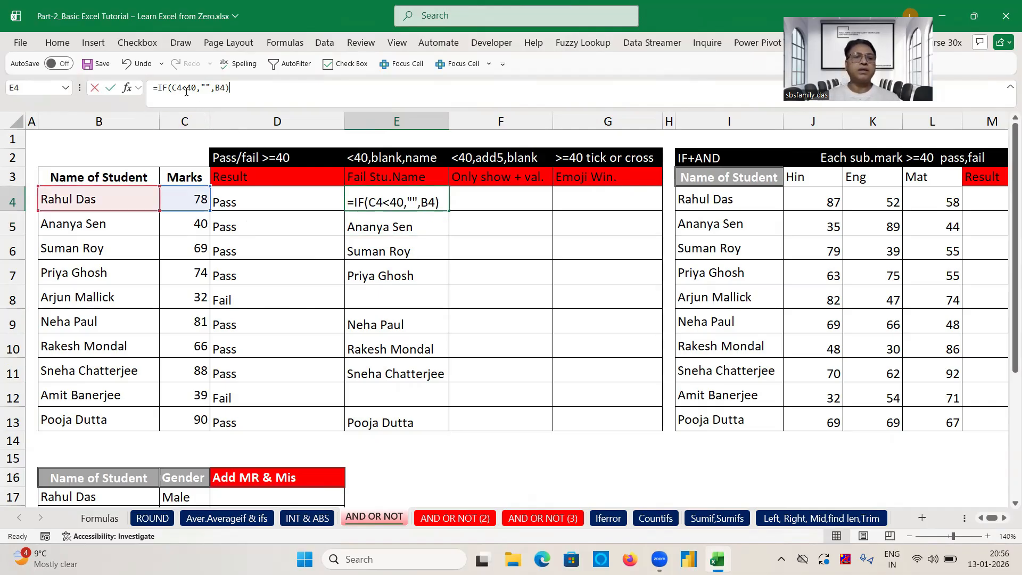
key(Return)
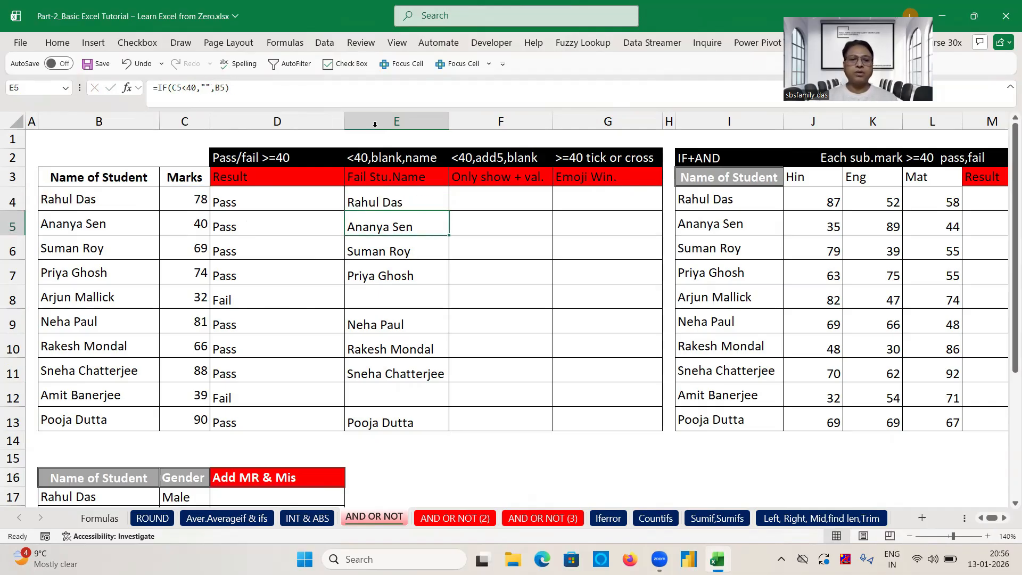
- Try filling the edited E4 formula into E5 and undo that fill
click(426, 201)
drag(449, 211, 447, 226)
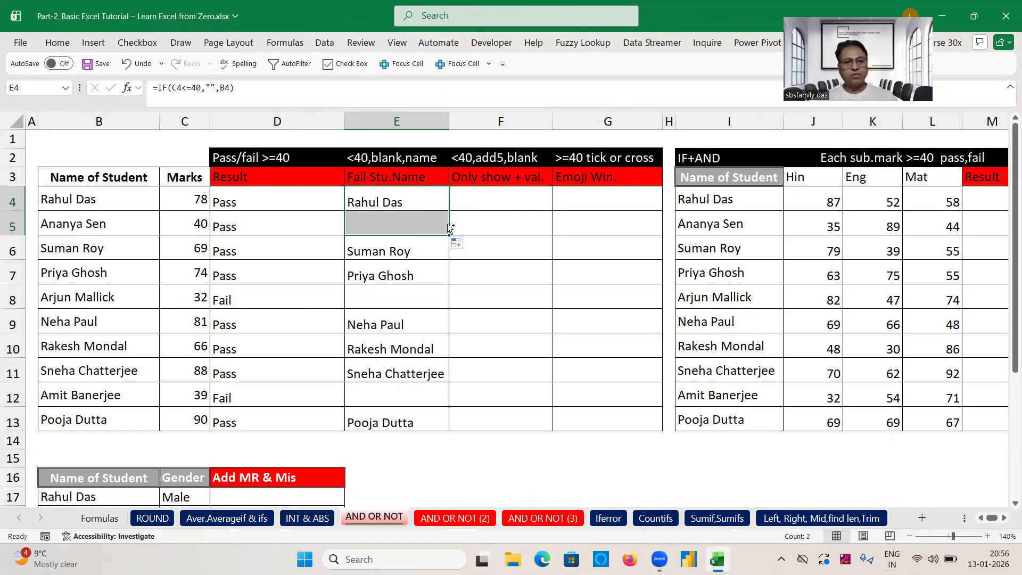
key(ctrl+z)
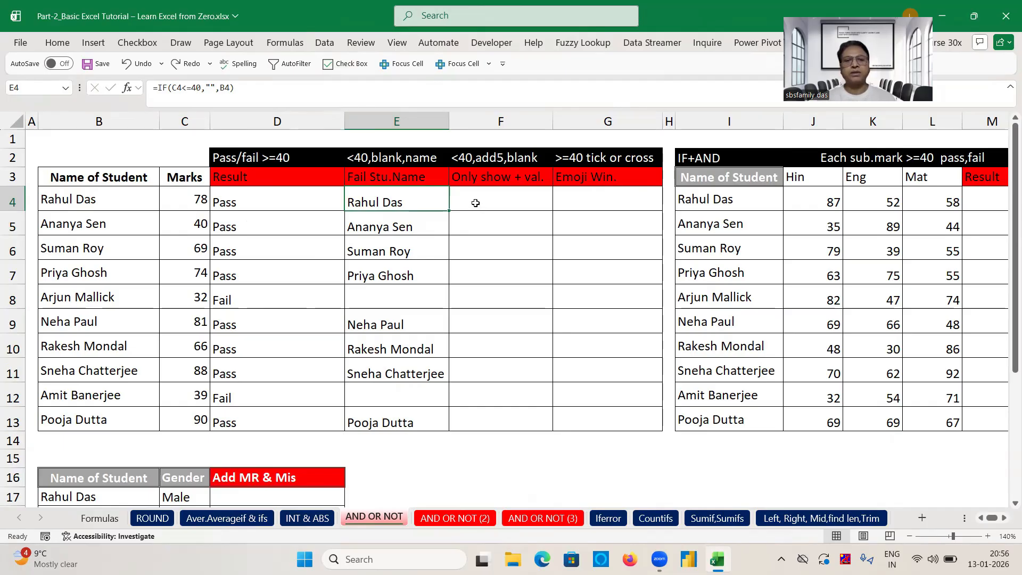
- Enter =IF(C4<40,C4+5,"") in F4 to add 5 to marks below 40 and leave the others blank
click(476, 203)
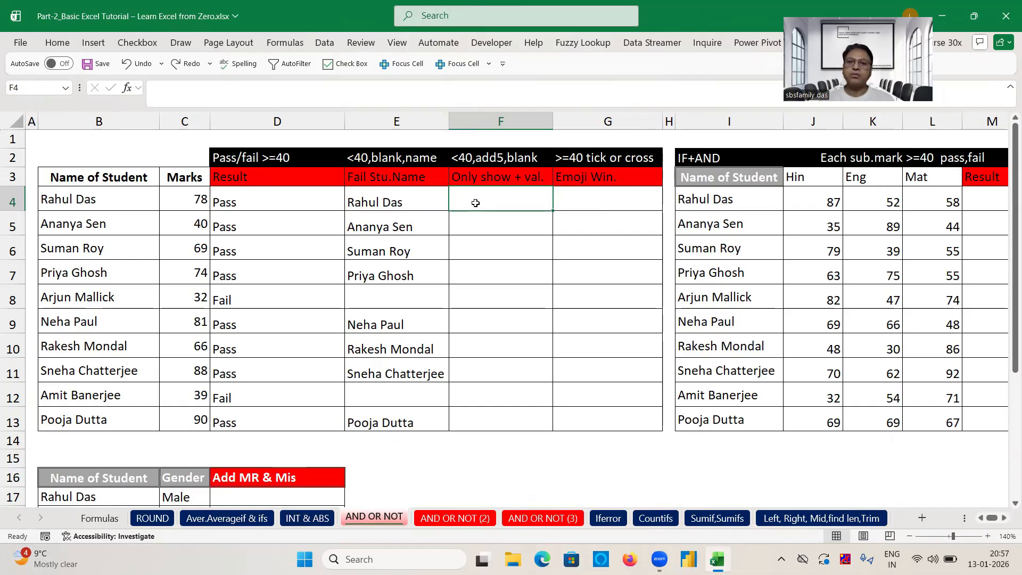
text(=)
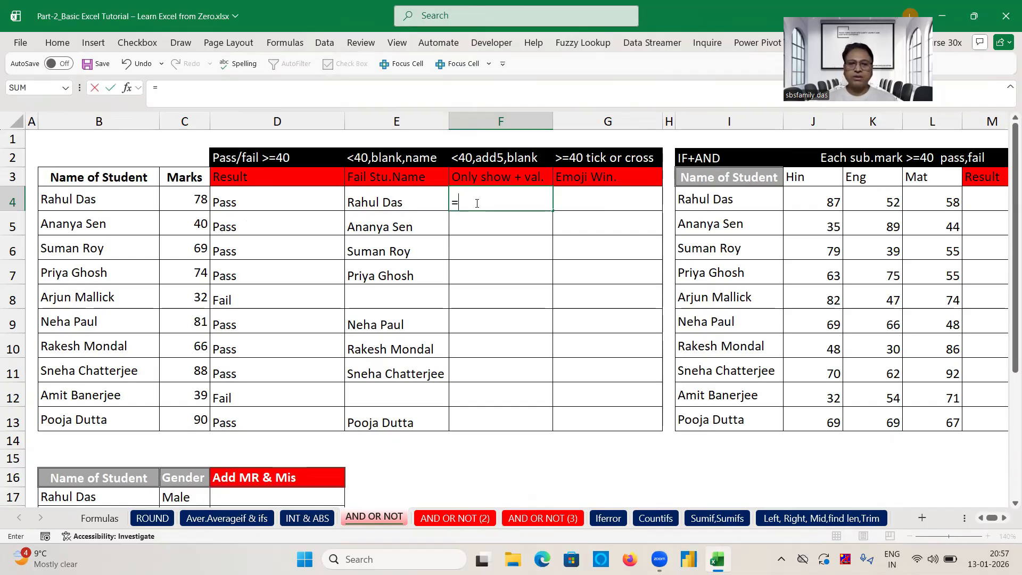
text(if()
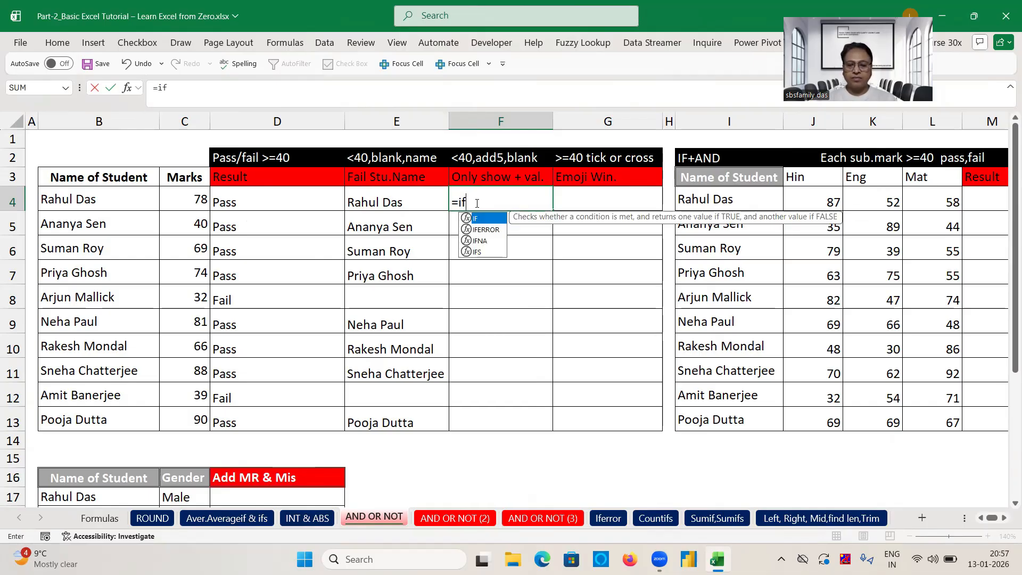
click(197, 199)
text(<40)
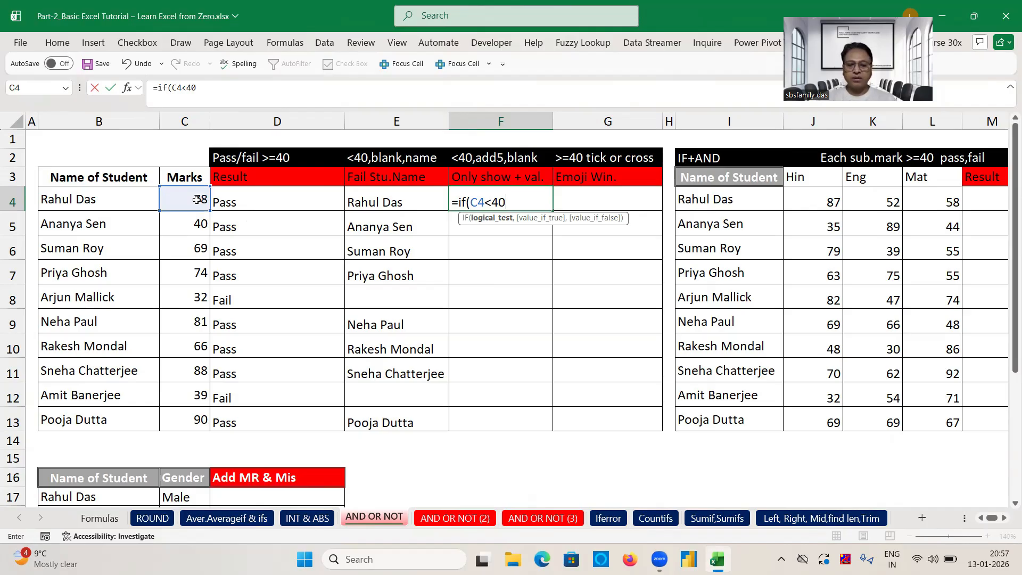
text(,)
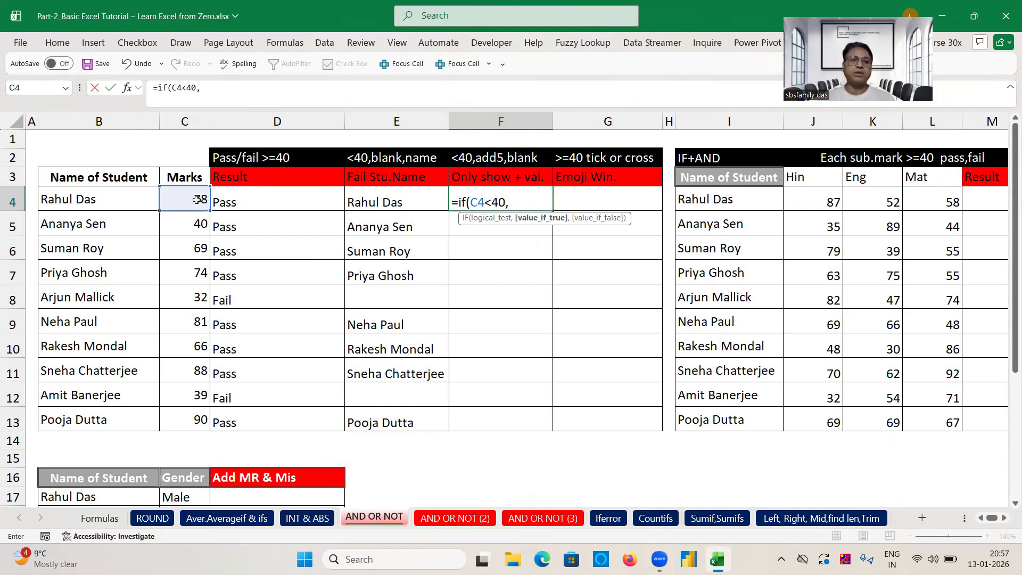
click(196, 200)
text(+5)
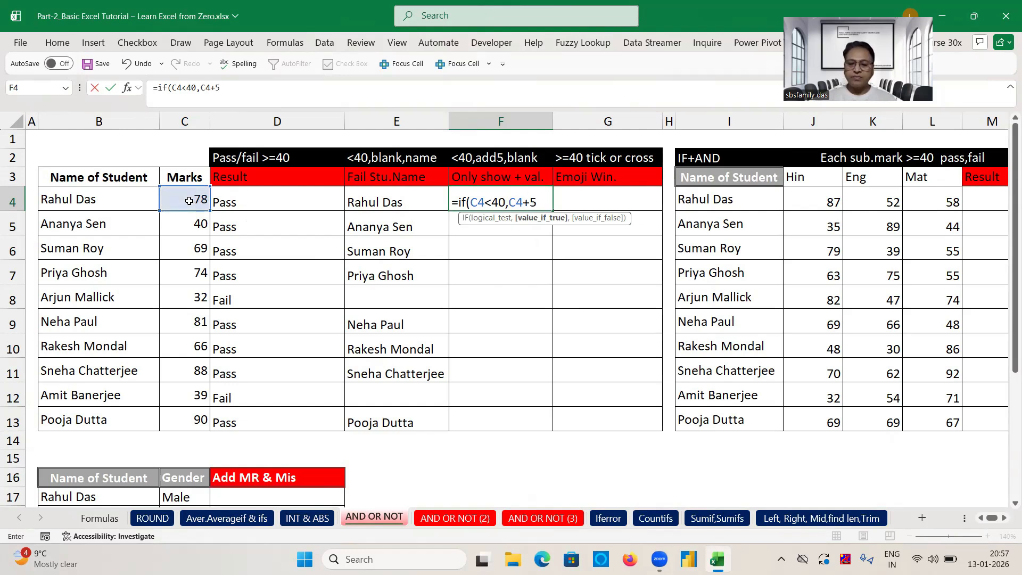
text(,"")
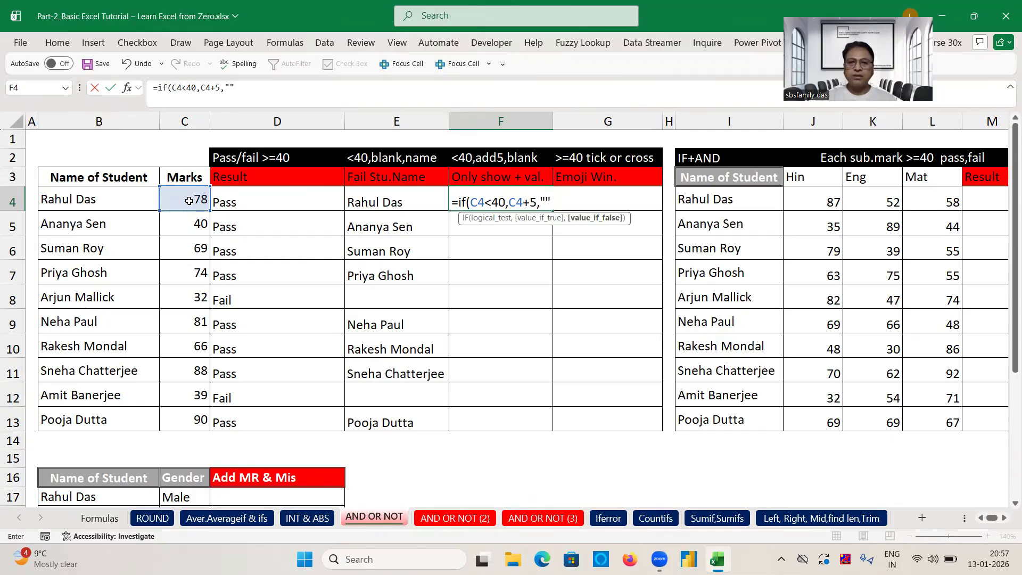
key(Return)
- Fill the F4 formula down to F13 and check the result in F8
click(483, 206)
drag(552, 211, 538, 422)
click(531, 300)
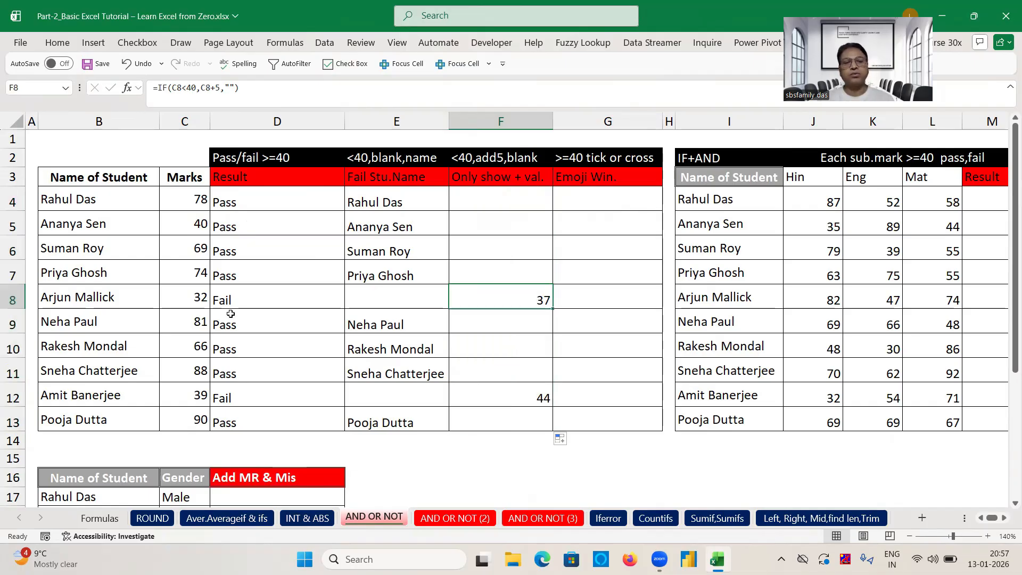
- Compare the marks in C8 and C12 with the added-marks results in F8 and F12
click(200, 298)
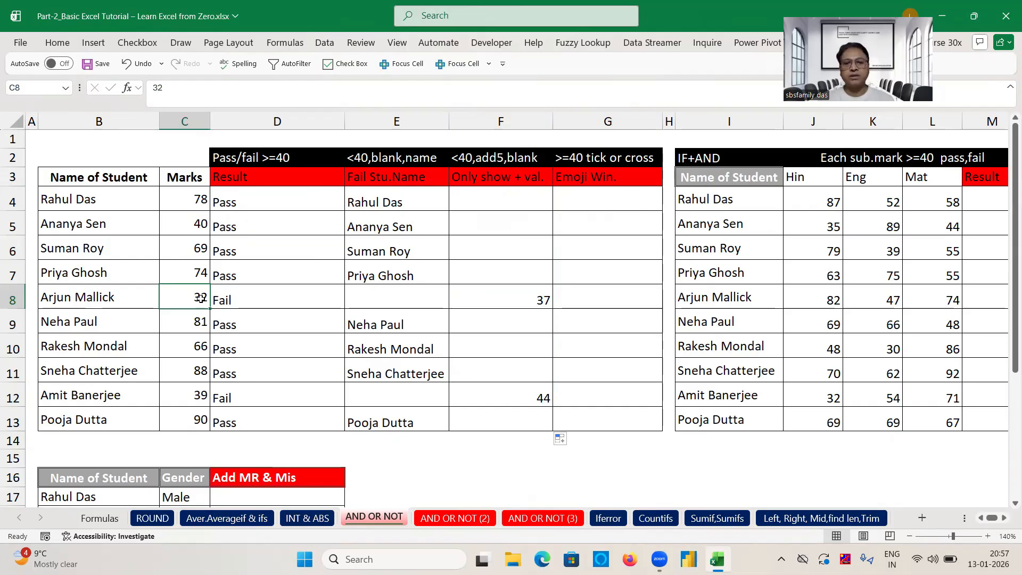
click(537, 300)
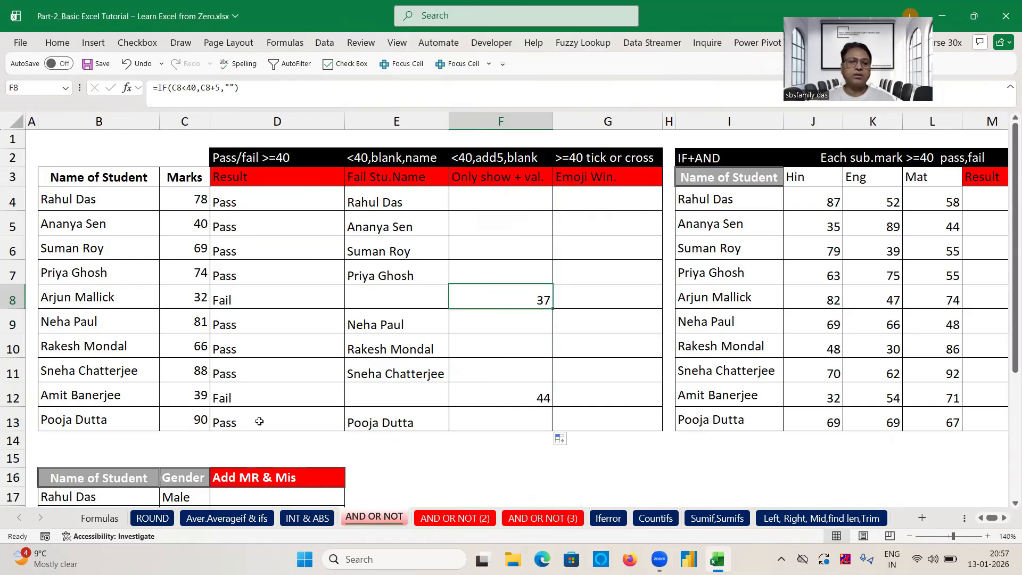
click(198, 396)
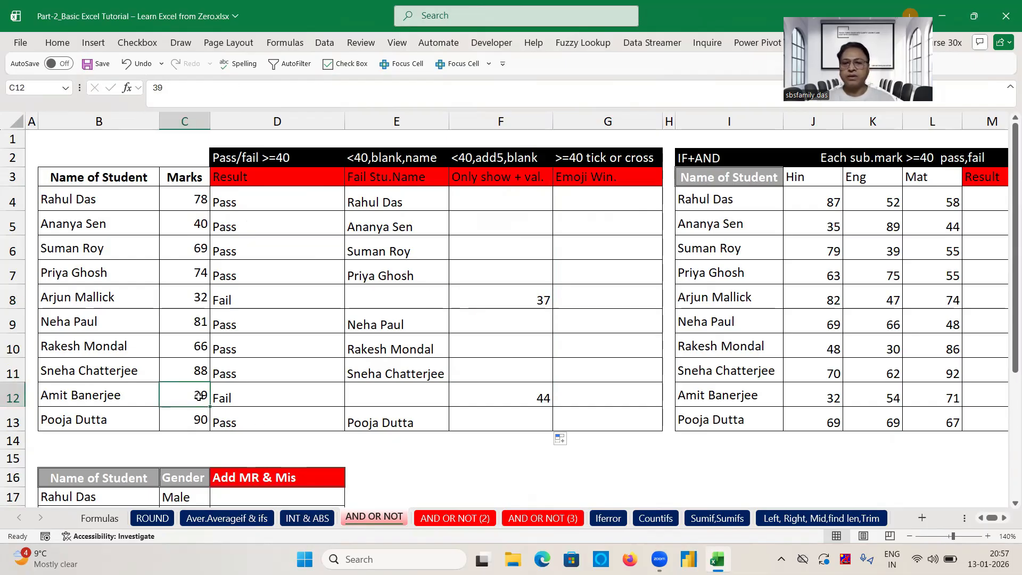
click(494, 398)
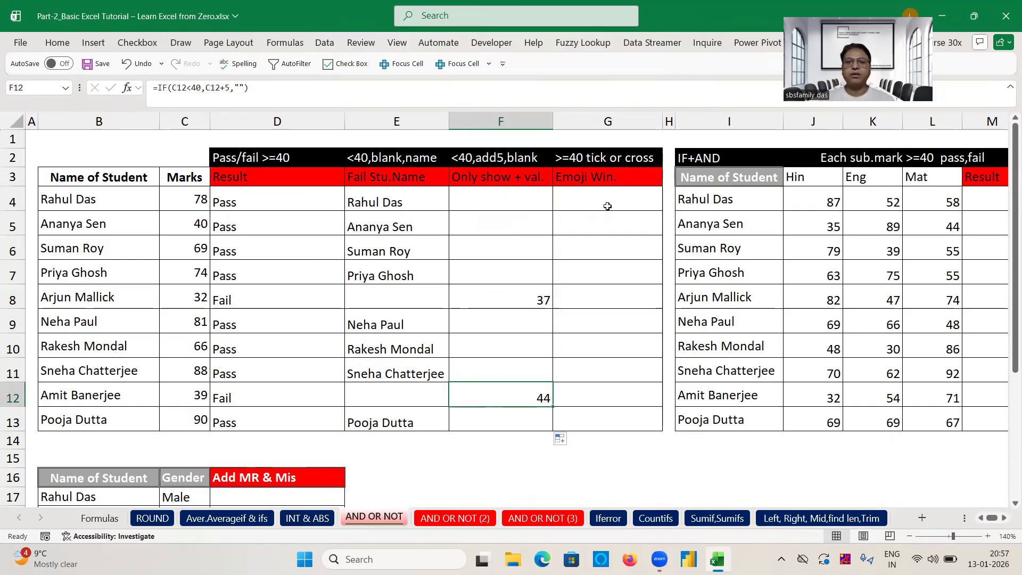
- Start an IF formula in G4 that tests C4>=40 and returns a ✓ symbol, "✓", as the true value
click(607, 205)
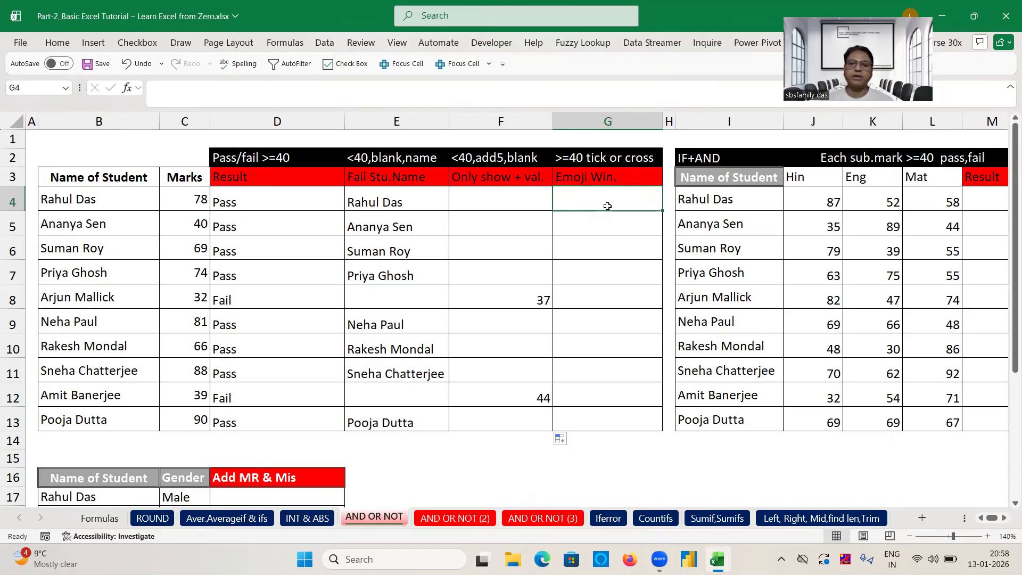
text(=)
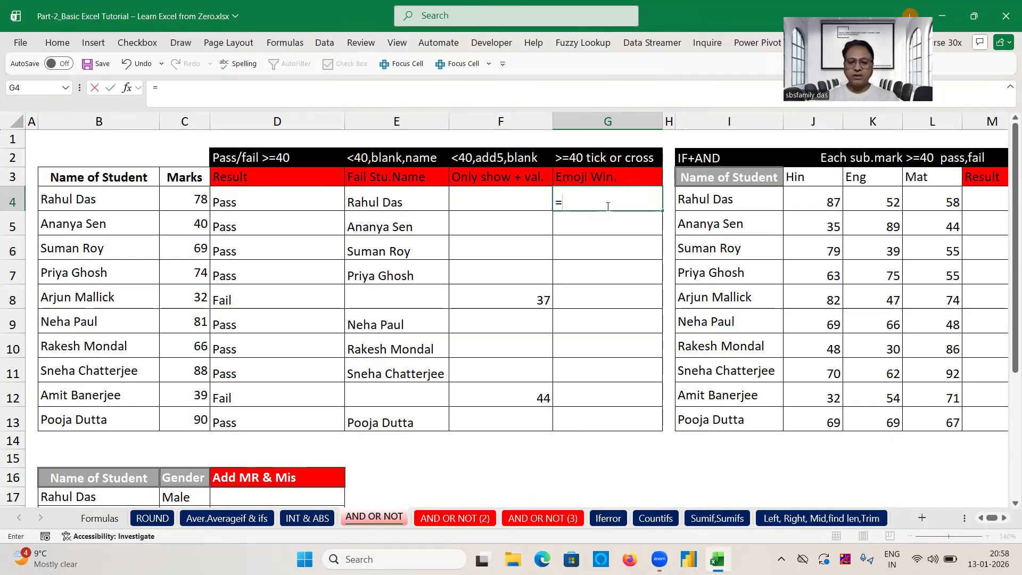
text(if()
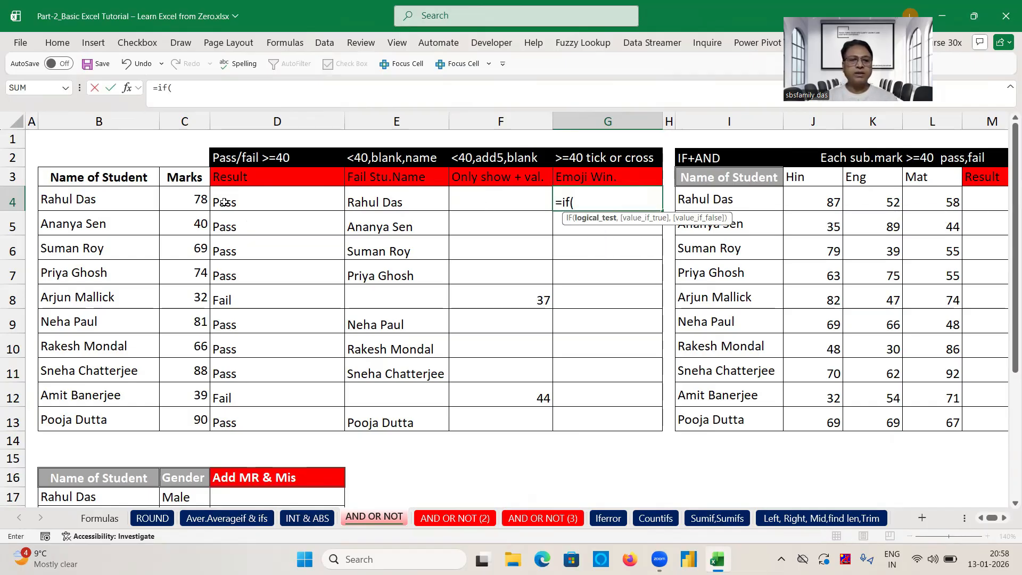
click(192, 190)
text(>=)
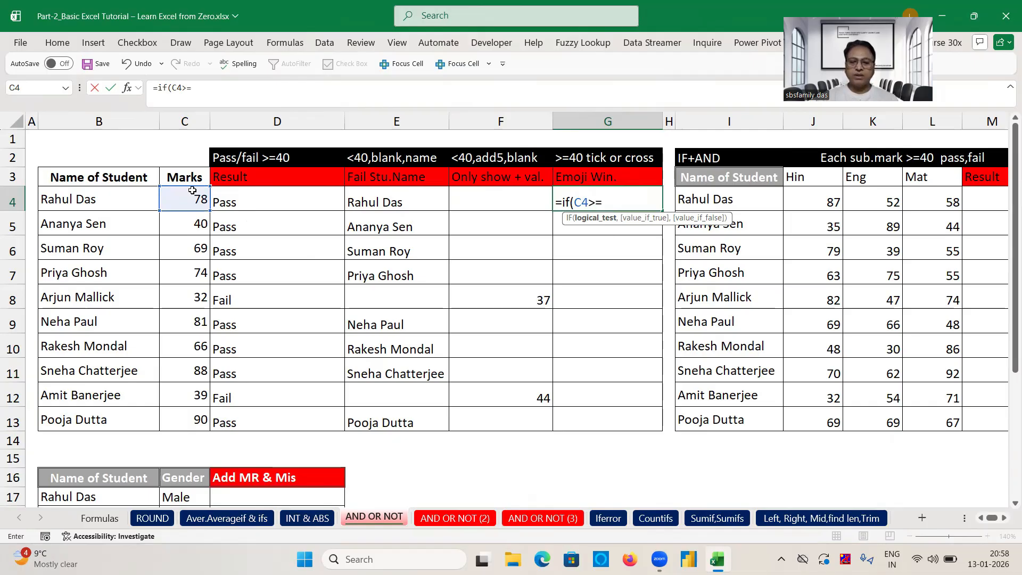
text(40,)
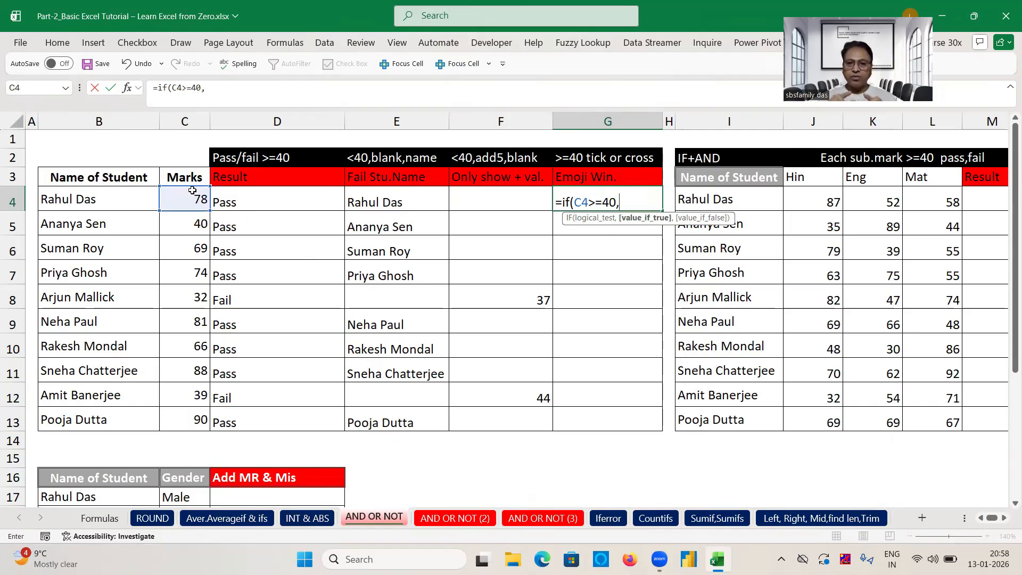
text(")
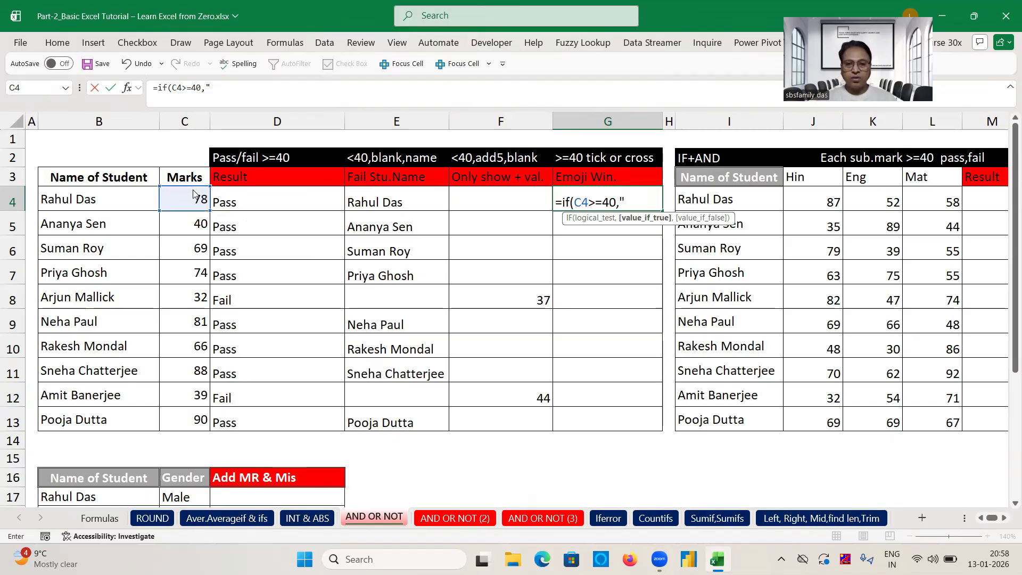
key(super+period)
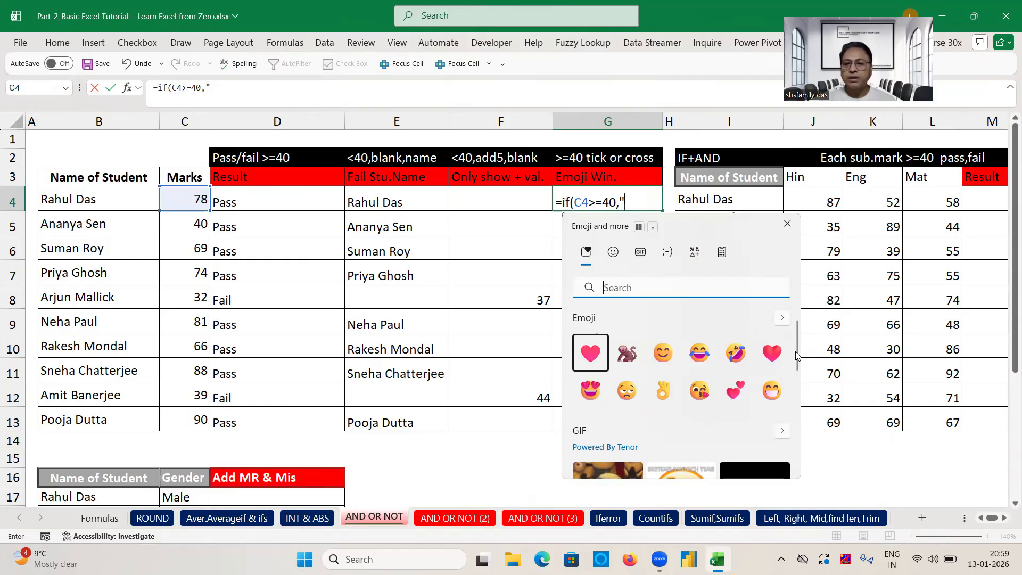
drag(797, 356, 802, 456)
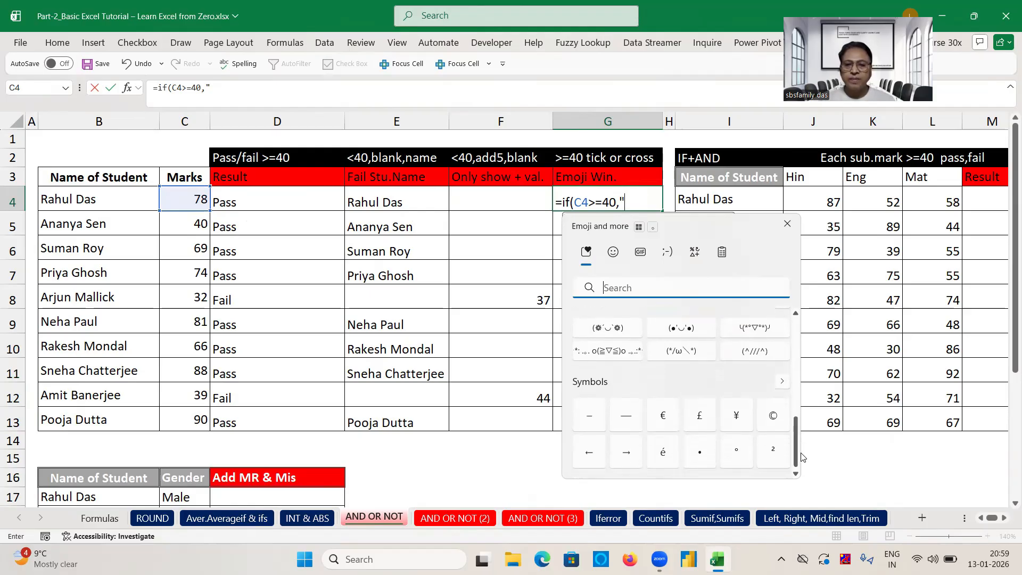
click(782, 381)
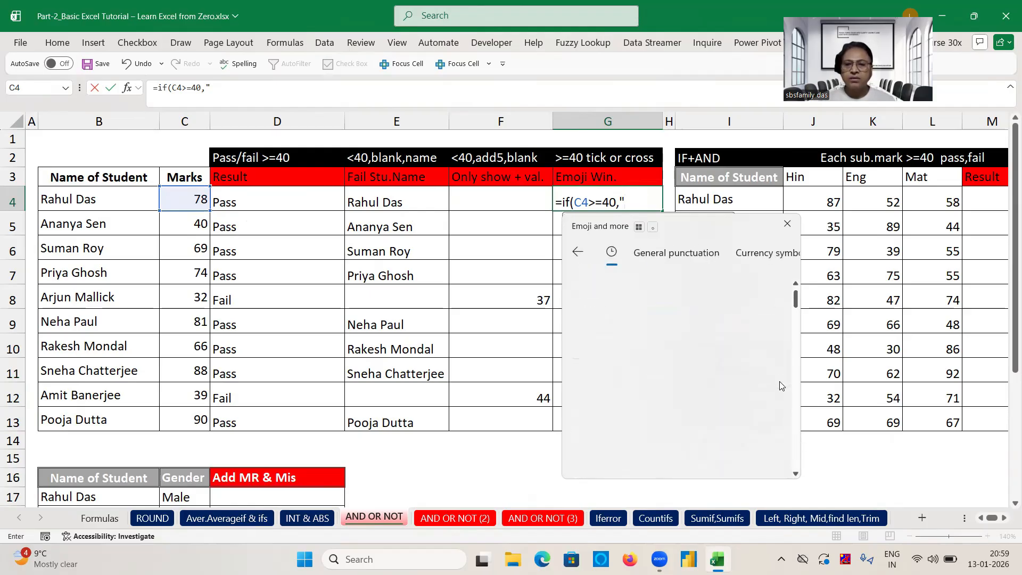
drag(795, 298, 790, 314)
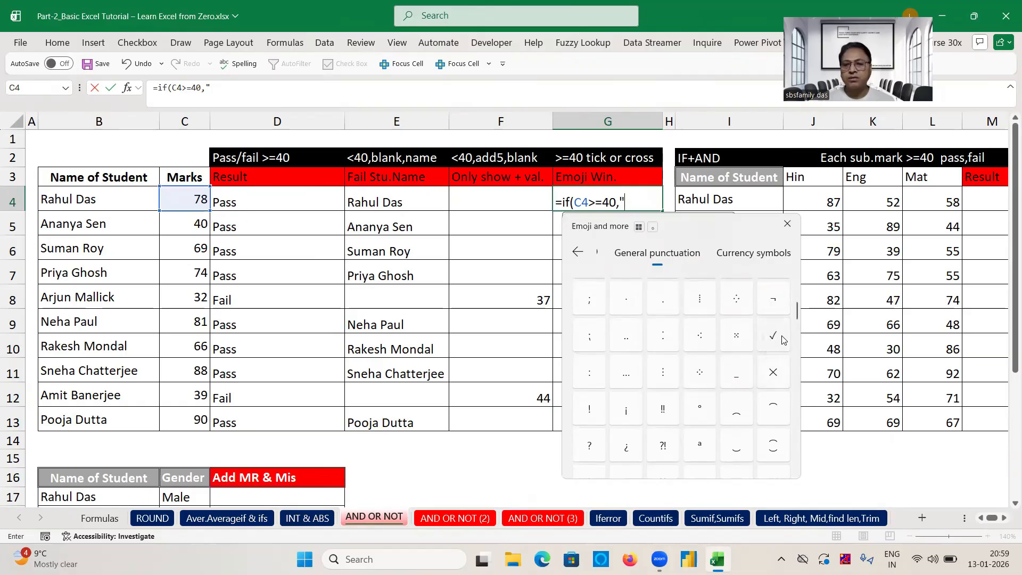
click(773, 338)
text(",")
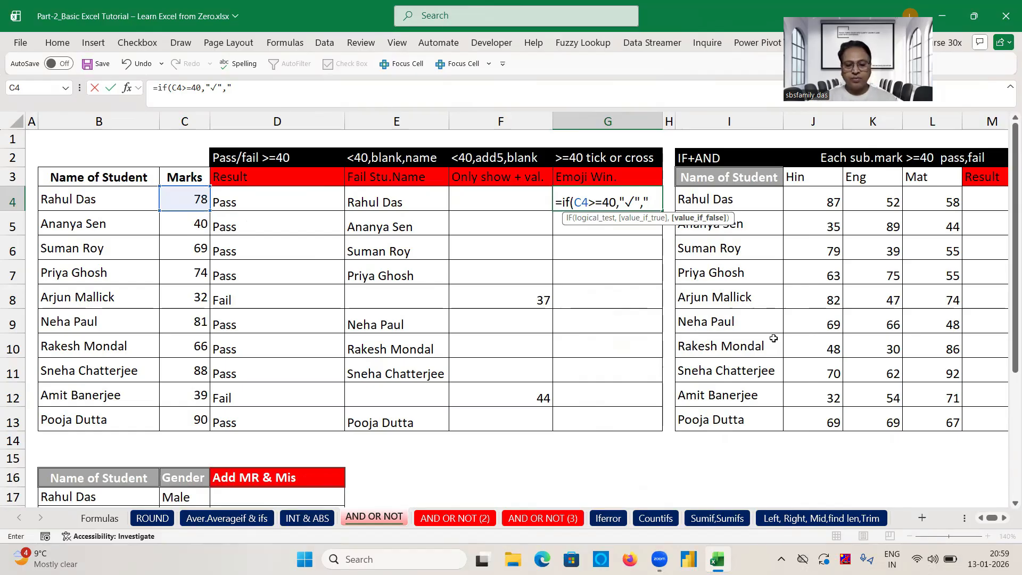
- Complete the G4 formula with a ✕ symbol, "✕", as the false value and fill it down to G13
key(super+period)
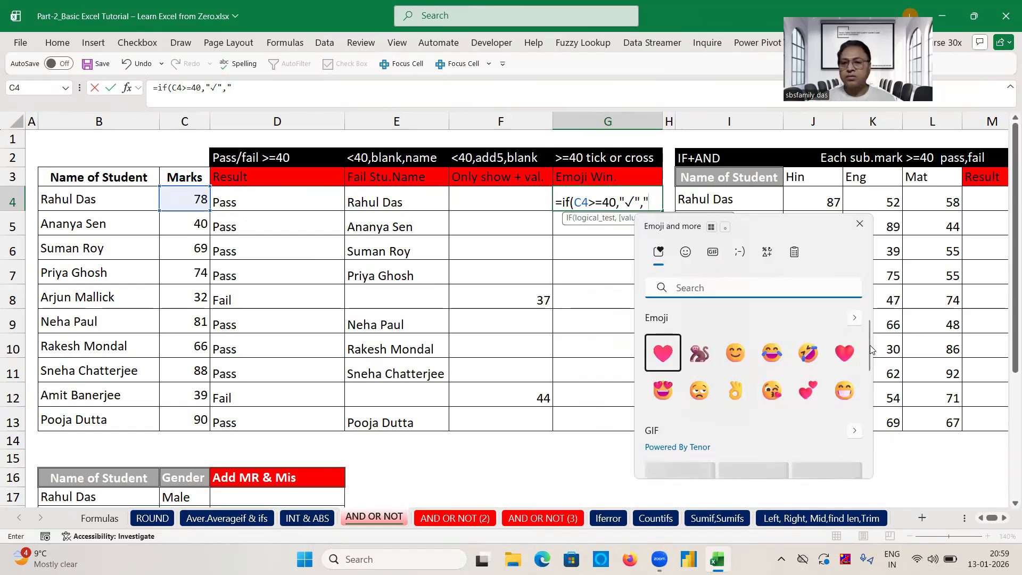
scroll(870, 350, down, 5)
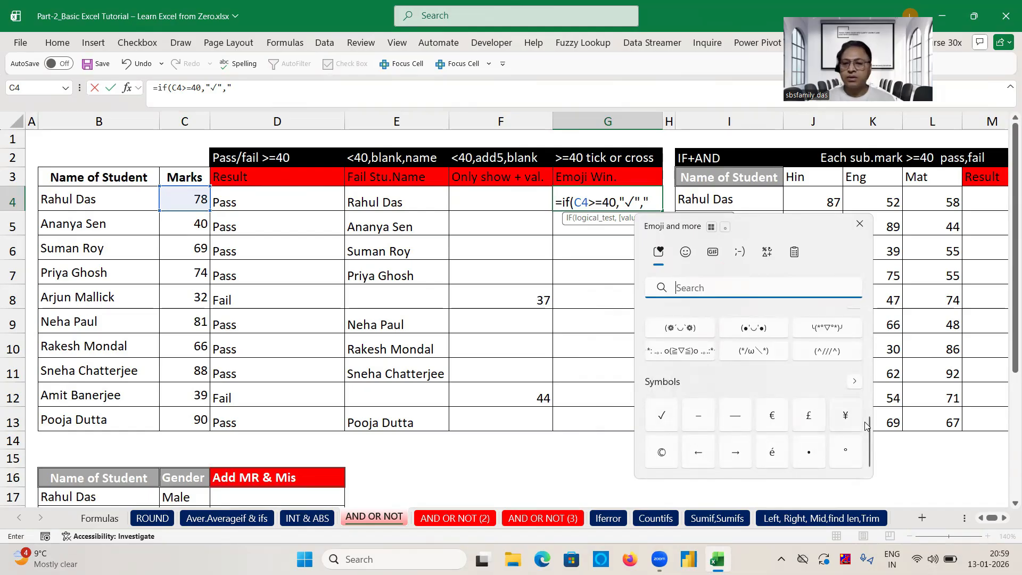
click(856, 381)
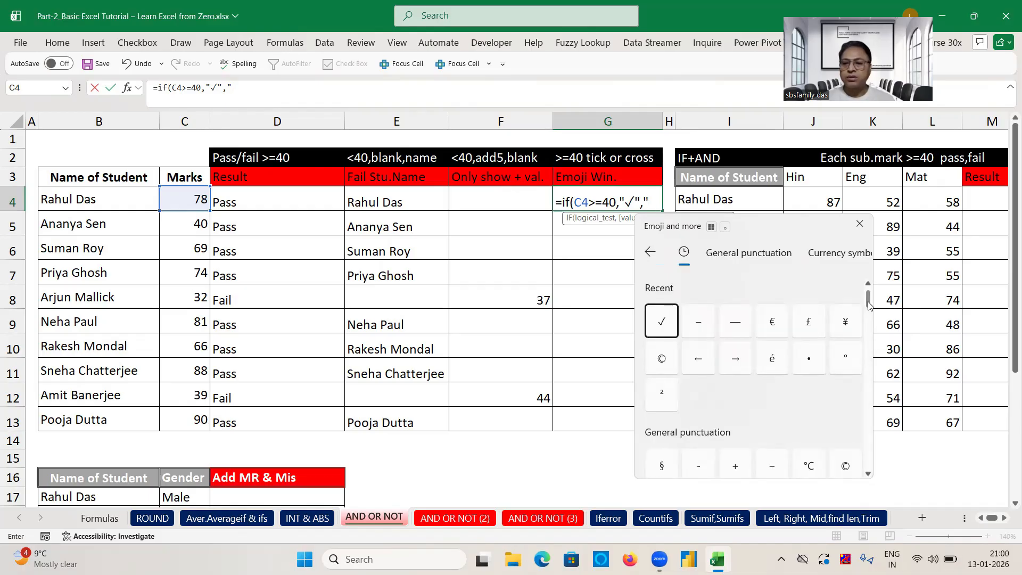
drag(868, 301, 868, 303)
scroll(870, 468, down, 5)
scroll(871, 475, down, 2)
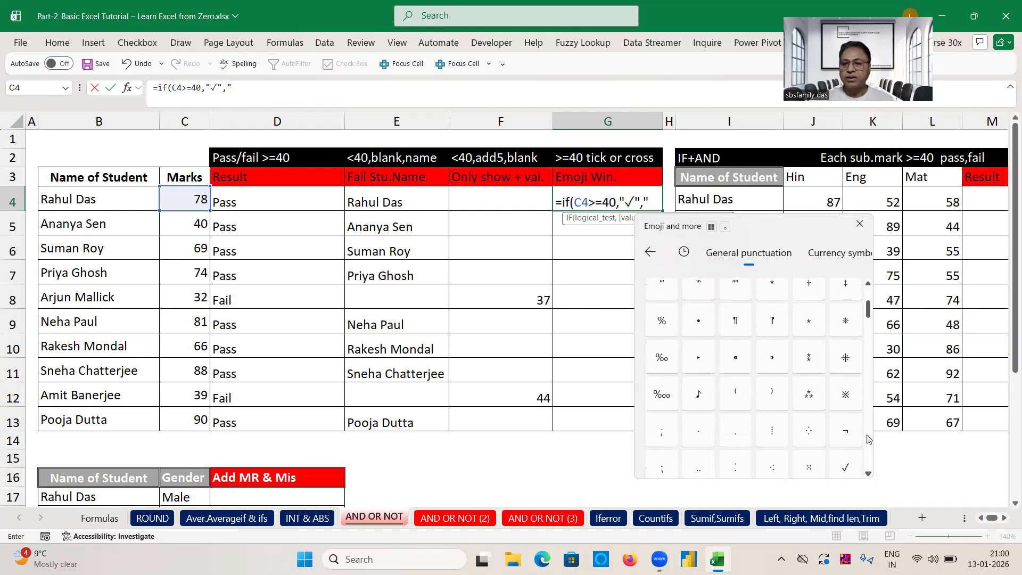
click(868, 288)
click(868, 288)
click(868, 288)
click(868, 287)
scroll(868, 298, down, 1)
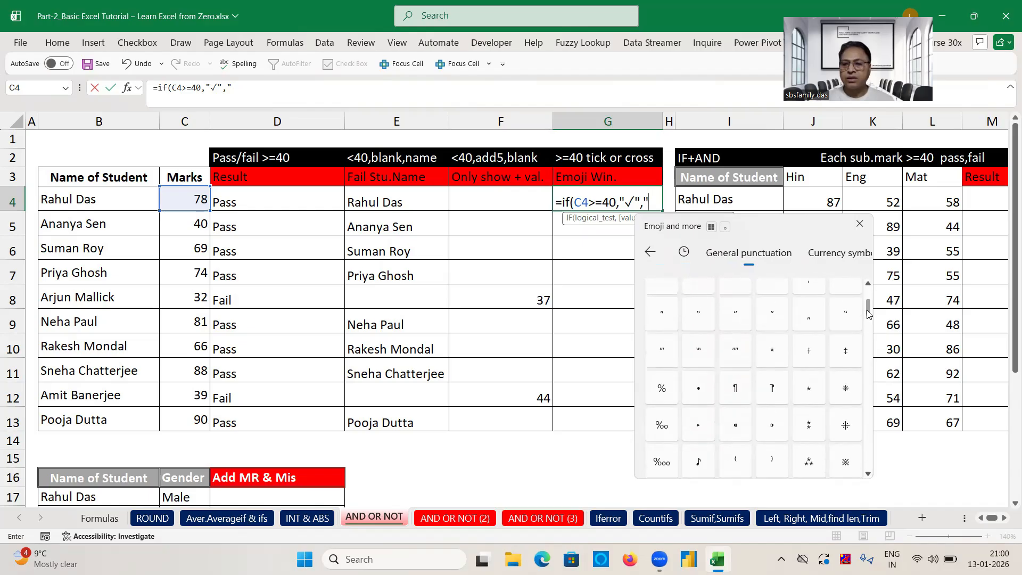
click(843, 453)
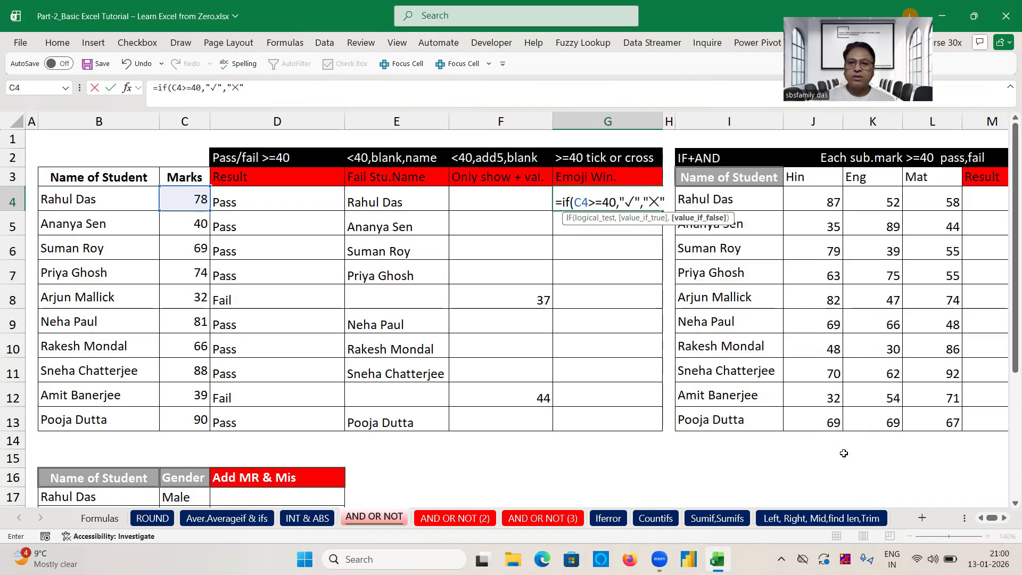
text())
key(Return)
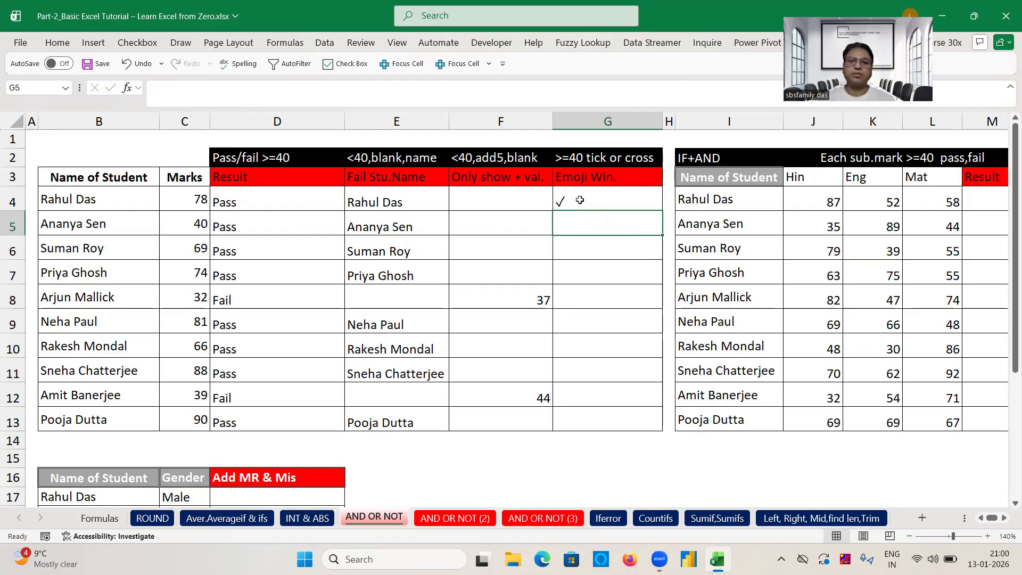
click(580, 201)
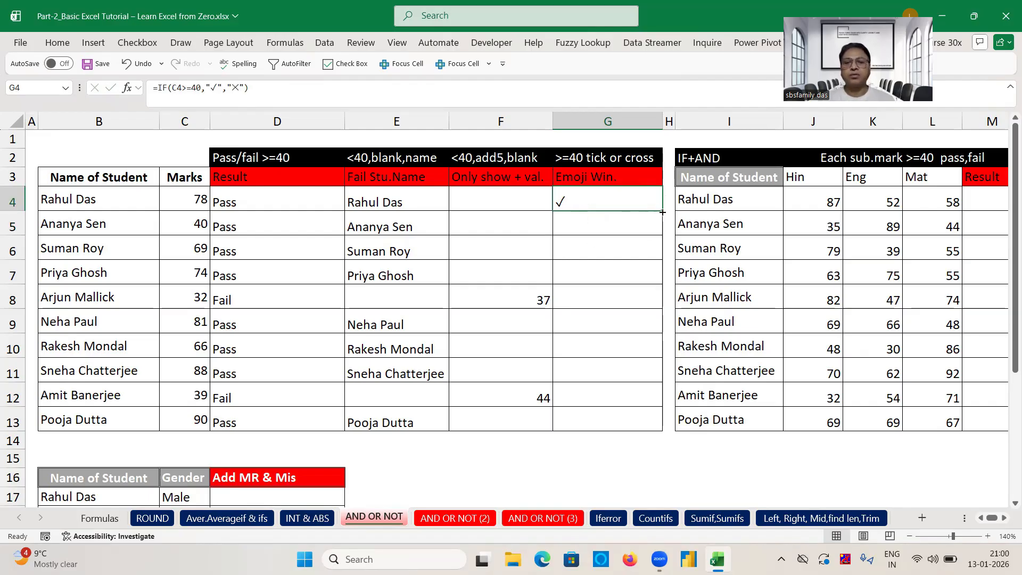
double_click(662, 212)
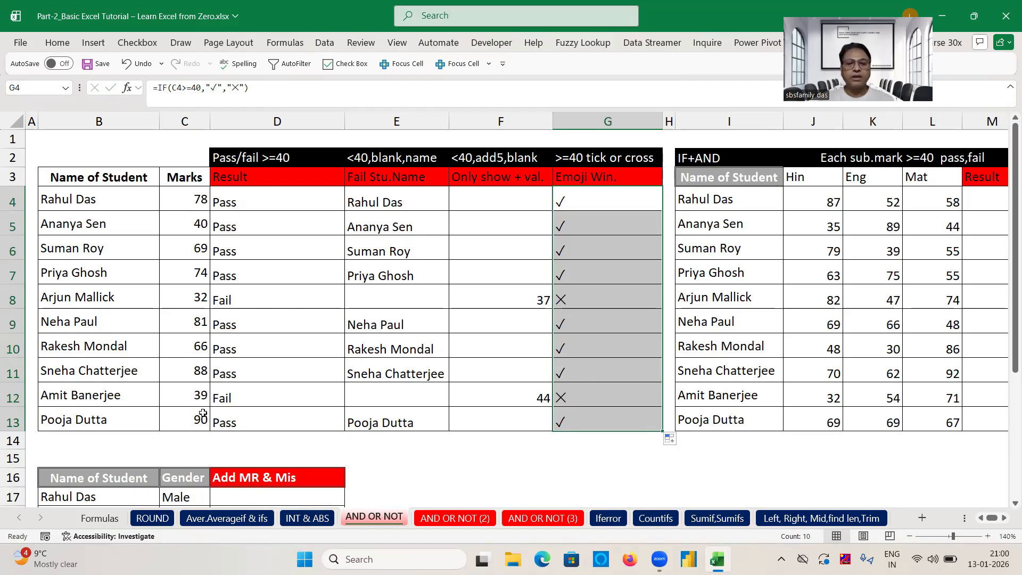
- Enter =AND(J4>=40,K4>=40,L4>=40) in N4 of the IF+AND table to test all three subject marks
click(787, 263)
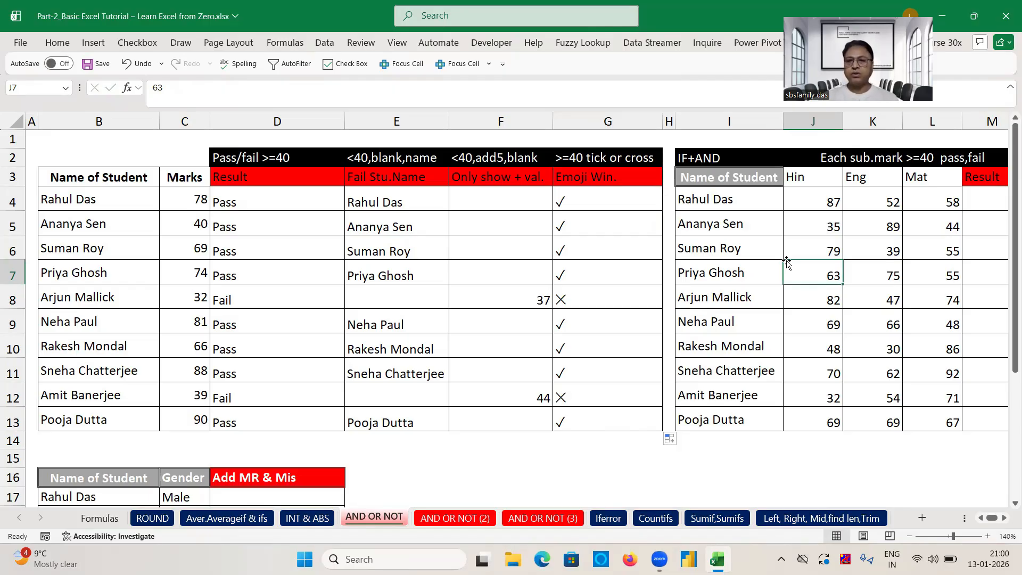
key(Right)
key(Right)
key(Right)
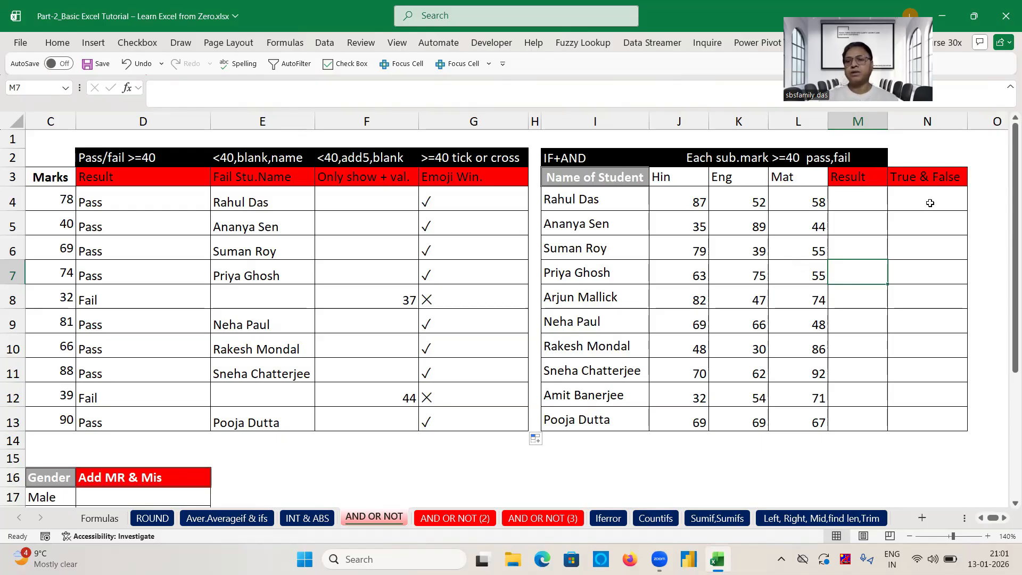
click(929, 203)
text(=and)
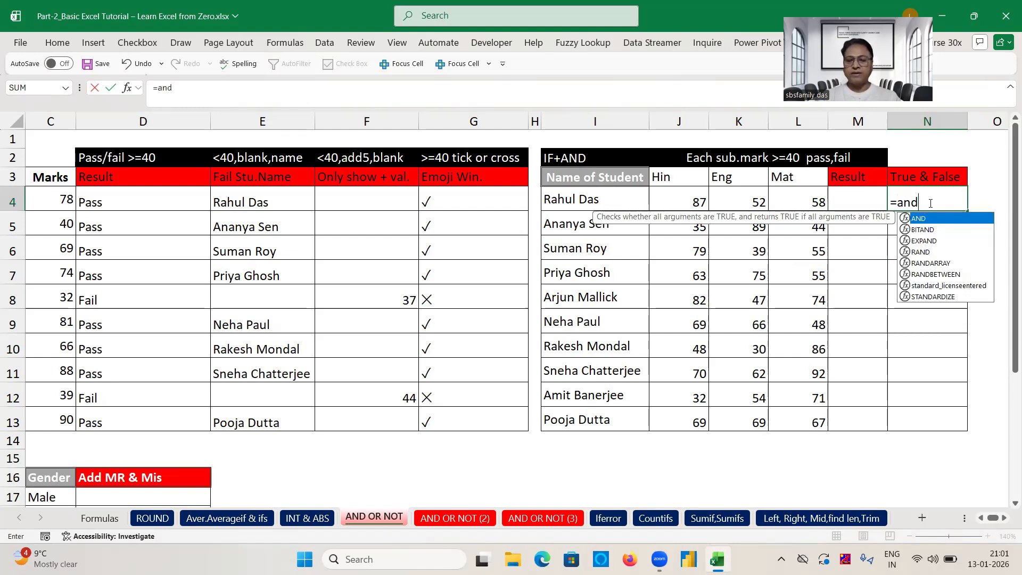
text(()
click(696, 203)
text(>=40,)
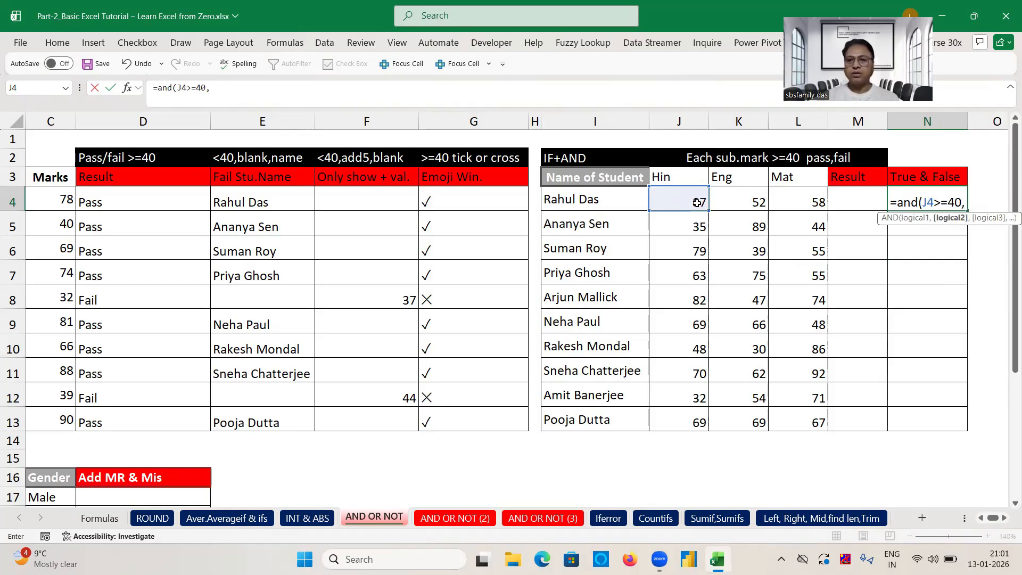
click(737, 202)
text(>=40)
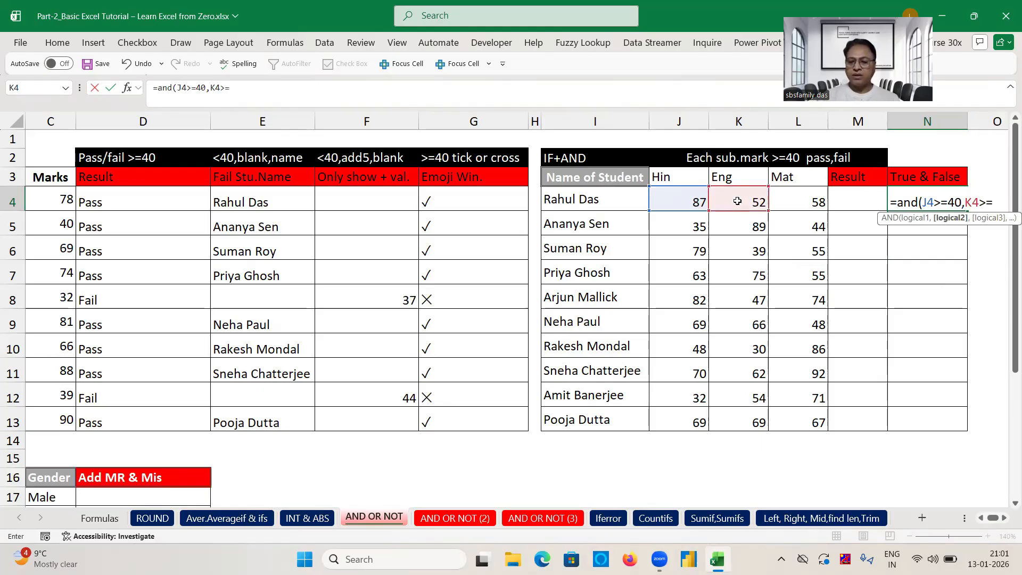
text(,)
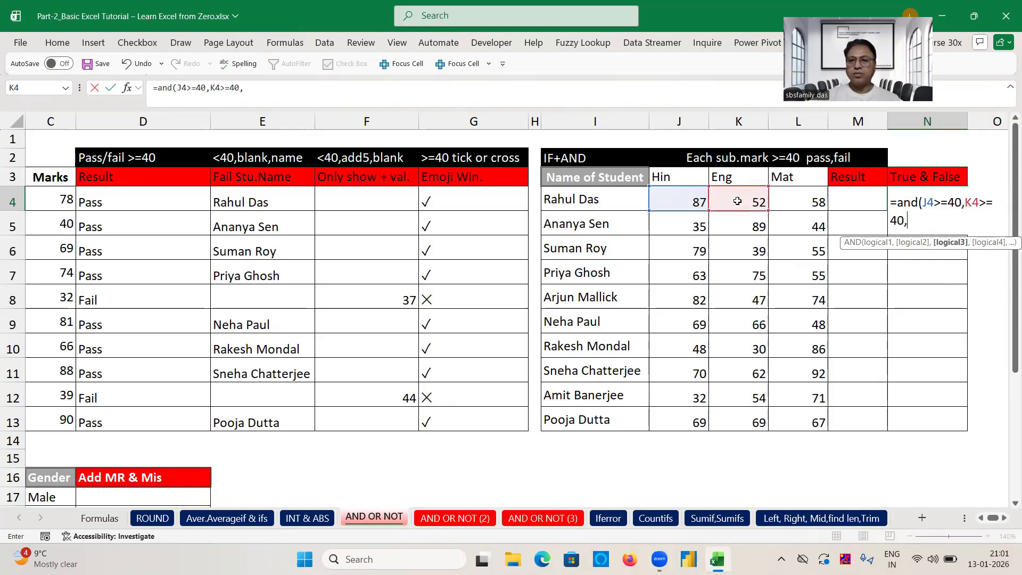
click(791, 205)
text(>=40))
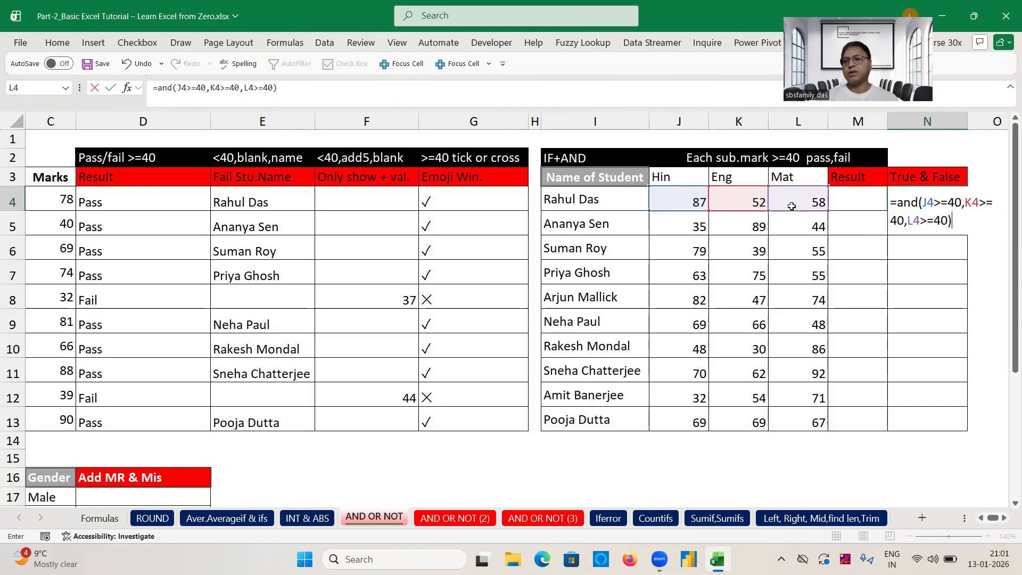
key(Return)
- Fill the N4 formula down to N13 and check the subject marks in J5, K6, K10 and J12
click(953, 208)
drag(966, 212, 952, 422)
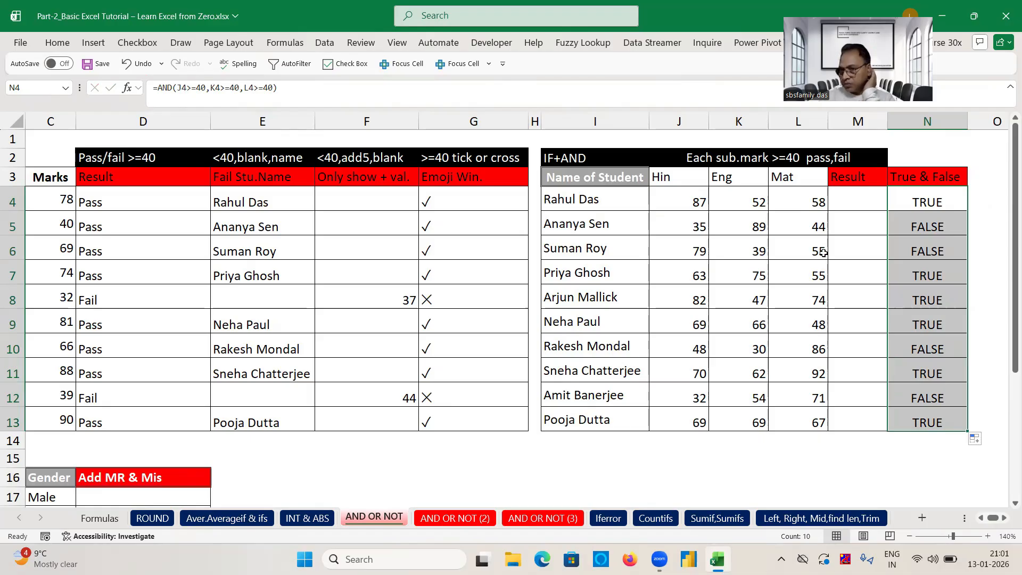
click(700, 229)
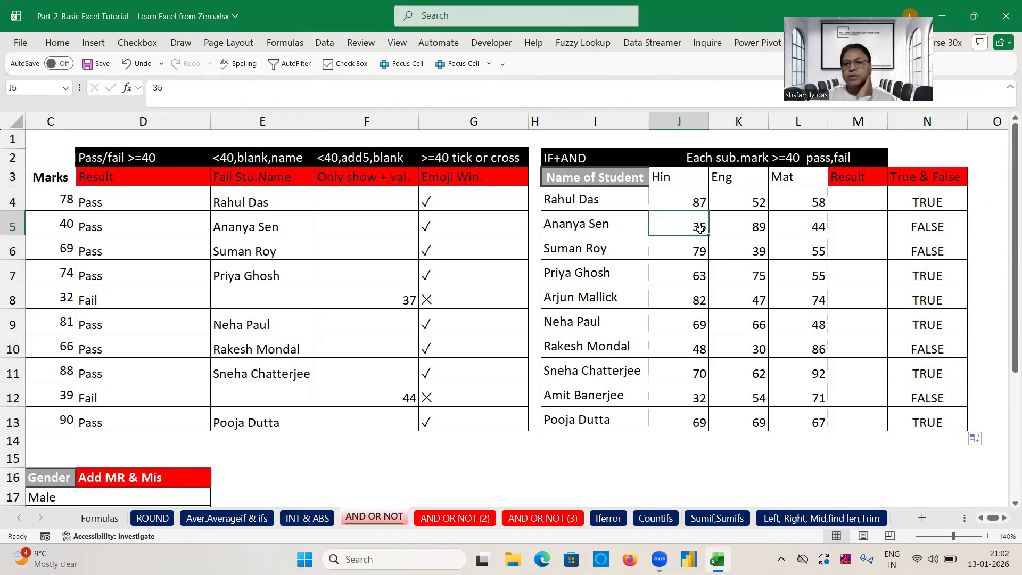
click(744, 254)
click(756, 350)
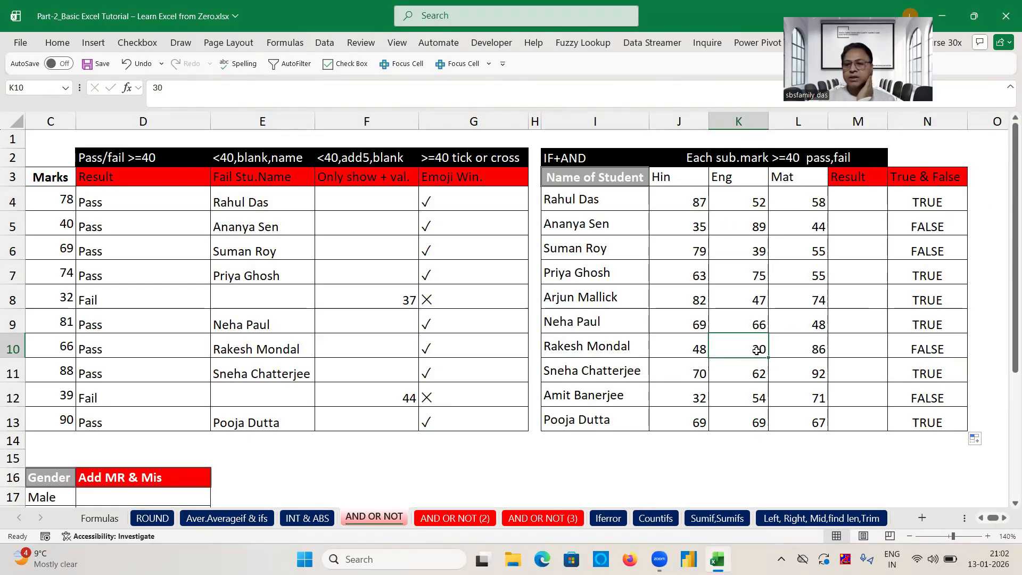
click(700, 400)
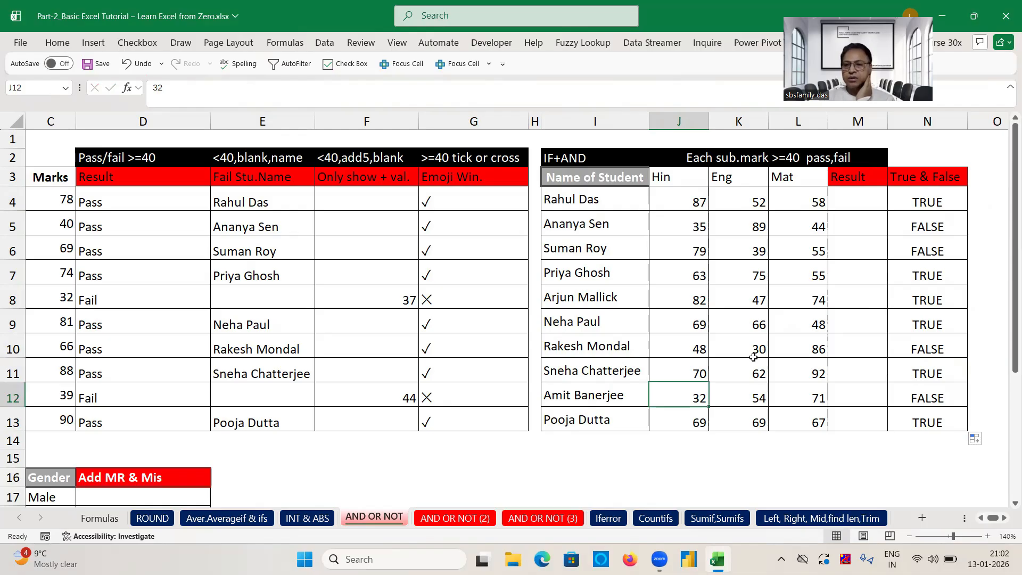
- Copy the AND formula from N4 into the Result cell M4 of the IF+AND table
click(925, 200)
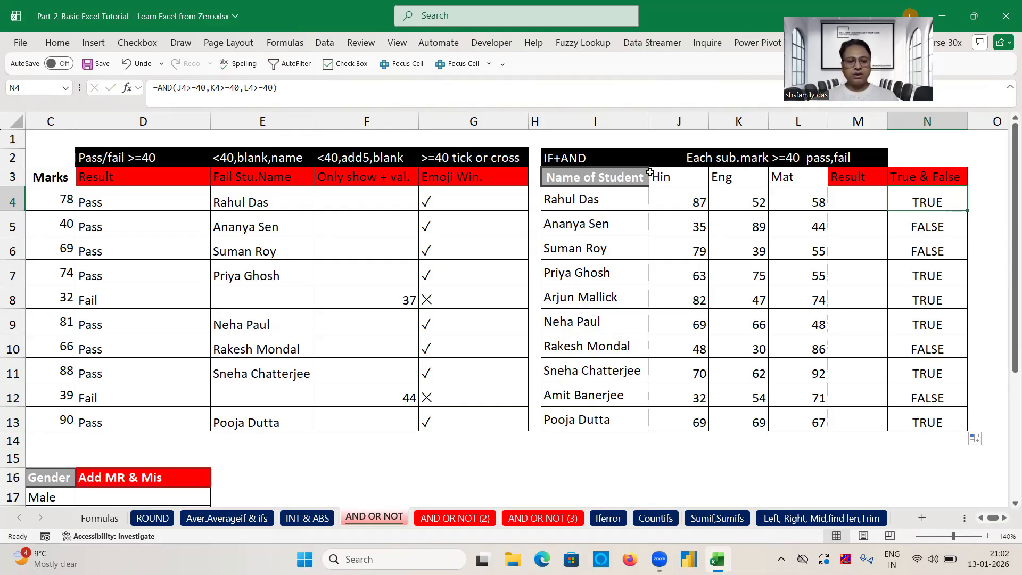
drag(151, 89, 278, 89)
key(ctrl+c)
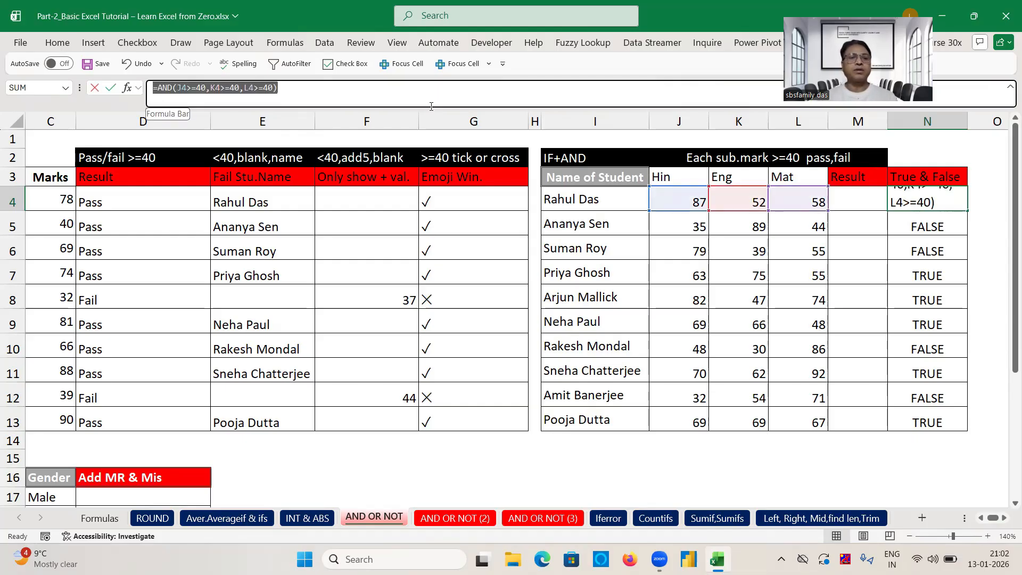
key(Escape)
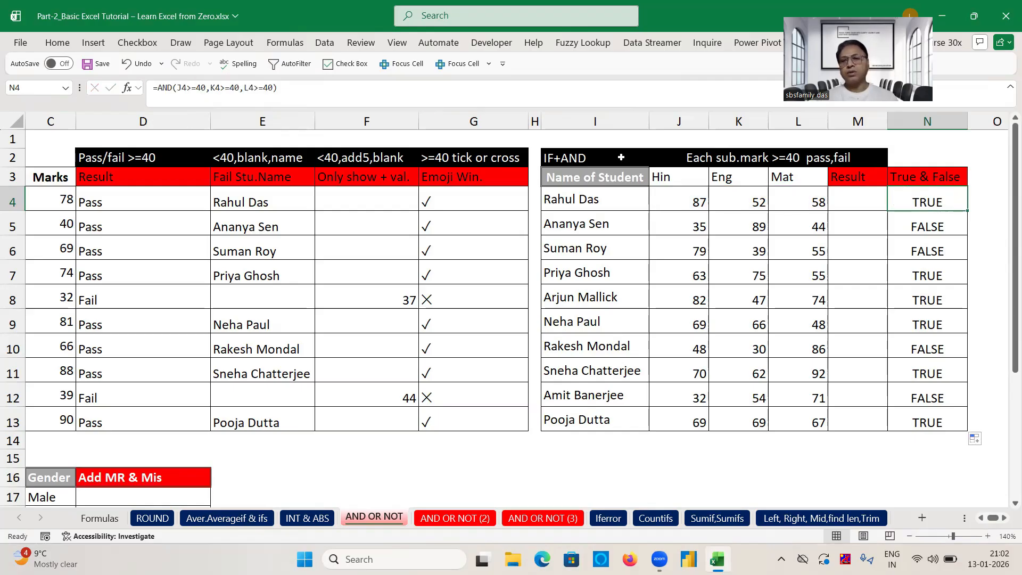
click(863, 203)
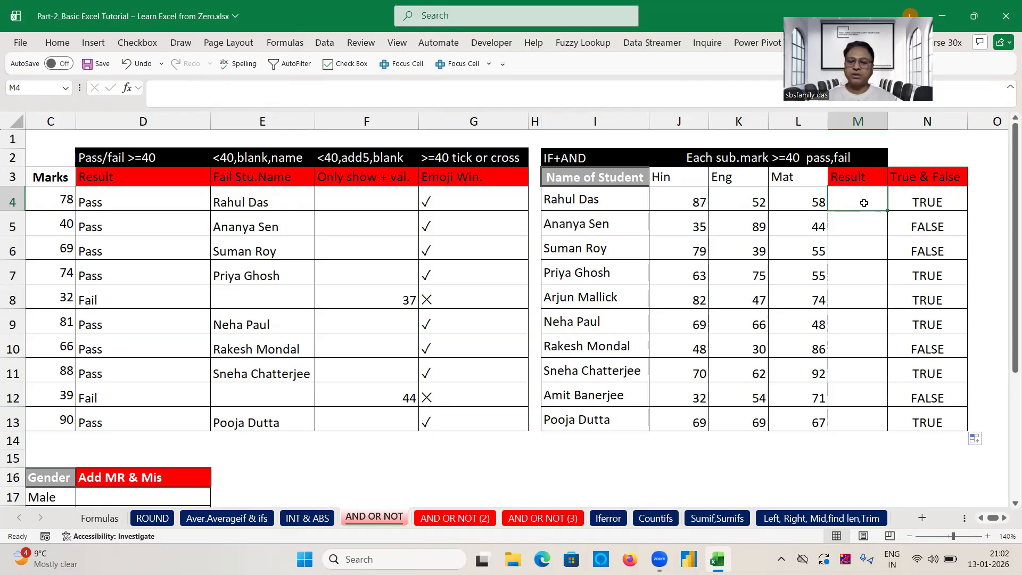
text(=)
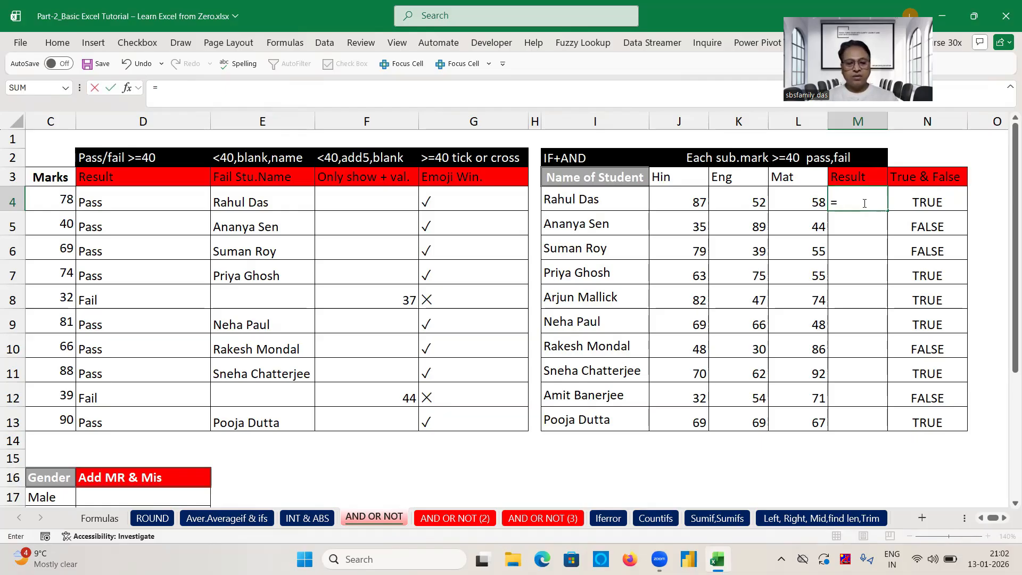
key(ctrl+v)
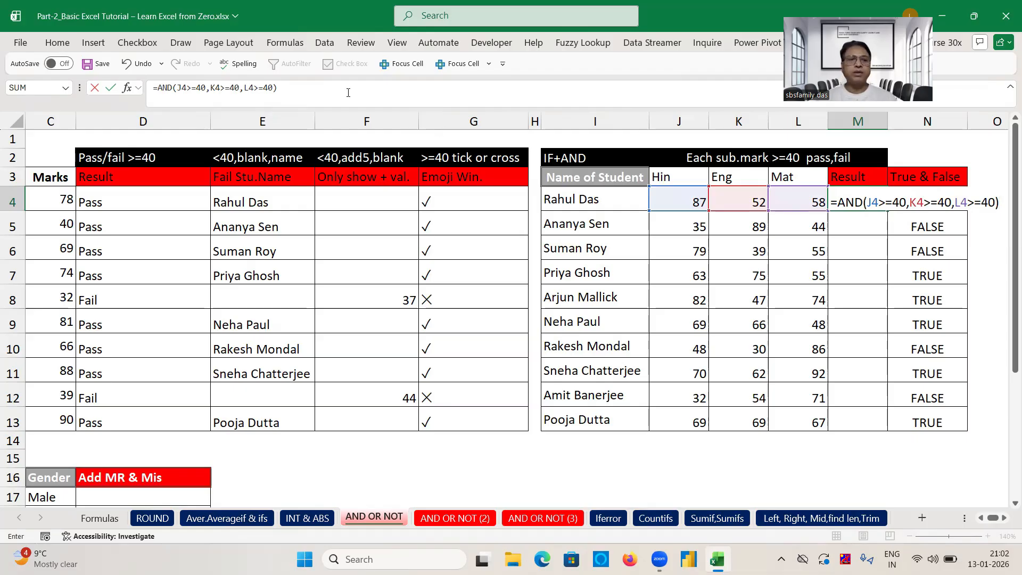
- Wrap the AND test in M4 in an IF function with "Pass" as the true value
click(159, 87)
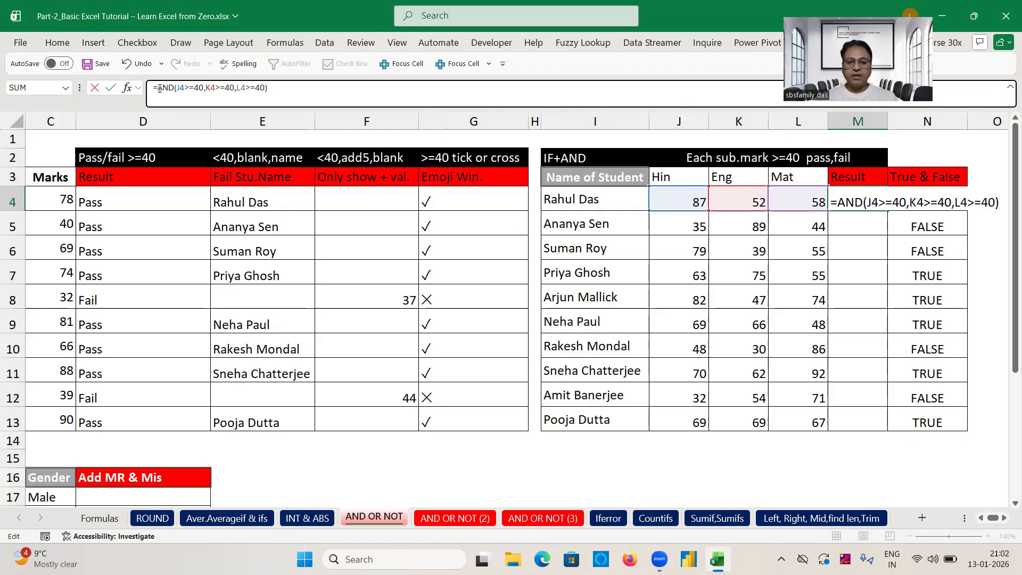
text(if()
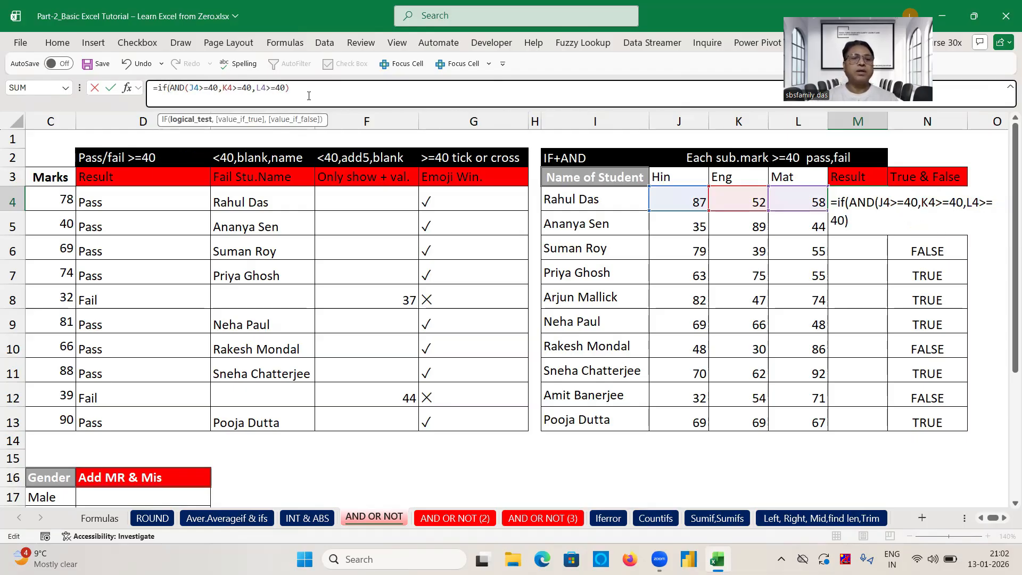
click(306, 92)
text(,")
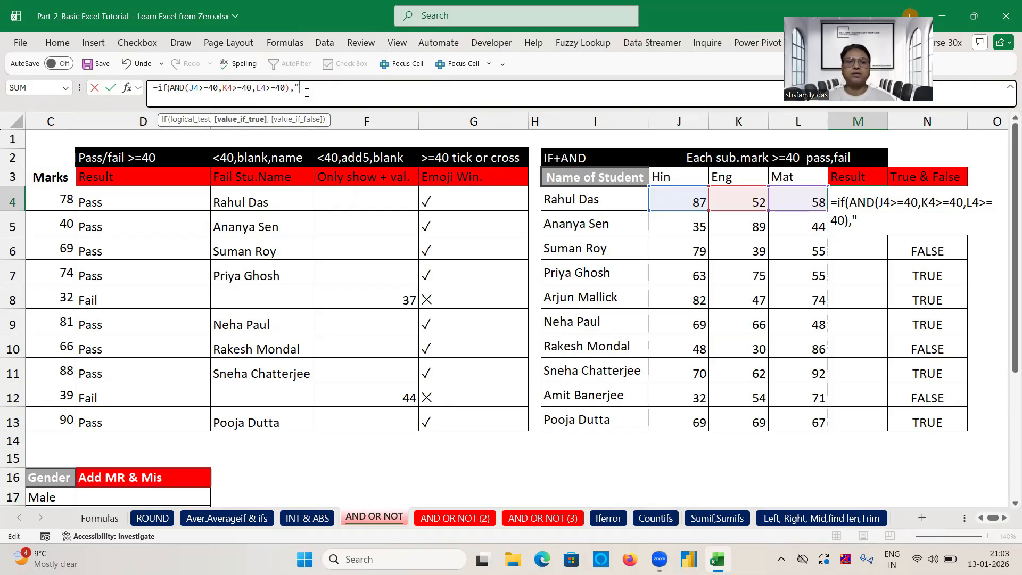
text(P)
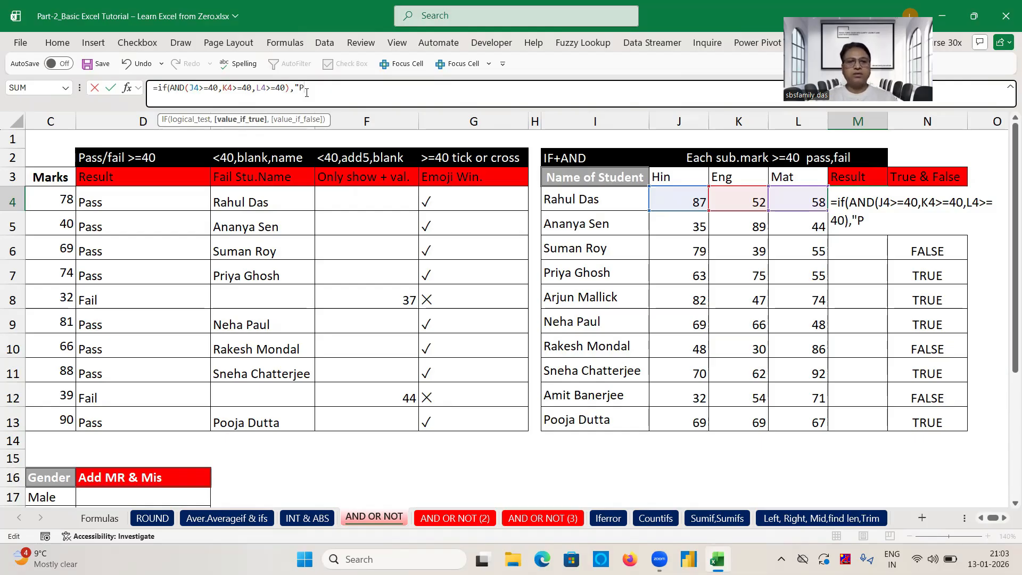
text(ass",)
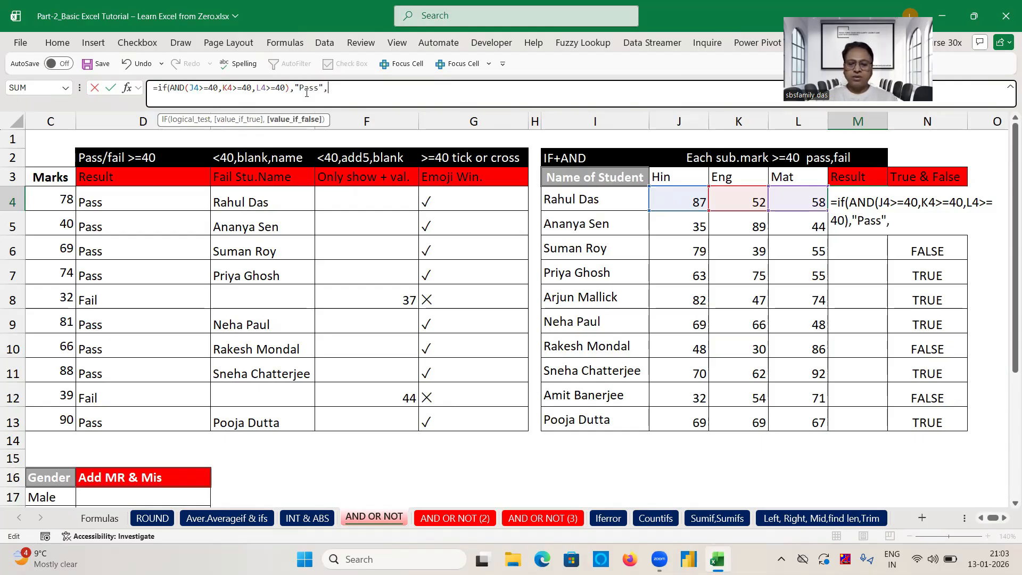
- Complete the M4 formula with "Fail" as the false value and fill it down to M13
text("Fami)
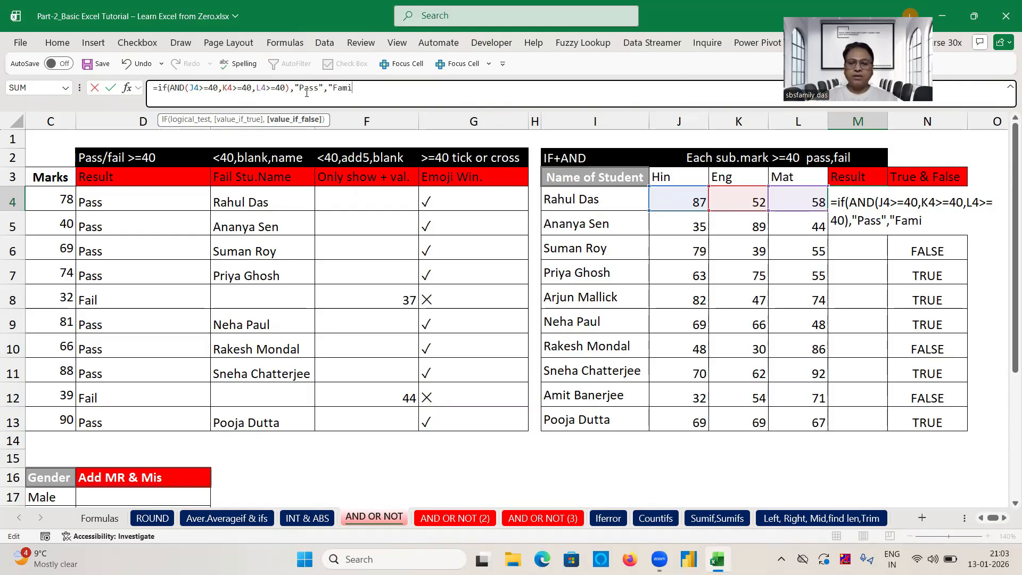
key(BackSpace)
key(BackSpace)
text(il"))
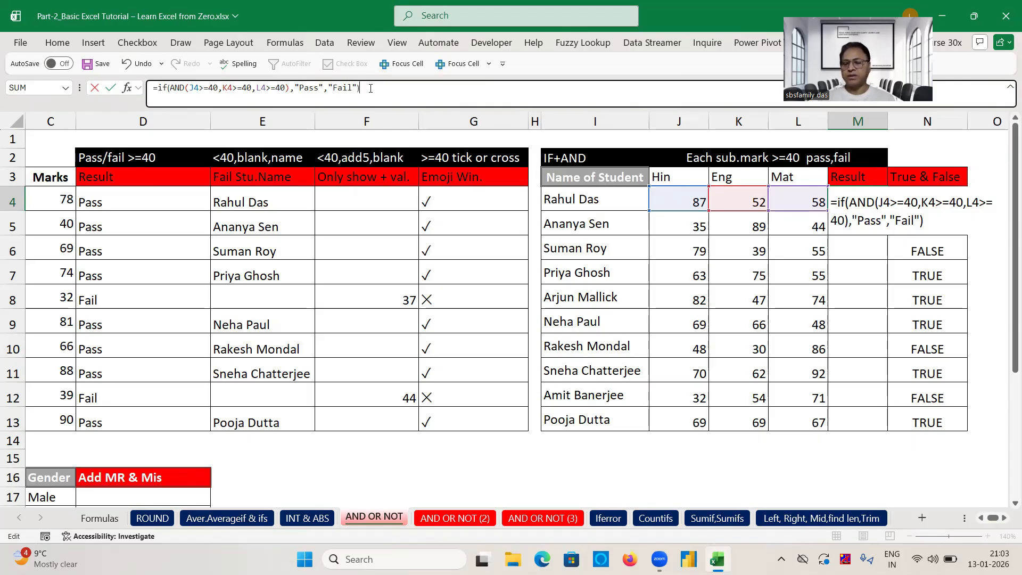
key(Return)
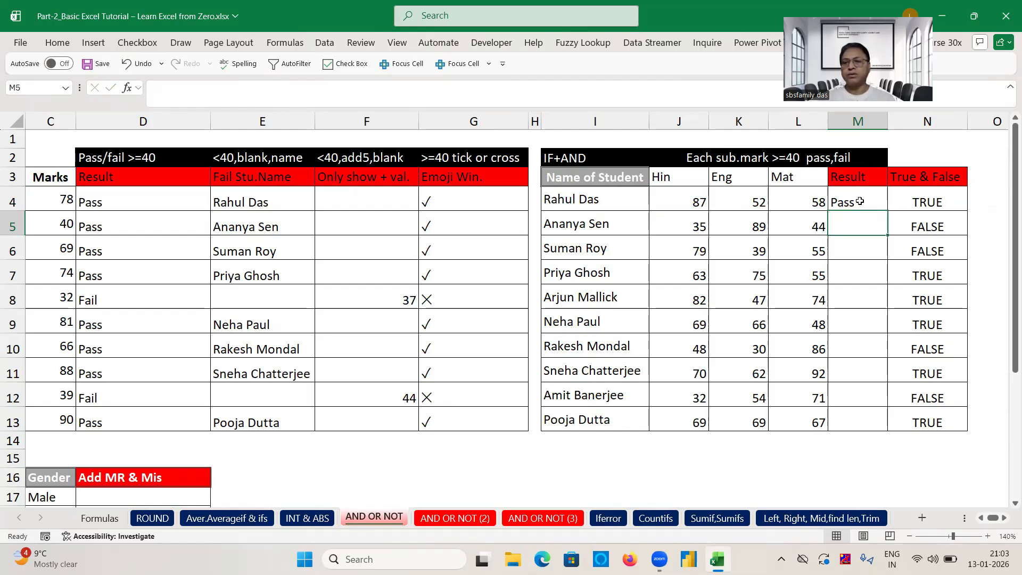
click(861, 201)
double_click(889, 212)
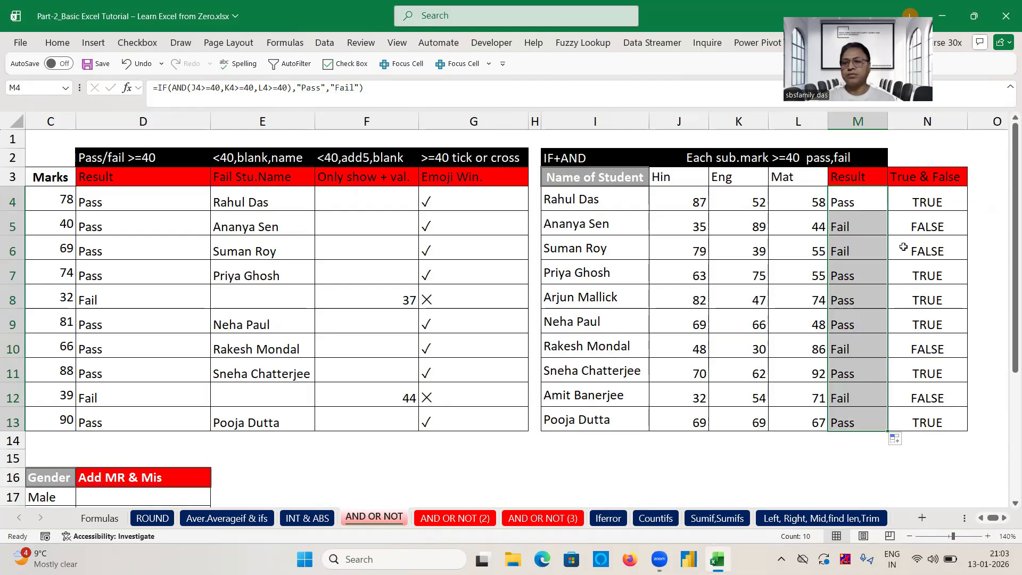
- Start an IF formula in D17 of the Add MR & Mis column that tests C17="Mail"
click(476, 458)
key(Left)
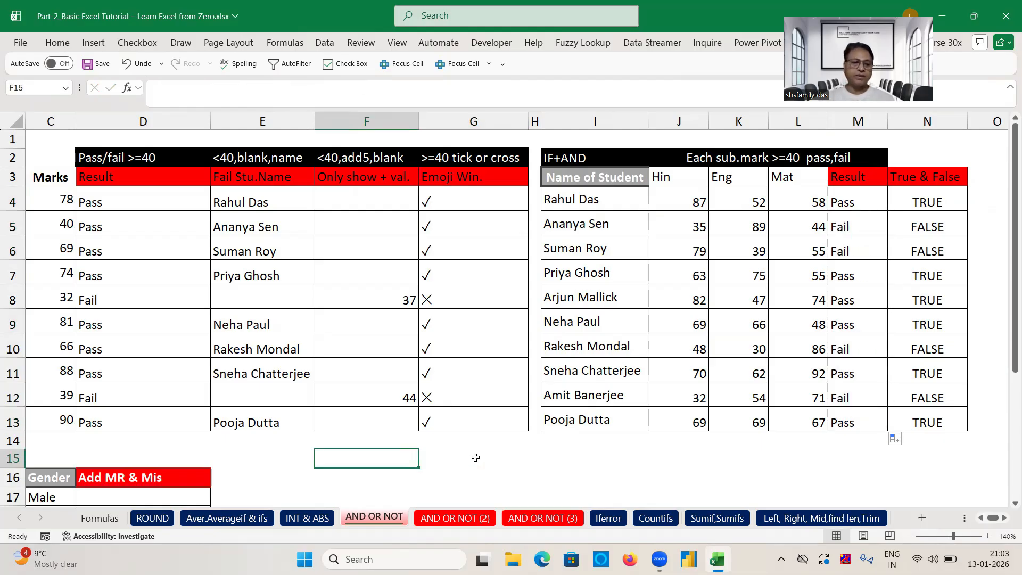
key(Home)
drag(1009, 344, 1006, 439)
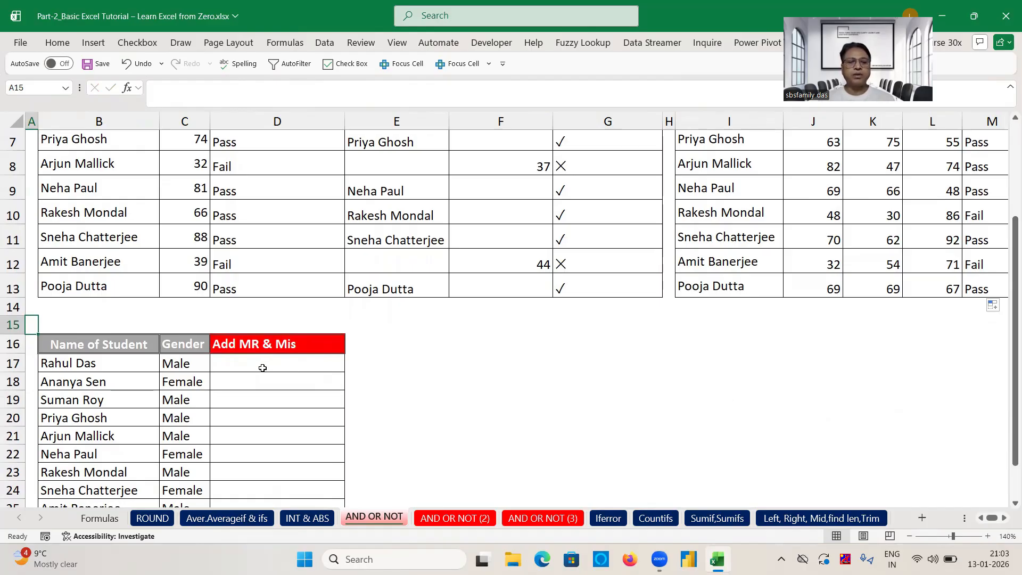
click(262, 368)
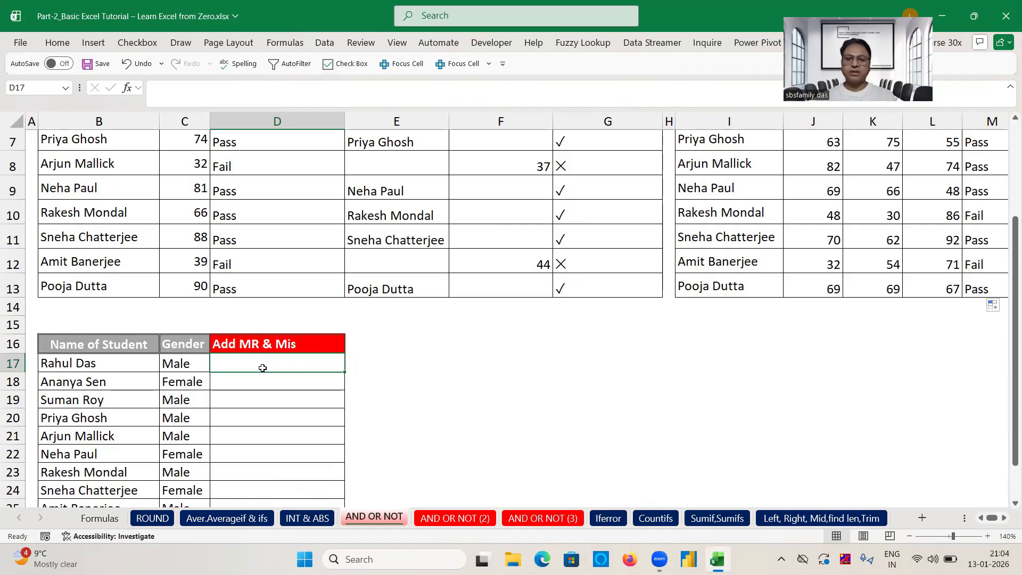
text(=i)
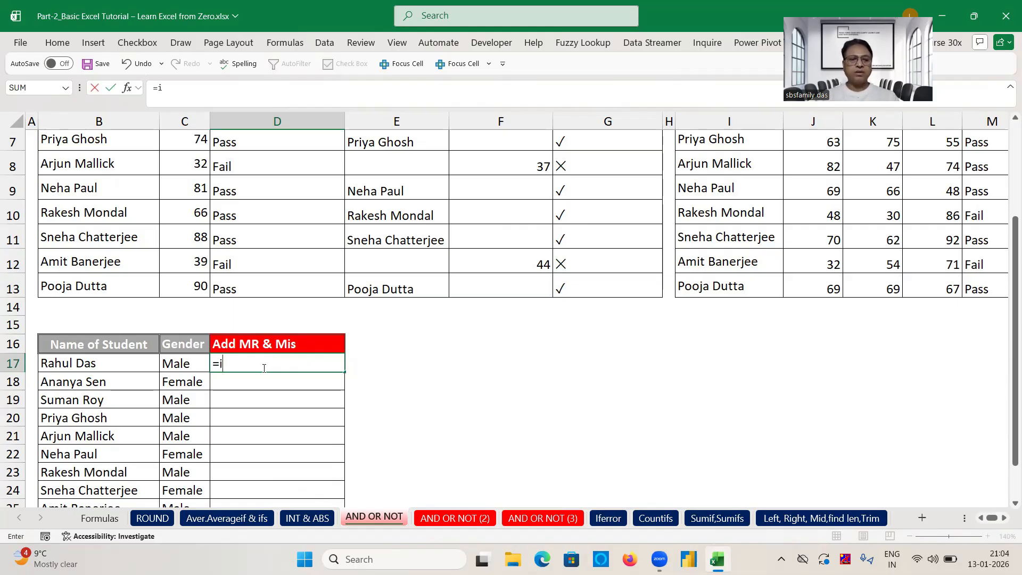
text(f()
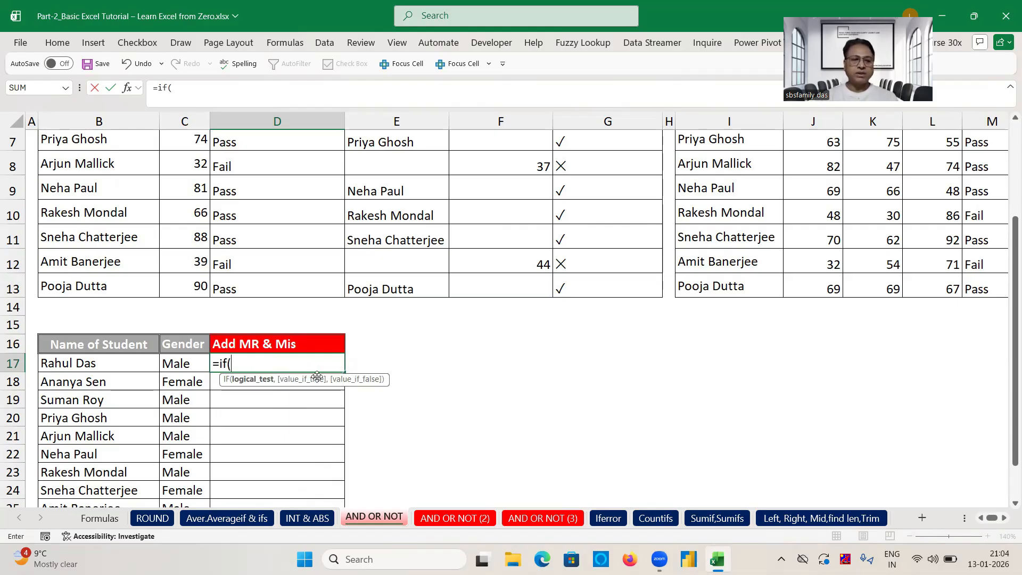
click(191, 364)
text("Mail")
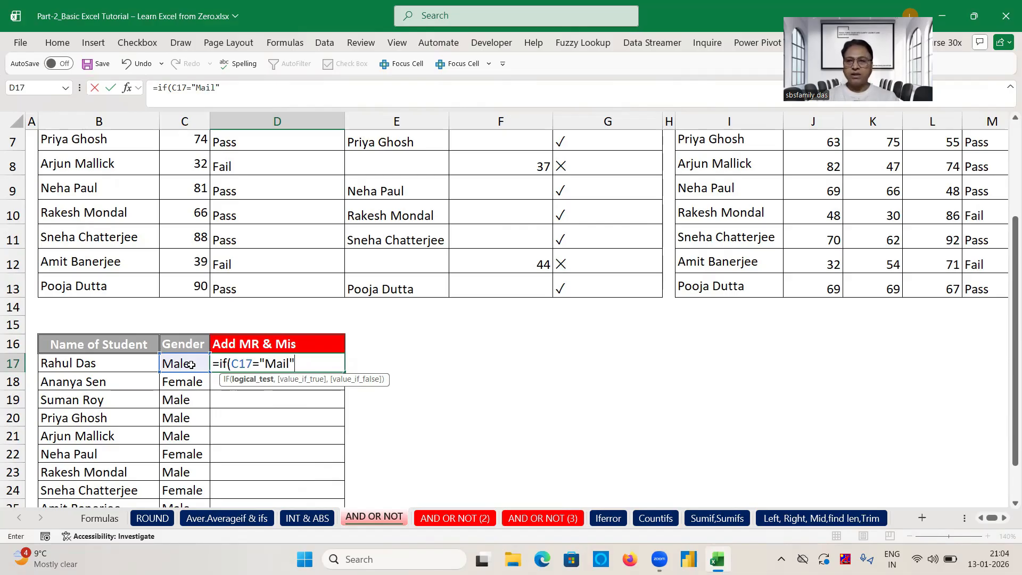
text(,)
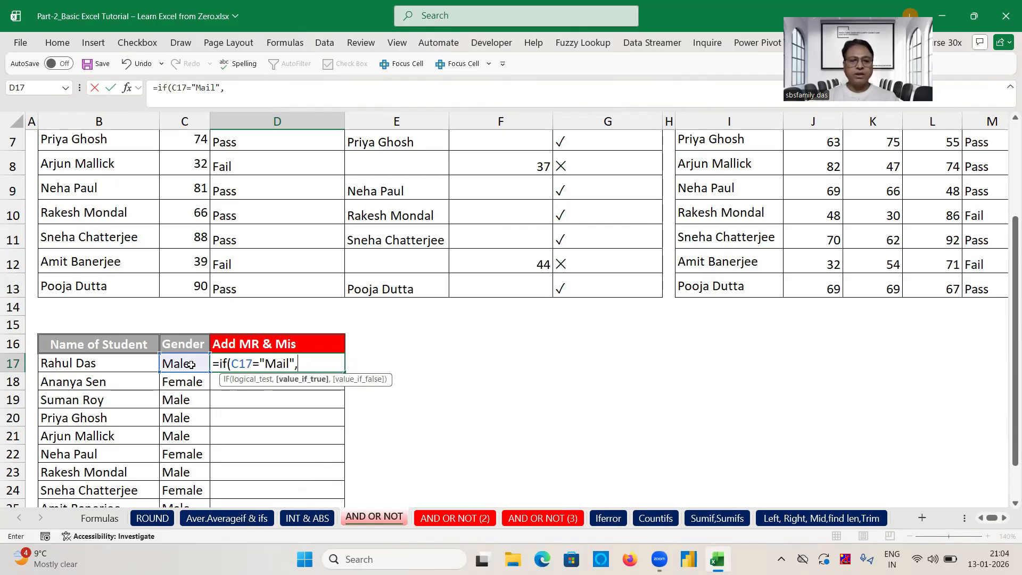
- Complete the D17 formula as =IF(C17="Male","Mr."&B17,"Mis. "&B17) to prefix the student's name with a title by gender
text("Mr)
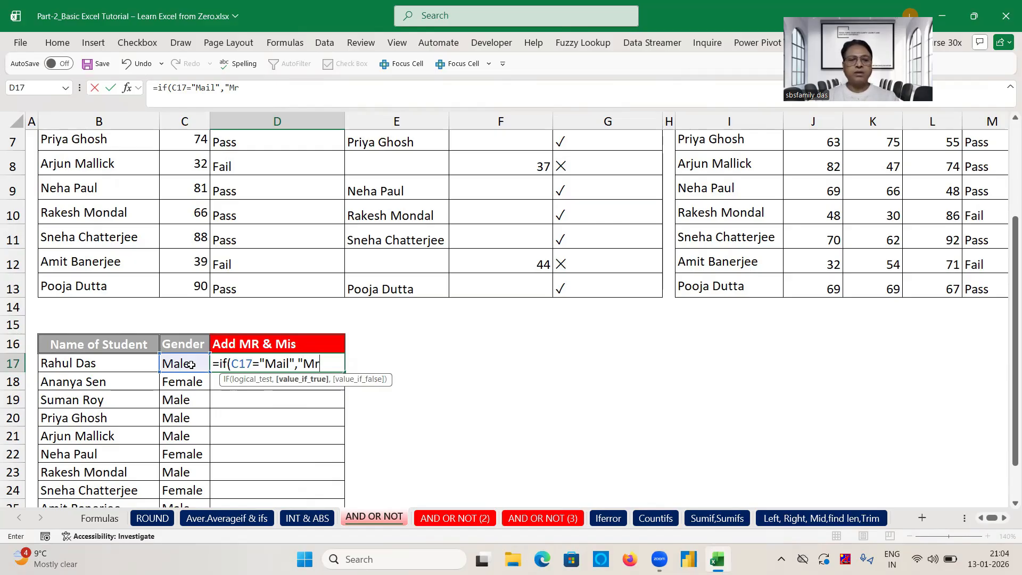
text(.")
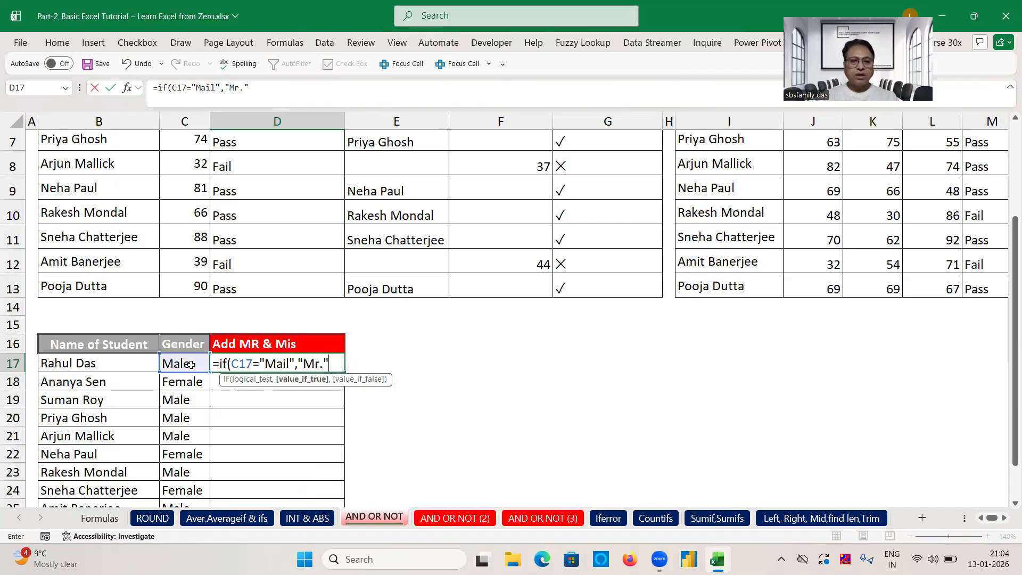
text(&)
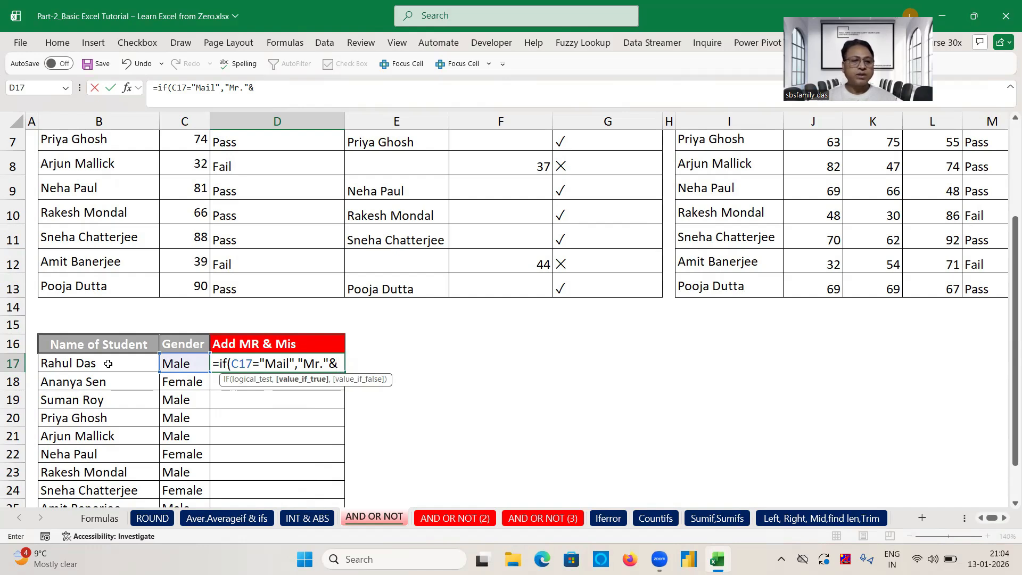
click(108, 364)
text(,)
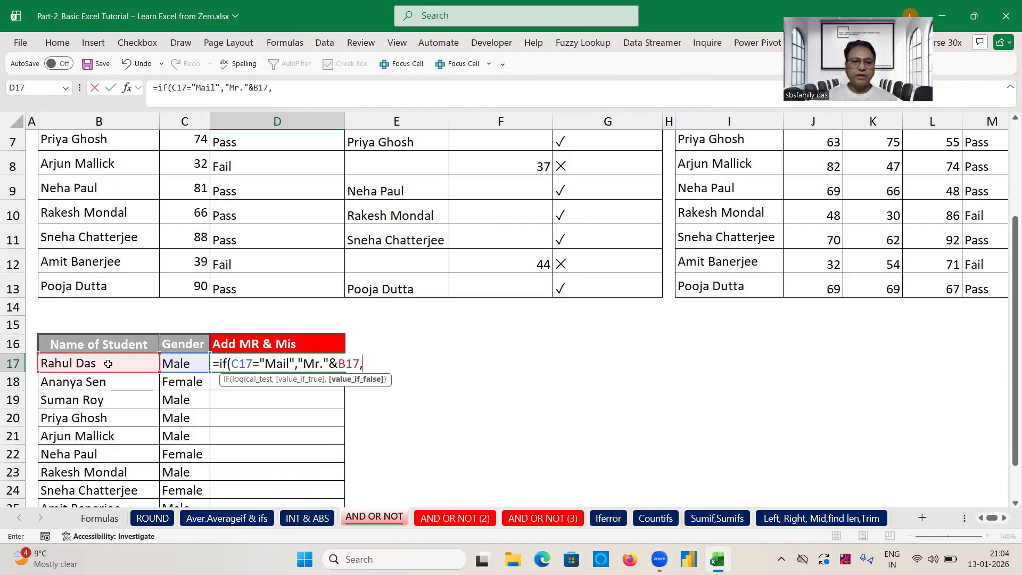
text(")
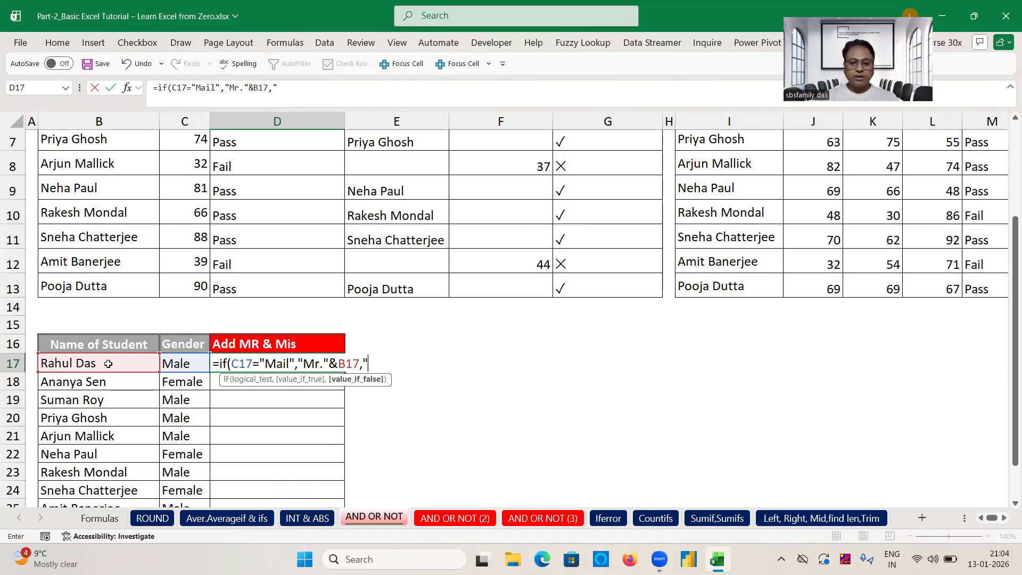
text(Mr."&B17,"Mis.)
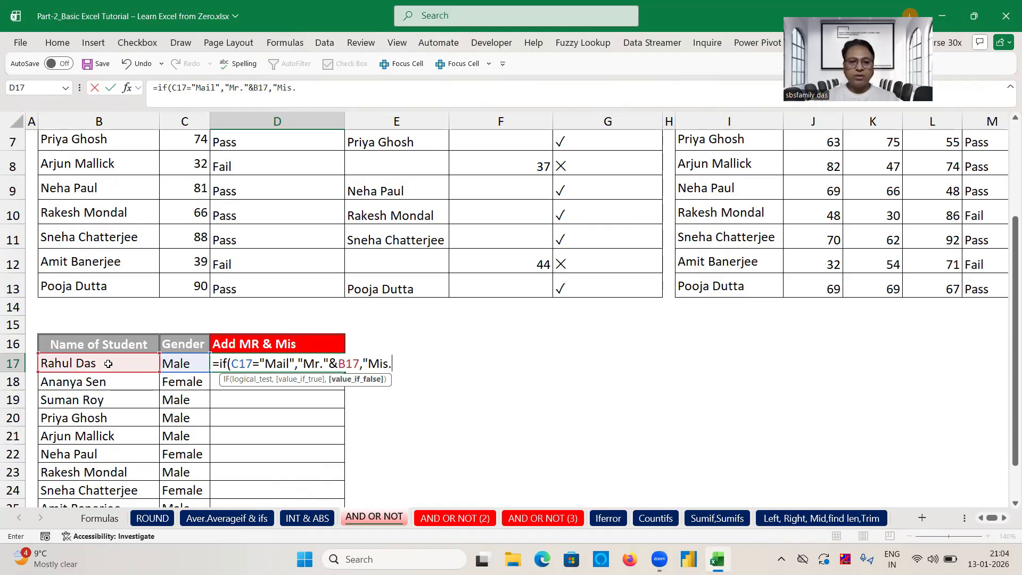
text( "&)
click(70, 363)
text())
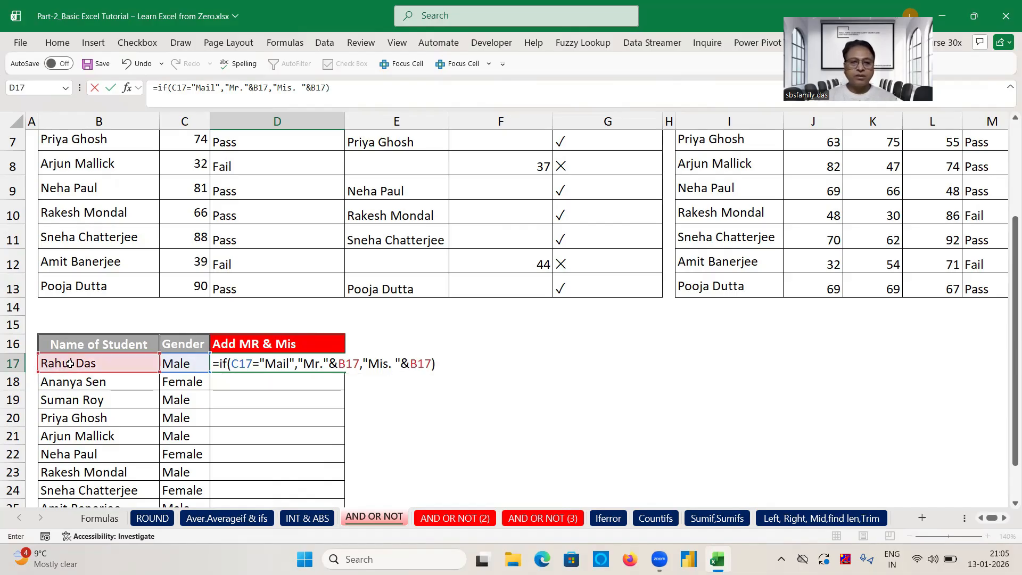
key(Return)
- Fill the D17 title formula down the rest of the Add MR & Mis column
click(228, 366)
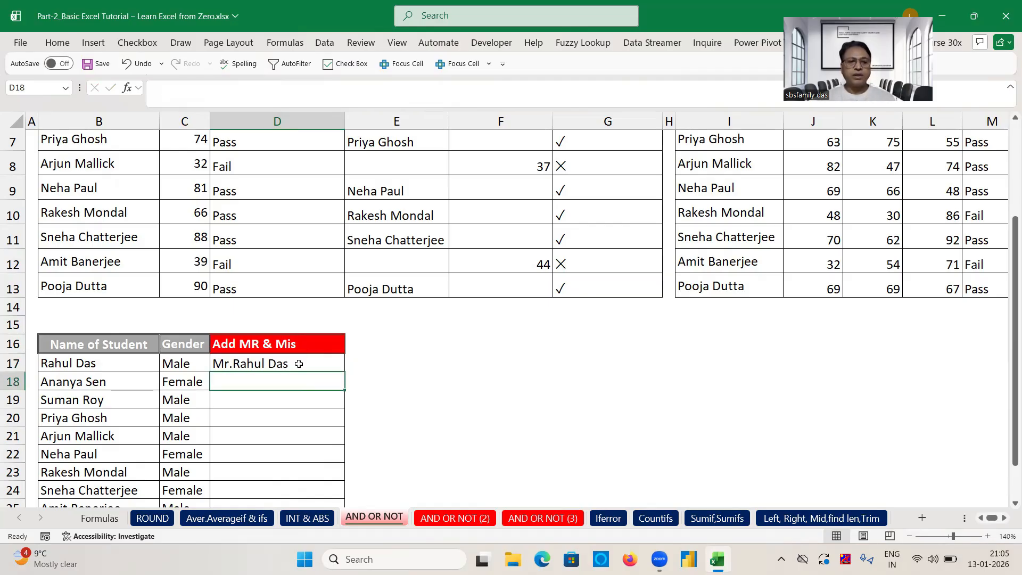
click(299, 364)
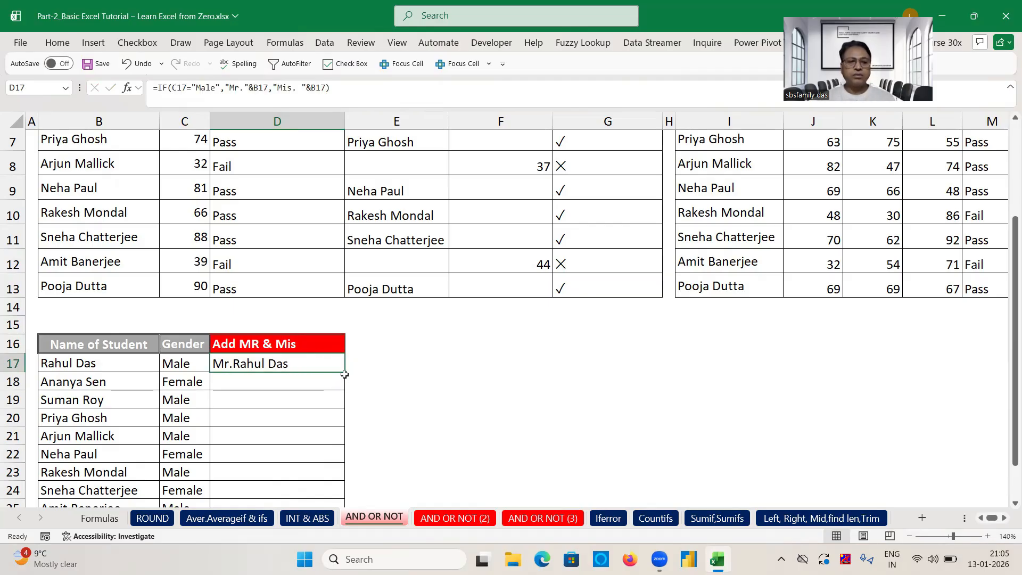
double_click(345, 375)
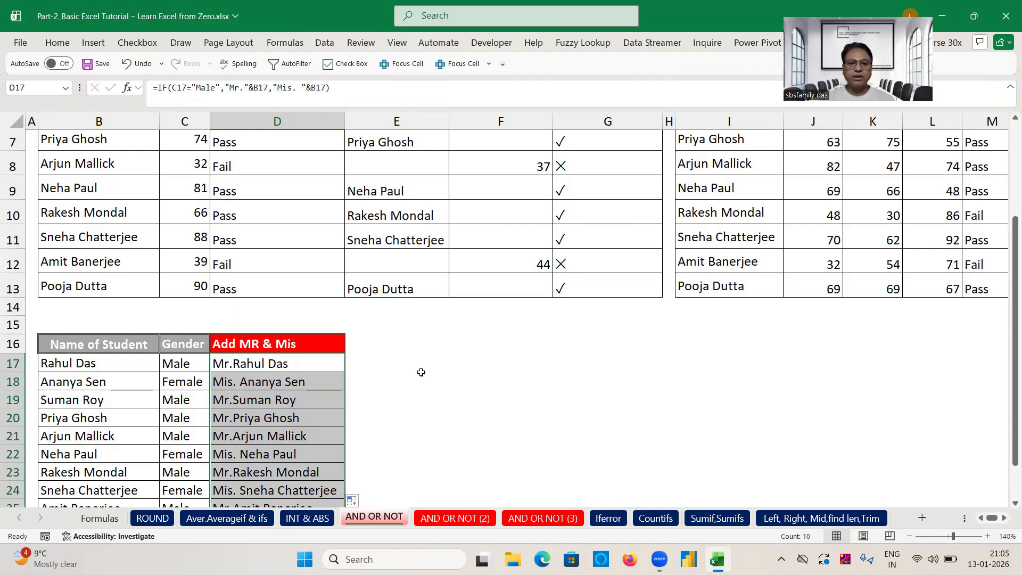
- Switch to the AND OR NOT (2) worksheet containing the salesman bonus table
key(ctrl+Page_Down)
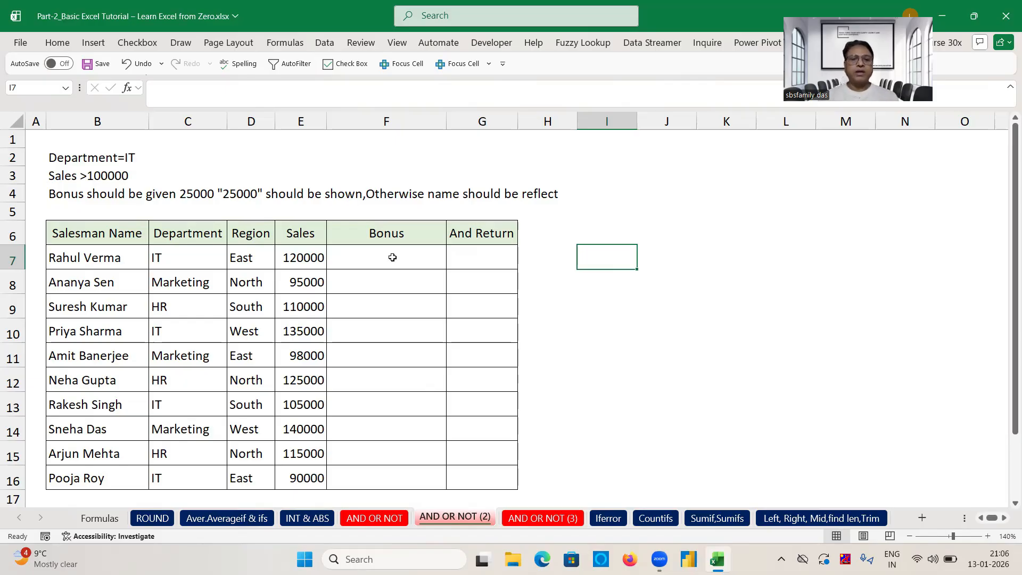
click(391, 256)
click(635, 240)
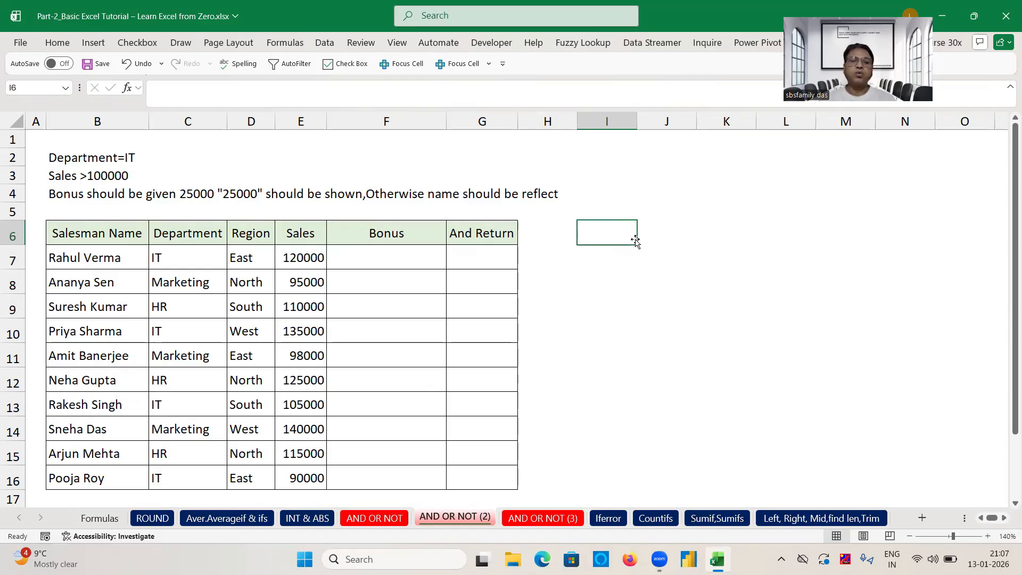
click(417, 255)
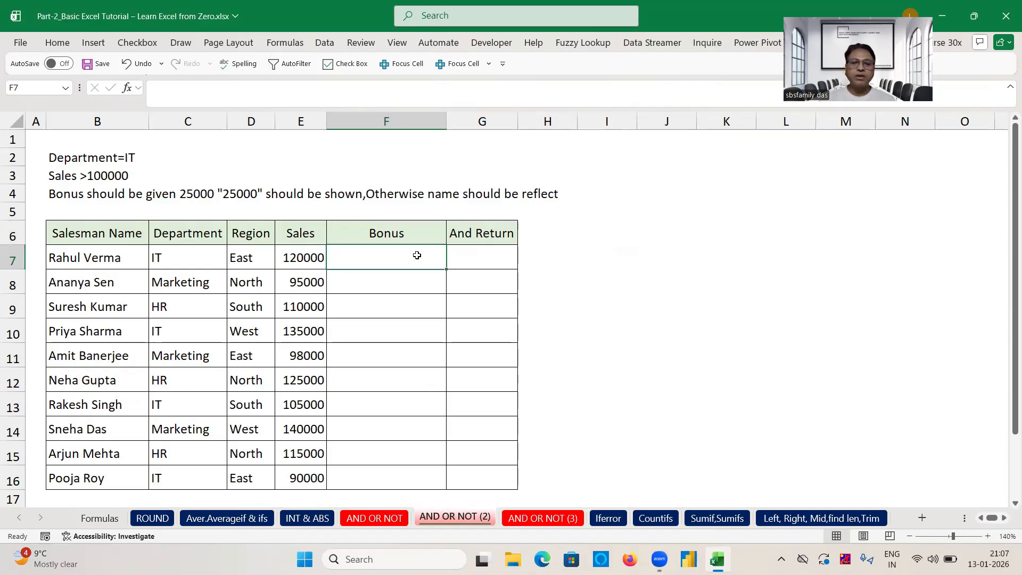
text(25000)
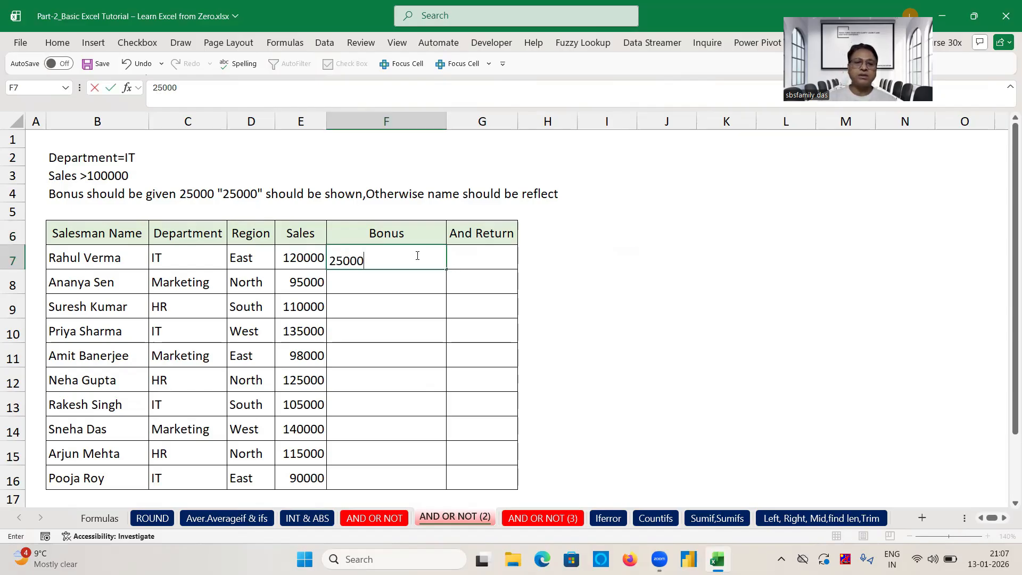
key(Return)
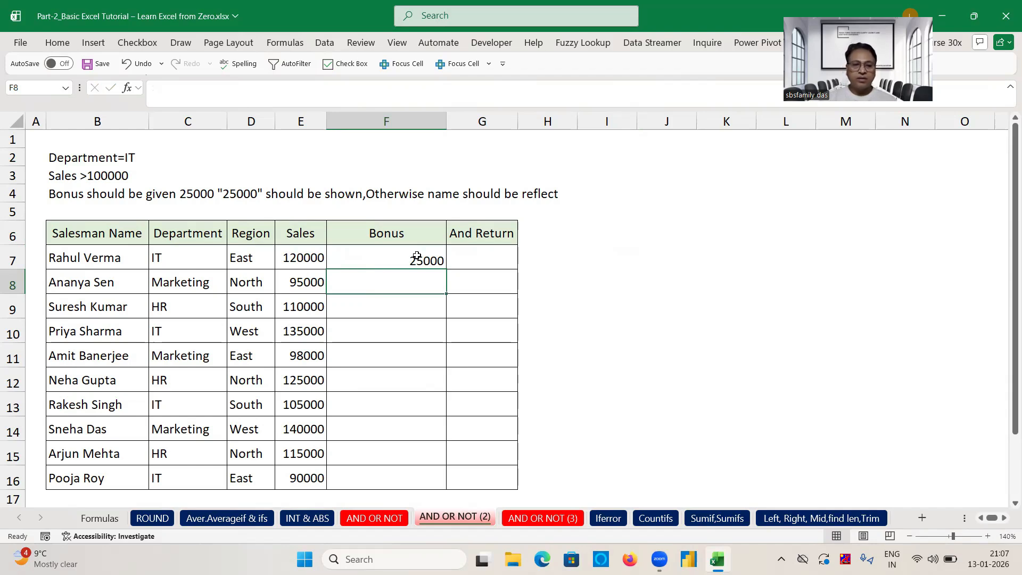
key(Down)
key(Down)
key(Down)
key(Down)
key(Down)
key(Down)
key(Down)
key(Down)
key(Down)
key(Up)
key(Up)
key(Up)
key(Up)
key(Up)
key(Up)
key(Up)
key(Up)
key(Up)
key(Up)
key(Up)
key(Up)
key(Down)
key(Down)
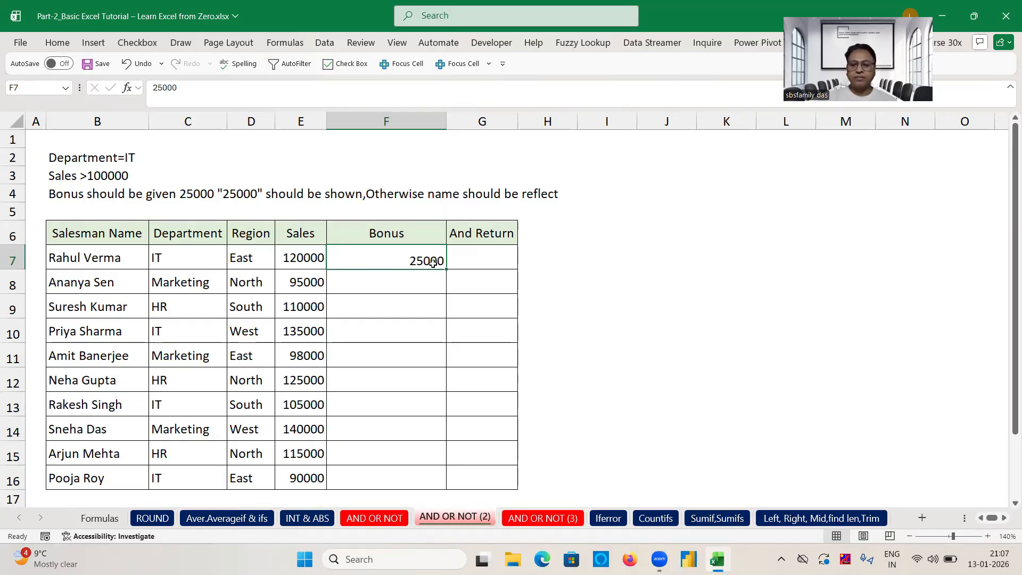
key(Delete)
text(=)
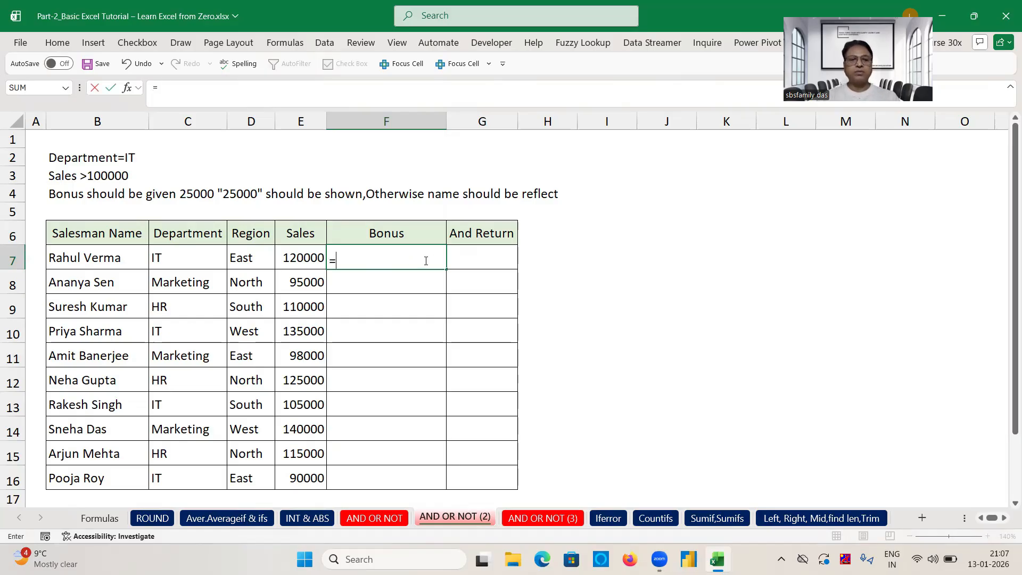
key(Escape)
- Enter =AND(C7="it",E7>100000) in G7 of the And Return column to test department and sales
click(491, 255)
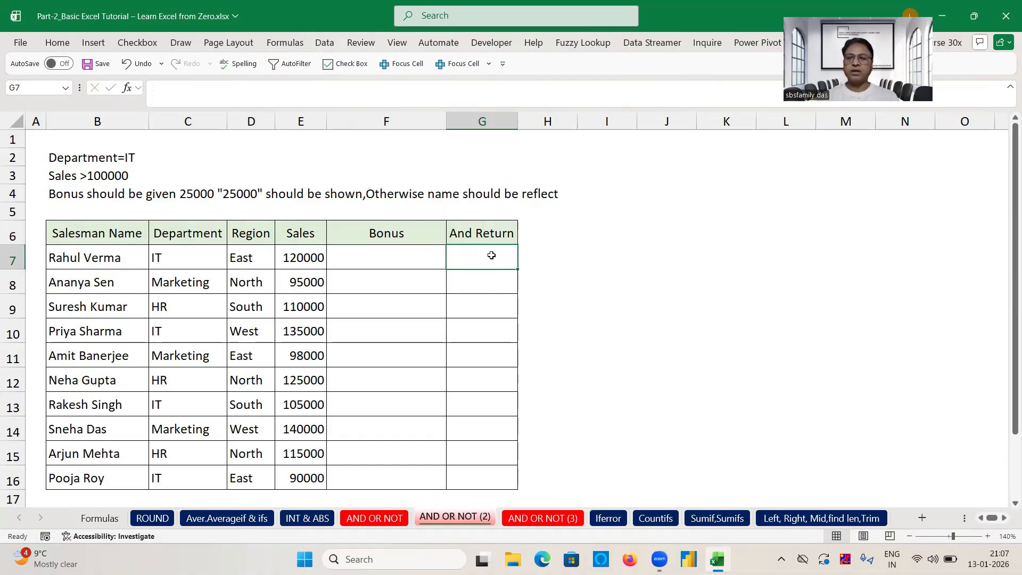
text(=)
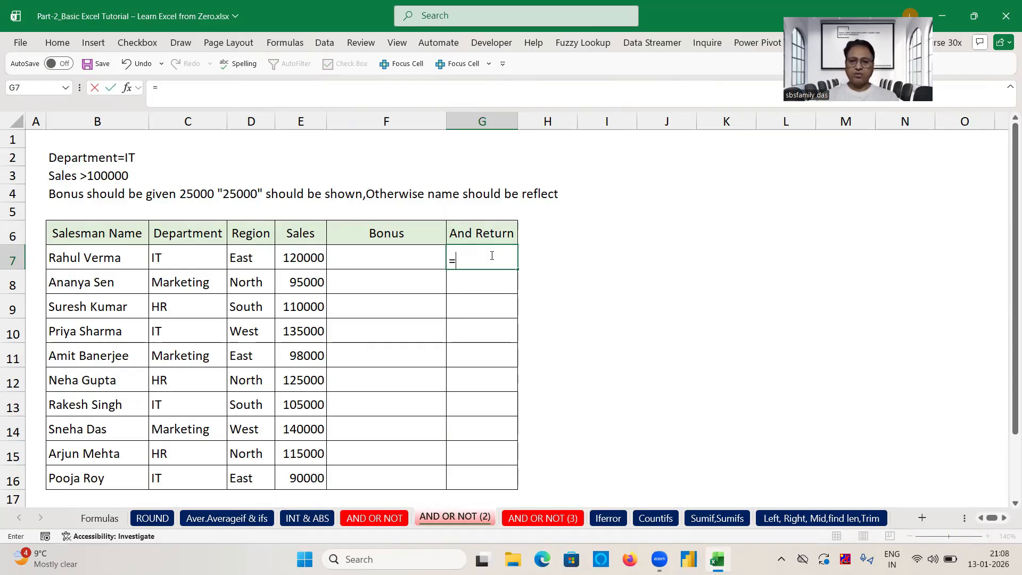
text(and()
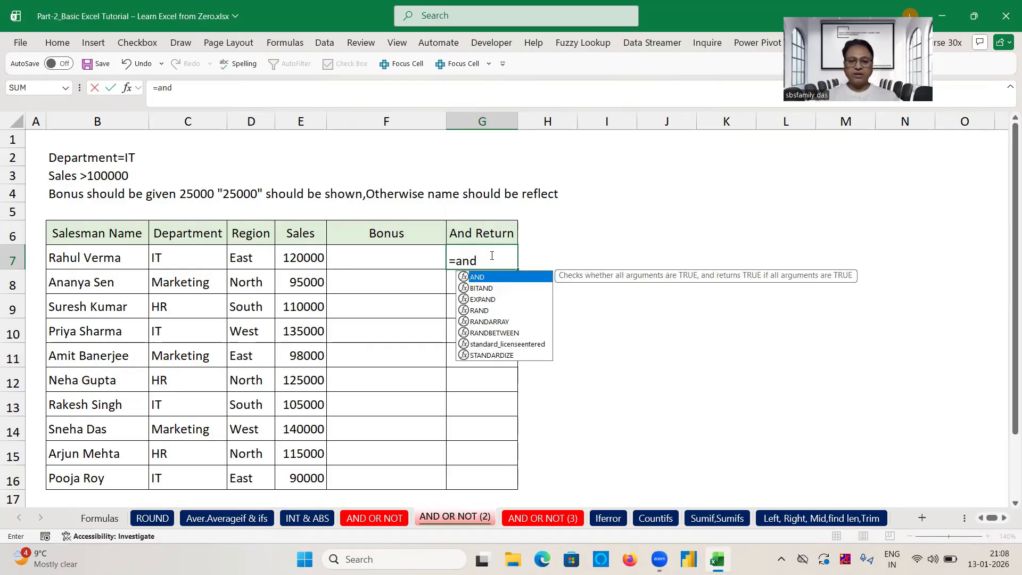
click(169, 257)
text(="it")
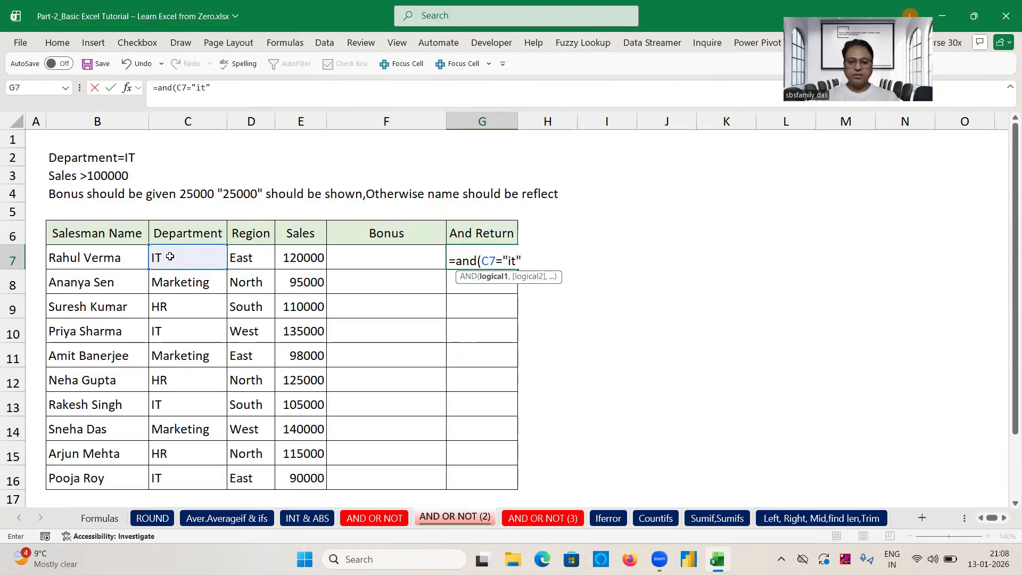
text(,)
click(291, 260)
text(>100000))
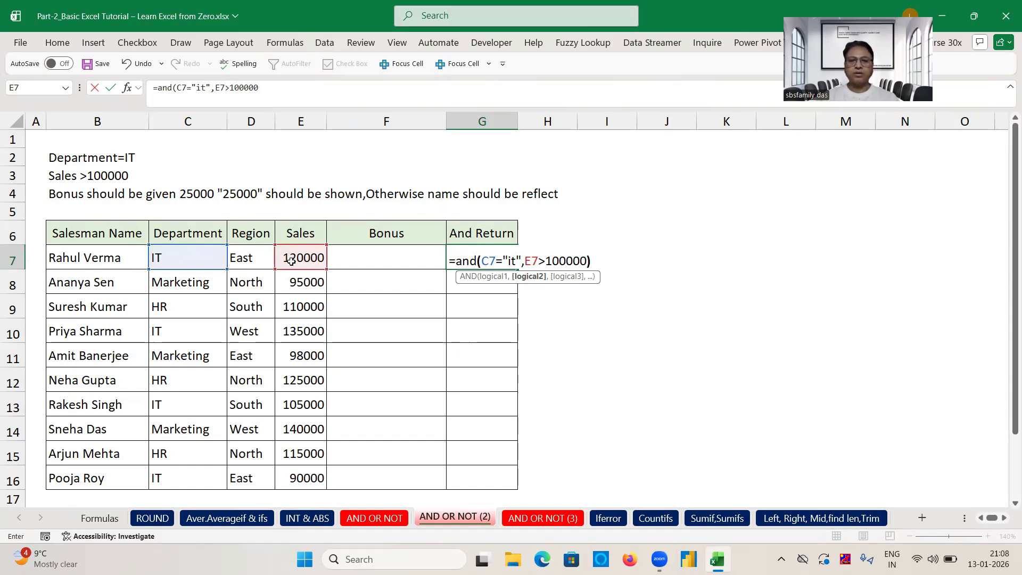
key(Return)
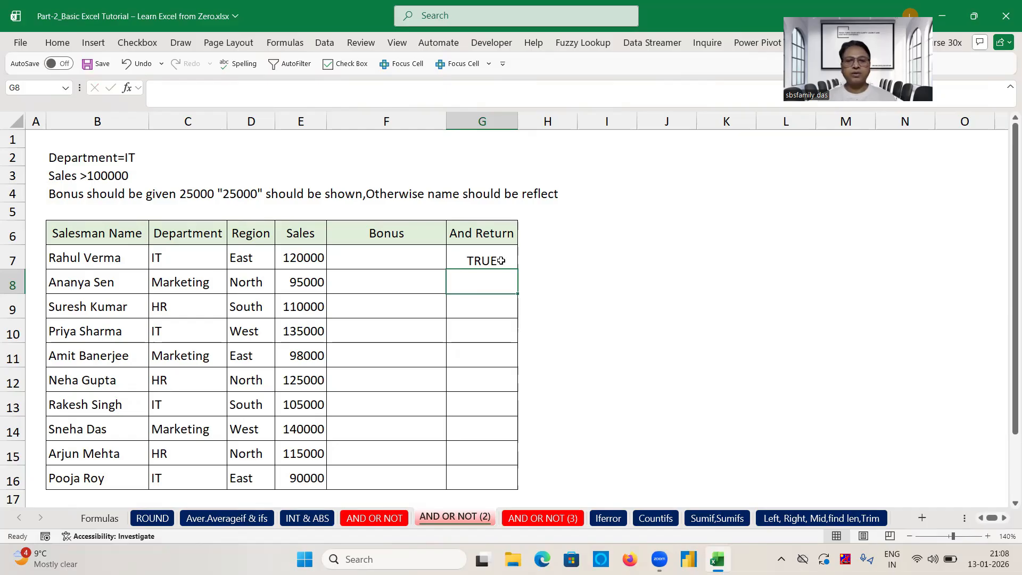
- Copy the AND formula from G7 down to cells G8:G16
key(shift+Down)
key(shift+Down)
key(shift+Down)
key(shift+Down)
key(shift+Down)
key(shift+Down)
key(shift+Down)
key(shift+Down)
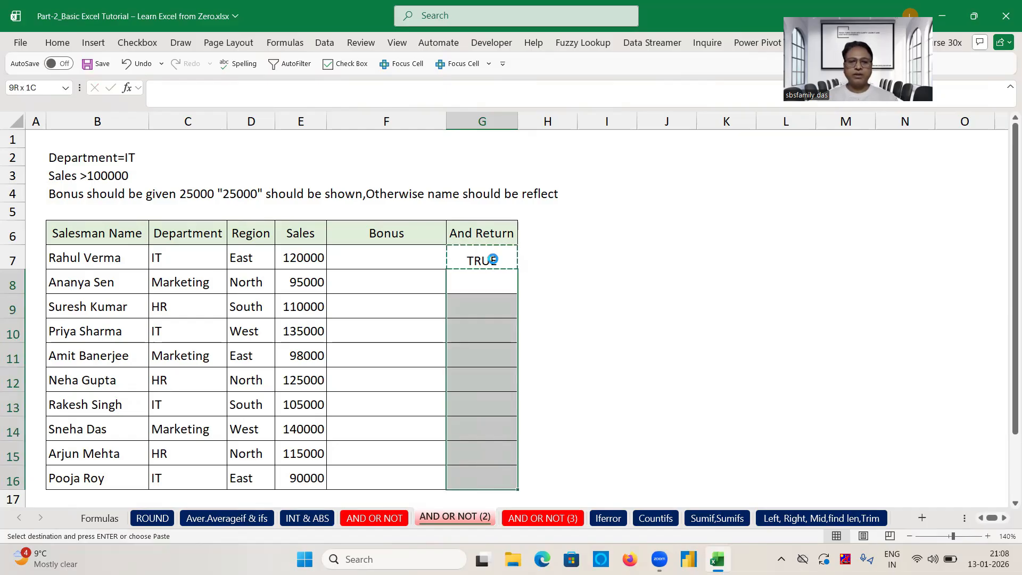
key(ctrl+d)
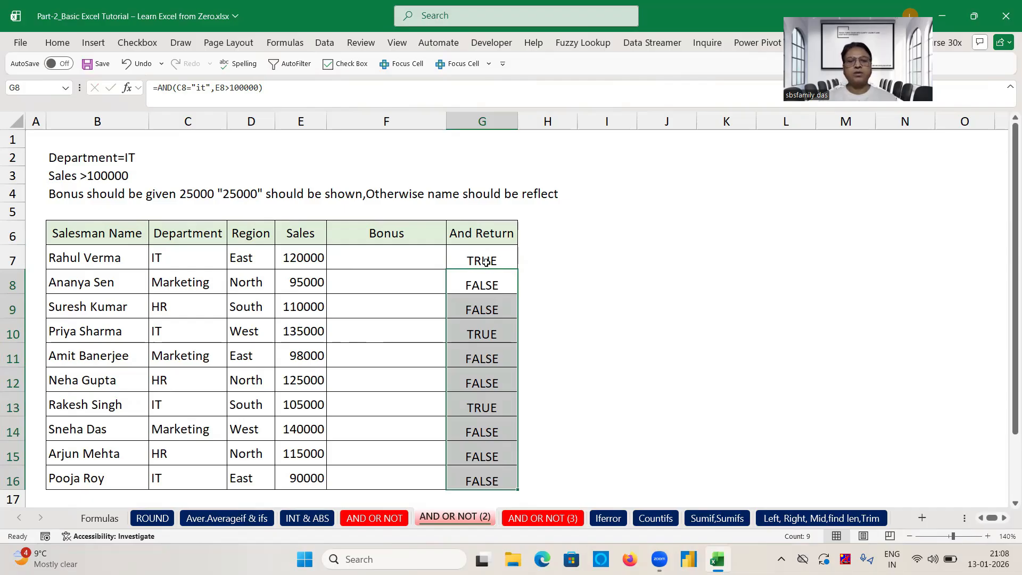
- Copy the AND formula text from G7 into Bonus cell F7, keeping only one leading equals sign
click(486, 261)
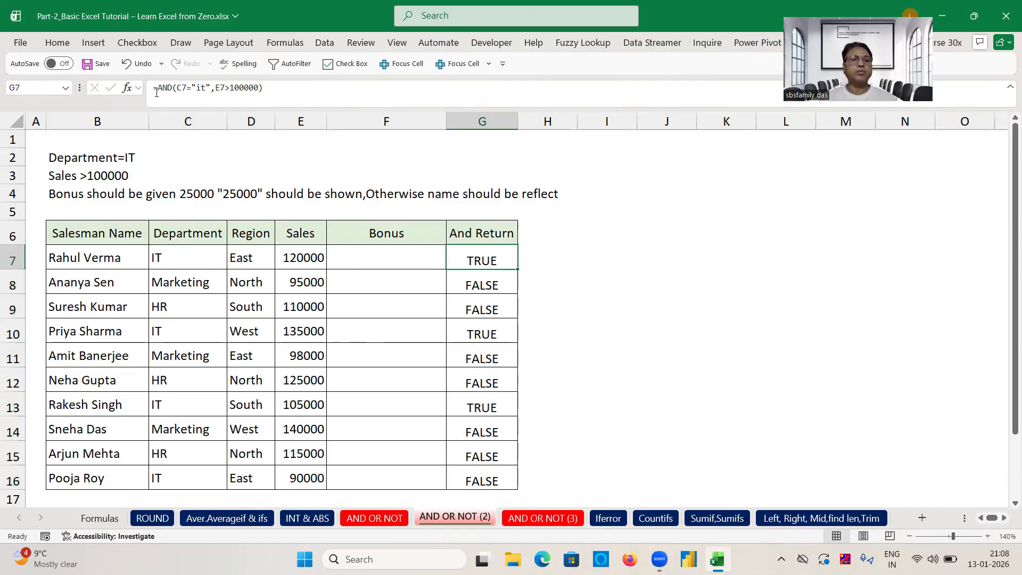
drag(156, 92, 448, 80)
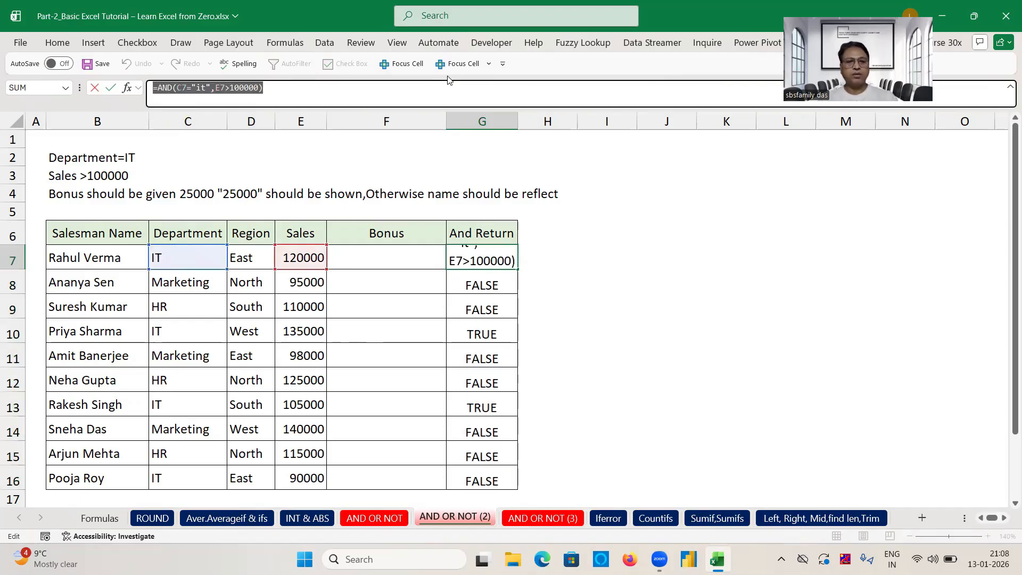
key(ctrl+c)
key(Escape)
click(408, 263)
text(=)
key(ctrl+v)
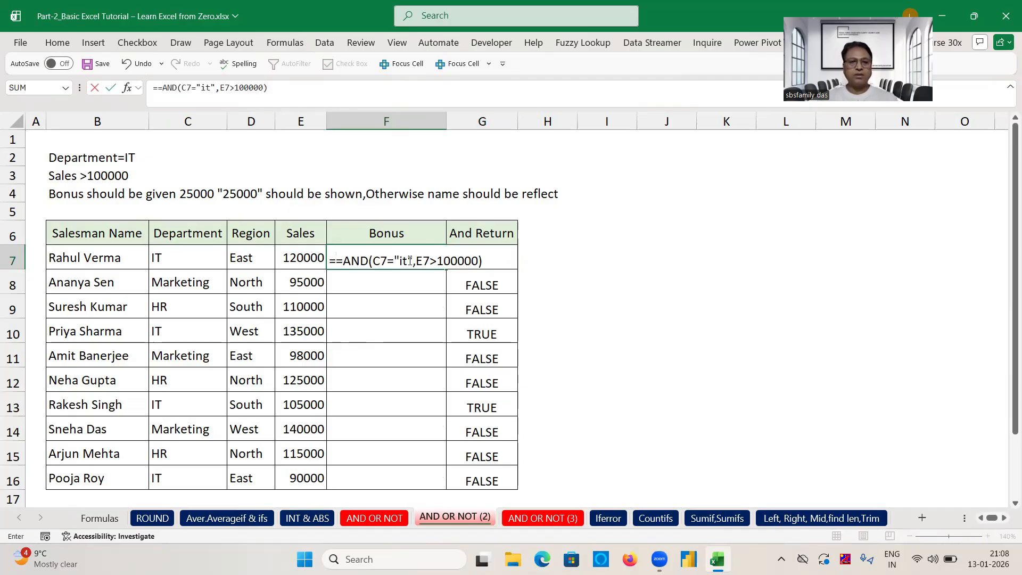
click(160, 90)
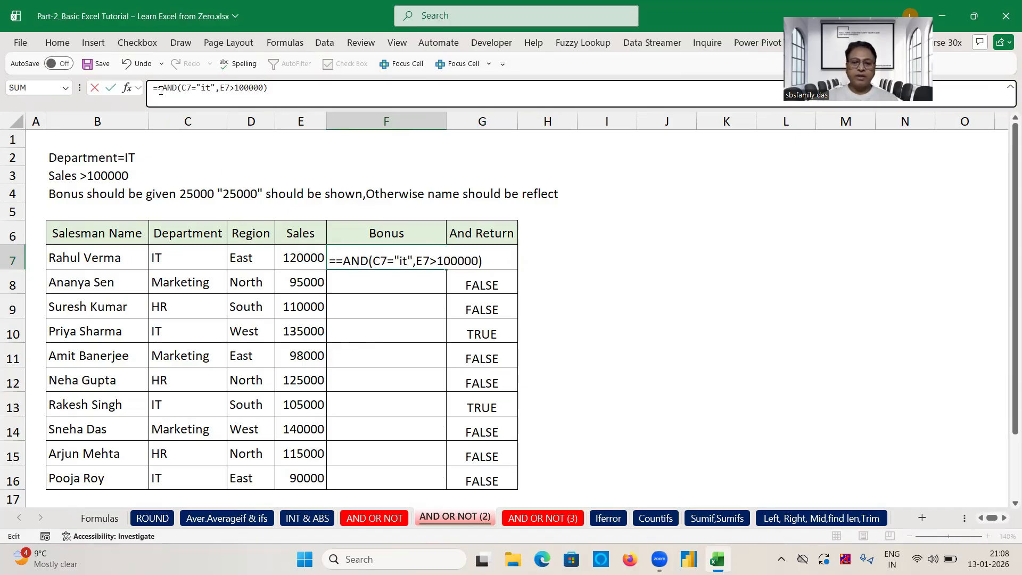
key(BackSpace)
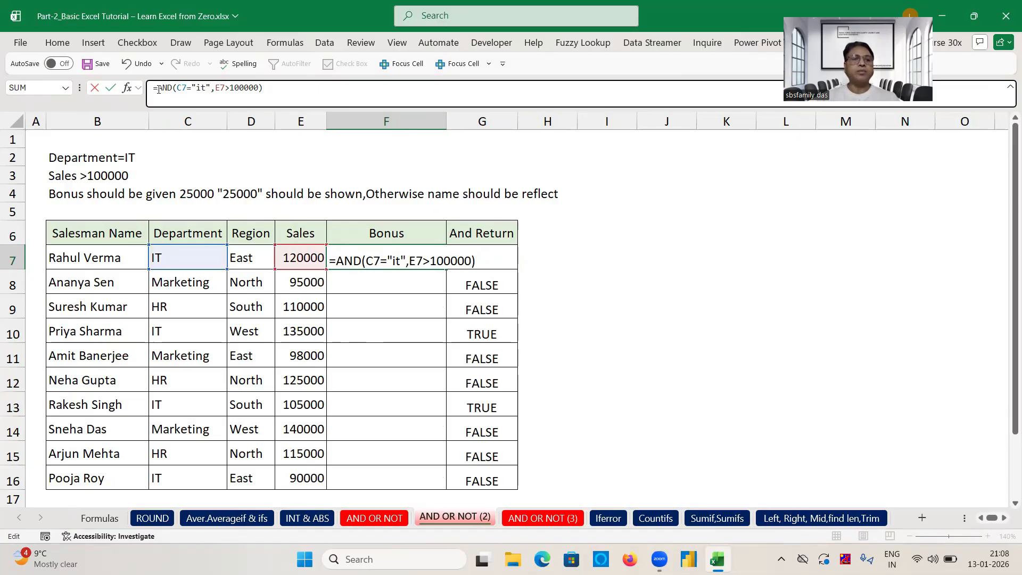
- Wrap the AND test in F7 in an IF that returns 25000 when true and the name in B7 otherwise
text(if()
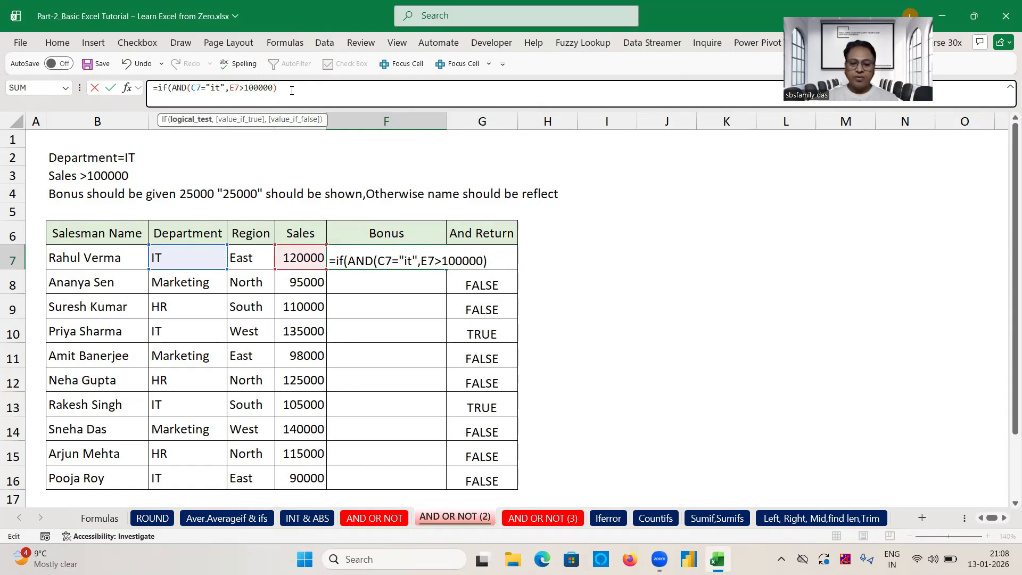
text(,)
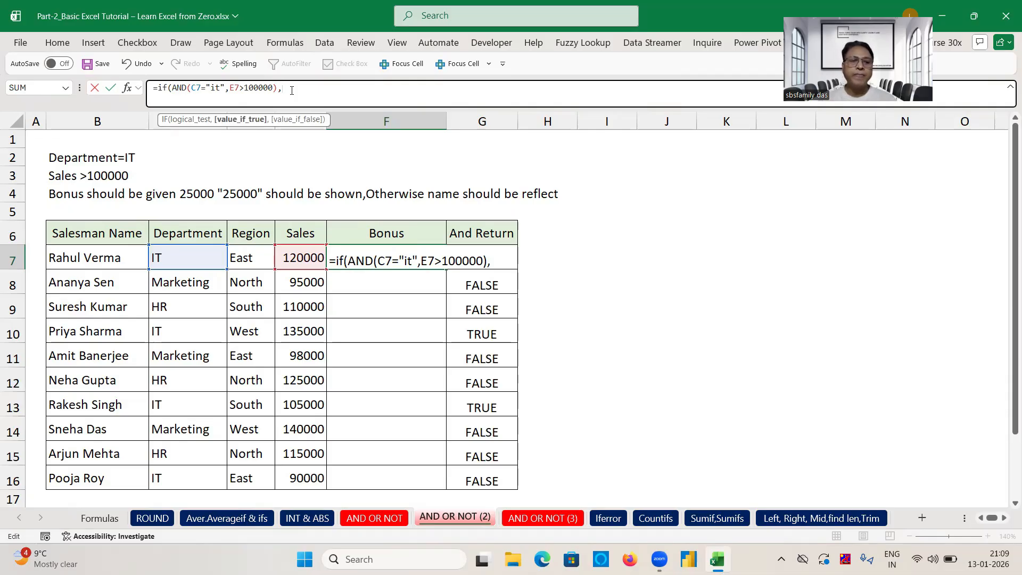
text(25000,)
click(102, 256)
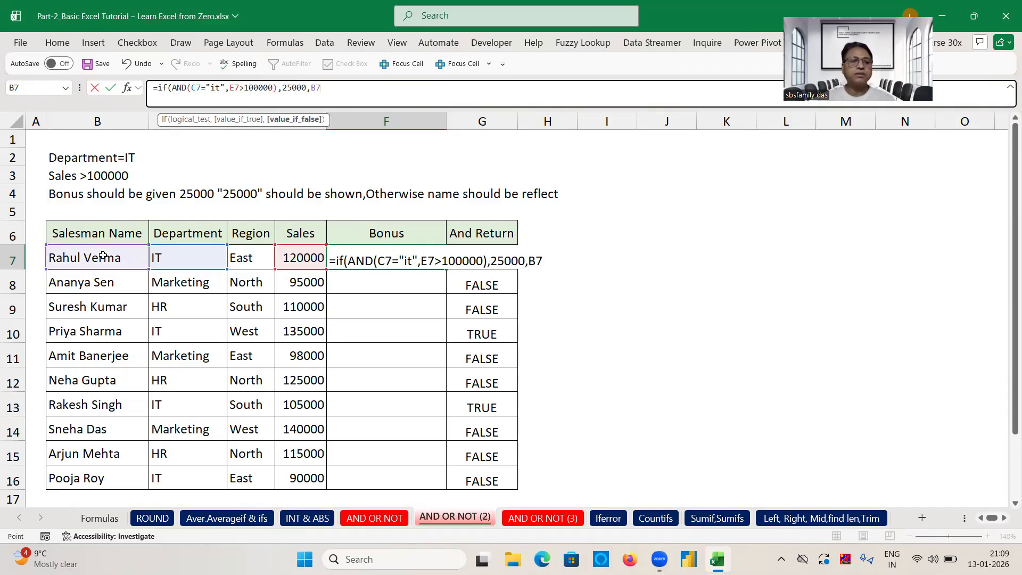
key(Return)
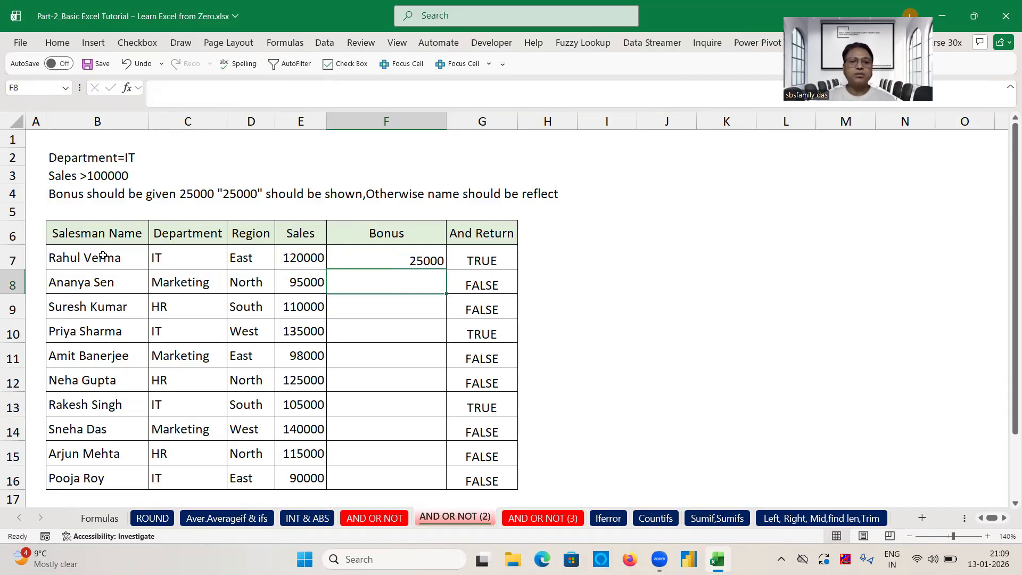
click(429, 260)
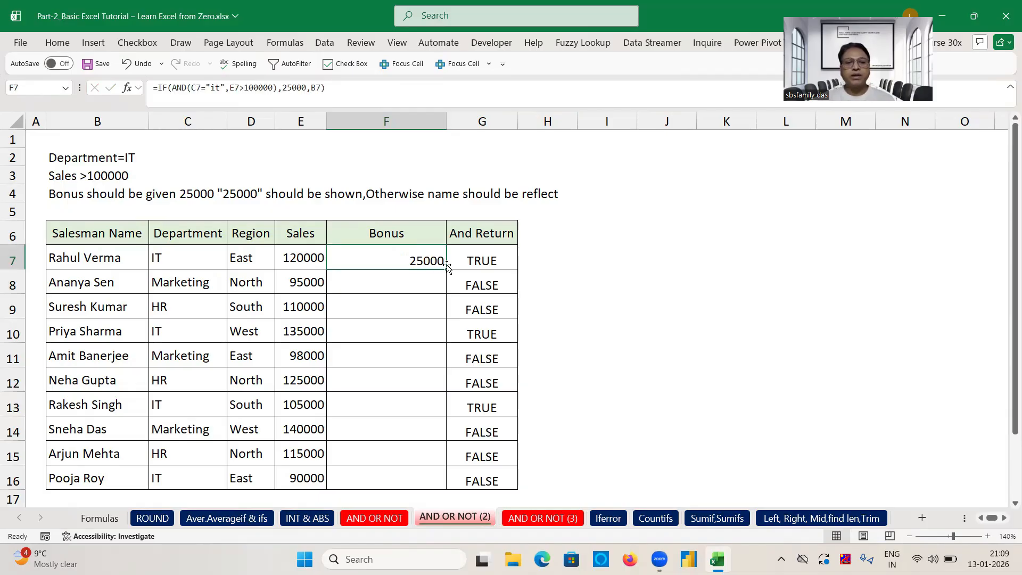
- Copy the IF and AND bonus formula from F7 down to cells F8:F16
double_click(446, 267)
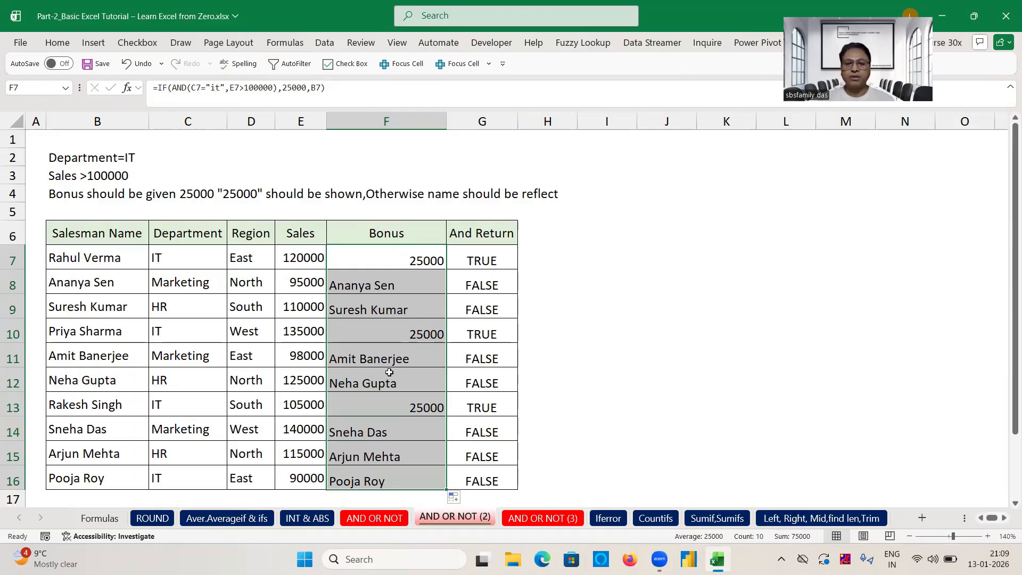
click(522, 306)
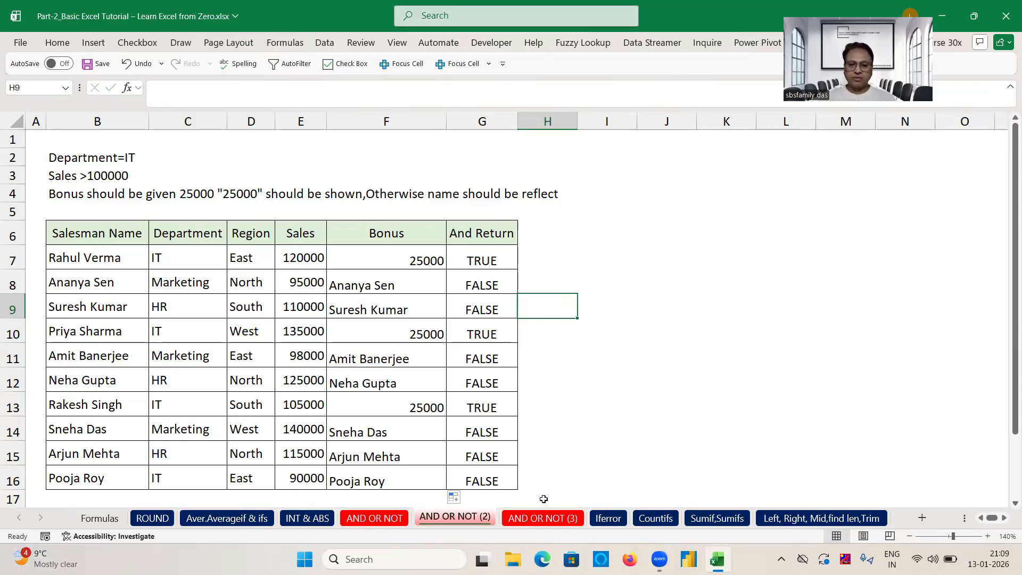
- On the AND OR NOT (3) sheet, enter =OR(C5="delivered",C5="Cancelled") in E5 of the or Return column
click(535, 521)
click(567, 329)
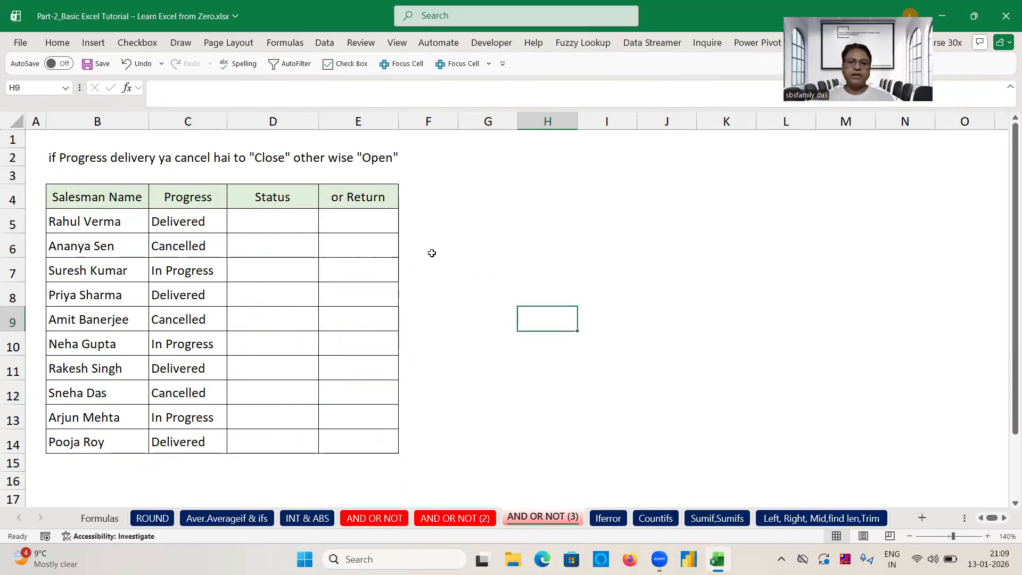
click(432, 253)
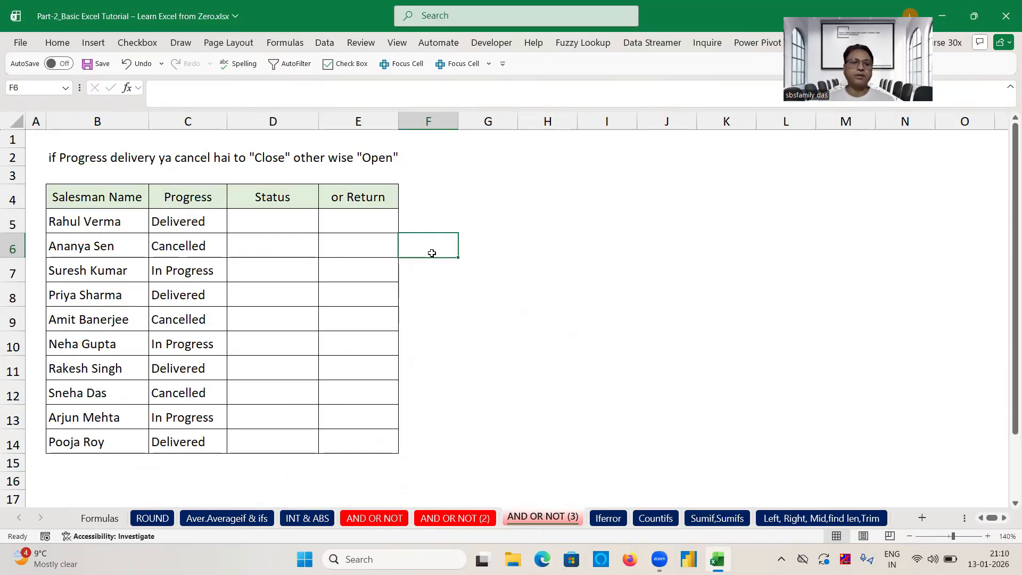
click(349, 216)
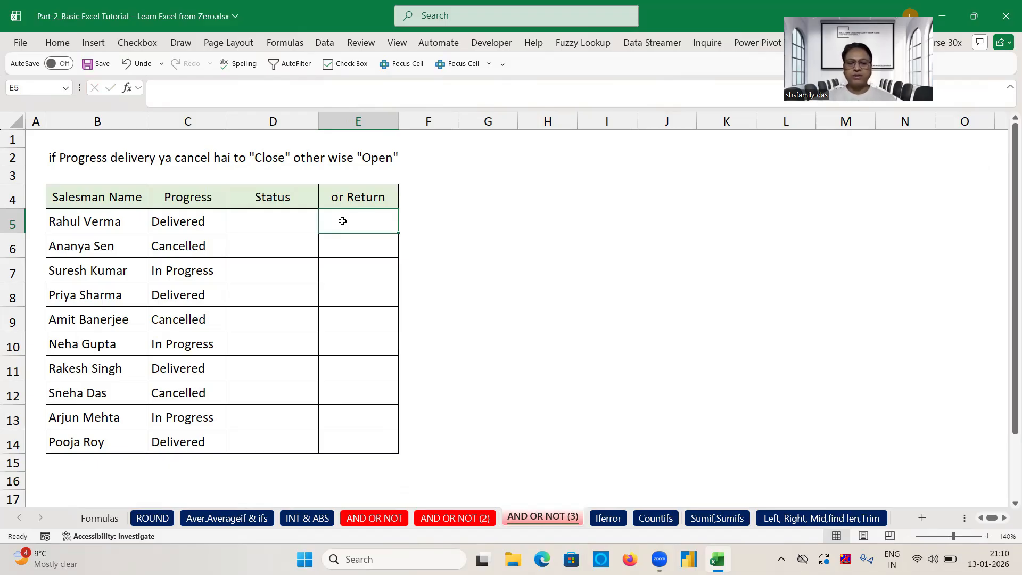
text(=or()
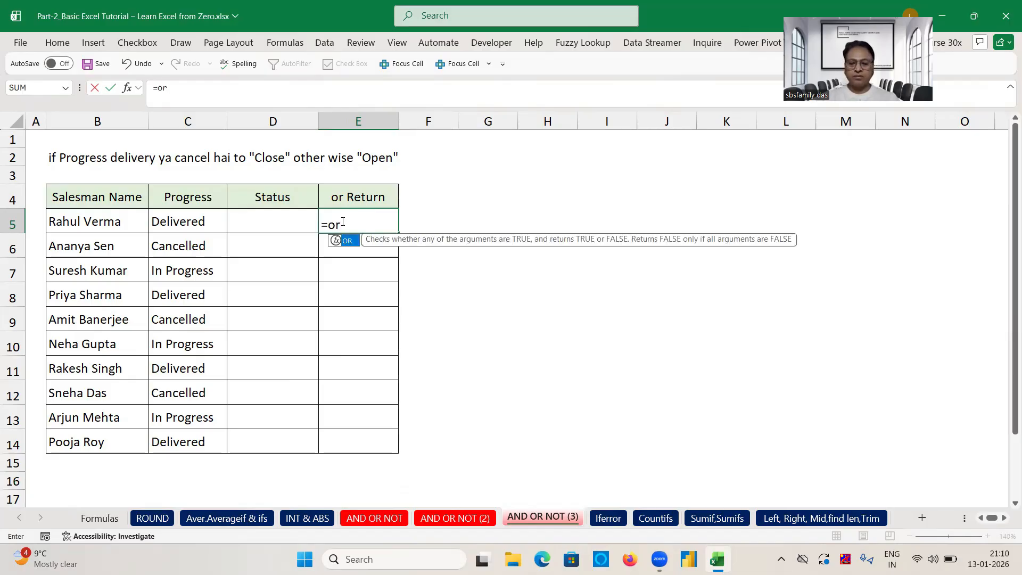
click(207, 222)
text(="delivered)
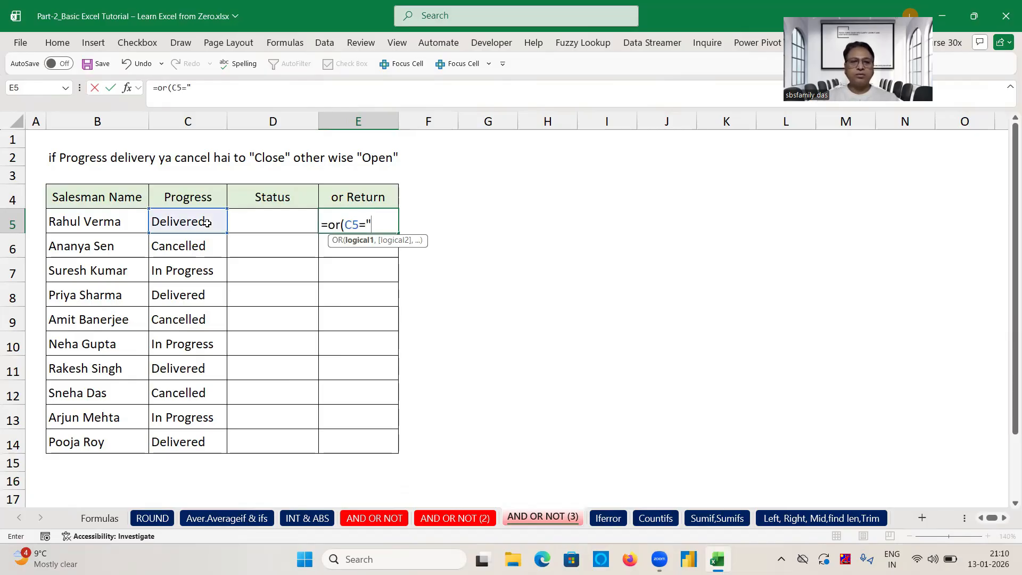
text(",)
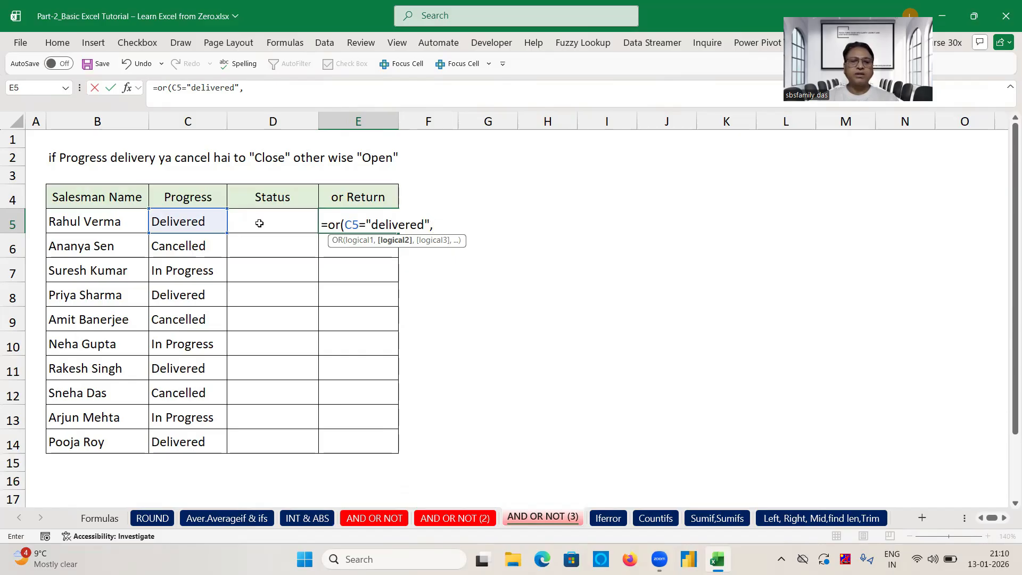
click(201, 224)
text(="Cancelled")
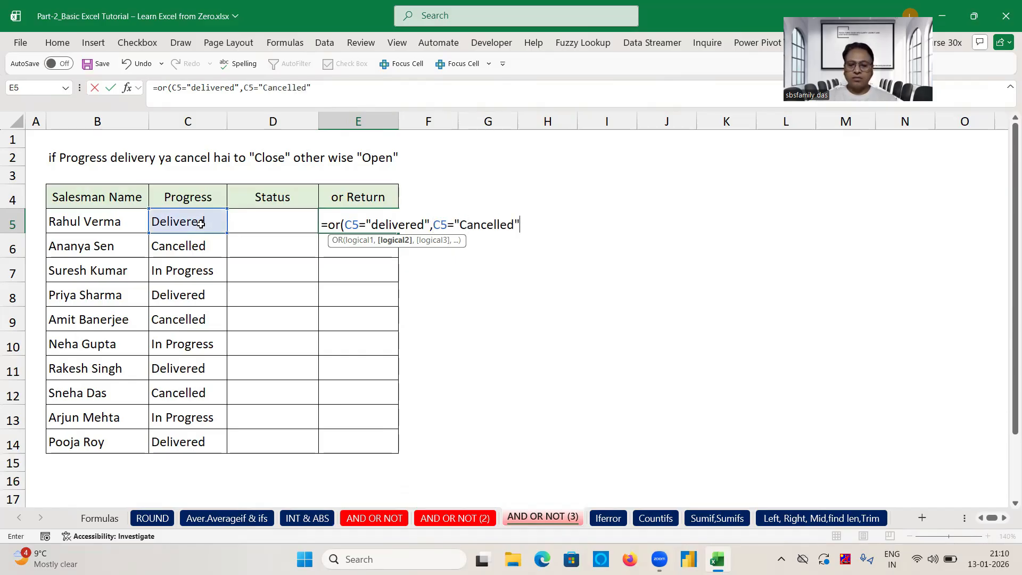
key(Return)
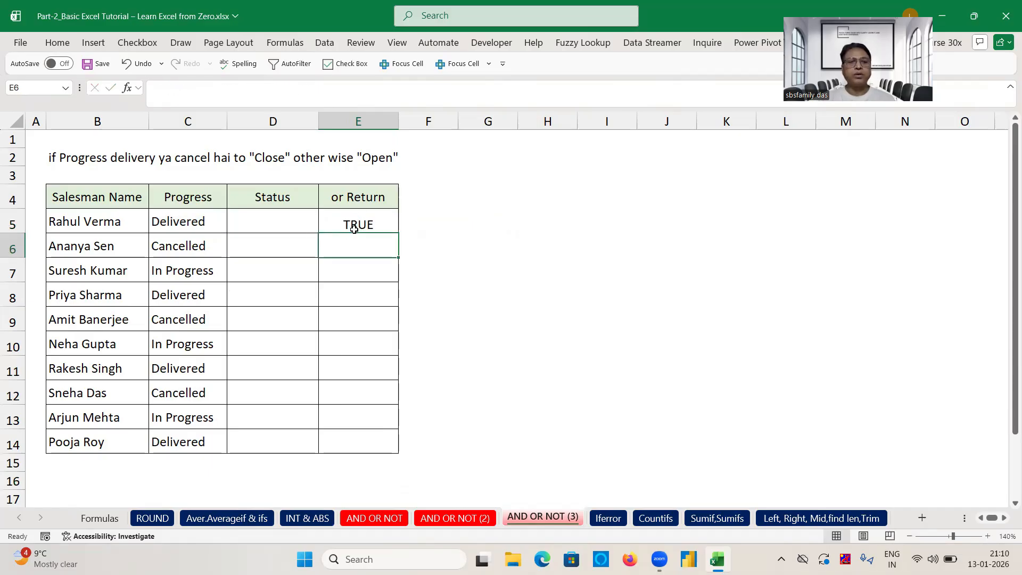
- Copy the OR formula from E5 down to cells E6:E14
click(355, 225)
drag(397, 233, 395, 248)
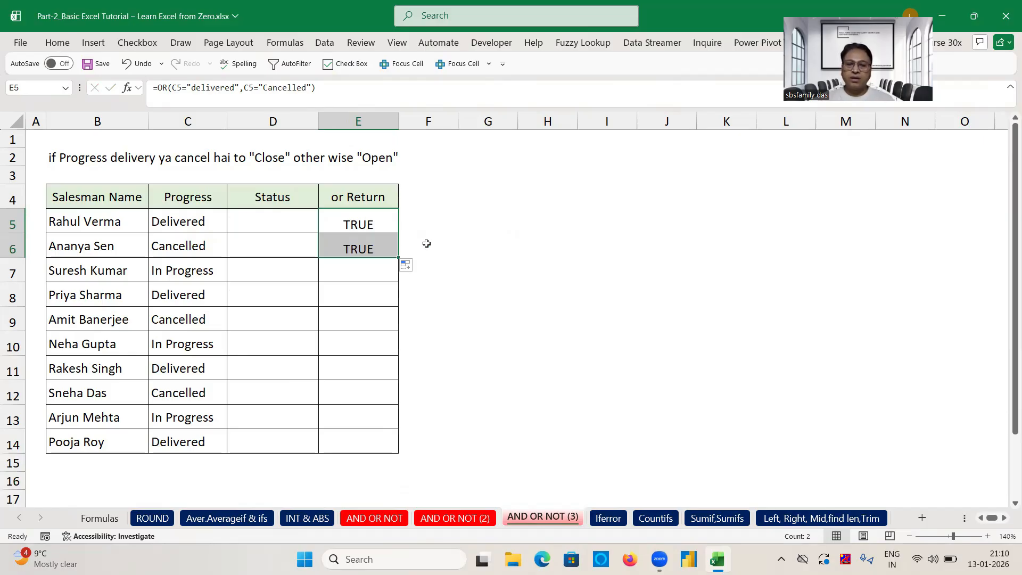
click(426, 244)
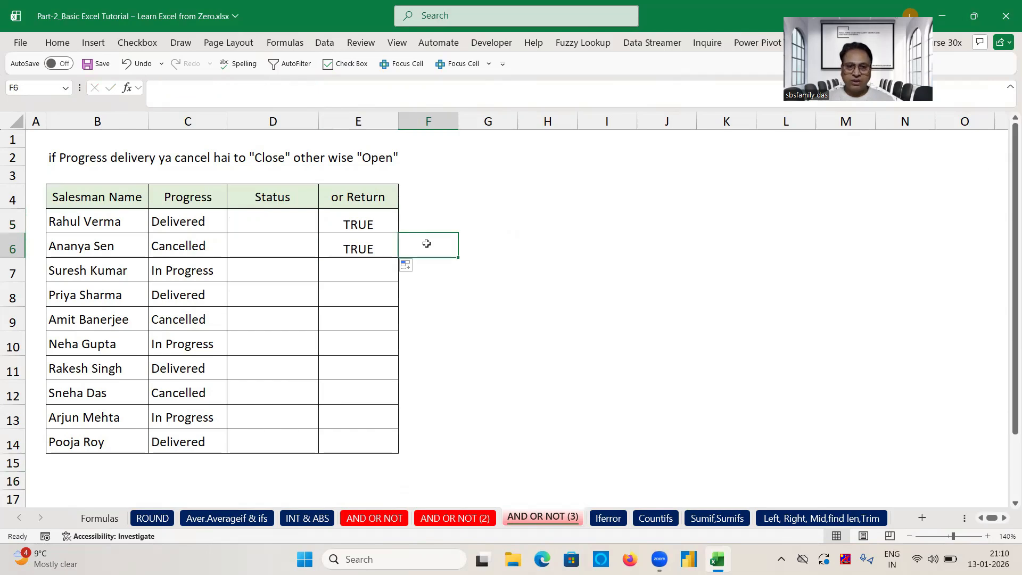
click(383, 240)
drag(398, 258, 396, 272)
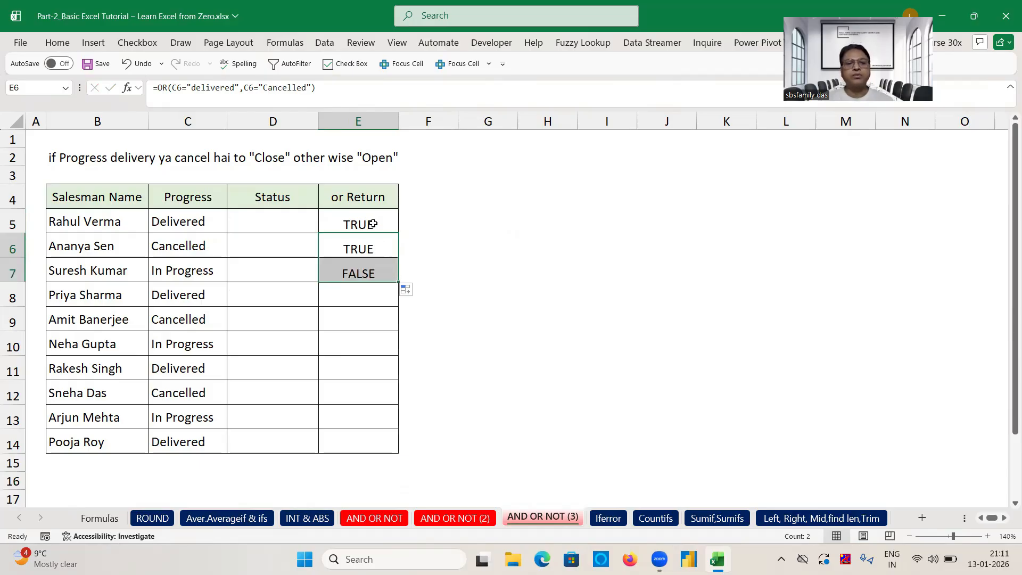
click(373, 224)
key(ctrl+c)
key(Down)
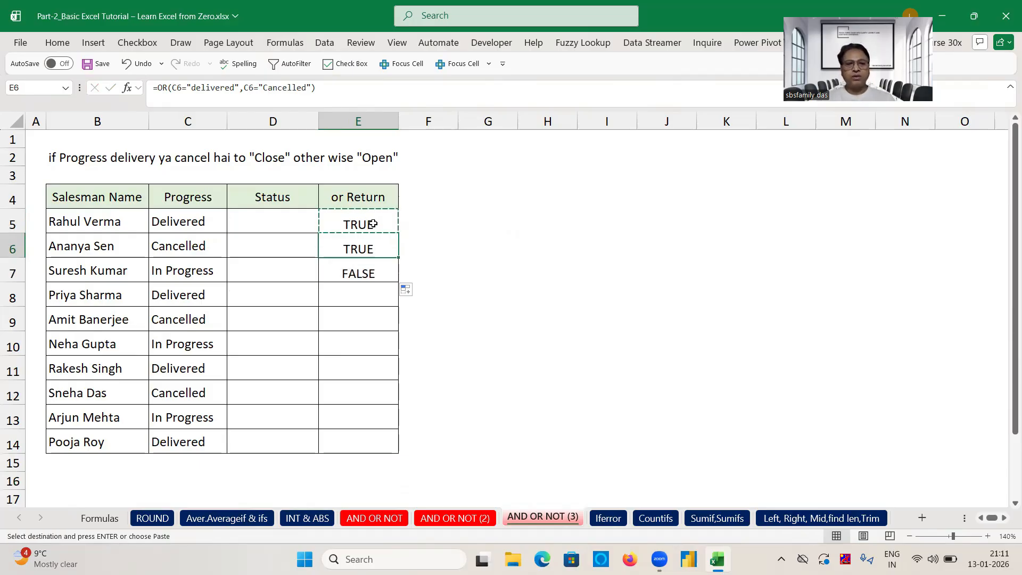
key(shift+Down)
key(shift+Down)
key(shift+Down)
key(shift+Down)
key(shift+Down)
key(shift+Down)
key(shift+Down)
key(shift+Down)
key(Return)
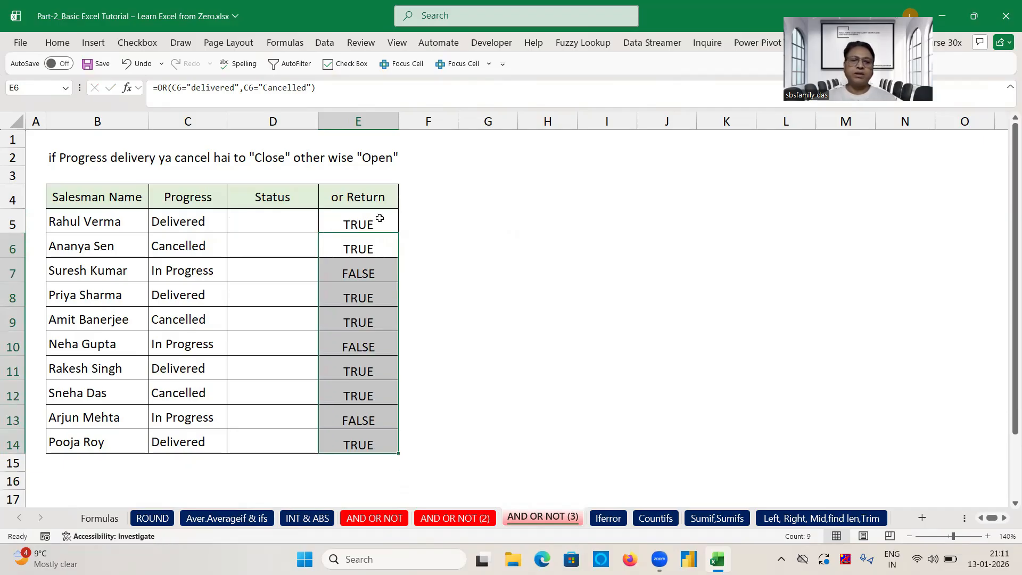
- Copy the OR formula text from E5 unchanged into Status cell D5
click(380, 218)
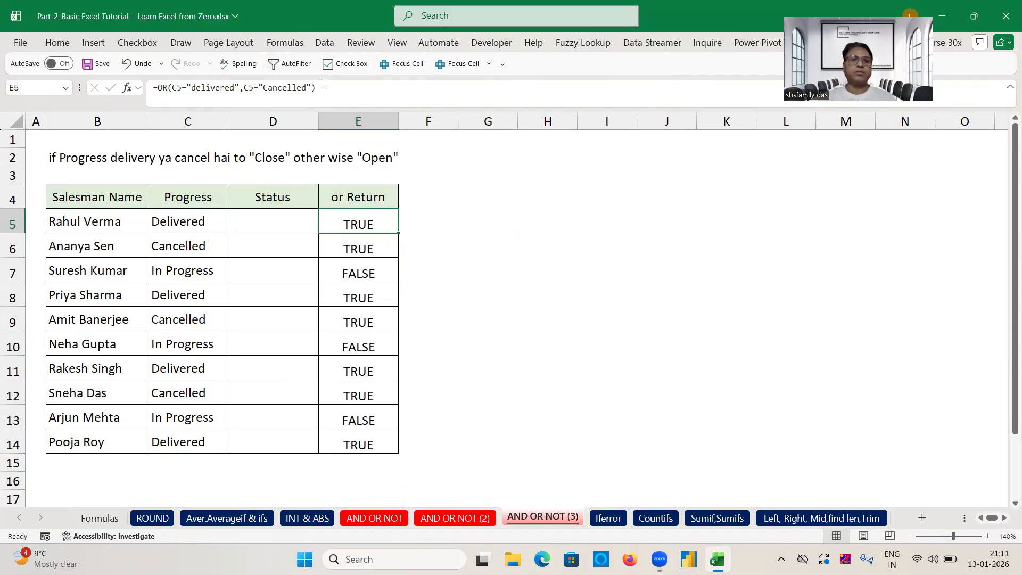
drag(320, 88, 69, 105)
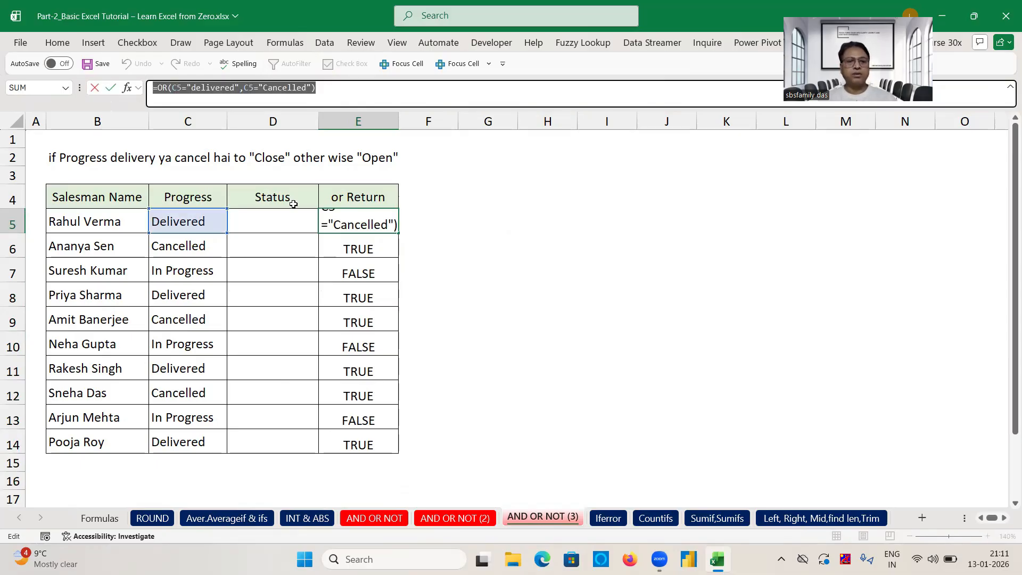
key(Escape)
click(277, 228)
key(ctrl+v)
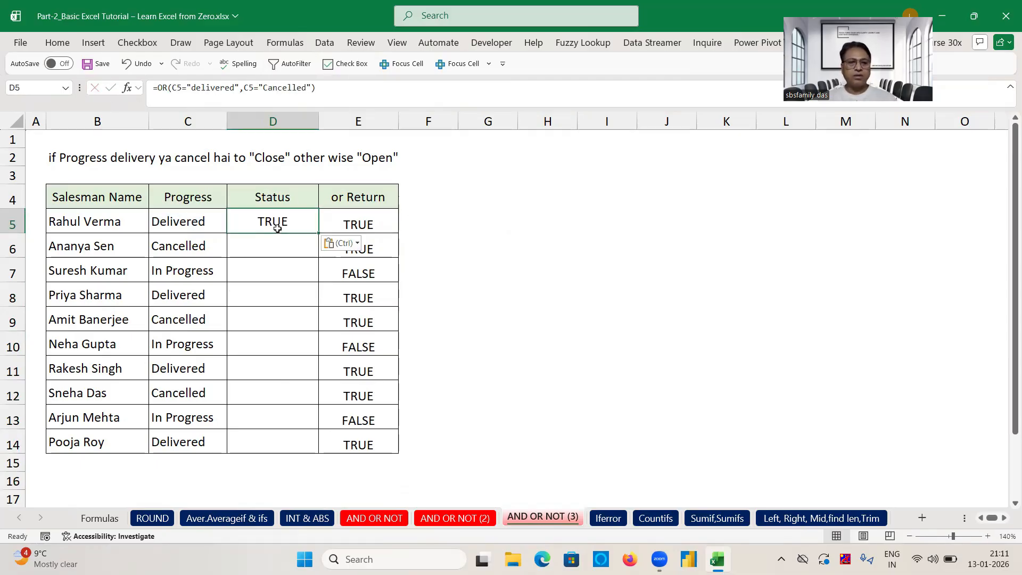
- Wrap the OR test in D5 in an IF that returns "Close" when true and "Open" otherwise
click(158, 89)
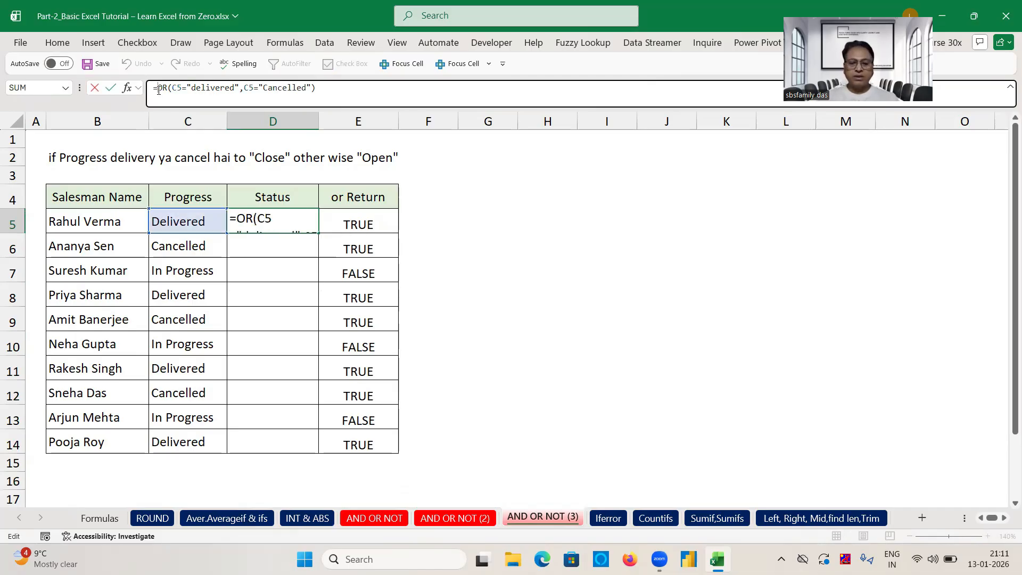
text(if()
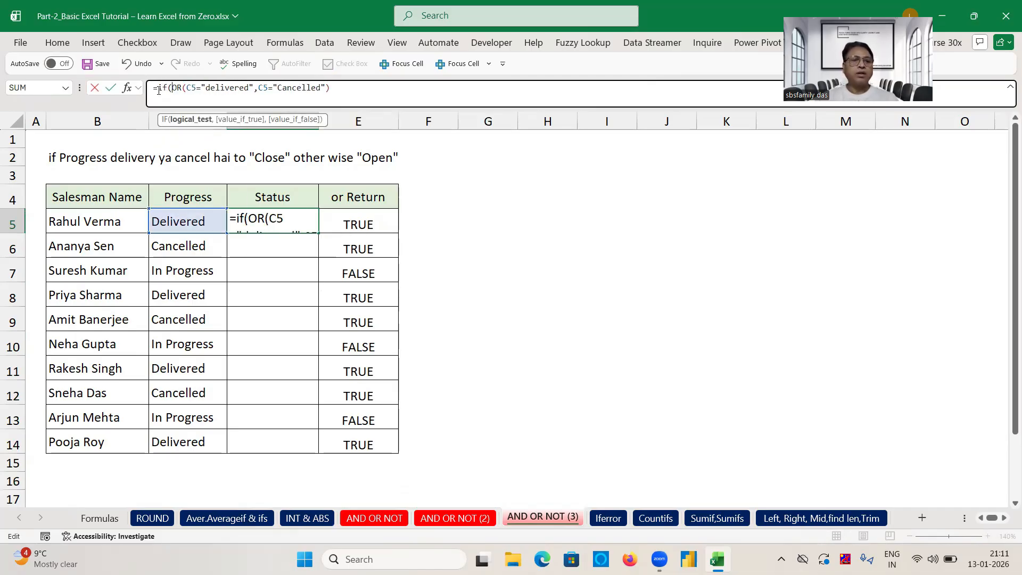
click(350, 89)
text(,)
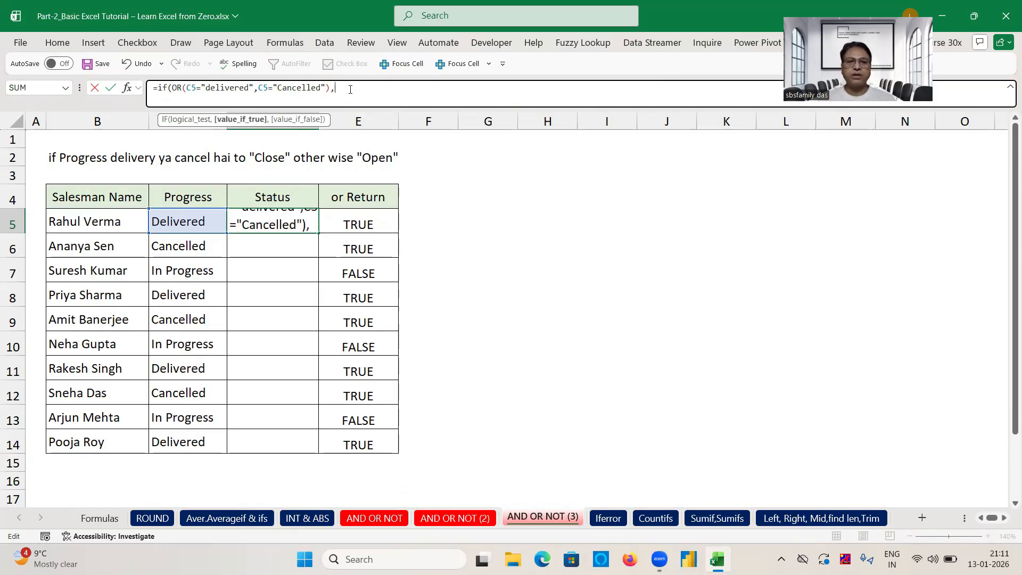
text(")
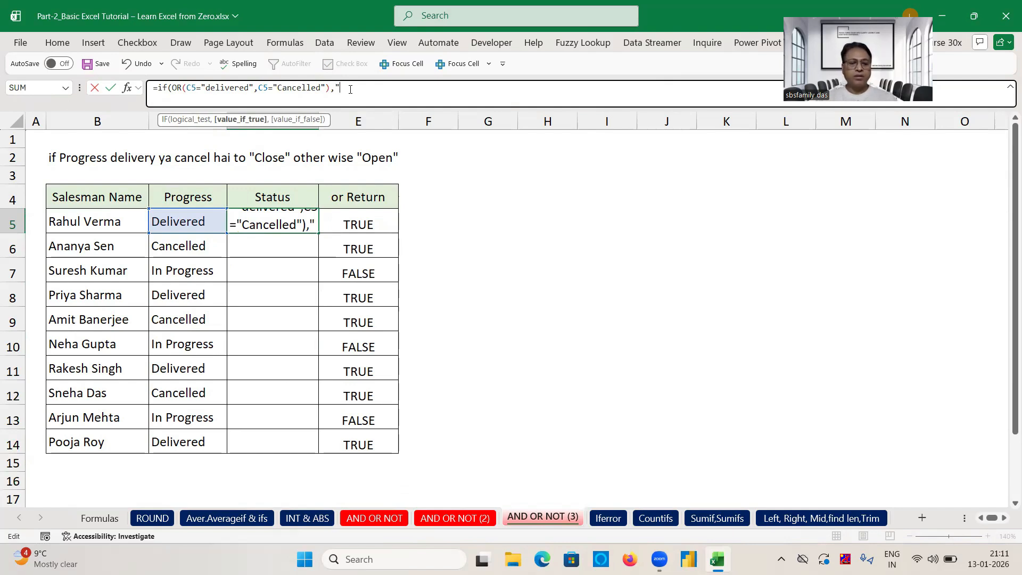
text(Close","Open"))
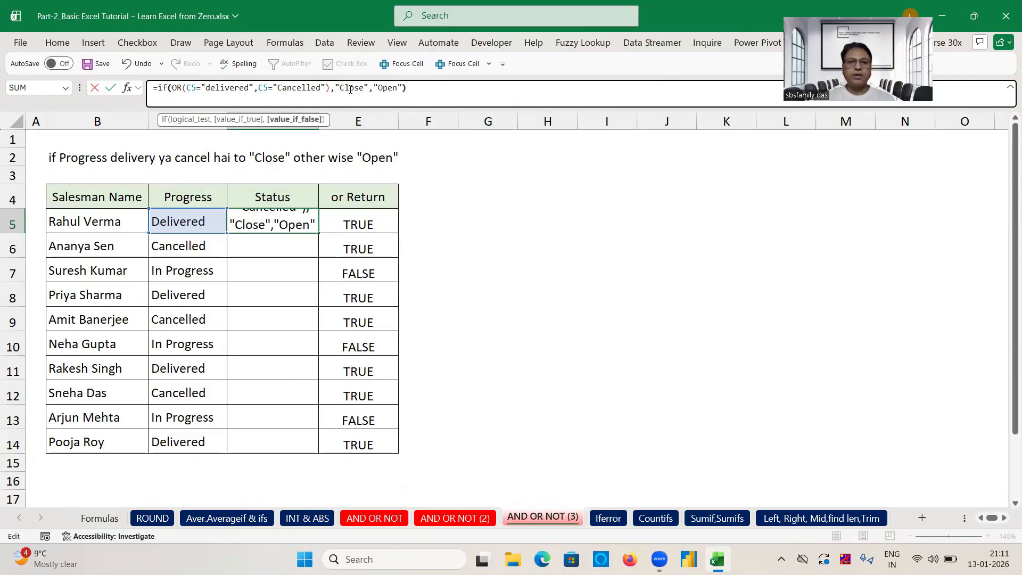
key(Return)
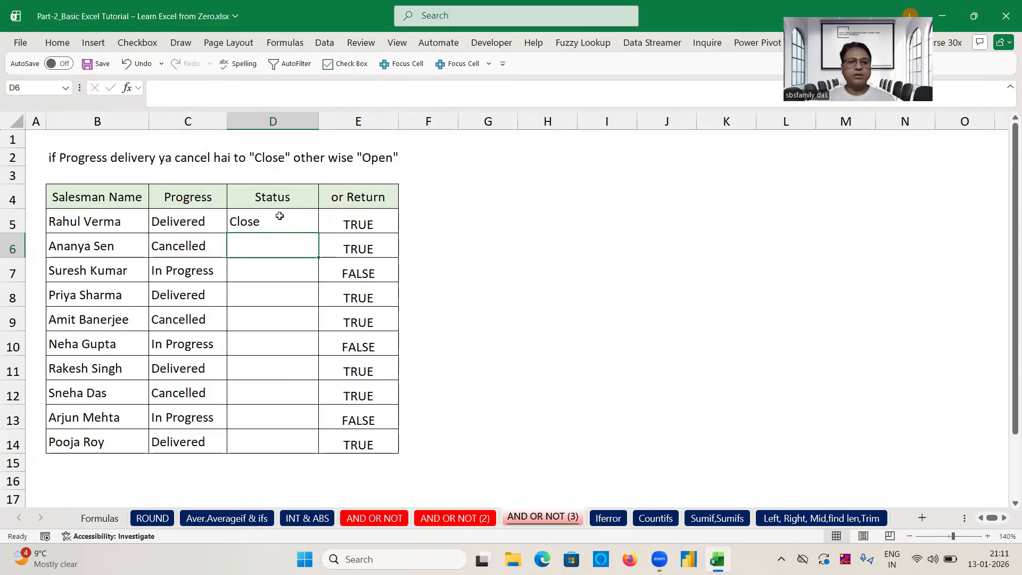
- Copy the Status formula from D5 down to D6:D14 and check the In Progress rows
click(277, 219)
double_click(319, 233)
click(240, 271)
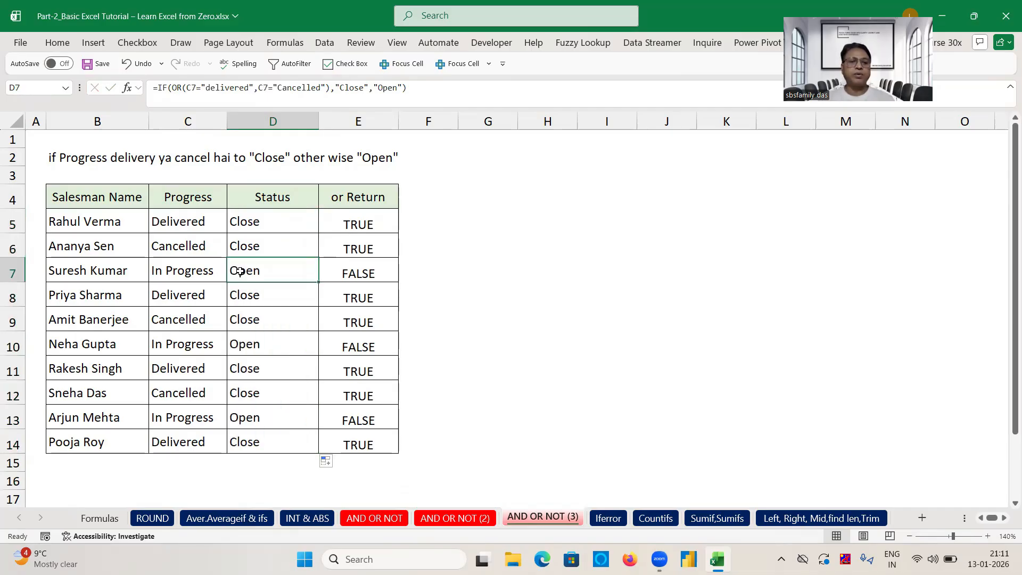
click(243, 351)
click(249, 413)
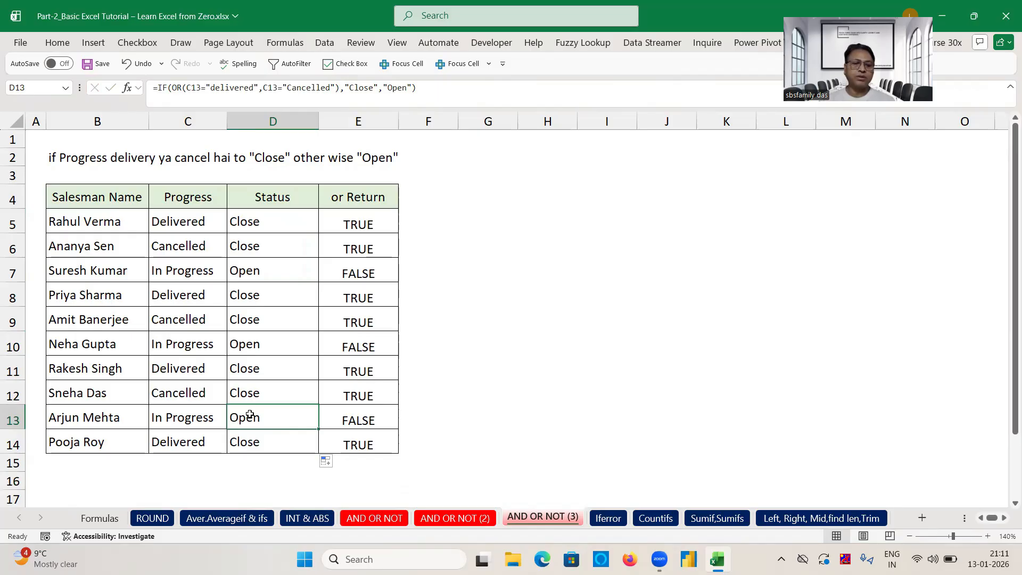
click(247, 444)
click(451, 261)
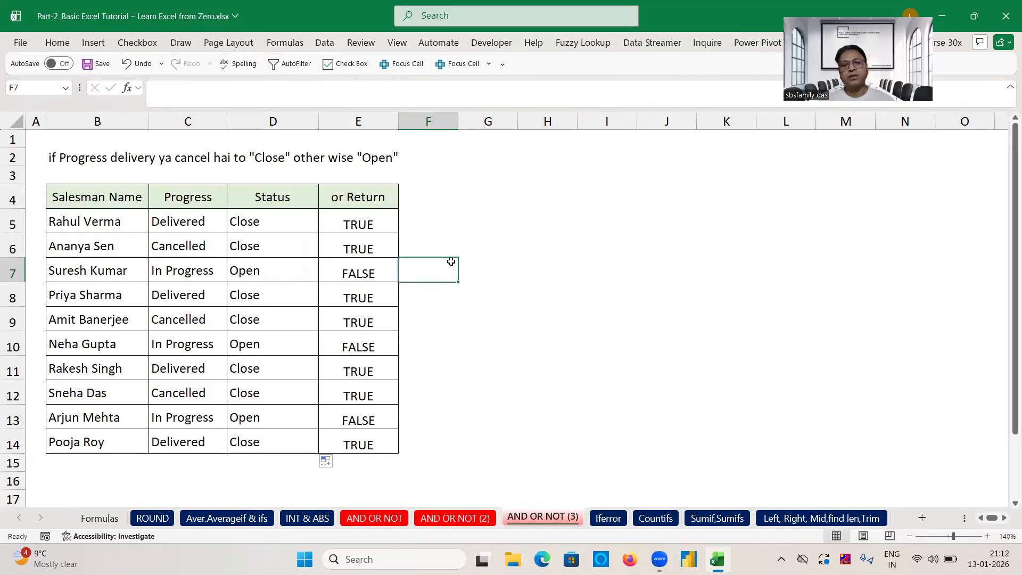
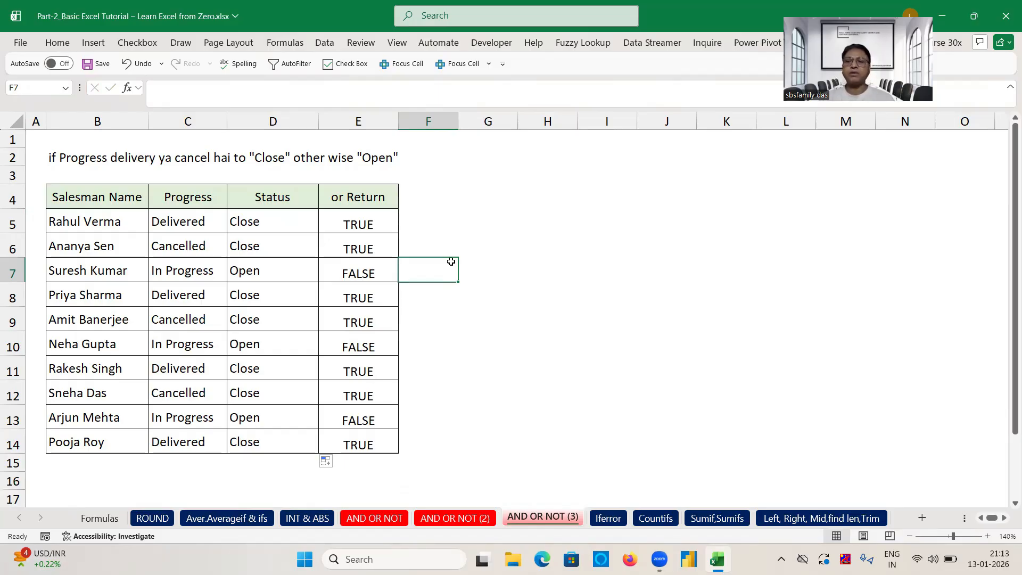
- On the Iferror sheet, enter =AVERAGE(C4:E4) in F4 of the Average column
click(598, 250)
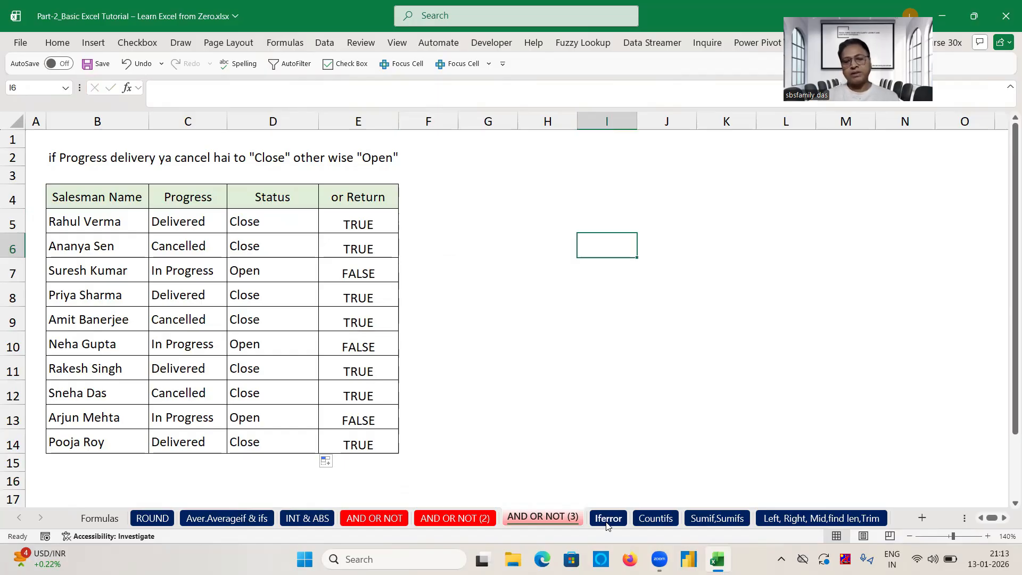
click(606, 518)
click(537, 280)
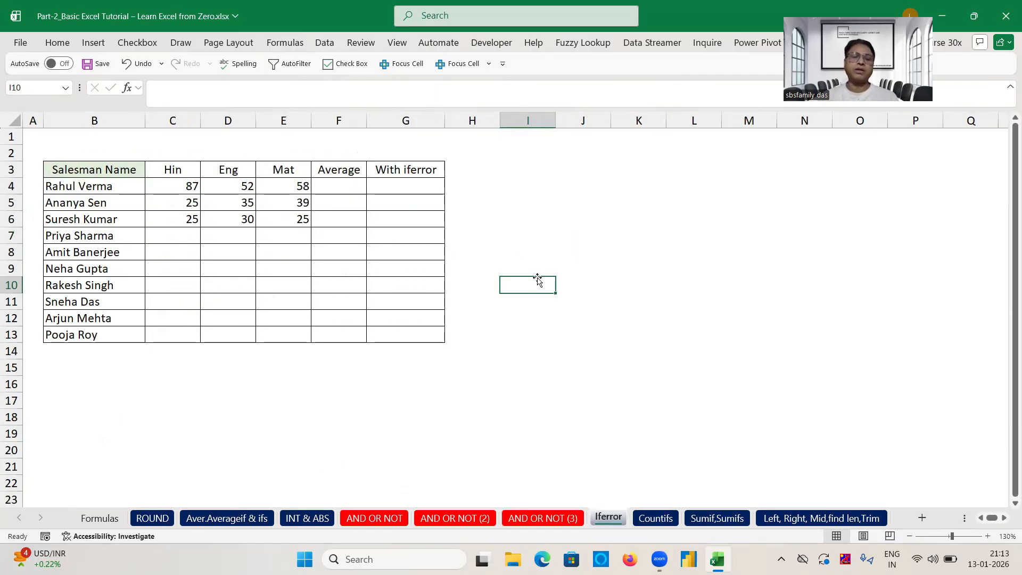
click(343, 183)
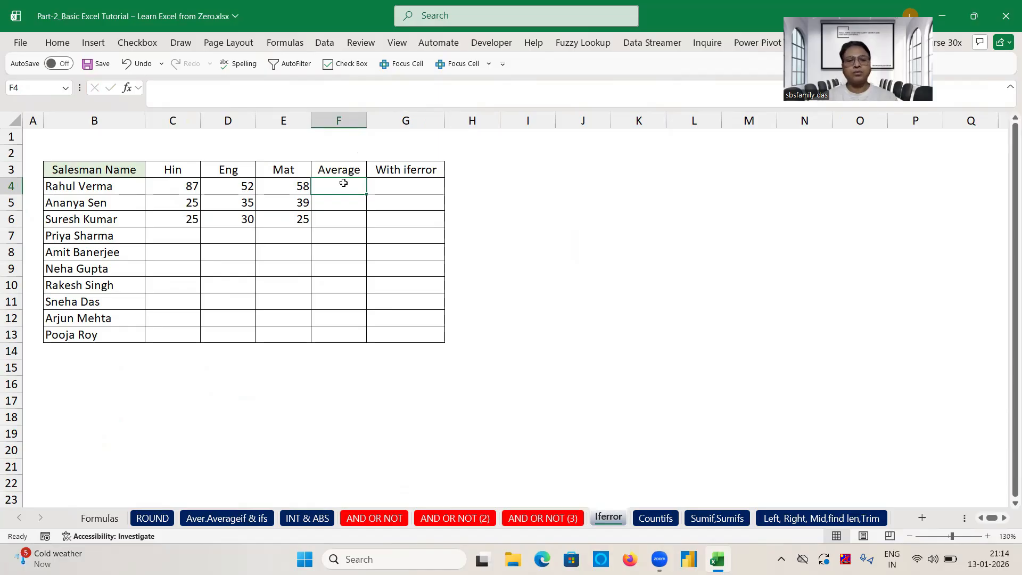
text(=)
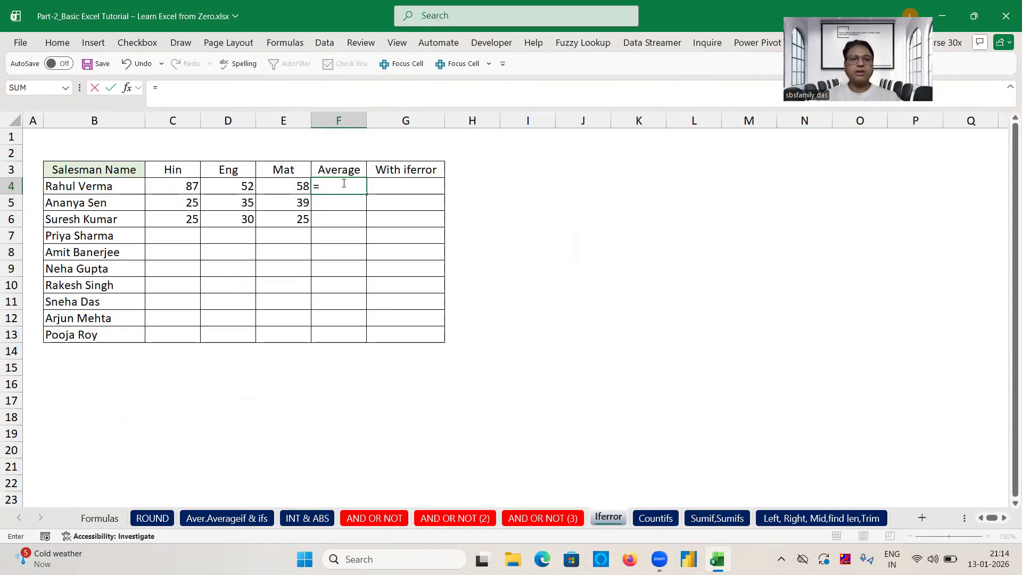
text(ag)
key(BackSpace)
text(v)
key(Down)
key(Tab)
drag(194, 185, 298, 186)
key(Return)
- Copy the AVERAGE formula from F4 down to F5:F13 and inspect the formula in F7
click(358, 186)
drag(366, 194, 362, 336)
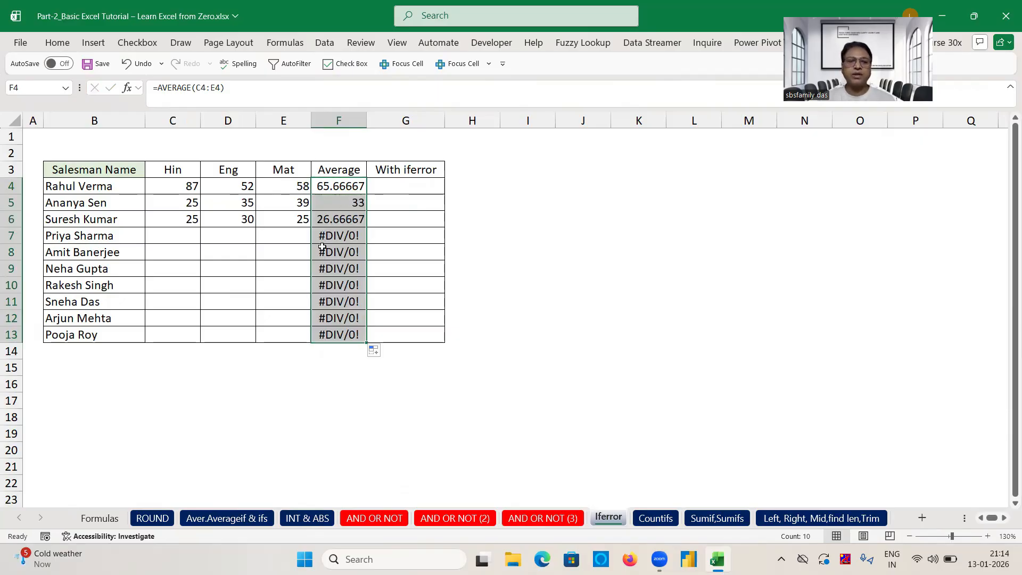
click(347, 237)
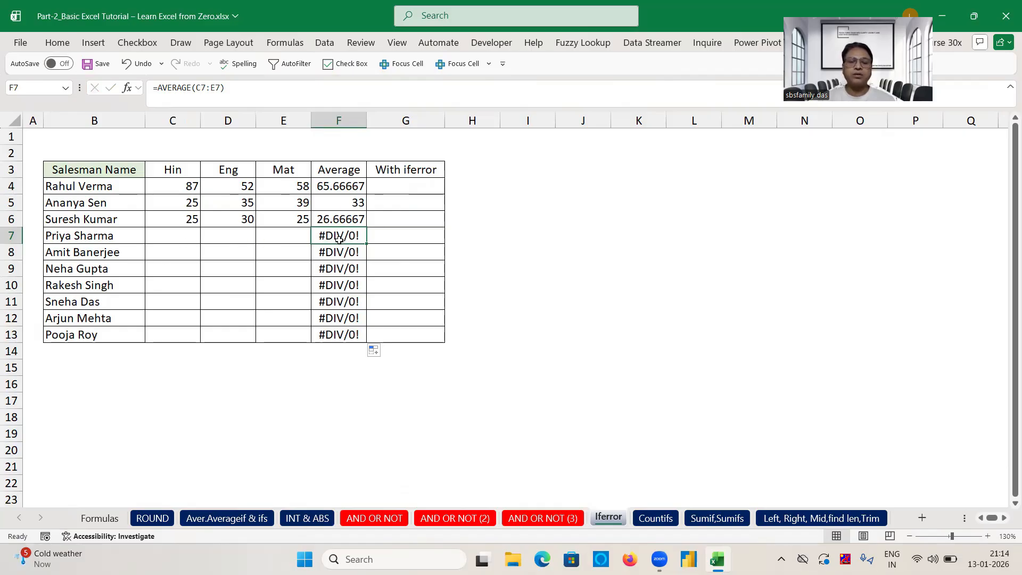
- Reuse the average formula from F4 by entering =AVERAGE(C4:E4) in G4 of the With iferror column
click(392, 187)
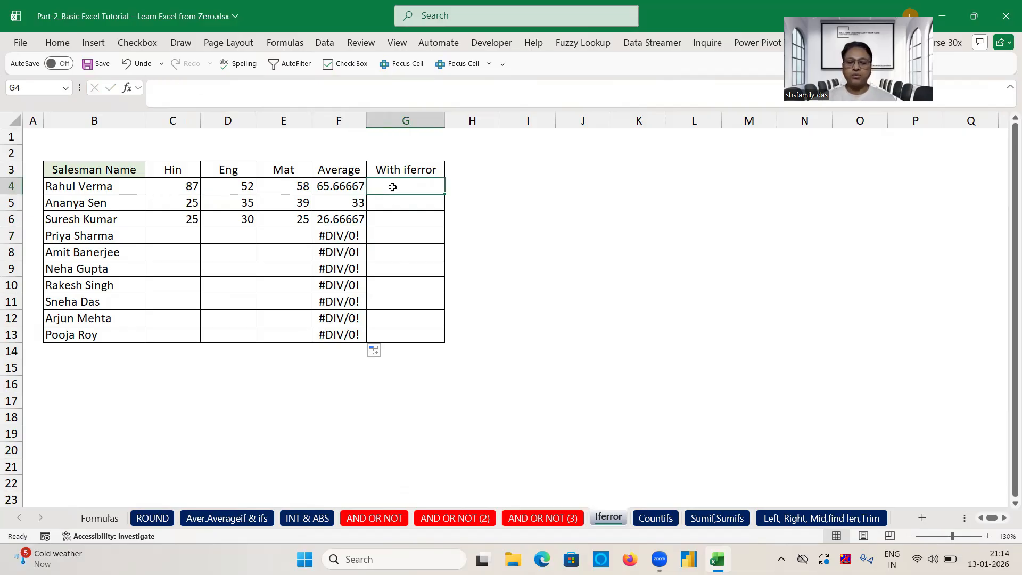
click(339, 191)
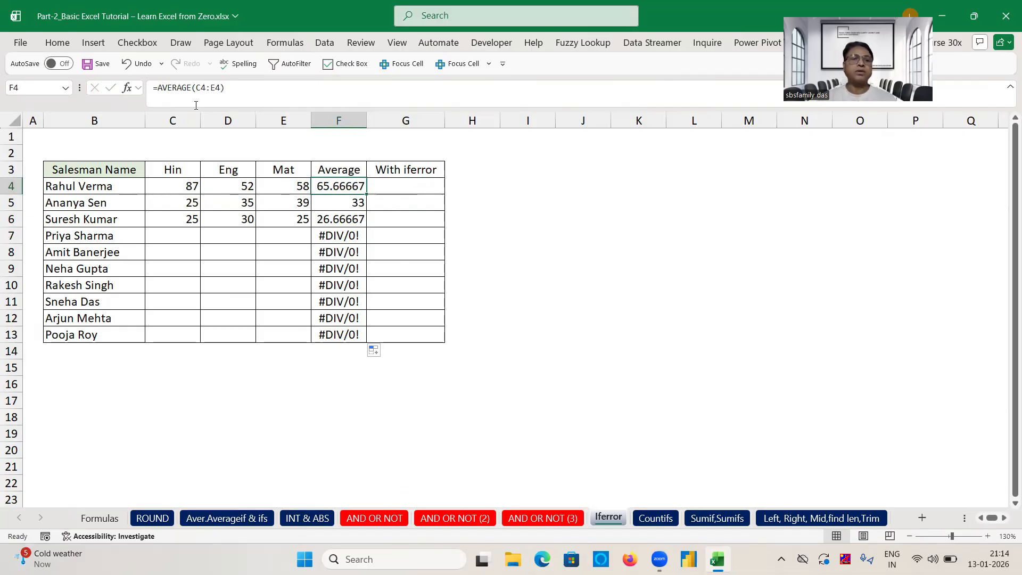
click(155, 89)
key(Escape)
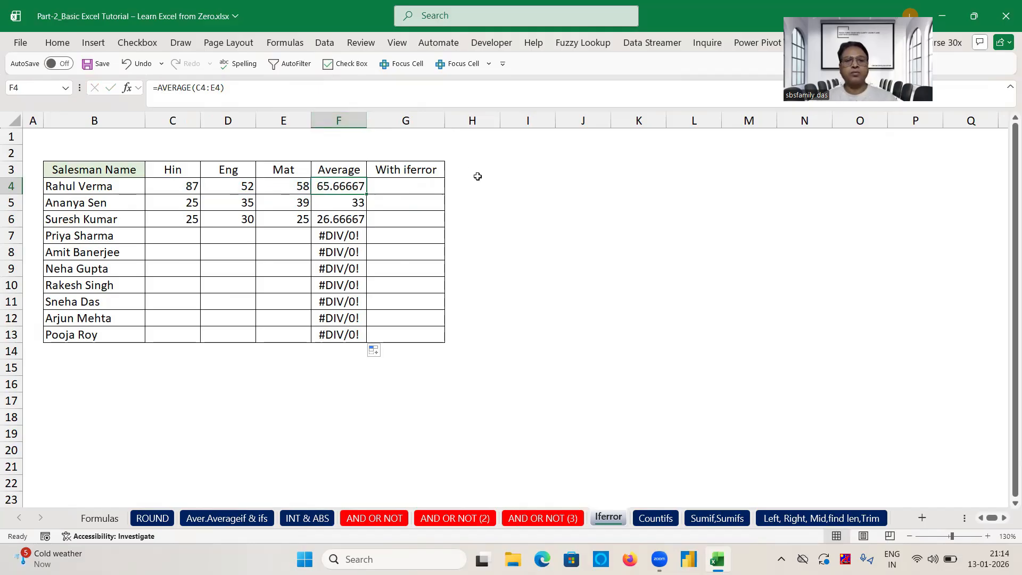
click(407, 189)
text(=AVERAGE(C4:E4))
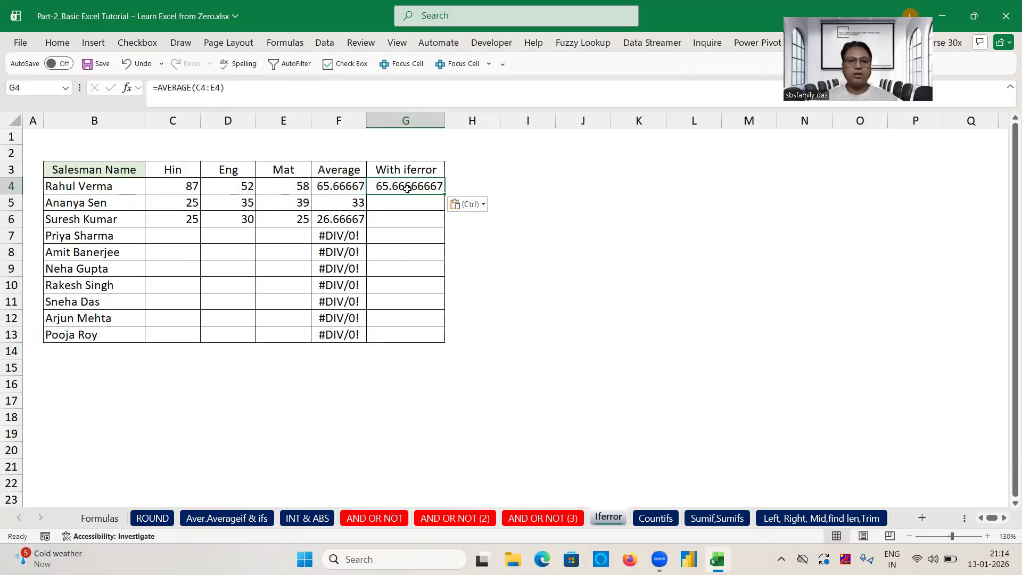
- Wrap the G4 formula as =IFERROR(AVERAGE(C4:E4),"") and copy it down to G5:G13
click(159, 88)
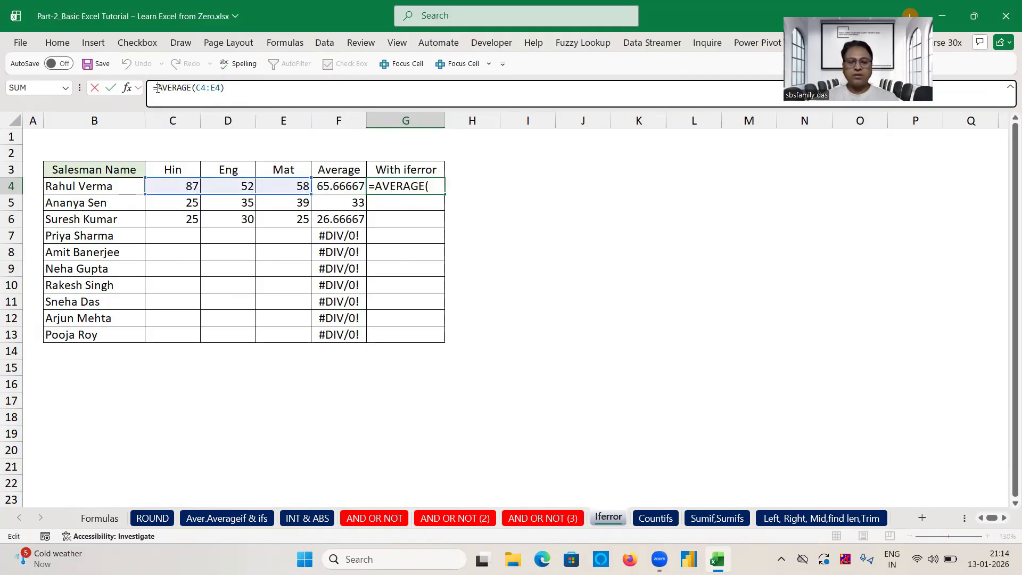
text(if)
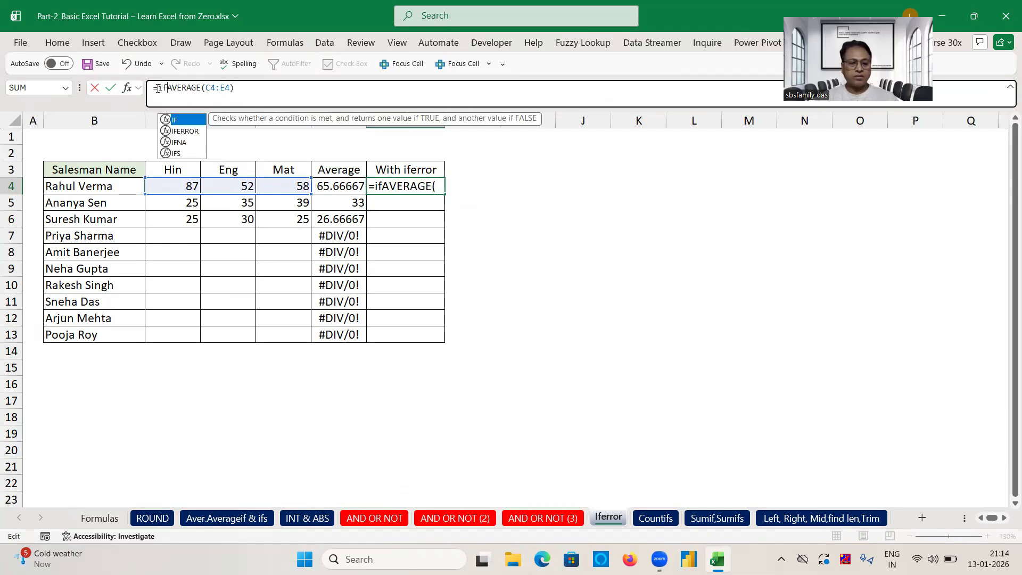
key(Down)
key(Tab)
text(,)
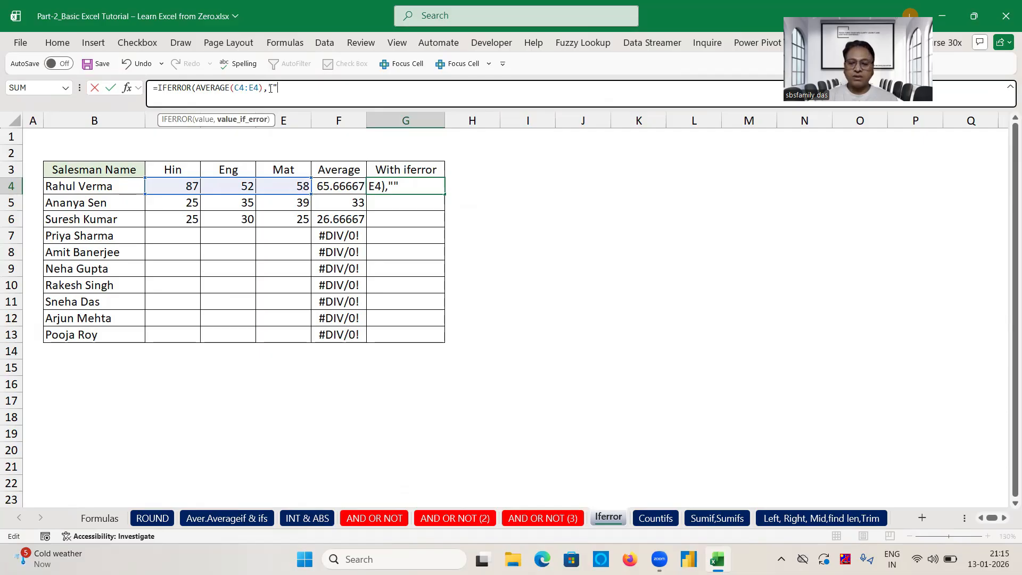
text("")
key(Return)
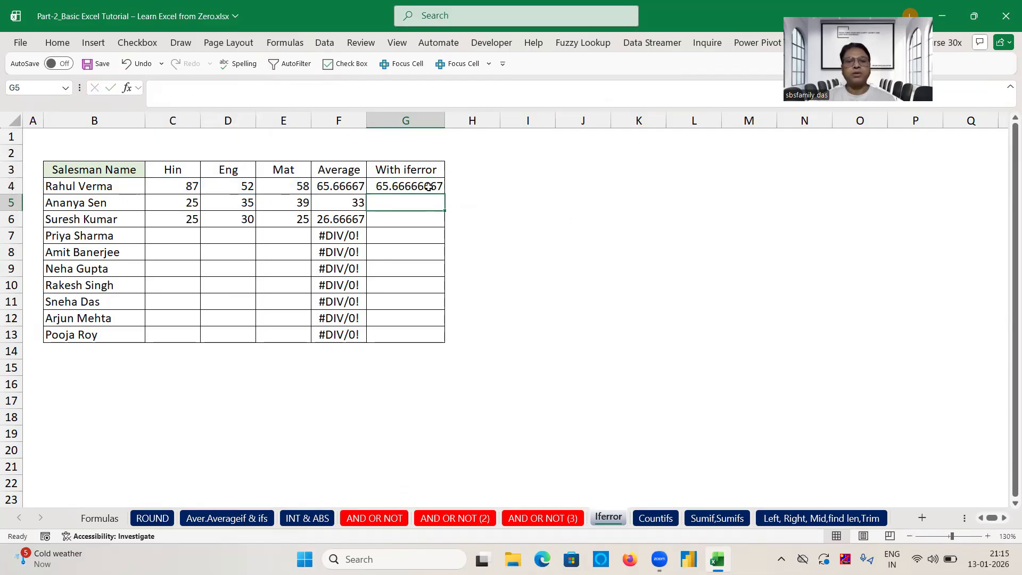
click(429, 186)
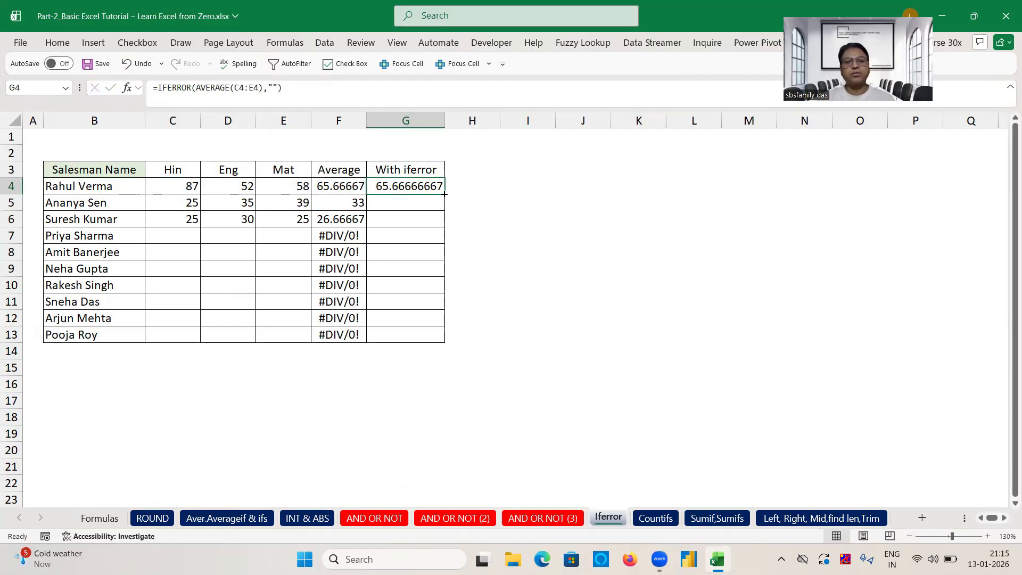
double_click(445, 194)
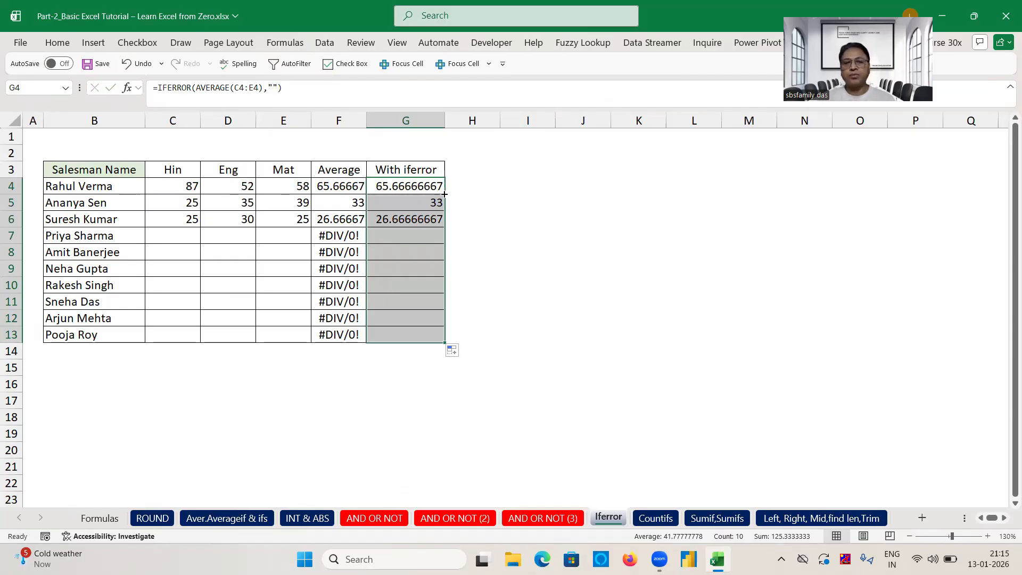
- Enter the marks 25, 50 and 30 for Hin, Eng and Mat in row 10
click(183, 287)
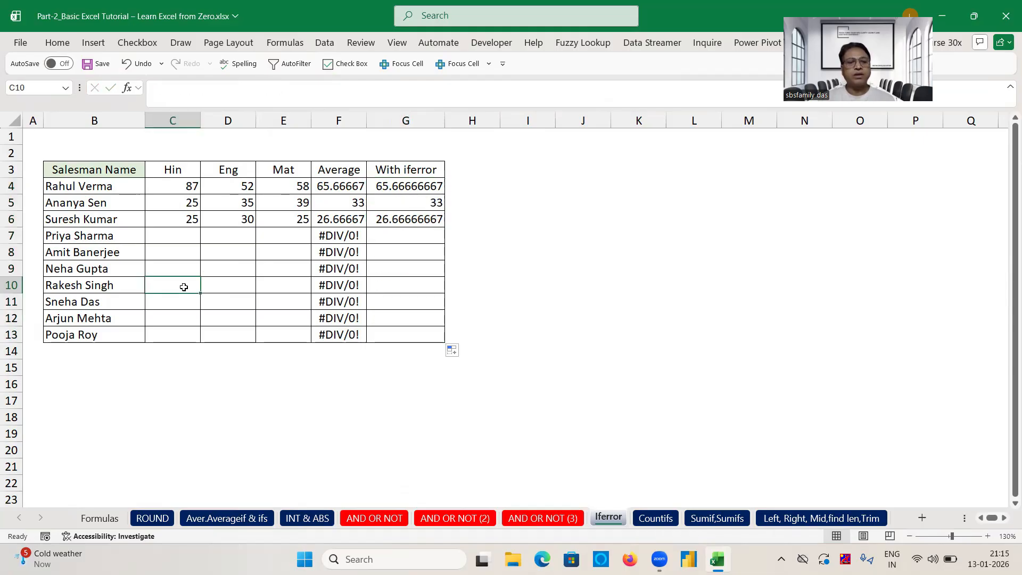
text(25)
key(Tab)
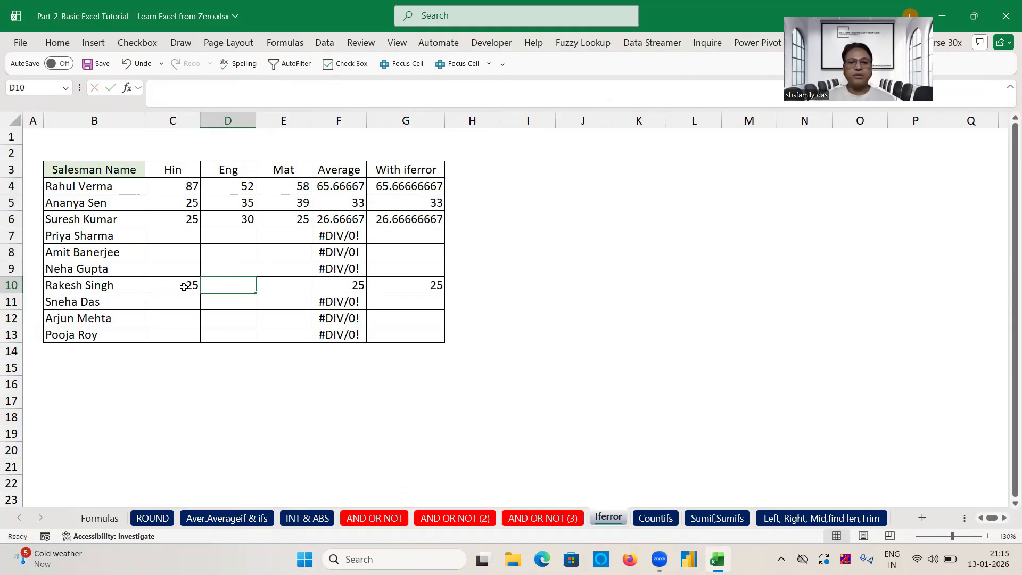
text(50)
key(Tab)
text(30)
key(Down)
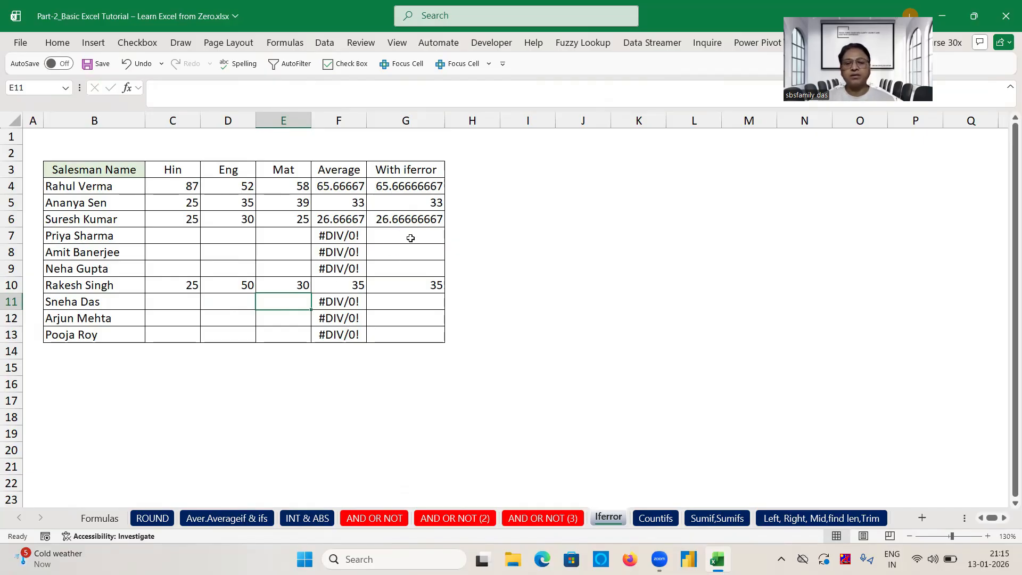
- On the Countifs sheet, enter =COUNTIF(E3:E12,H3) in I3 to count the students of the gender in H3
click(550, 303)
key(ctrl+Page_Down)
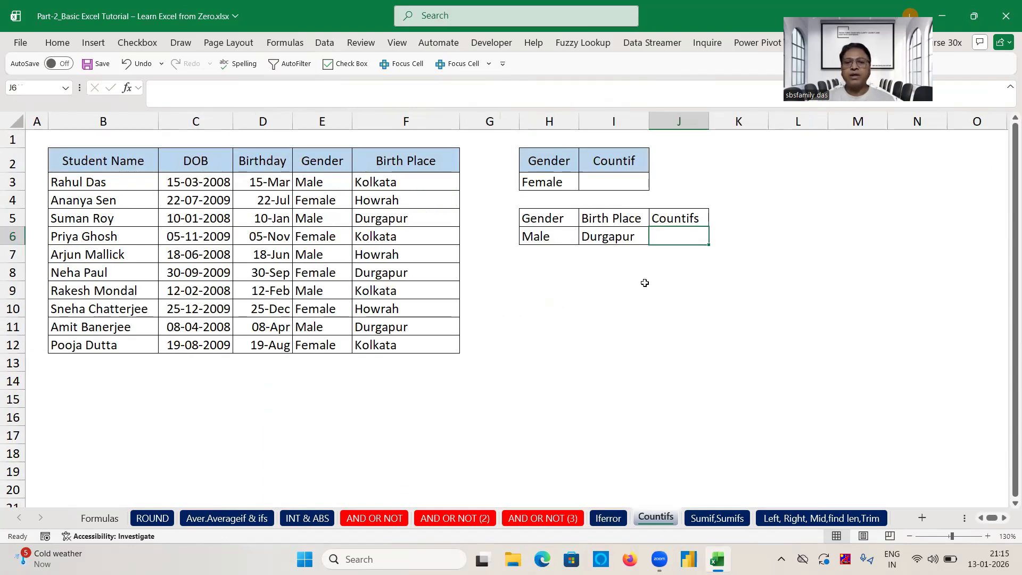
click(613, 335)
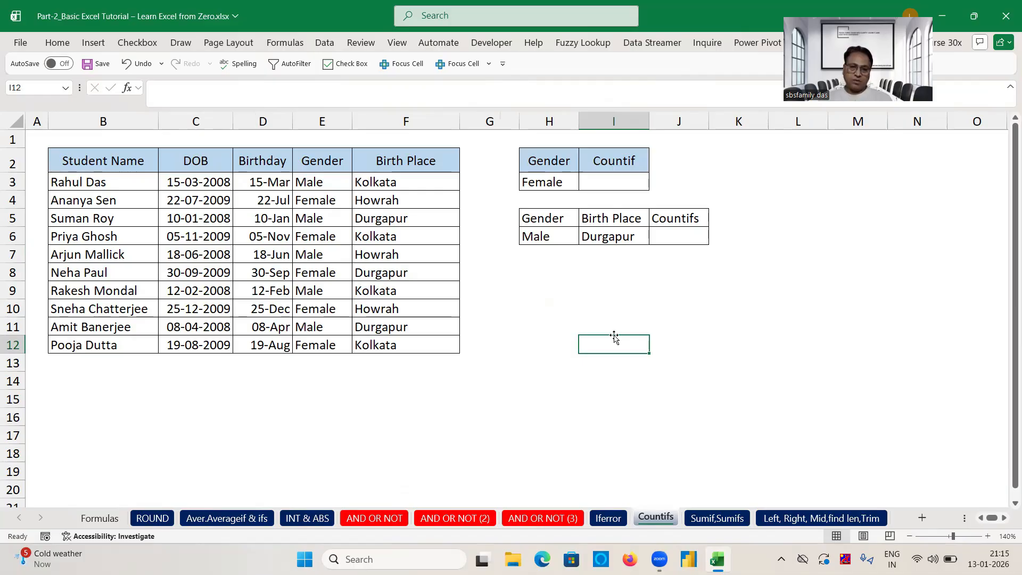
click(615, 180)
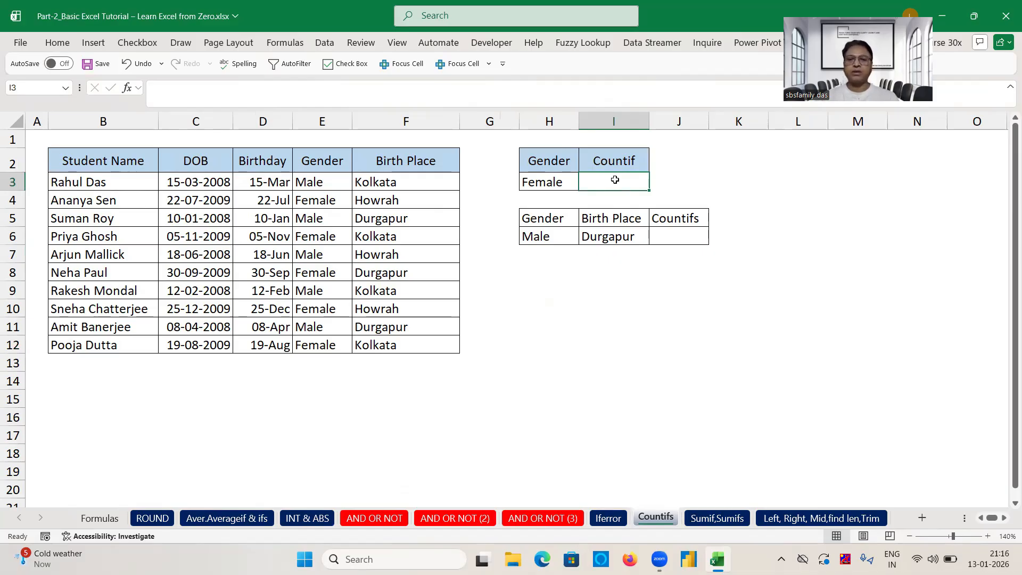
text(=count)
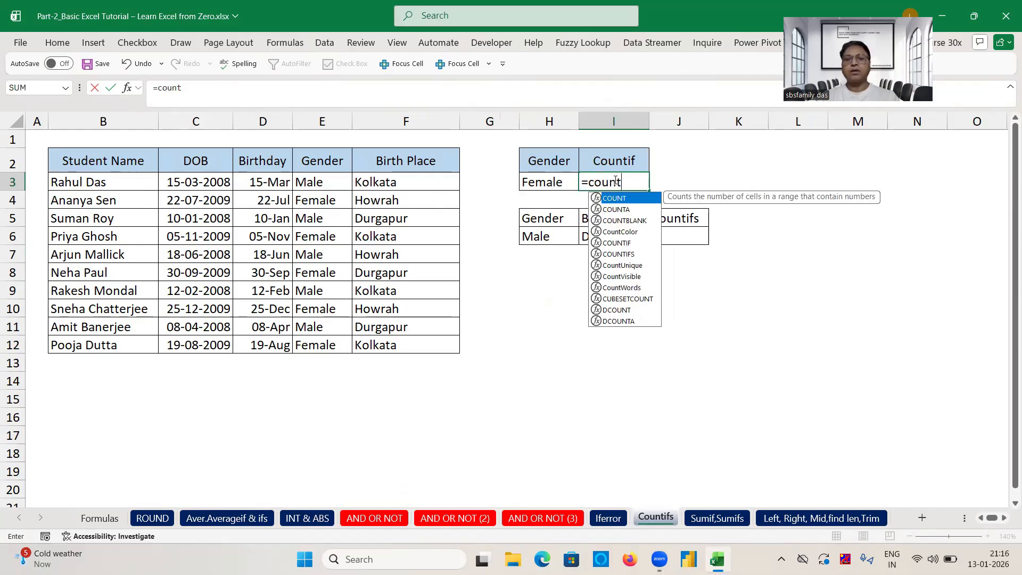
text(if()
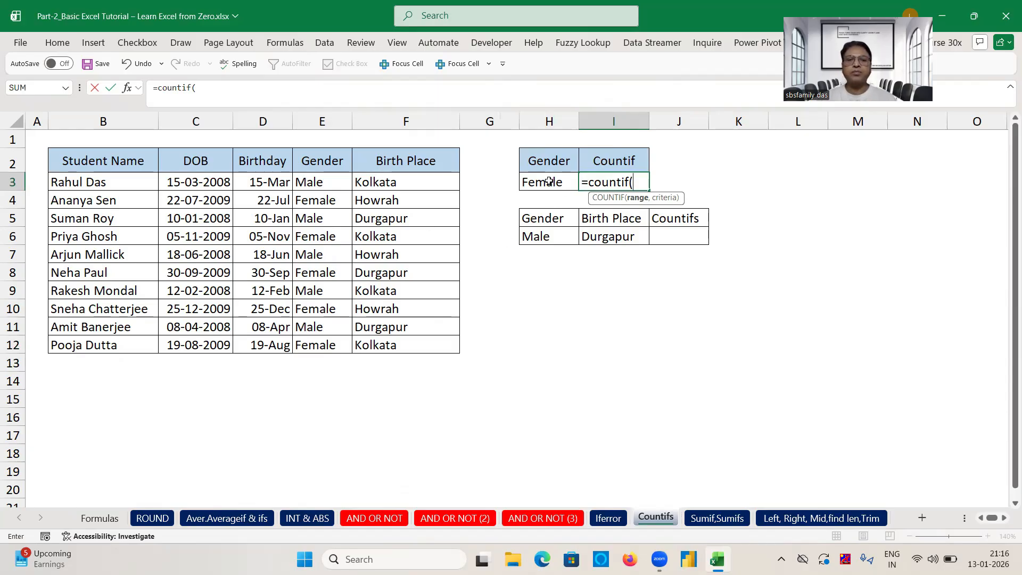
click(312, 179)
key(ctrl+shift+Down)
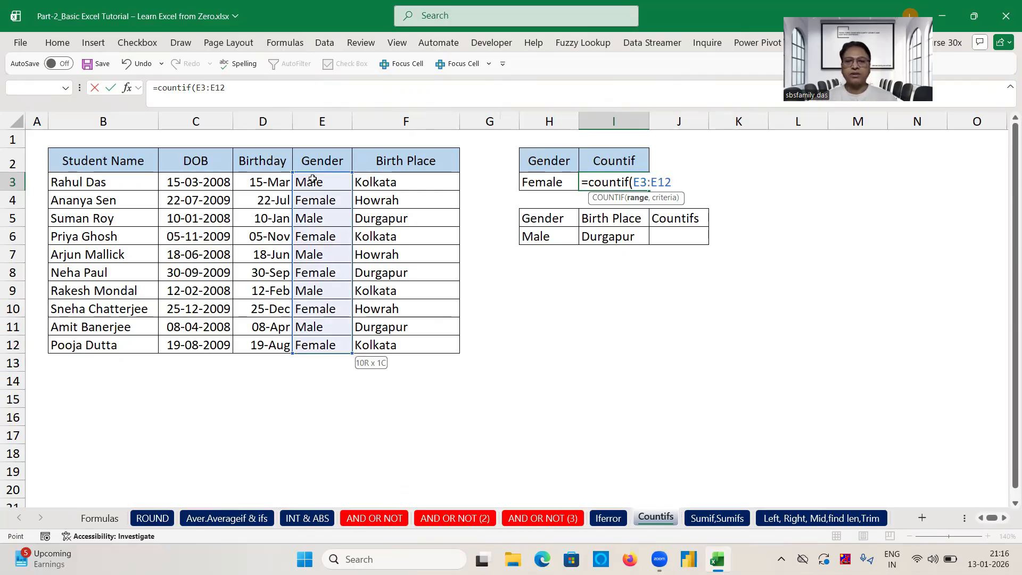
text(,)
click(559, 183)
text())
key(Return)
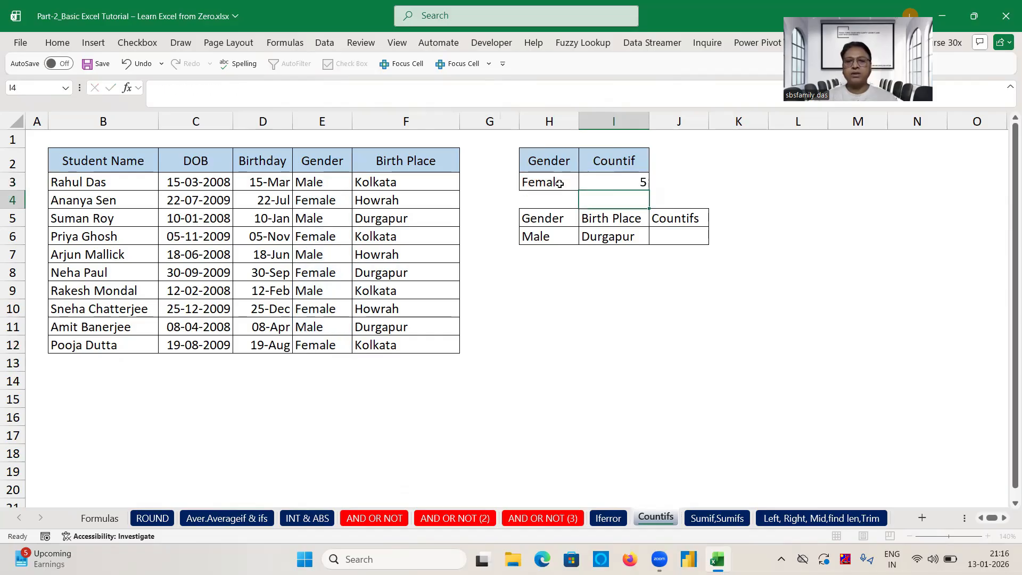
- Go through the Gender column from E4 to E12 to check the Female entries against the count
click(330, 198)
key(Down)
key(Down)
key(Down)
key(Down)
key(Down)
key(Down)
key(Down)
key(Down)
- Change the gender criterion in H3 to Male
click(549, 182)
click(586, 183)
click(539, 197)
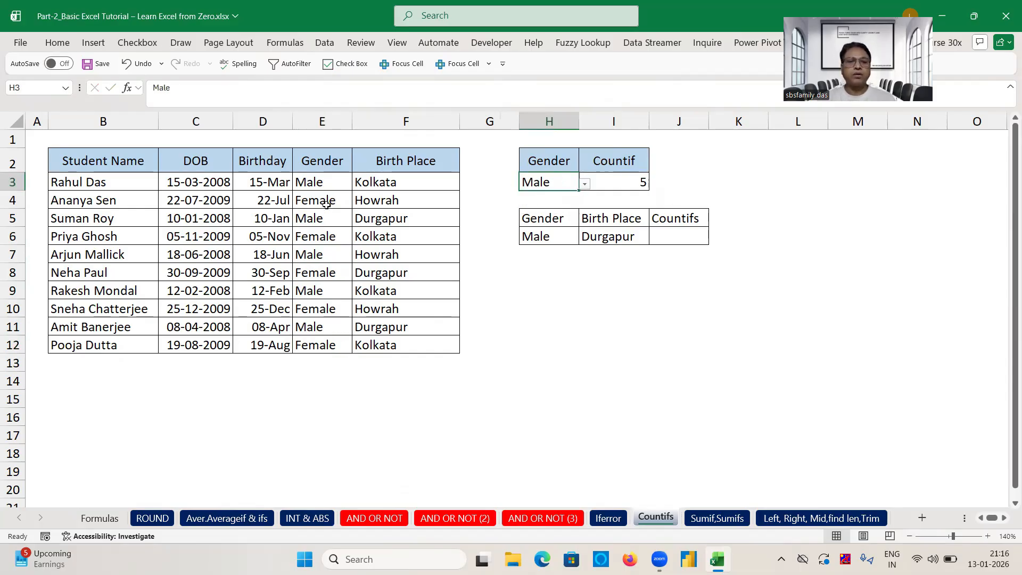
- Enter =COUNTIFS(E3:E12,H6,F3:F12,I6) in J6 to count students matching both the gender and the birth place
click(687, 238)
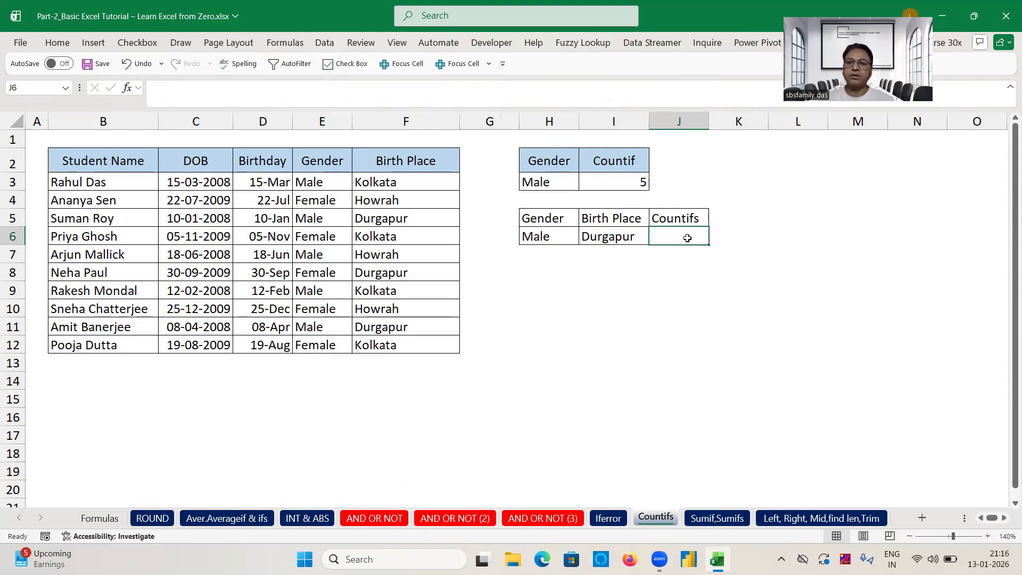
text(=countifs()
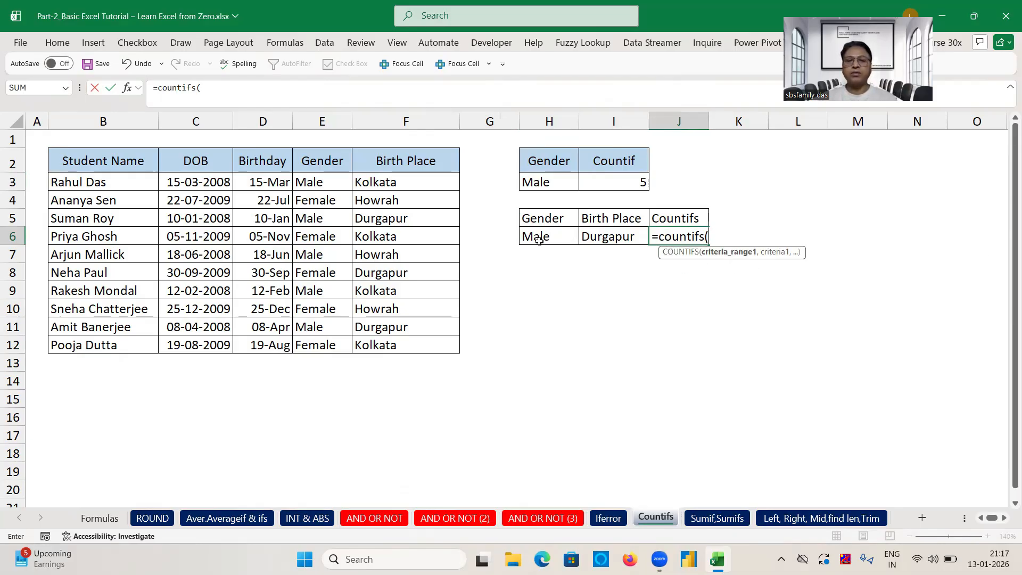
drag(314, 182, 320, 345)
text(,)
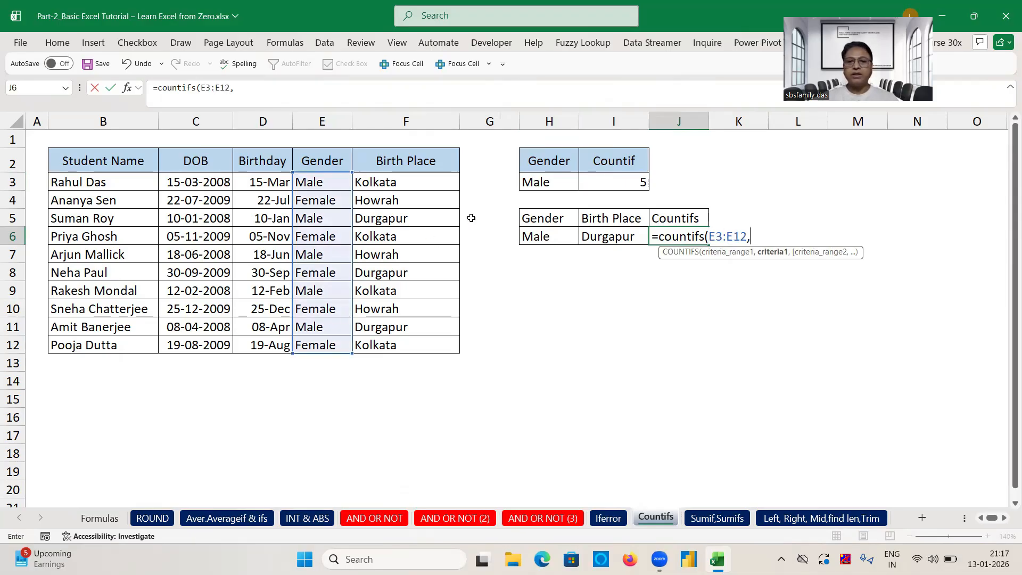
click(534, 235)
text(,)
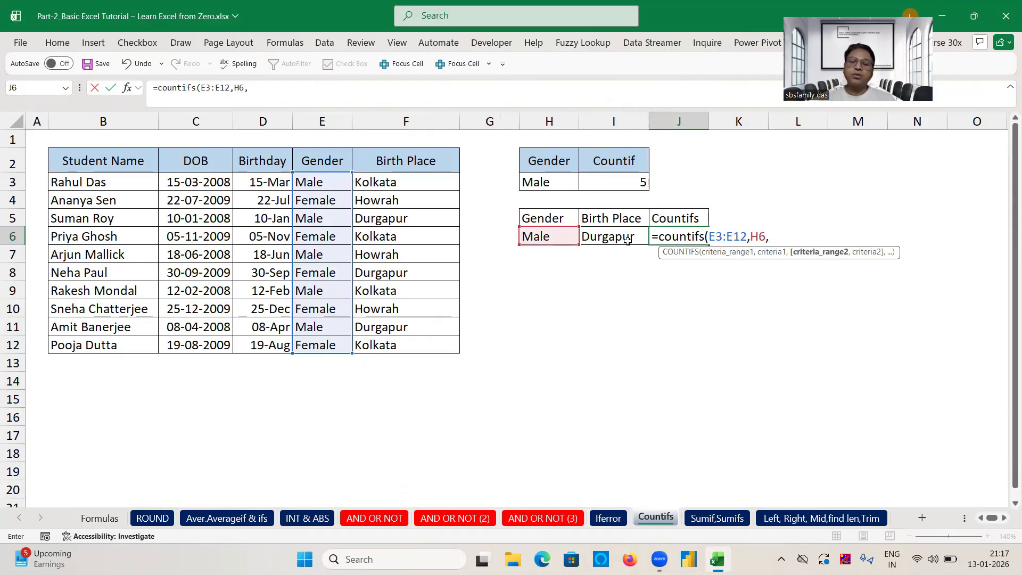
click(372, 184)
drag(372, 184, 450, 346)
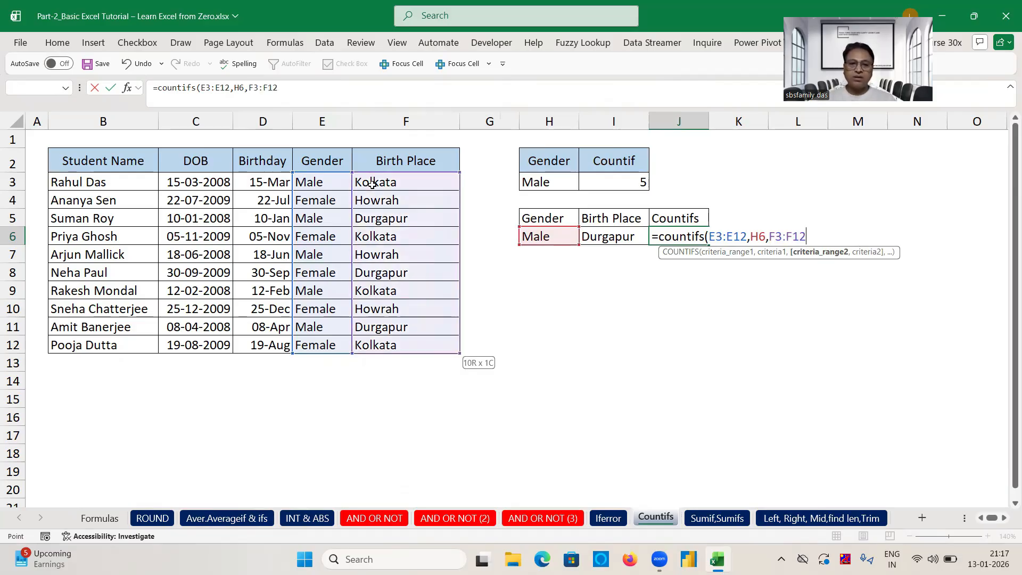
text(,)
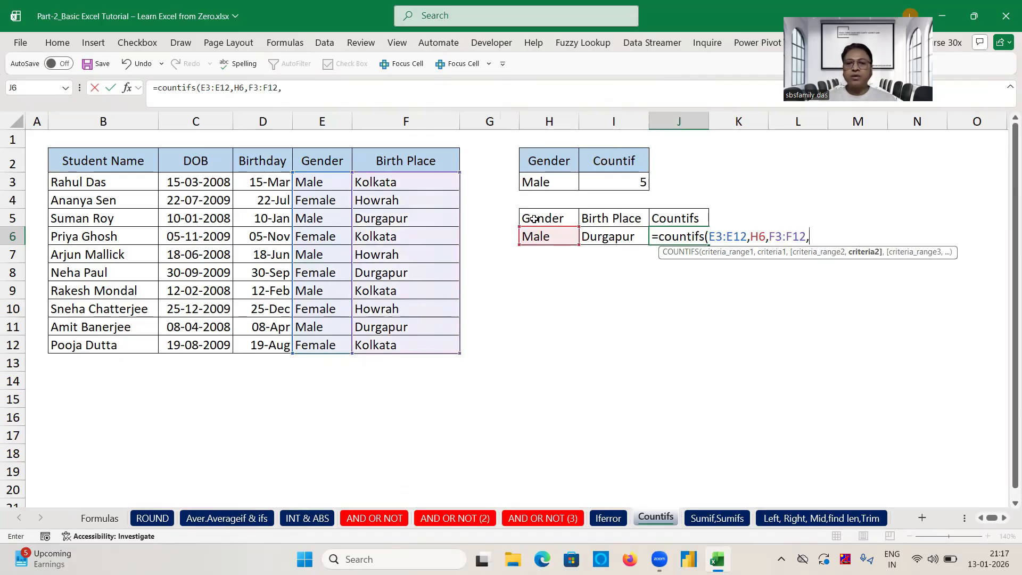
click(605, 241)
text())
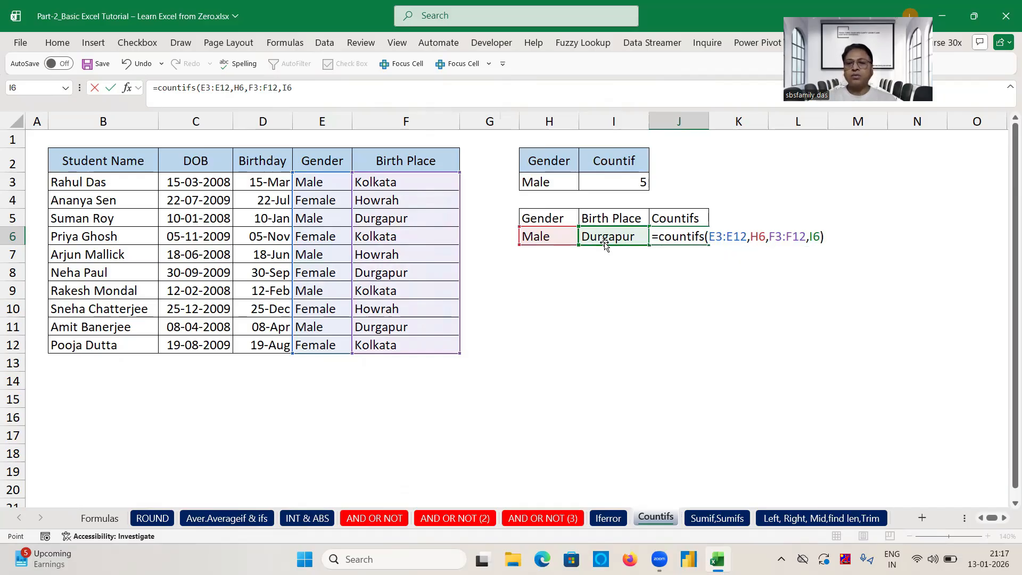
key(Return)
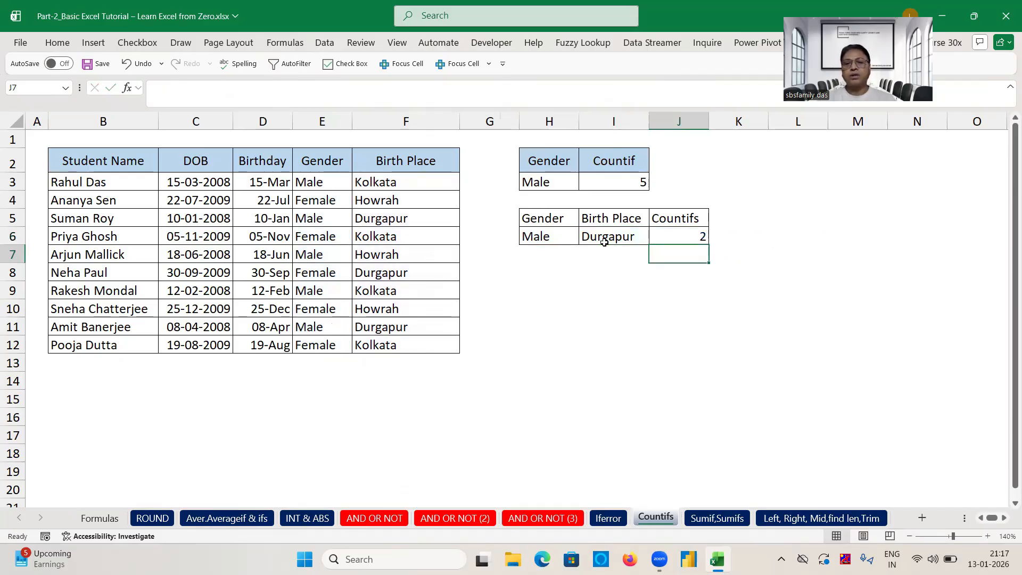
- Check the gender of the Durgapur rows in the student table and save the workbook
click(396, 219)
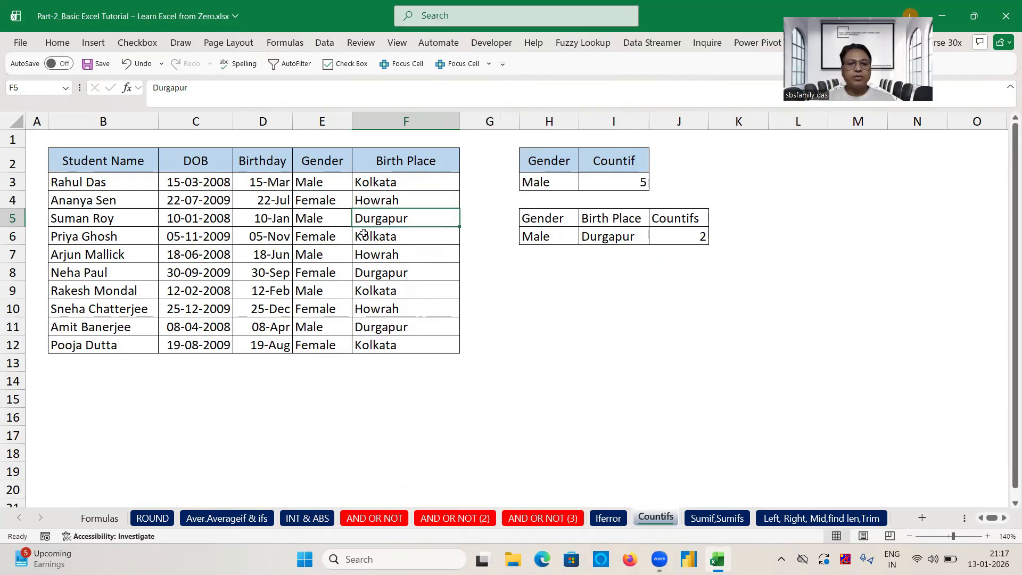
click(378, 274)
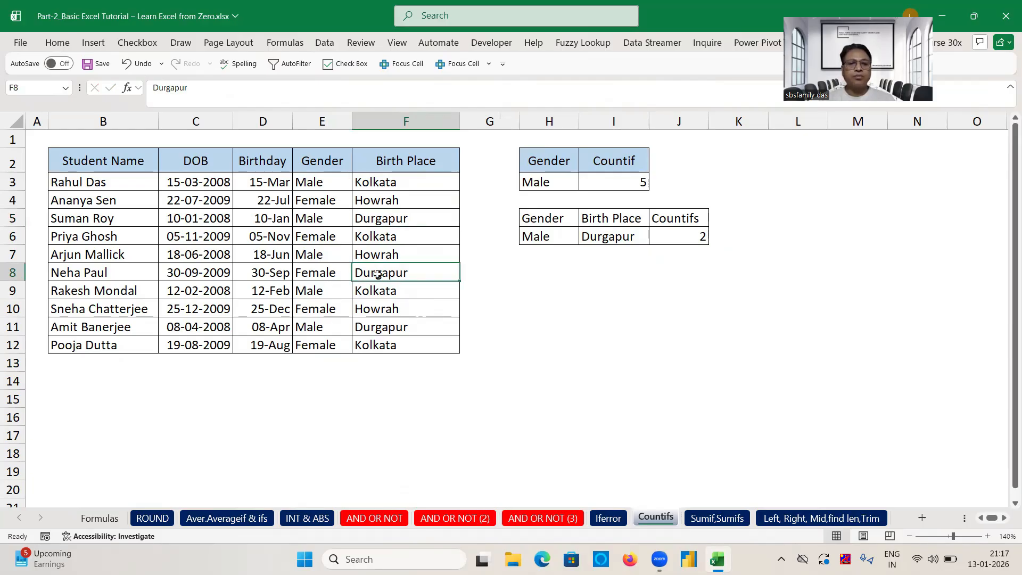
click(308, 331)
click(381, 332)
click(568, 309)
key(ctrl+s)
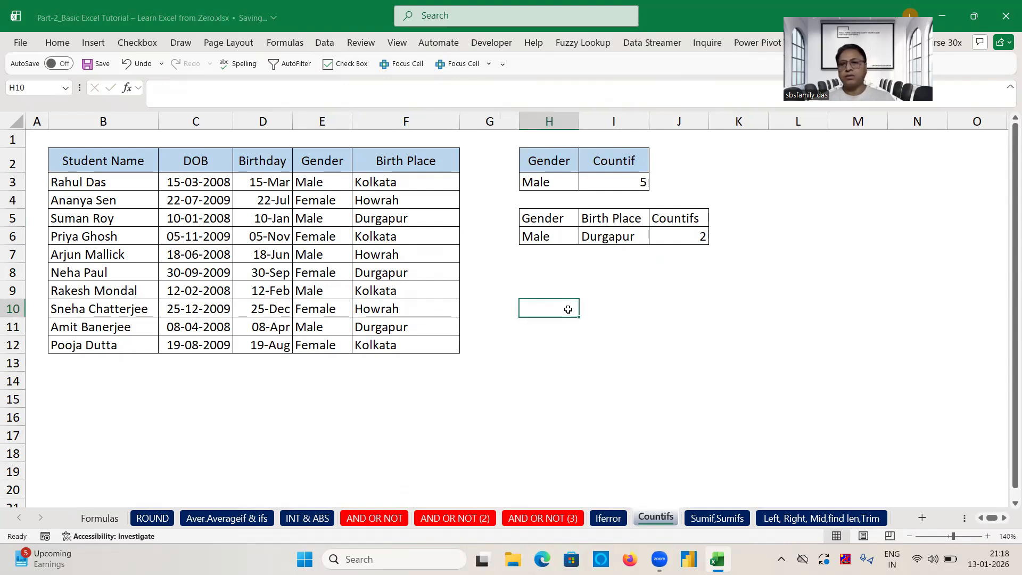
- On the Sumif,Sumifs sheet, enter =SUMIF($D$11:$D$35,B4,E11:E35) in C4 to total the sales for the state in B4
click(645, 328)
click(709, 517)
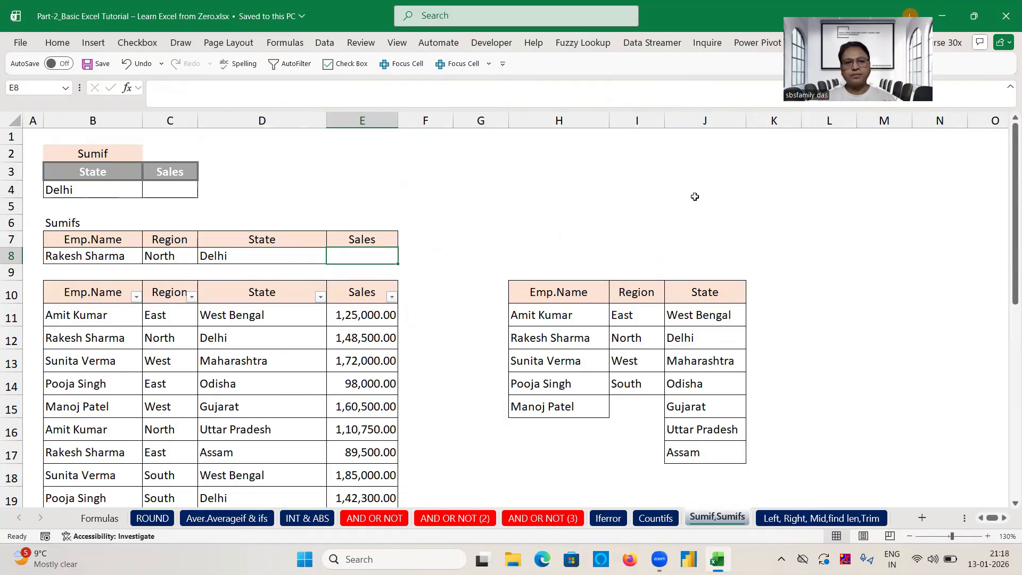
click(191, 192)
text(=)
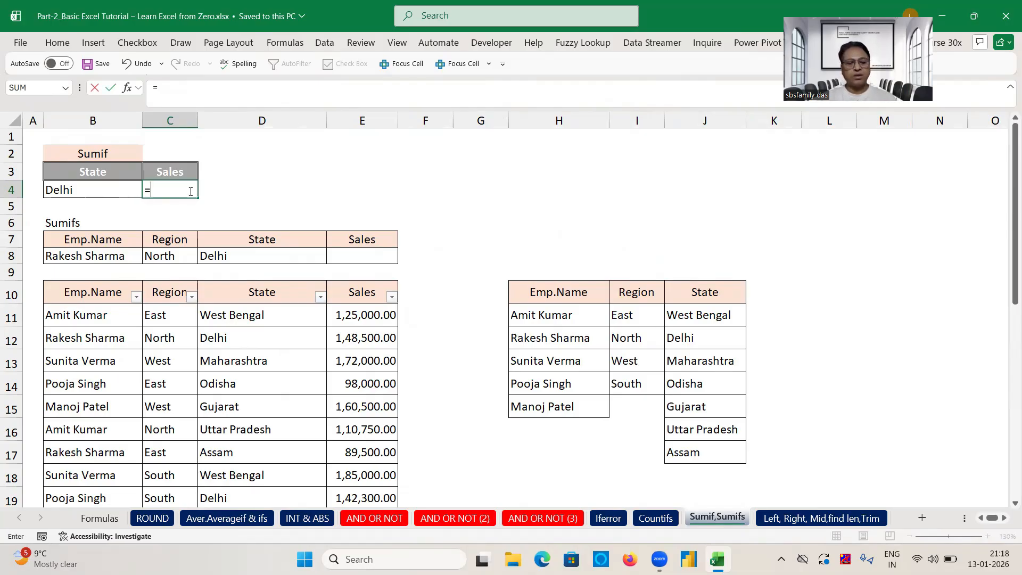
text(sumif()
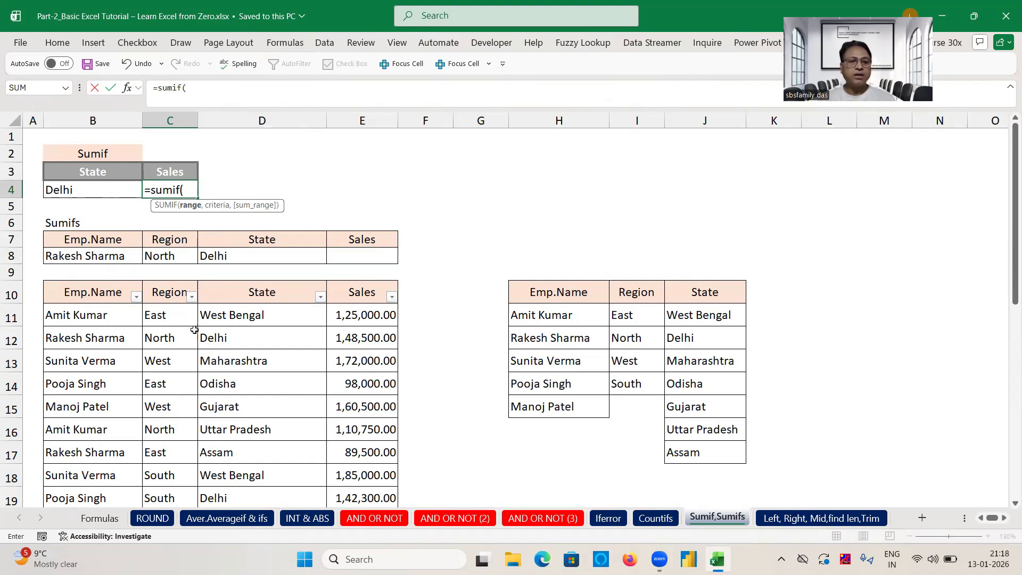
click(224, 318)
key(ctrl+shift+Down)
key(F4)
text(,)
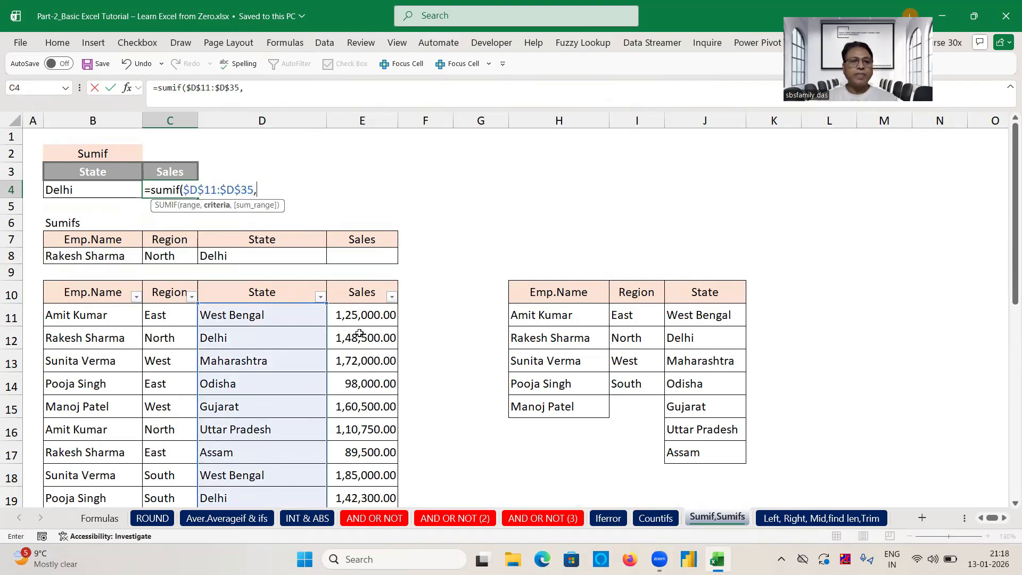
click(82, 190)
text(,)
click(343, 318)
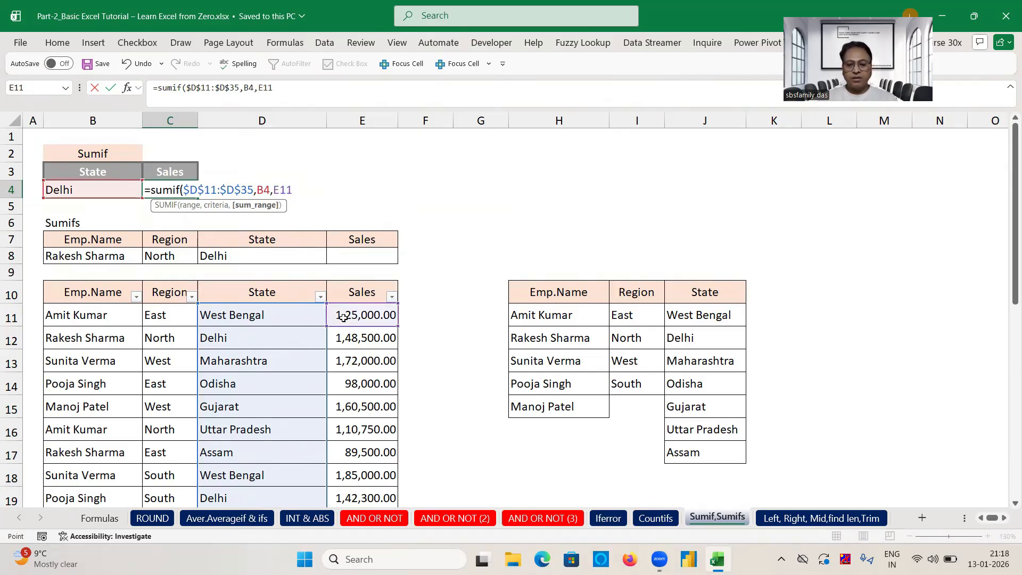
key(ctrl+shift+Down)
key(Return)
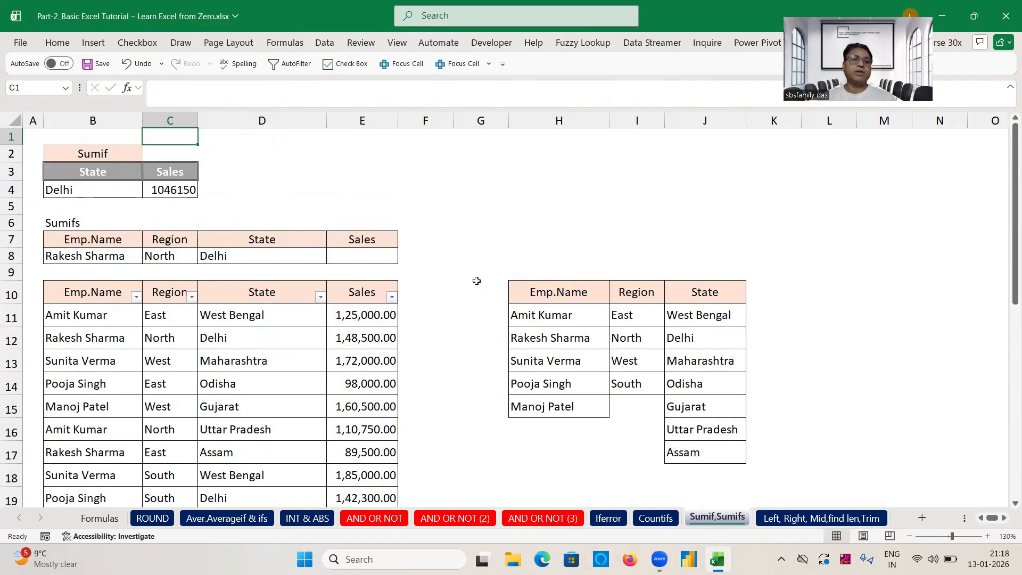
click(320, 297)
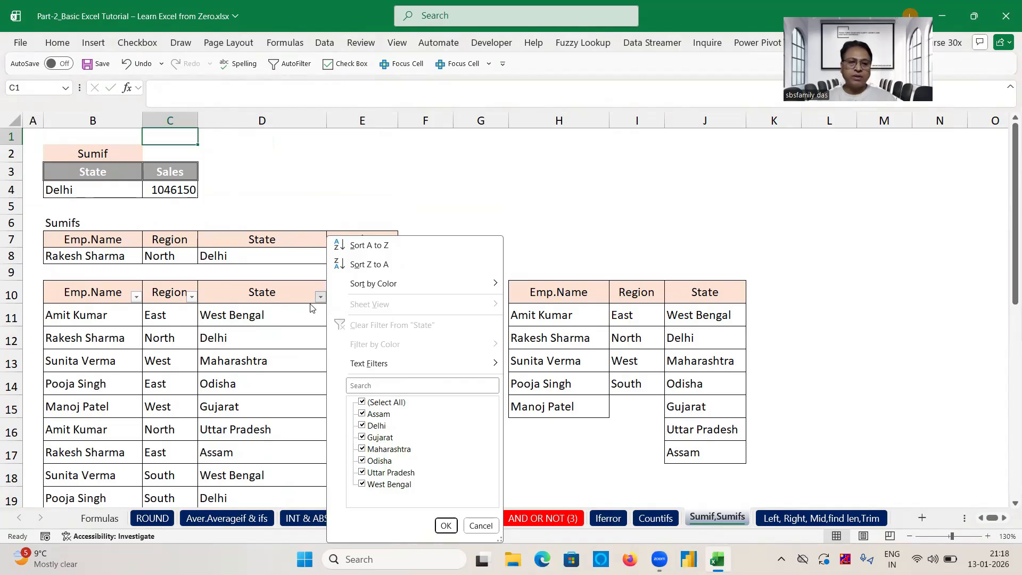
click(369, 164)
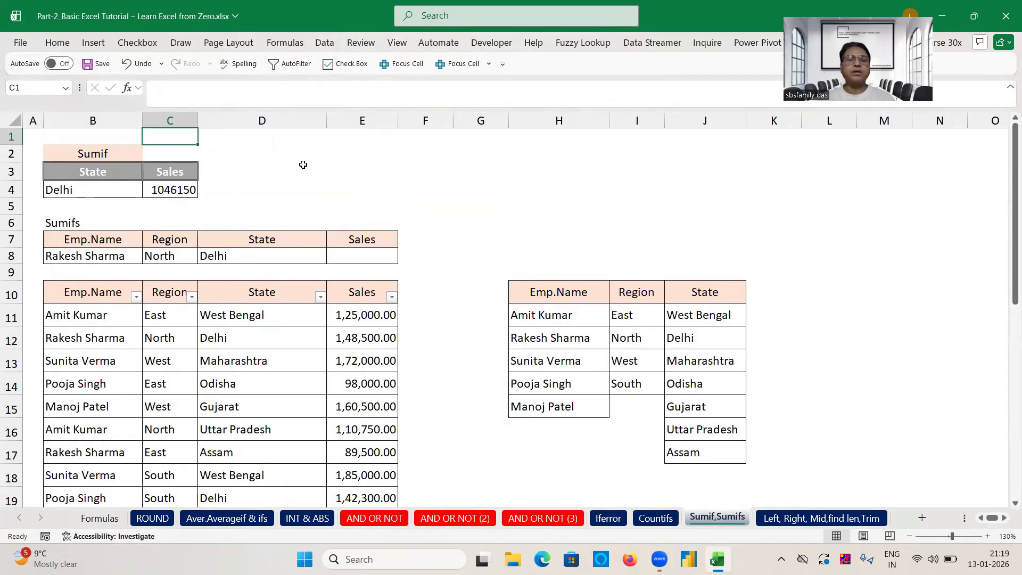
click(325, 44)
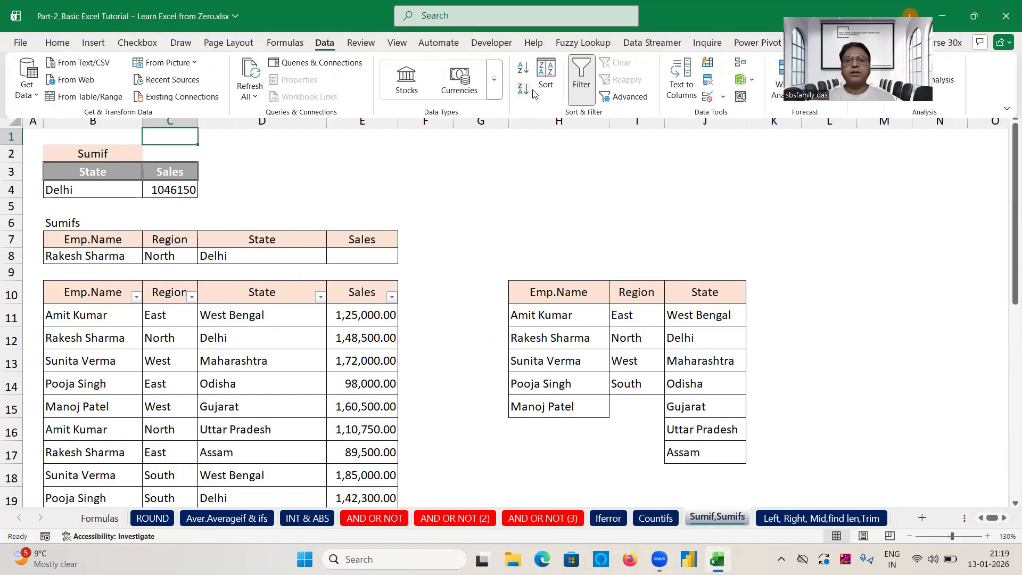
click(602, 238)
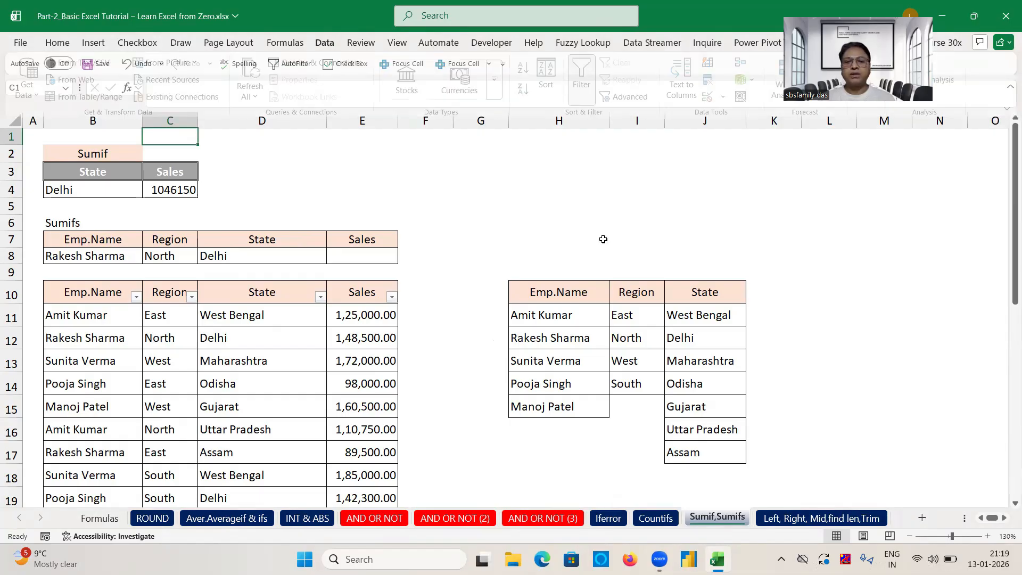
- Move the filter from the sales table to the Emp.Name, Region and State lists starting at H10
click(561, 292)
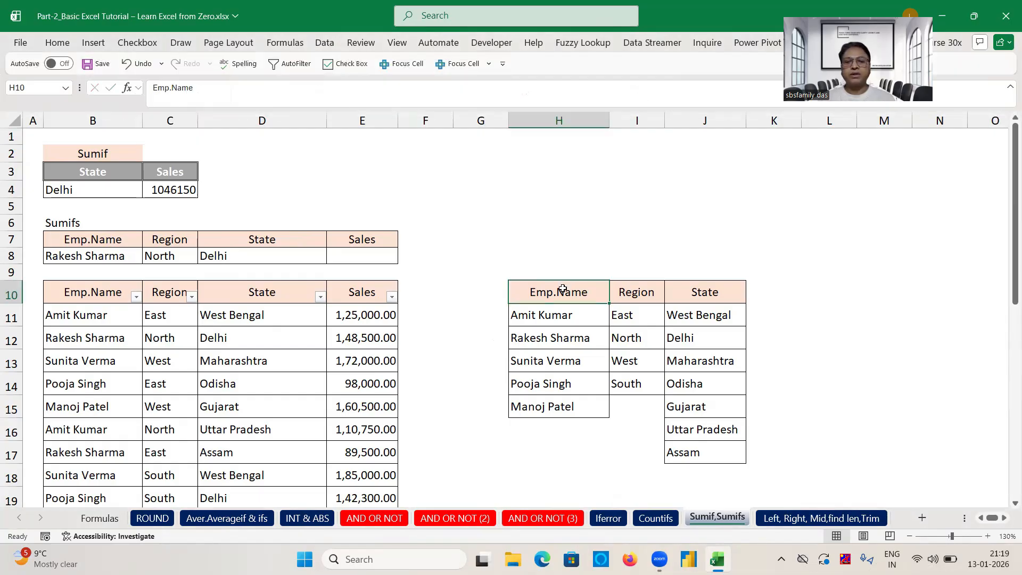
click(324, 43)
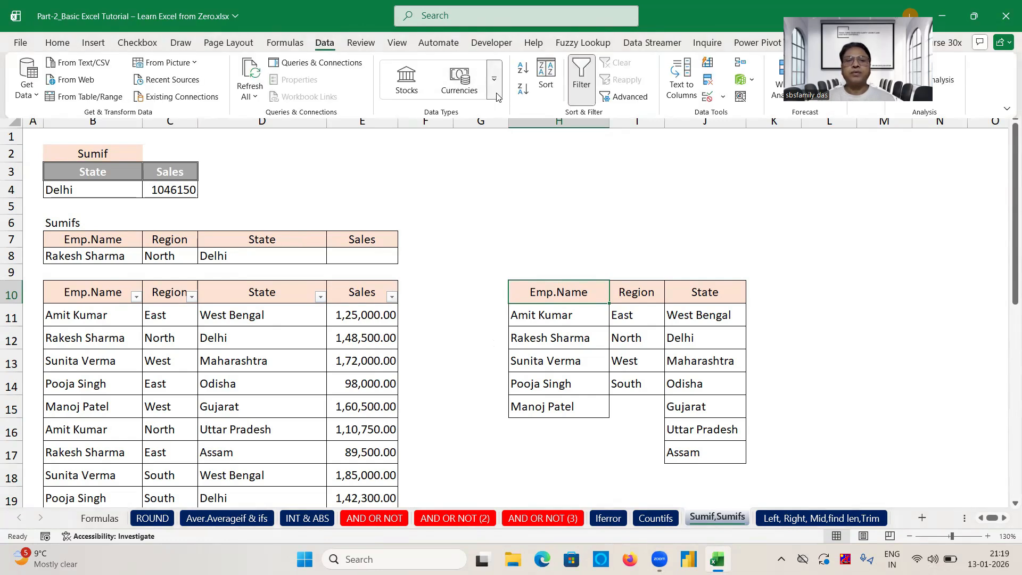
click(581, 80)
click(324, 43)
click(582, 80)
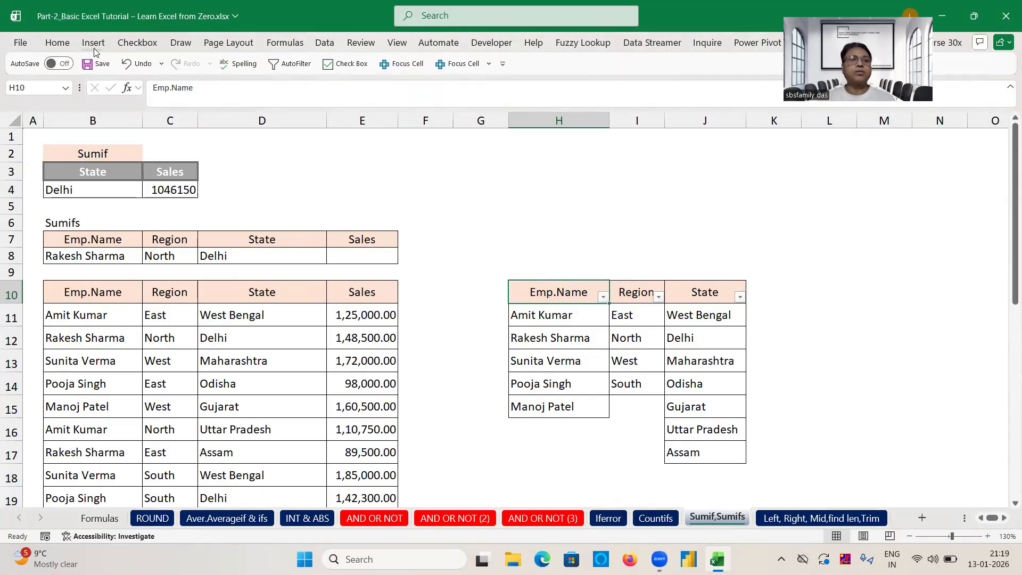
- Remove the filter from the Emp.Name, Region and State lists starting at H10
click(67, 42)
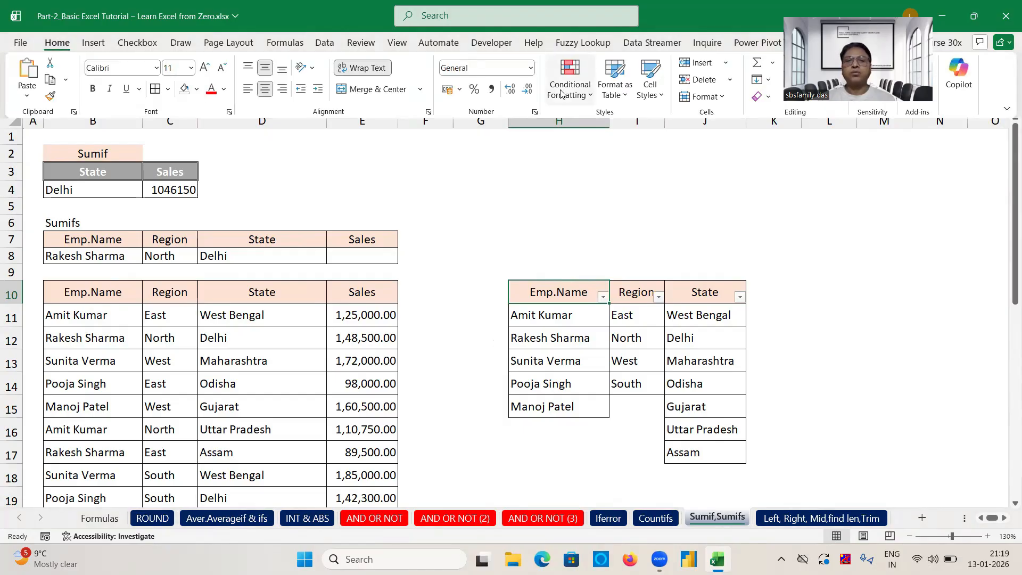
click(324, 43)
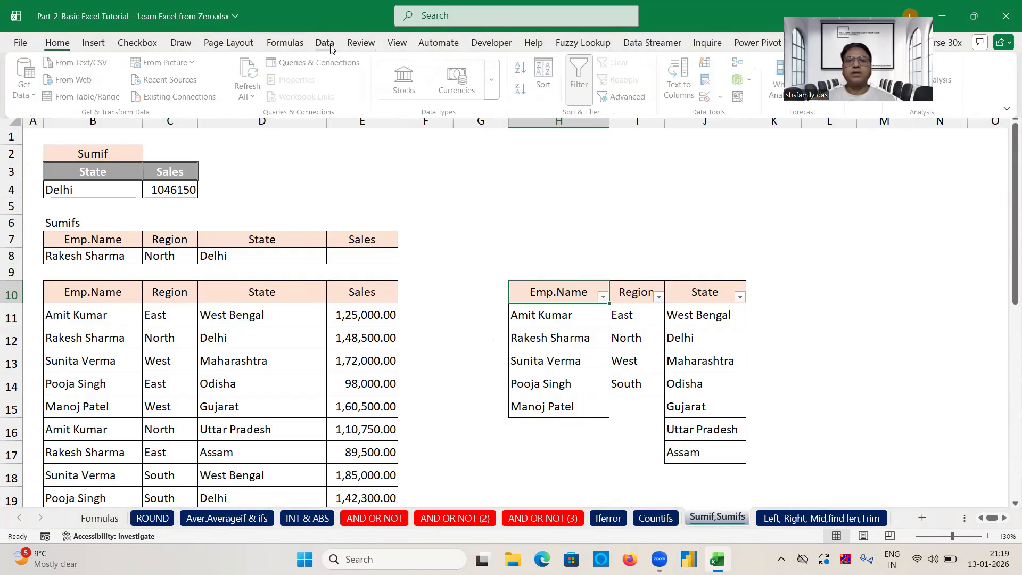
click(576, 83)
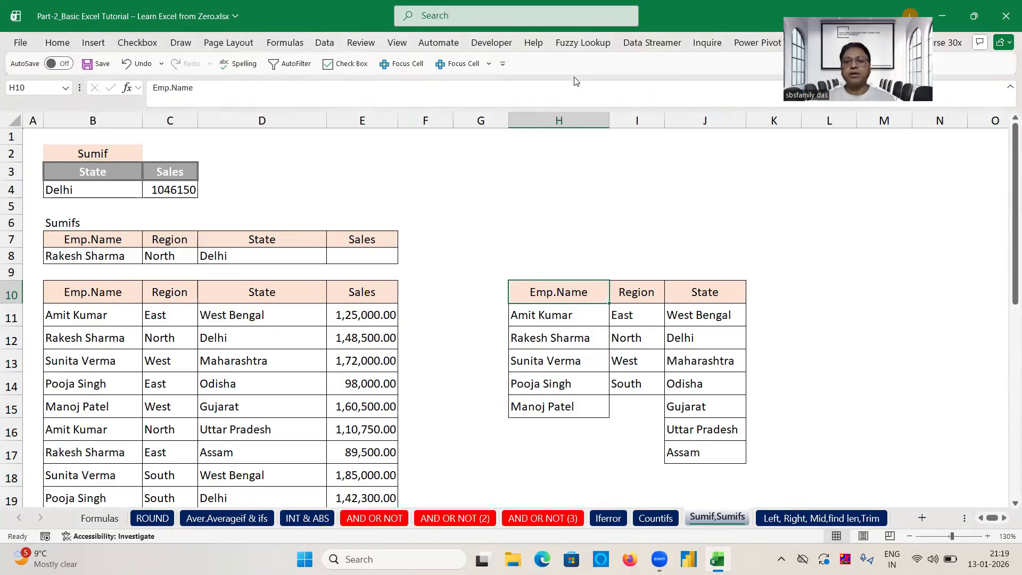
click(704, 209)
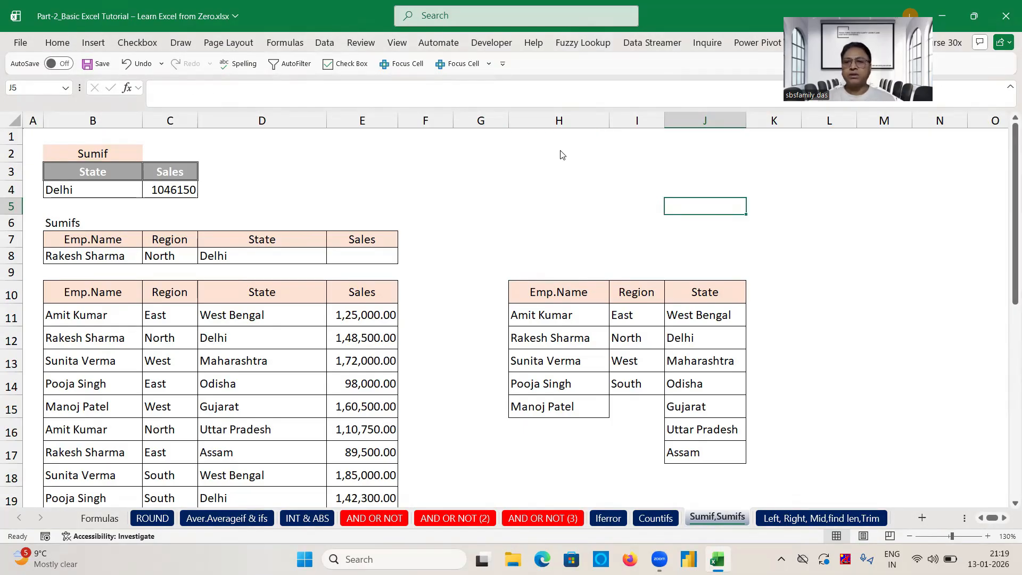
click(606, 231)
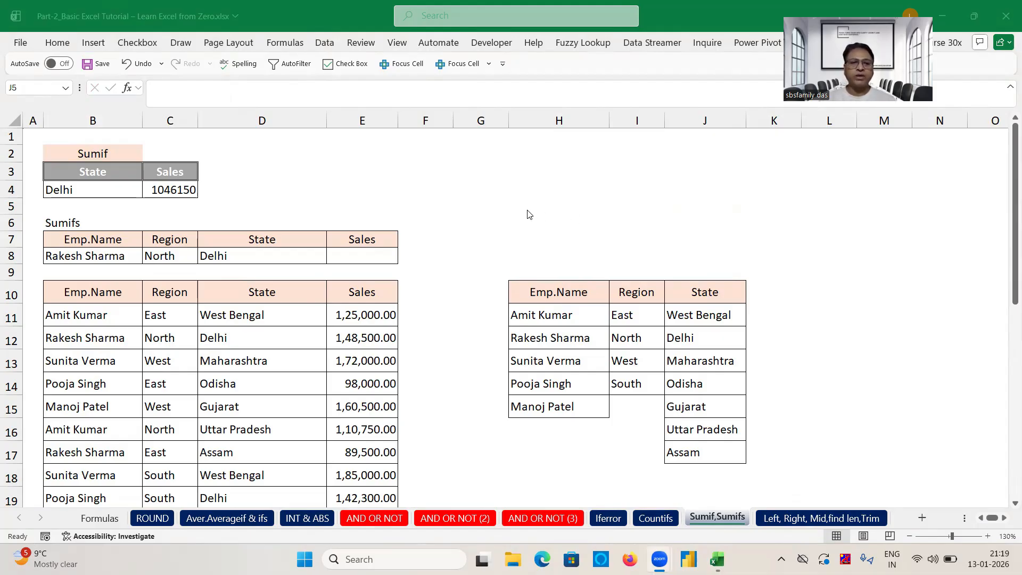
click(473, 212)
- Start a SUMIFS formula in E8 with the absolute Sales range $E$11:$E$35 as its sum range
click(367, 250)
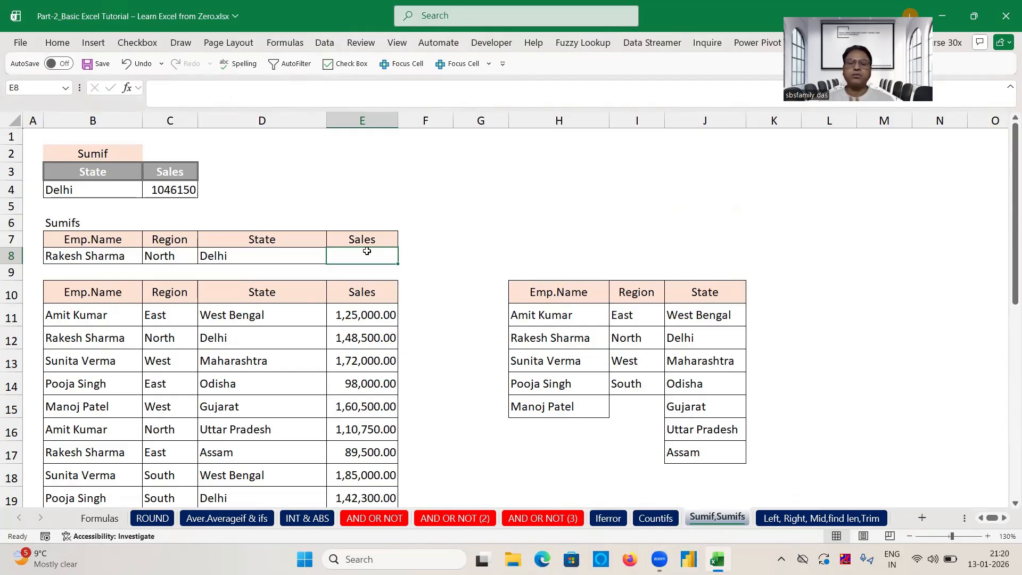
text(=)
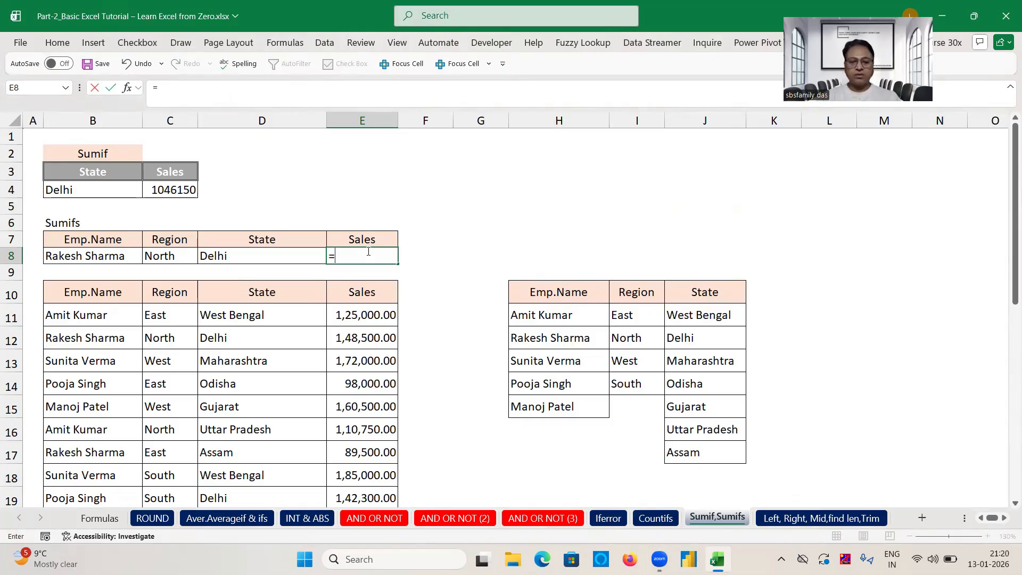
text(sumifs()
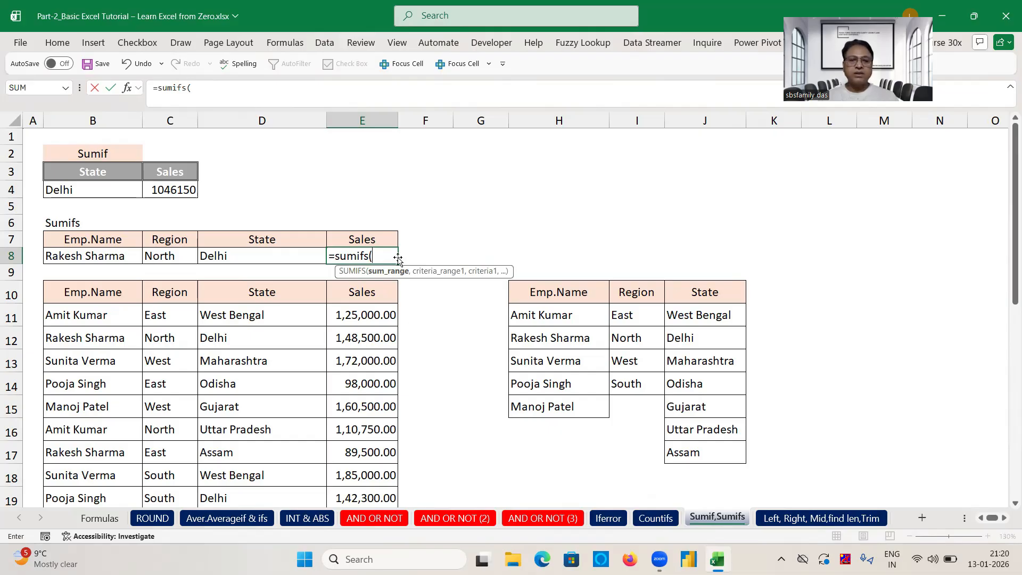
click(380, 315)
key(ctrl+shift+Down)
key(F4)
text(,)
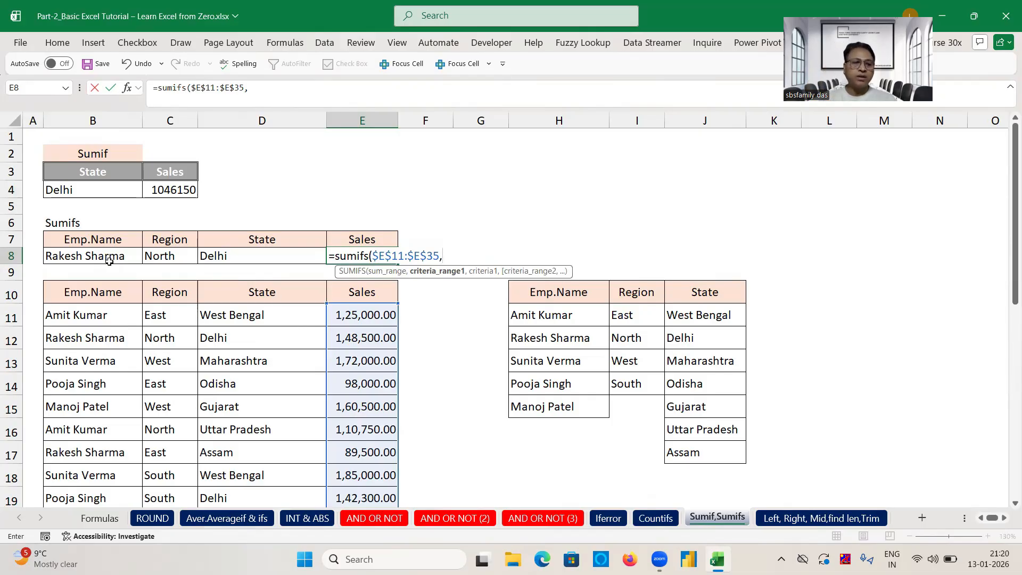
- Add the employee name condition to the SUMIFS formula, with range $B$11:$B$35 and criterion B8
click(104, 318)
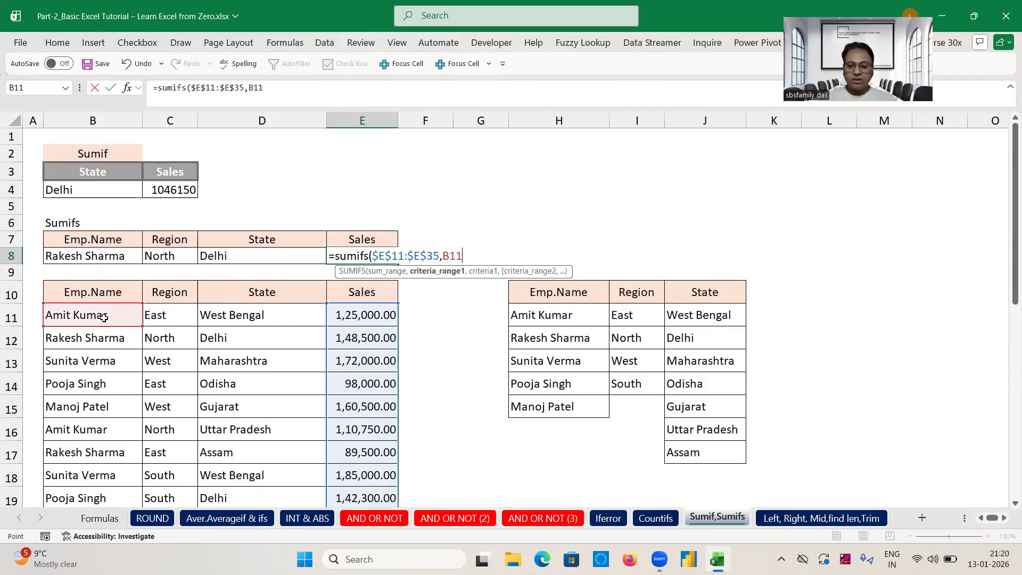
key(ctrl+shift+Down)
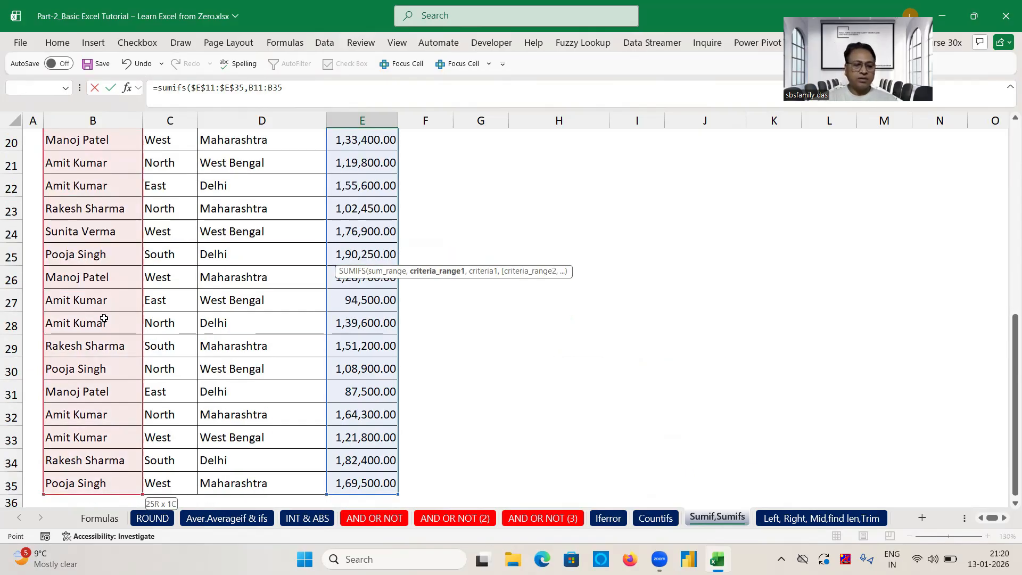
key(F4)
text(,)
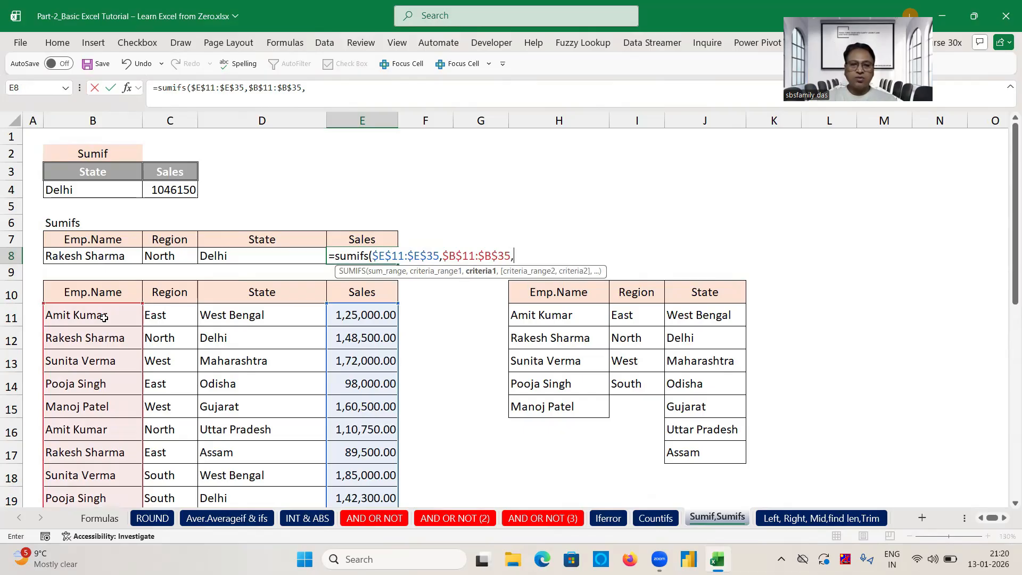
click(92, 259)
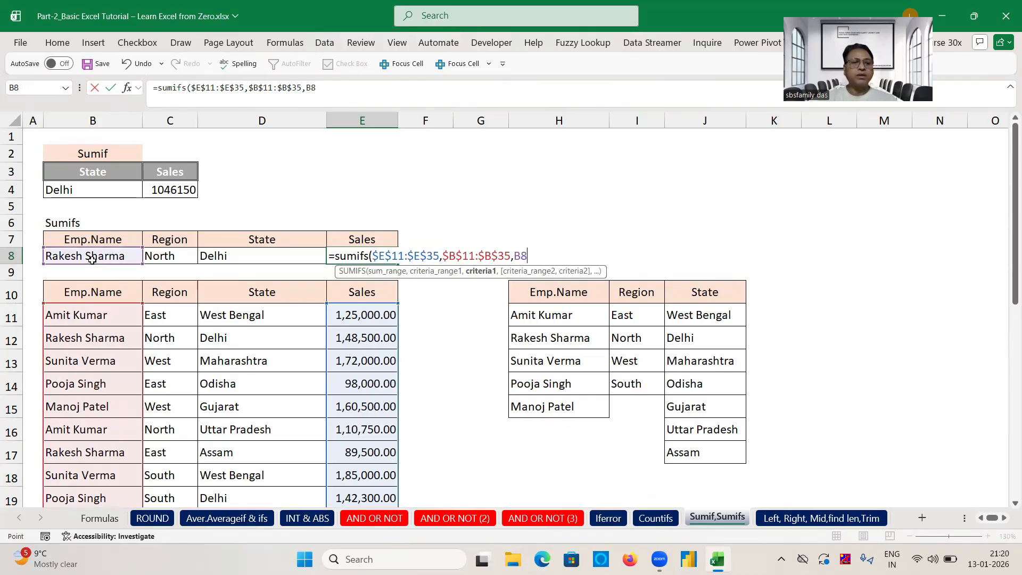
text(,)
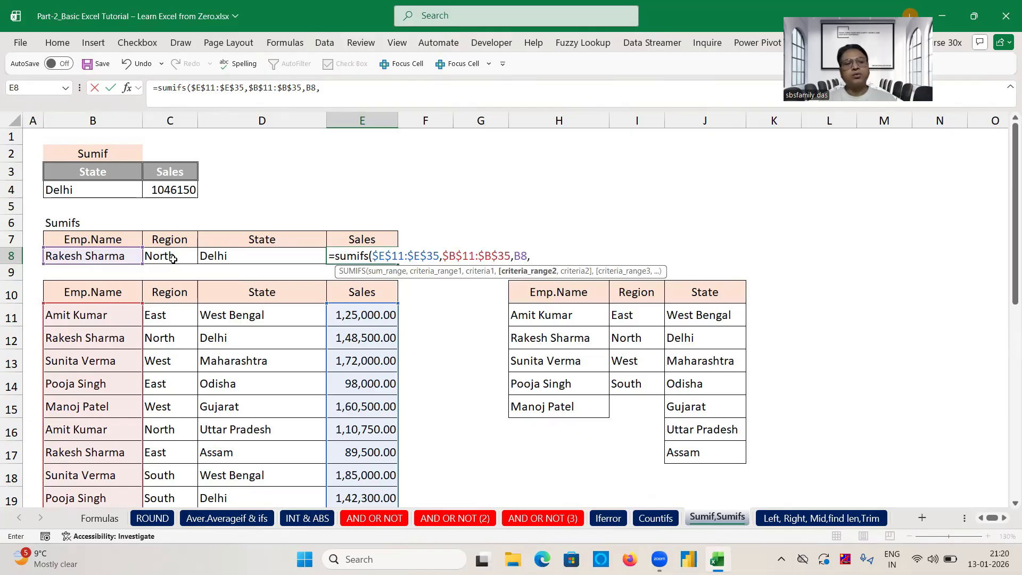
- Add the region condition to the SUMIFS formula, with range $C$11:$C$35 and criterion C8
click(170, 317)
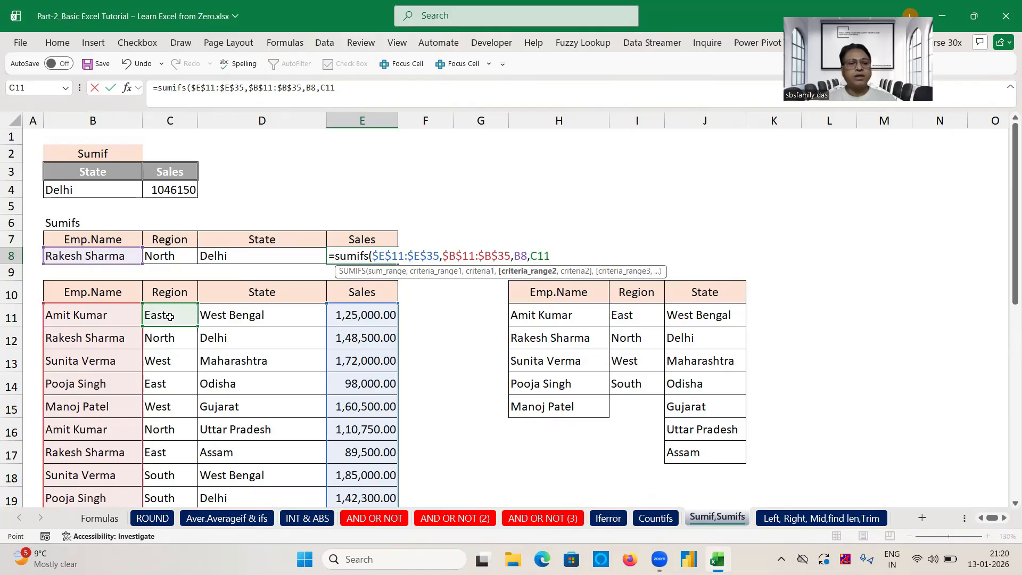
key(ctrl+shift+Down)
key(F4)
text(,)
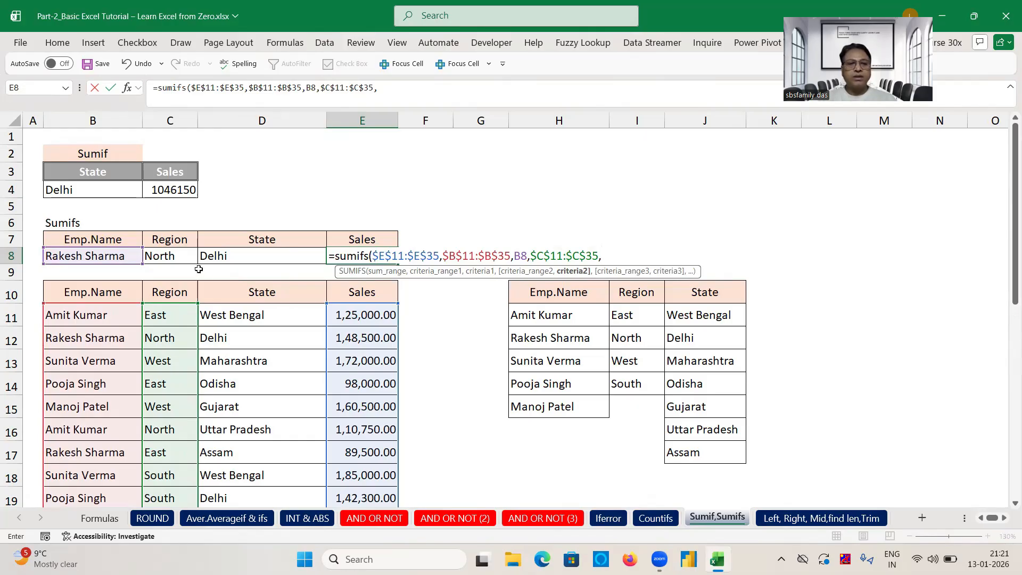
click(171, 257)
text(,)
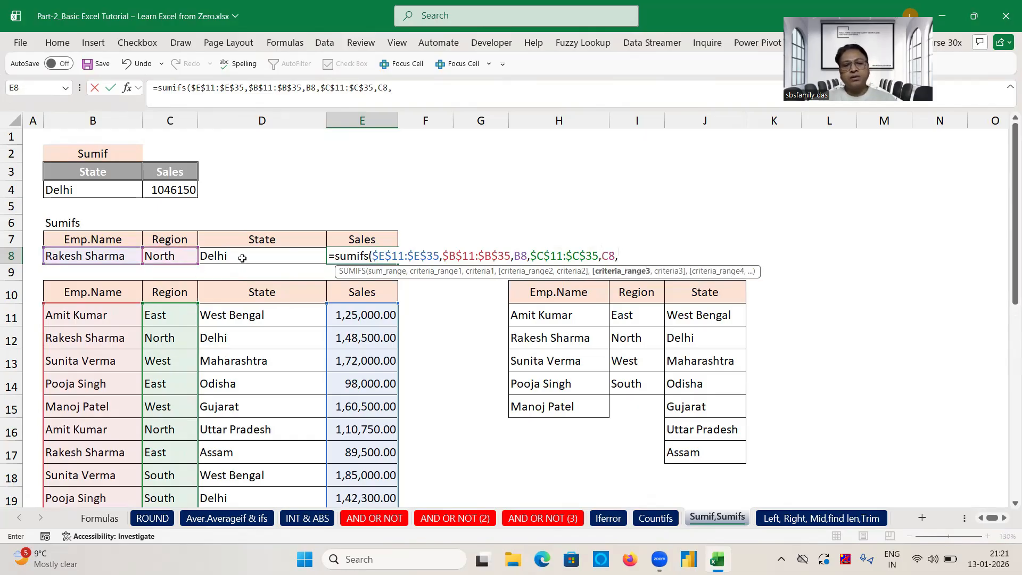
- Complete the SUMIFS formula in E8 with the state condition, using range $D$11:$D$35 and criterion D8
click(250, 319)
key(ctrl+shift+Down)
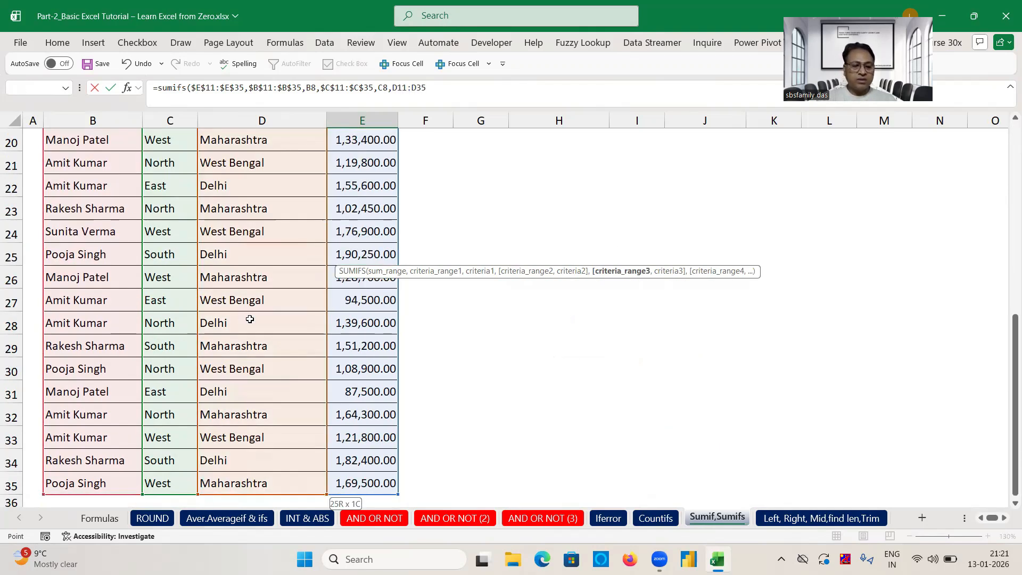
key(F4)
text(,)
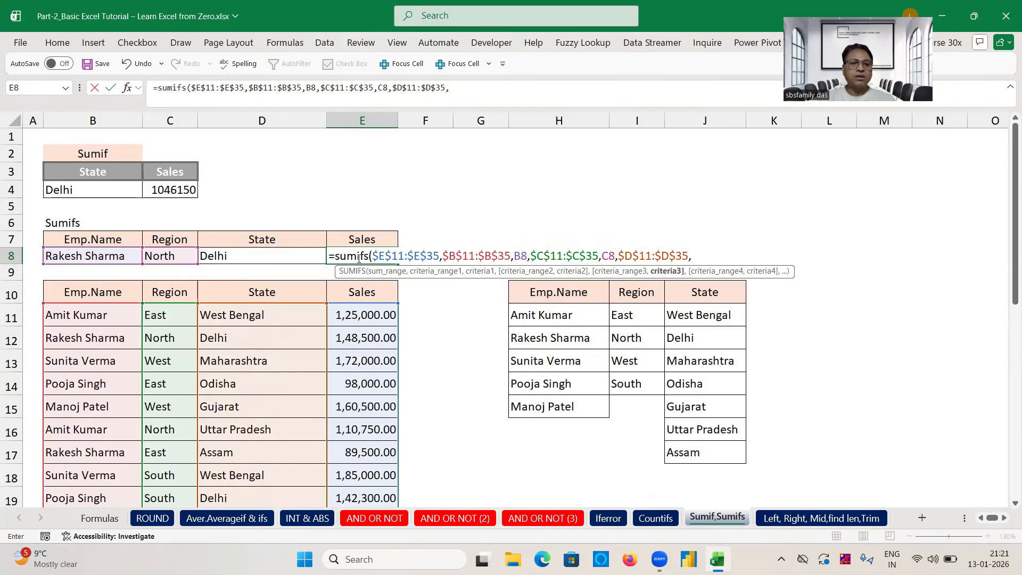
click(266, 260)
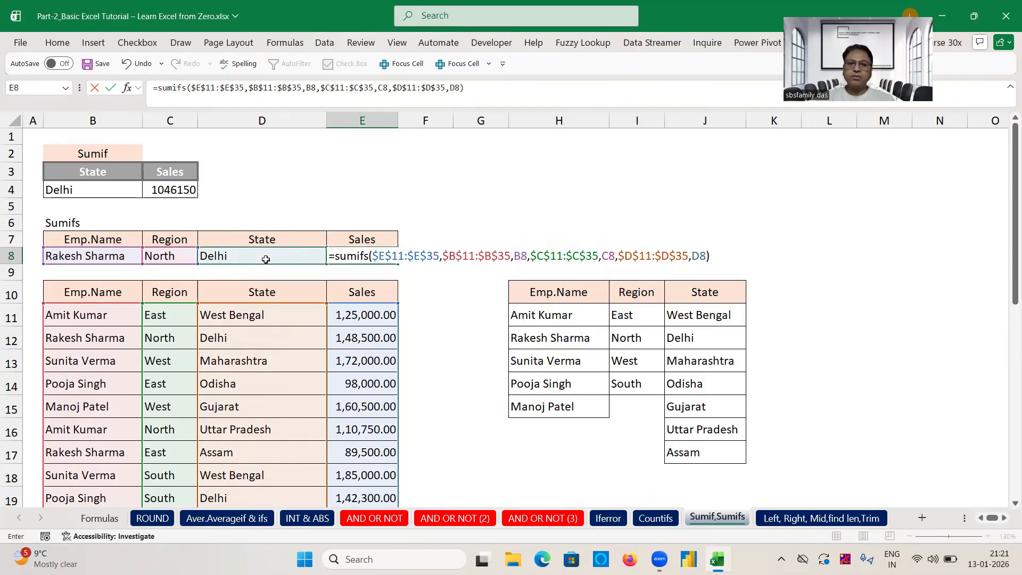
key(Return)
- Turn on the filter for the sales table with headers in row 10, starting at B10
click(425, 206)
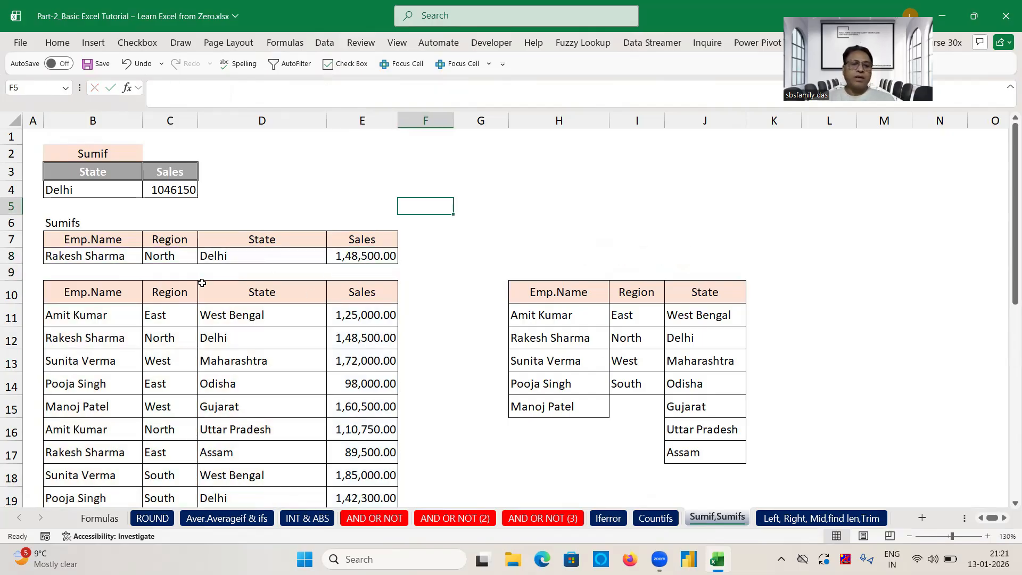
click(95, 288)
key(ctrl+shift+l)
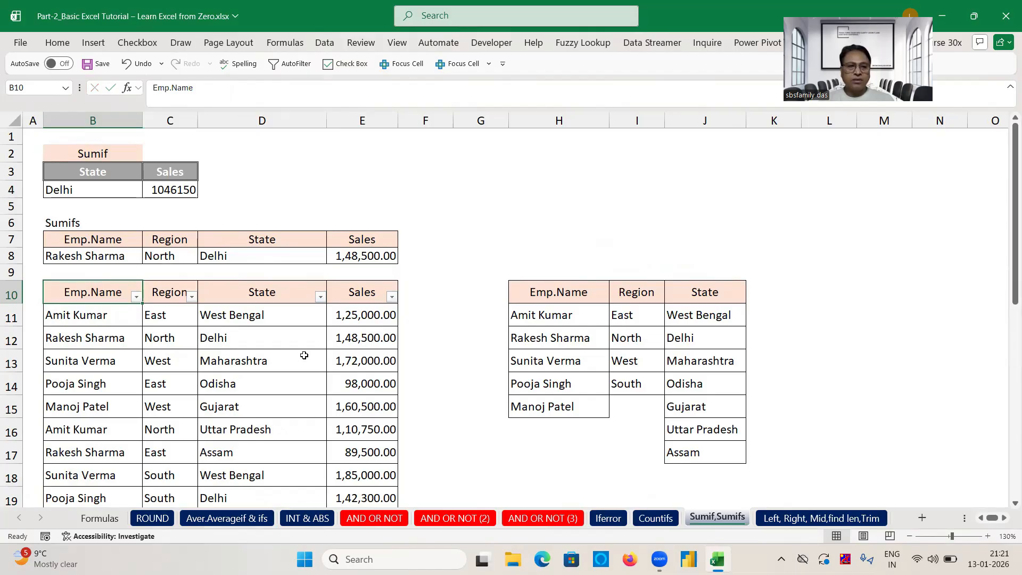
- Filter the sales table by the employee name given in B8 and check the North Delhi sales entry against E8
click(137, 298)
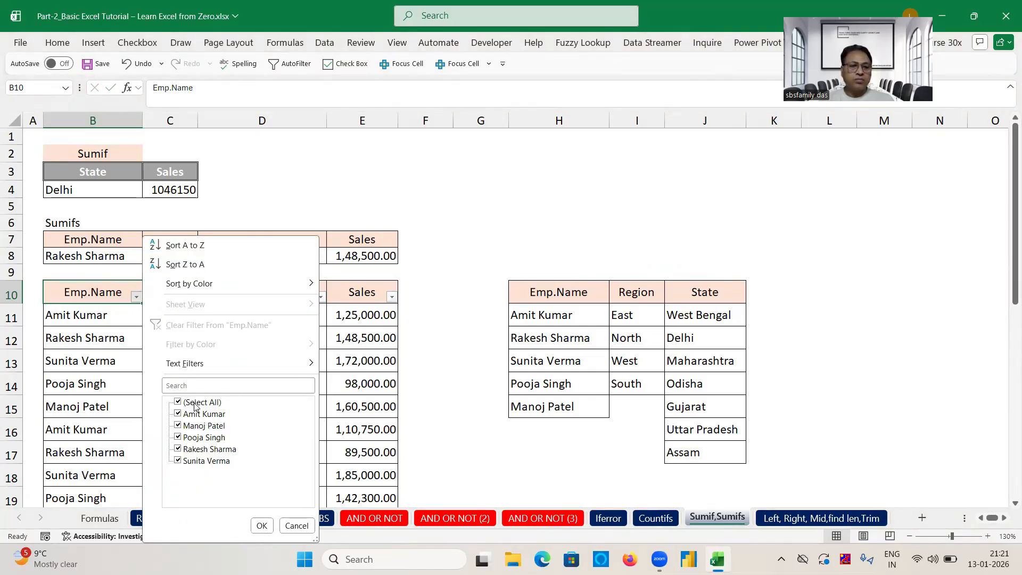
click(198, 403)
click(207, 451)
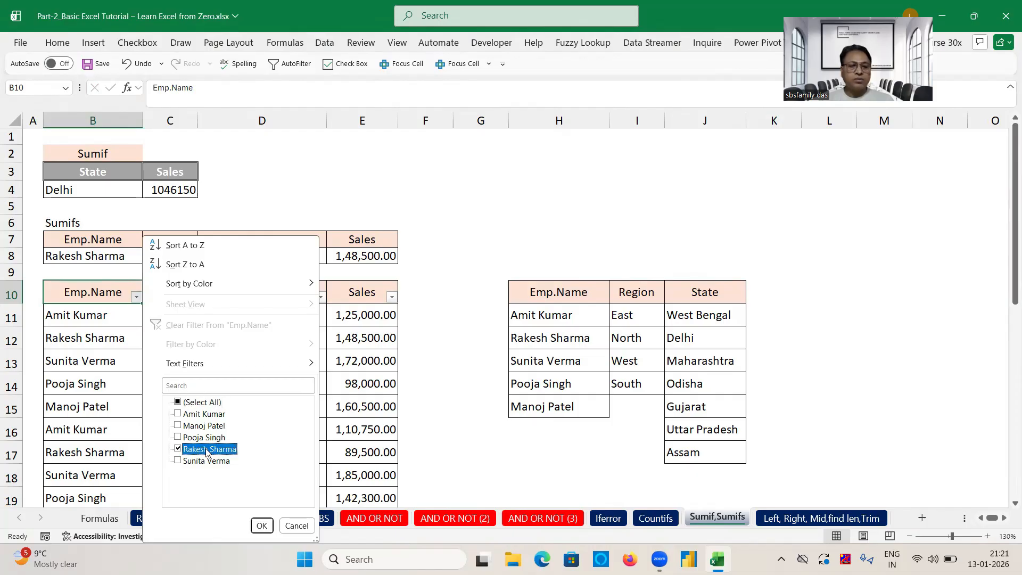
click(261, 526)
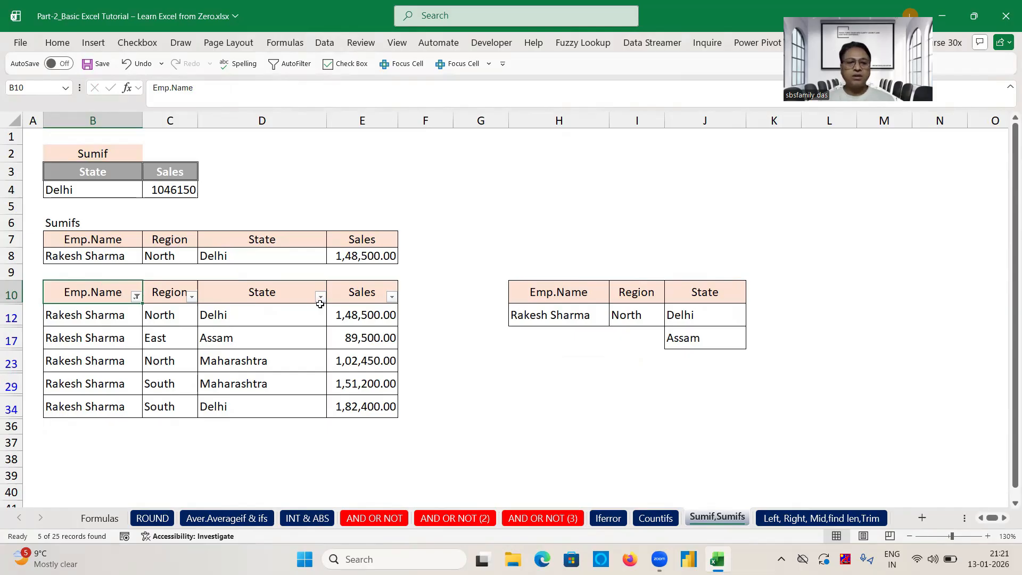
click(373, 318)
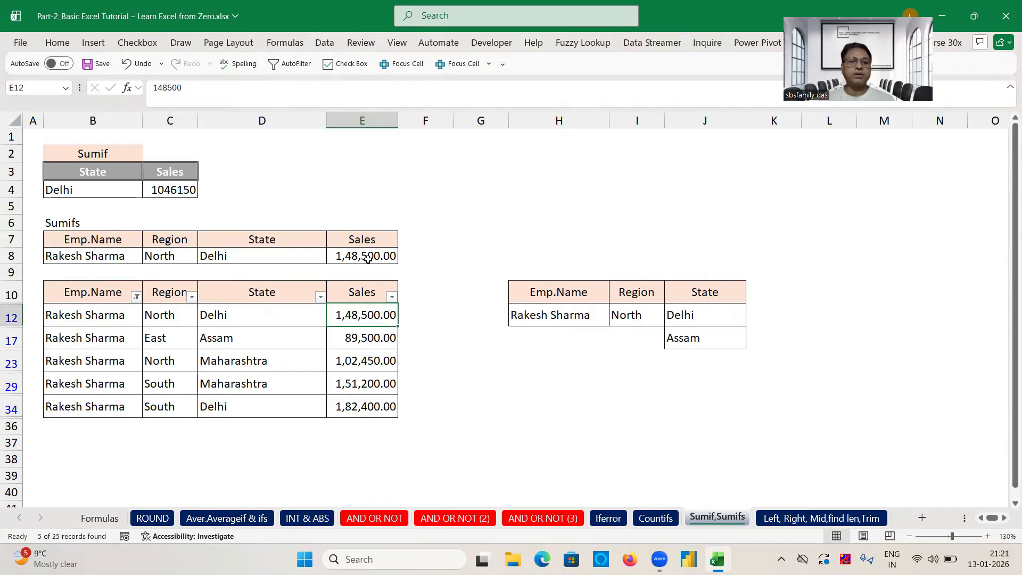
- Reselect all employee names in the Emp.Name filter to show every record
click(134, 298)
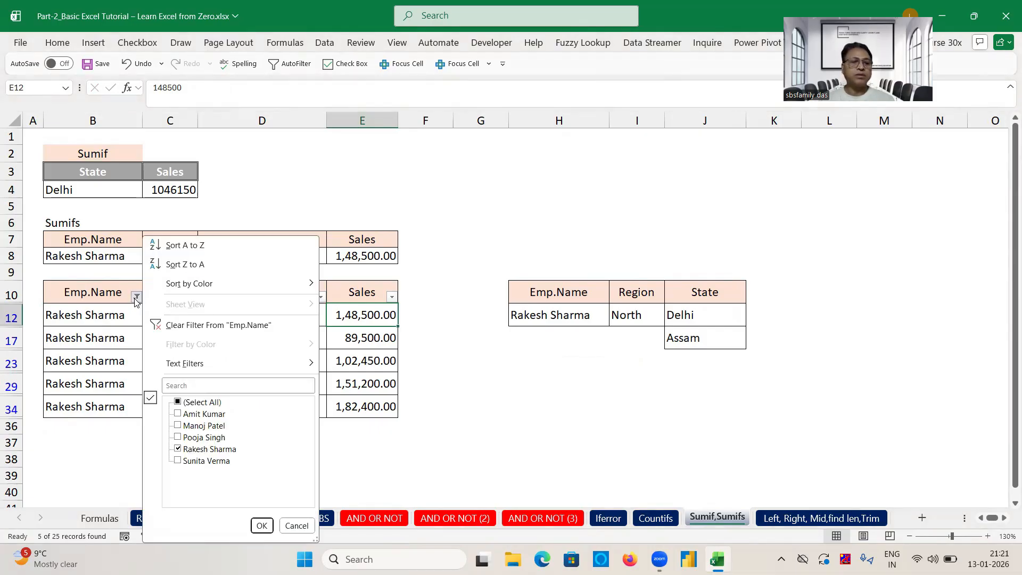
click(192, 402)
key(Return)
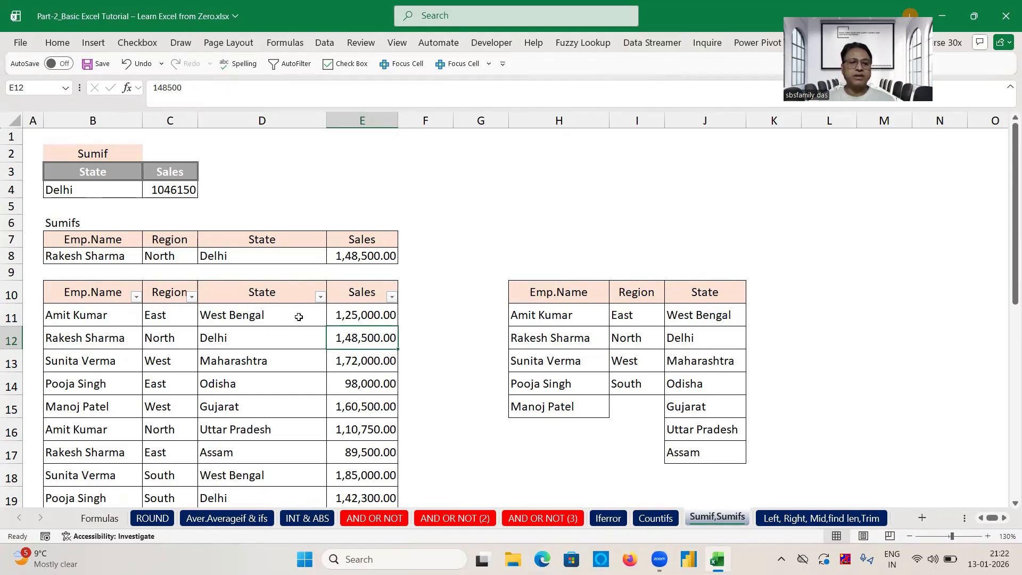
- Filter the sales table to the state Delhi and sum the visible sales to check the SUMIF result in C4
click(320, 297)
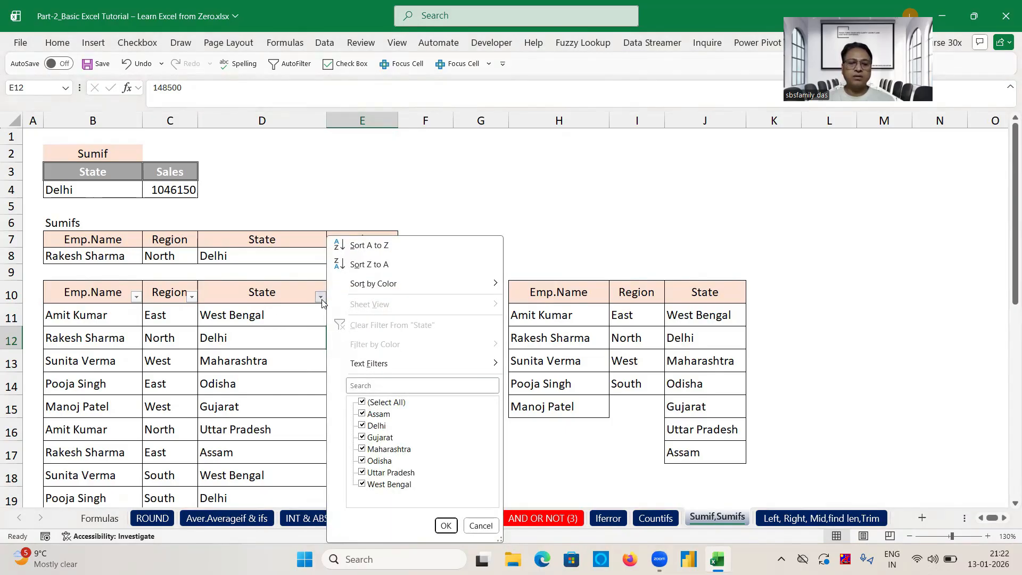
click(365, 402)
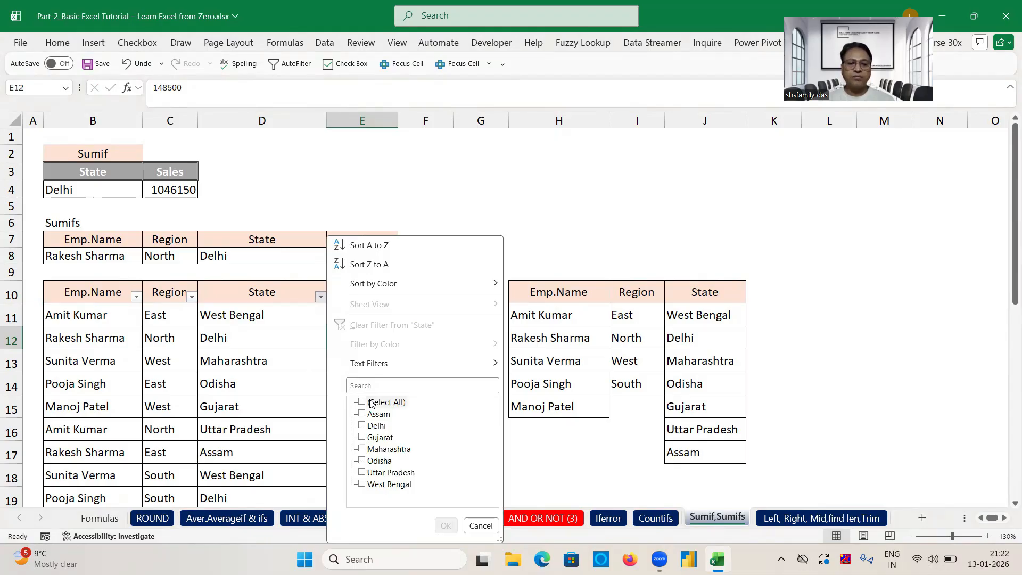
click(363, 425)
click(446, 527)
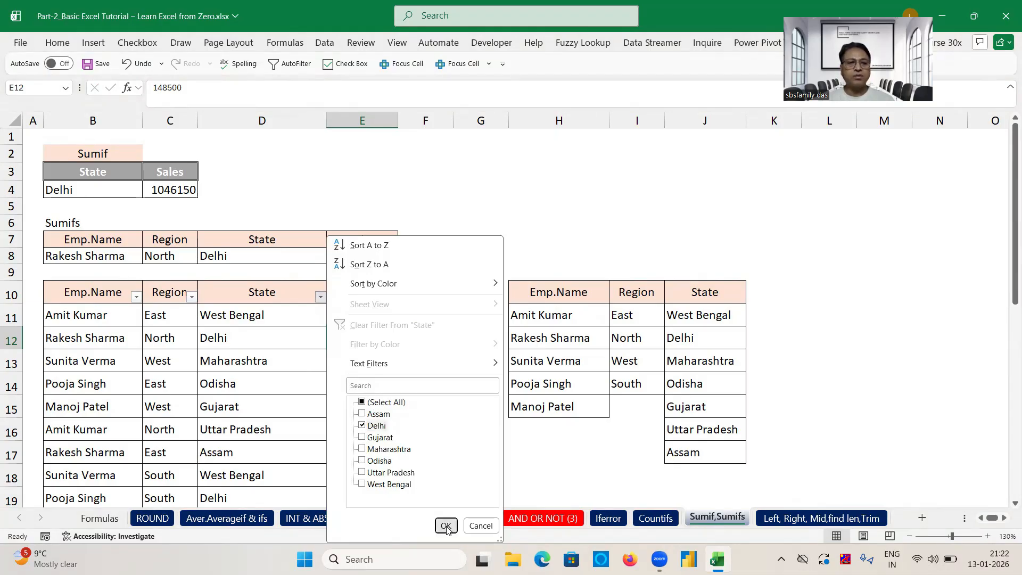
drag(368, 315, 368, 452)
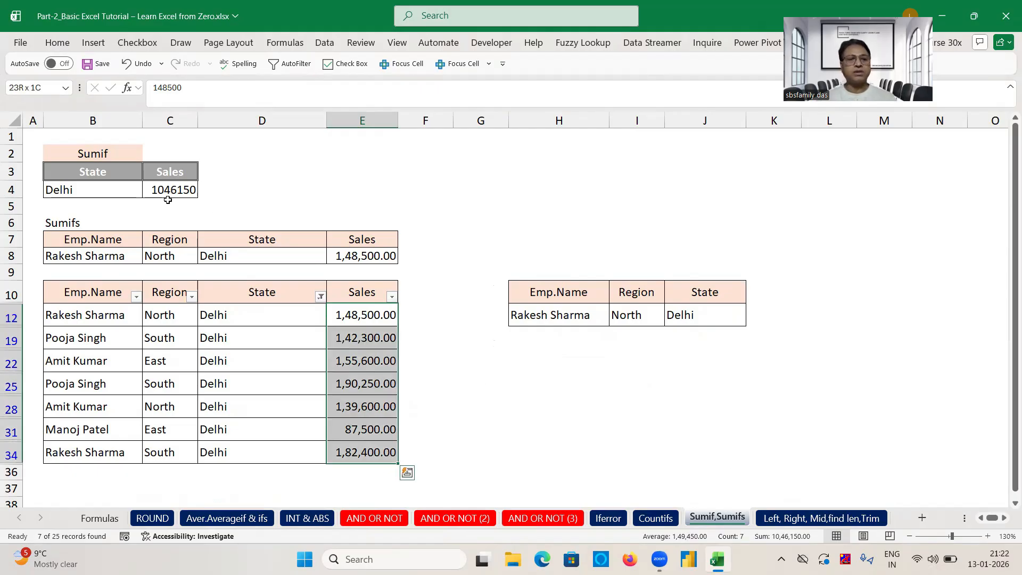
click(355, 185)
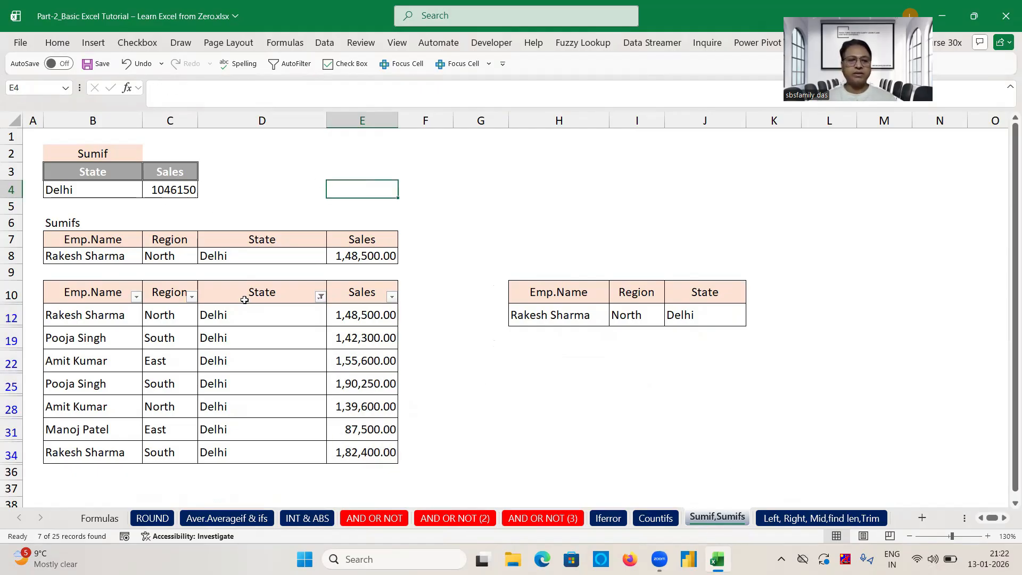
- Reselect all states in the State filter to show the full sales table
click(320, 297)
click(371, 402)
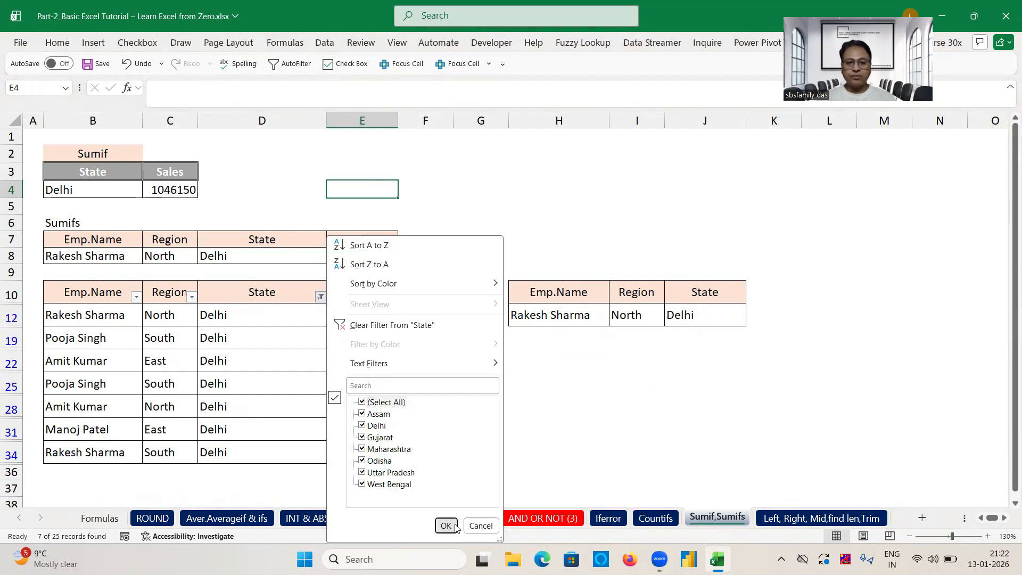
click(446, 525)
click(505, 241)
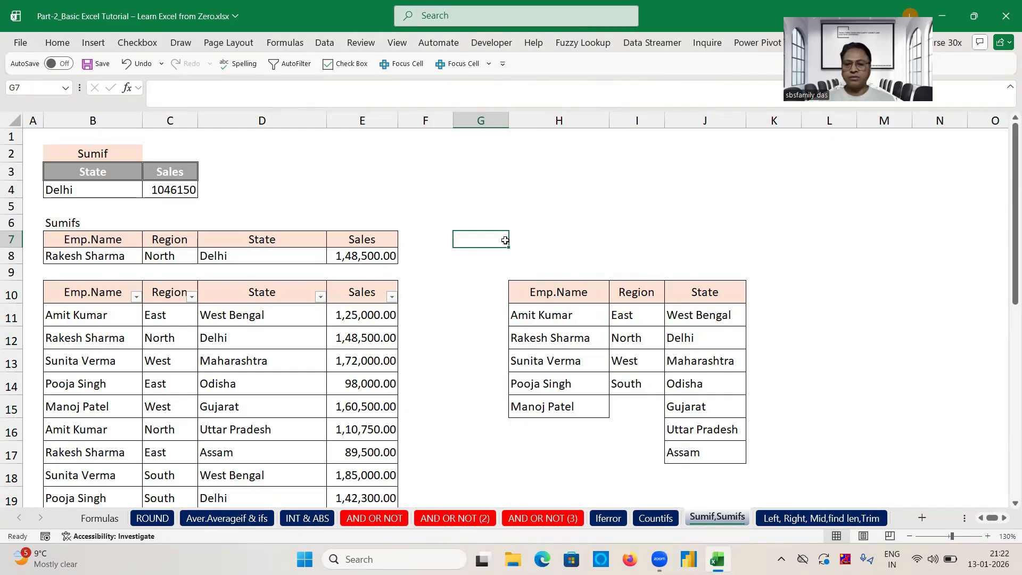
click(822, 237)
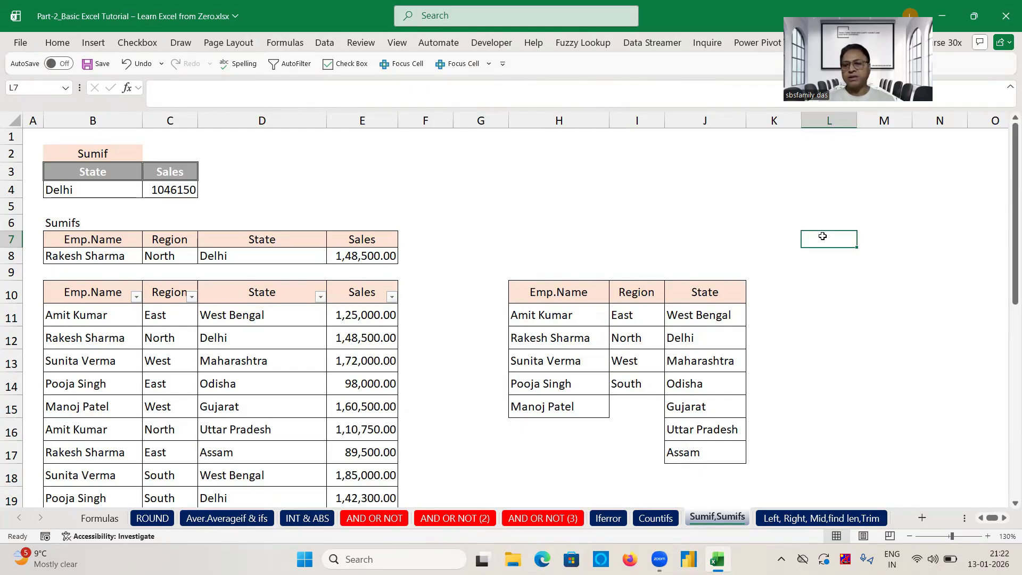
- Open the "Left, Right, Mid,find len,Trim" worksheet
click(804, 523)
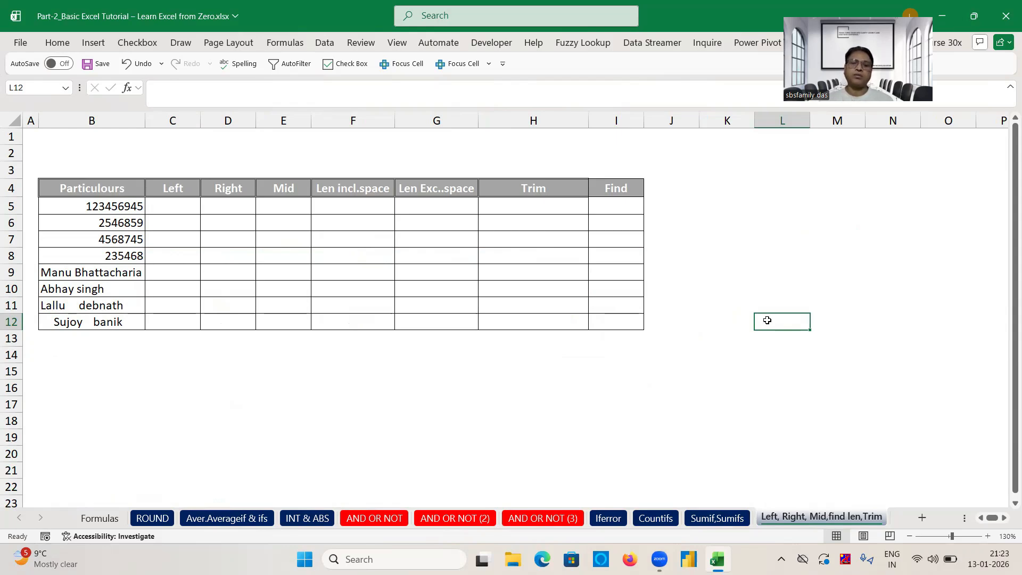
click(704, 199)
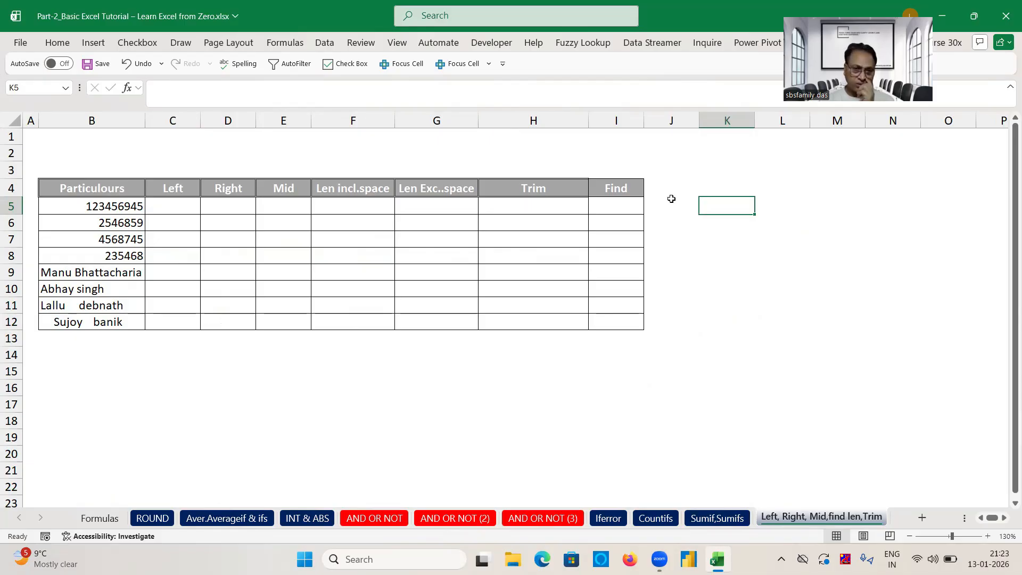
click(691, 158)
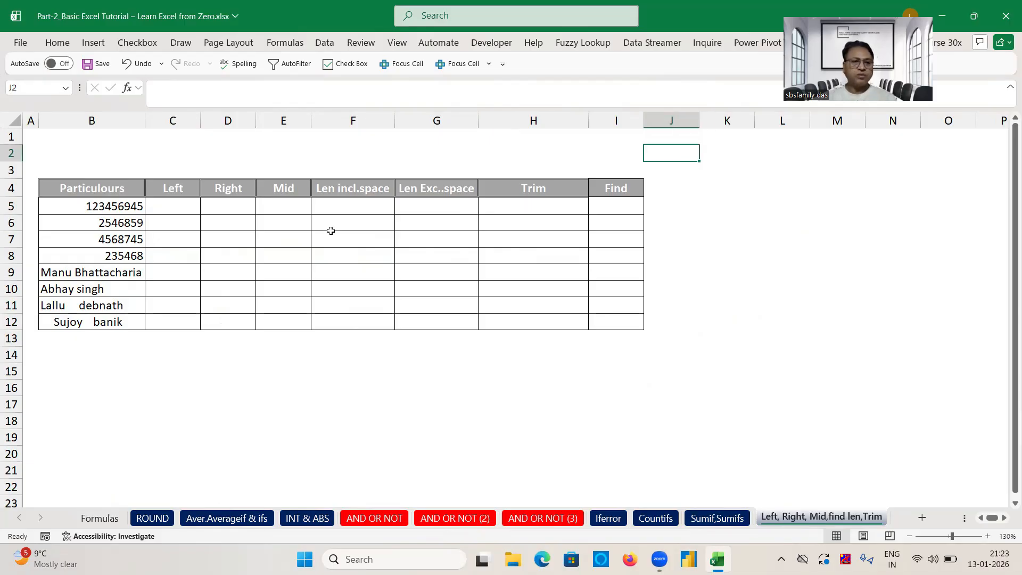
- Enter =LEFT(B5,5) in C5 to extract the first five characters, and fill the formula down to C8
click(170, 203)
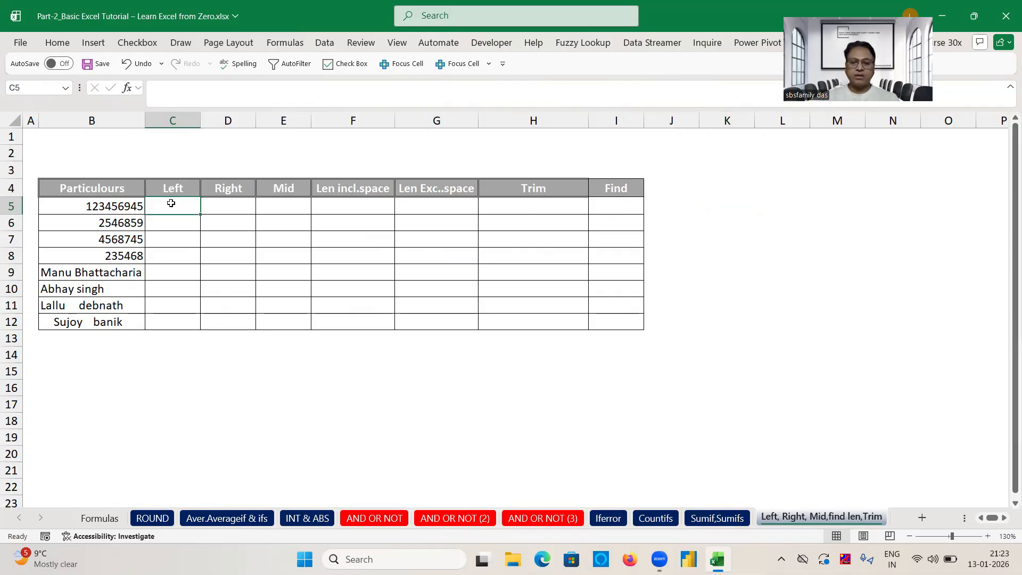
text(=)
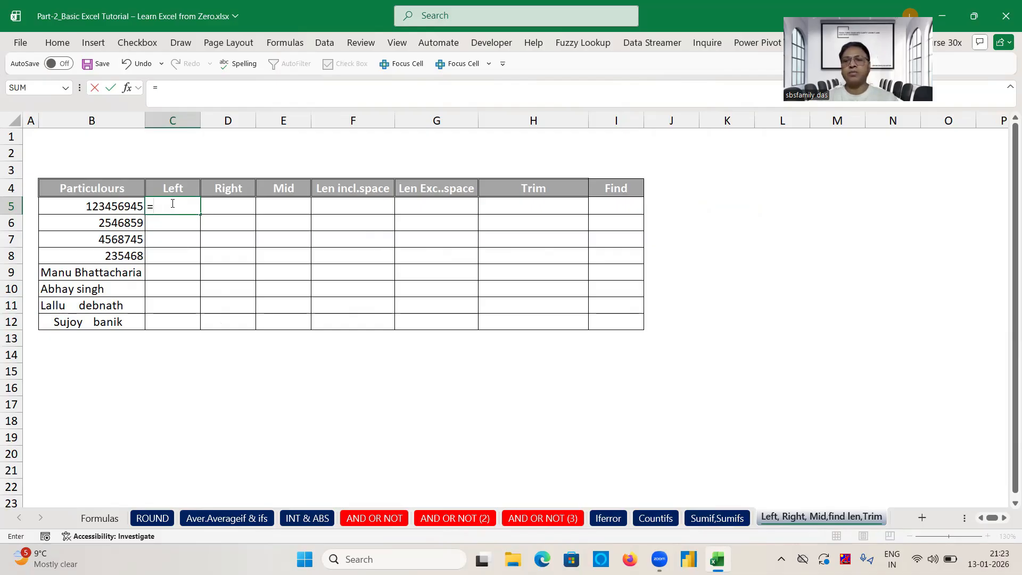
text(lef)
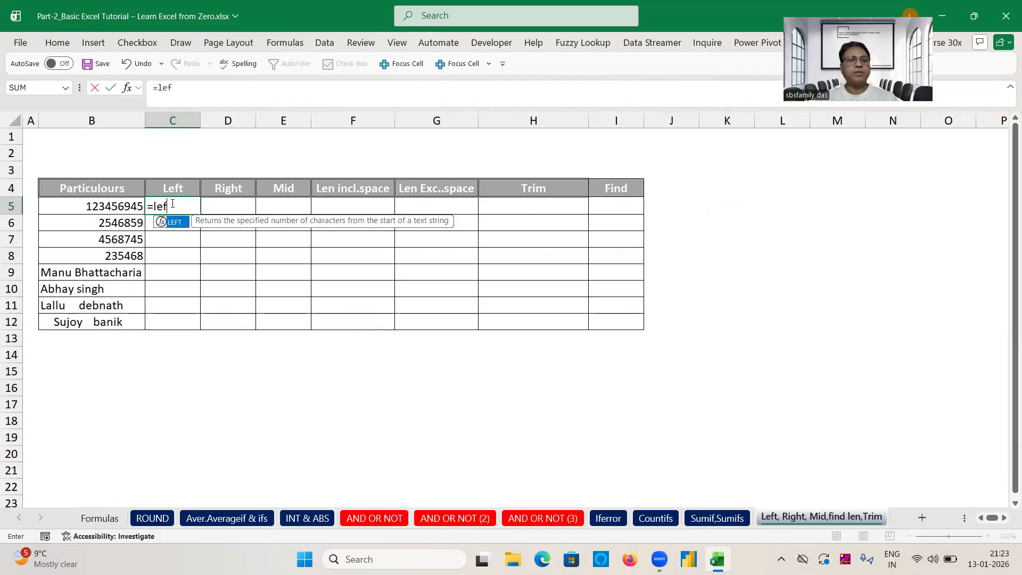
text(t()
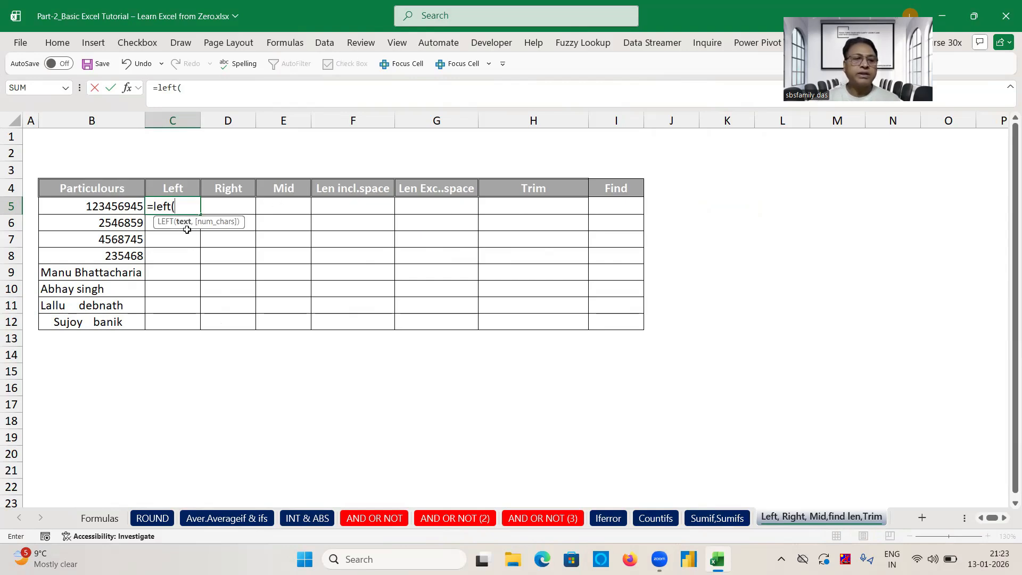
click(122, 209)
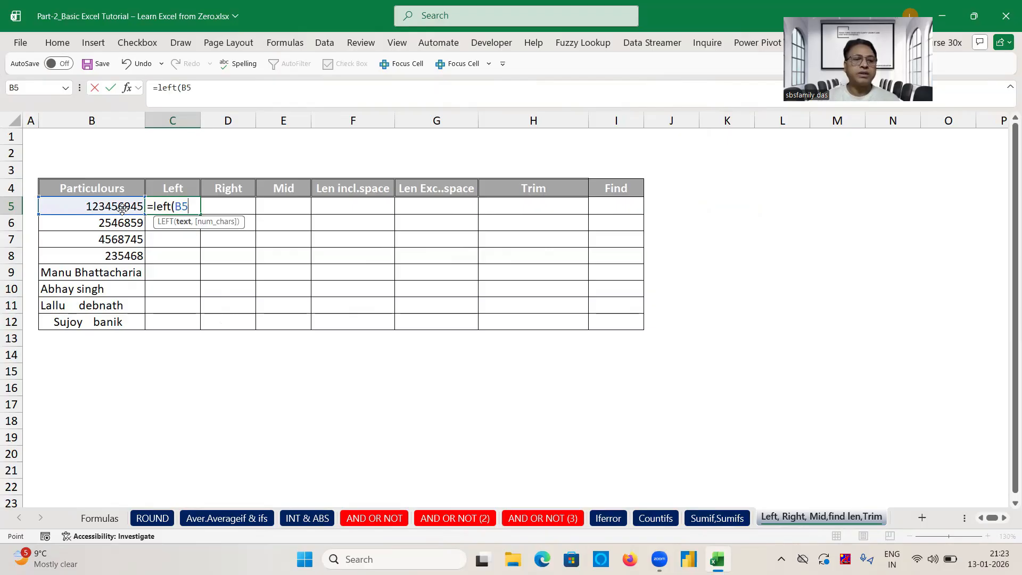
text(,)
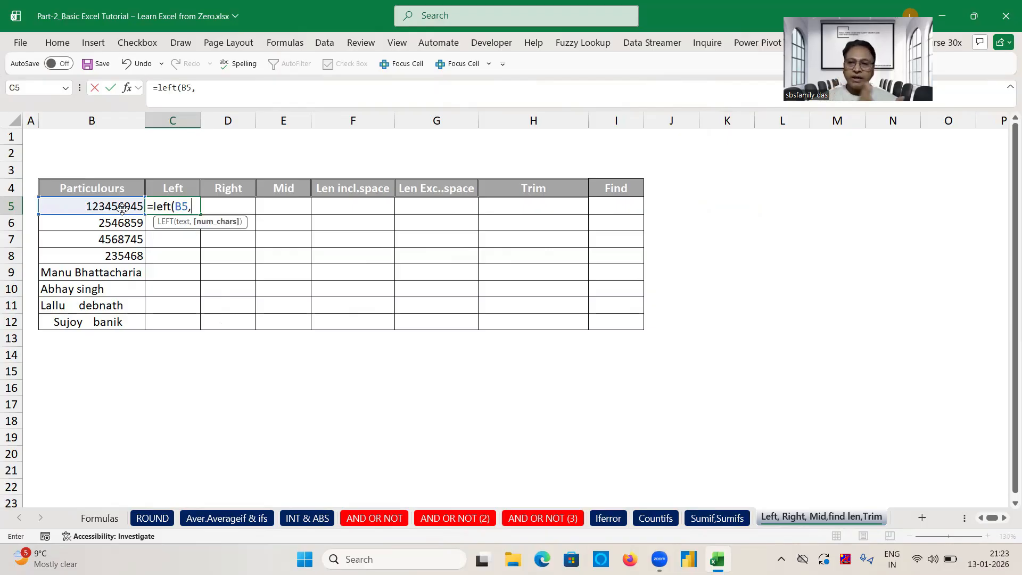
text(5))
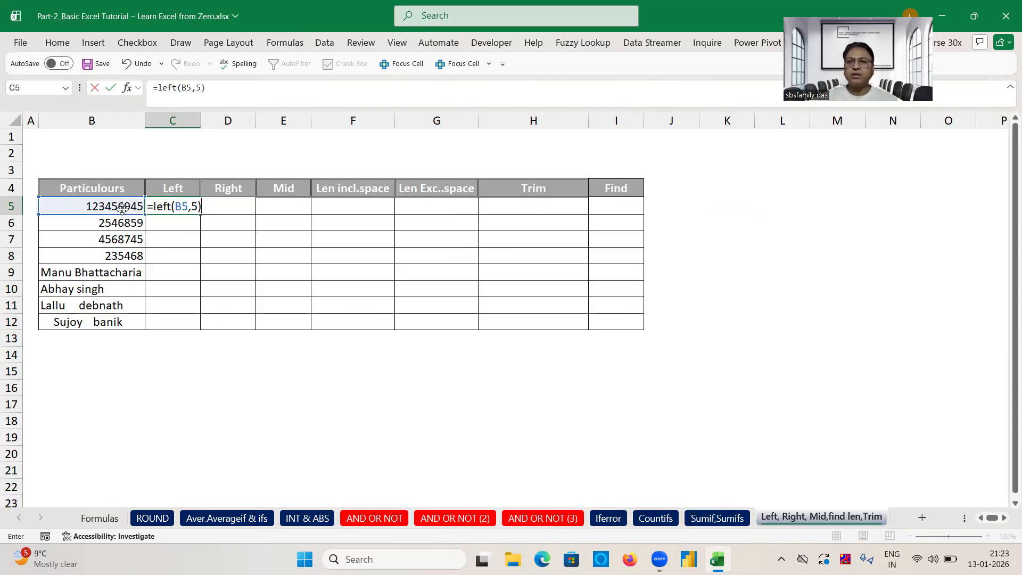
key(Return)
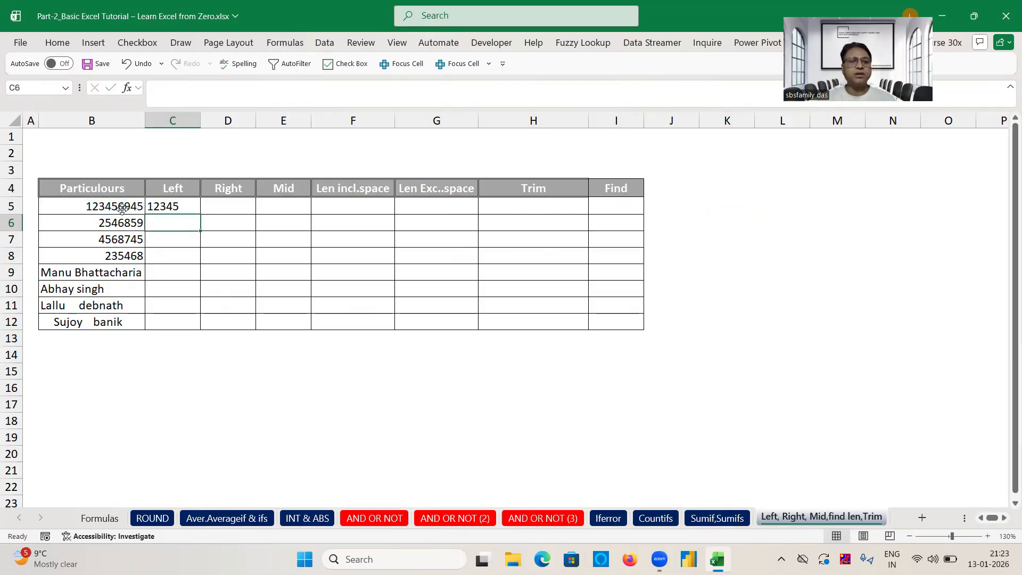
click(174, 206)
drag(200, 214, 196, 267)
- Enter =RIGHT(B5,5) in D5 to extract the last five characters, and fill the formula down to D8
click(225, 207)
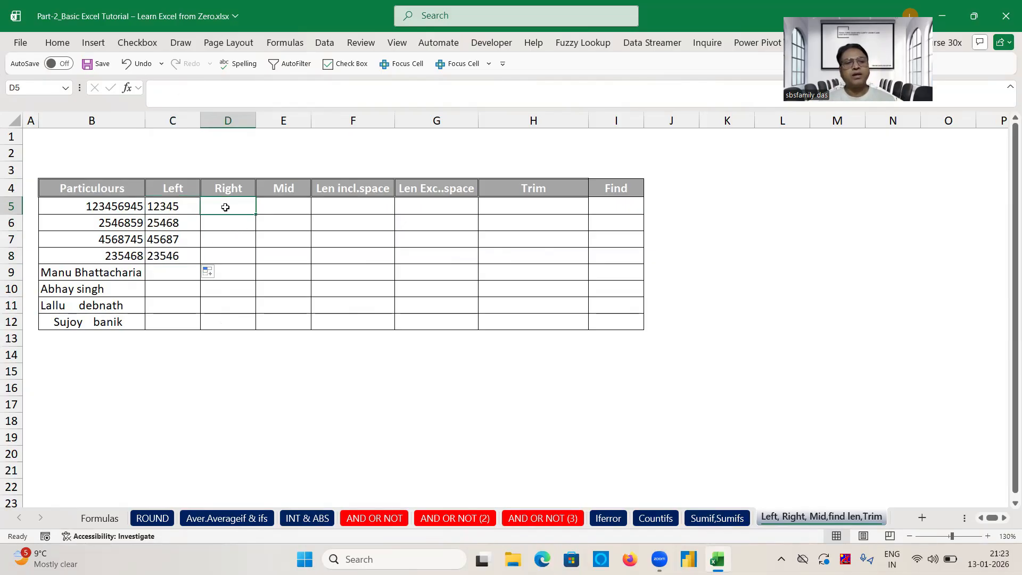
text(=righ)
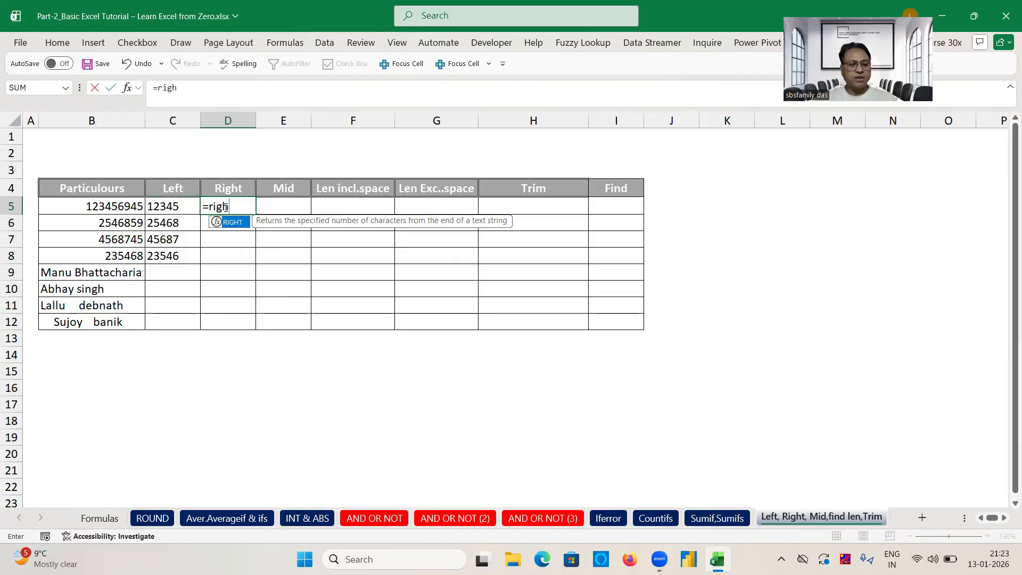
key(Tab)
click(122, 208)
text(,5)
key(ctrl+Return)
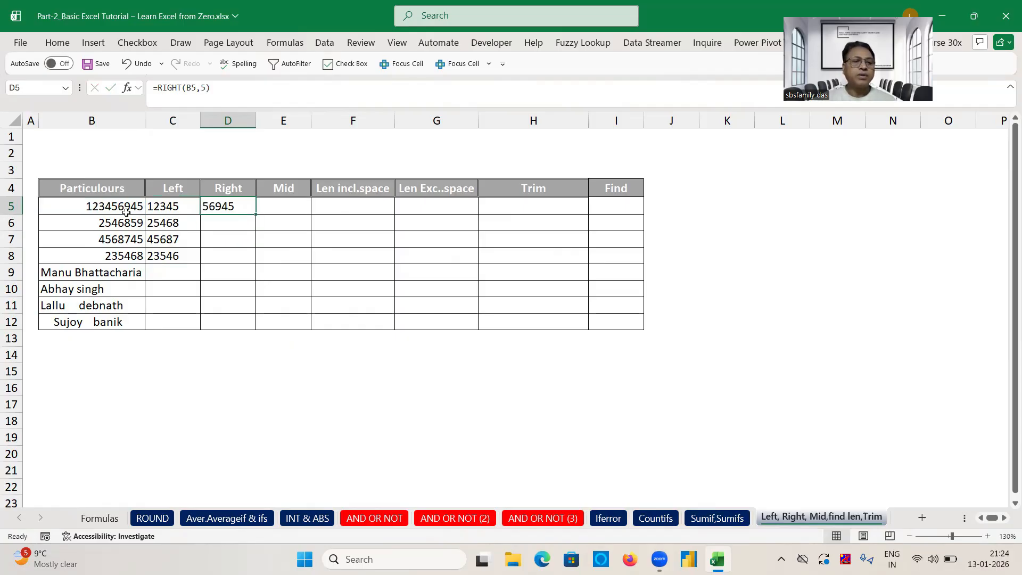
drag(249, 209, 256, 261)
- Enter =MID(B5,2,5) in E5 to extract five characters from the second position, and fill it down to E8
click(271, 209)
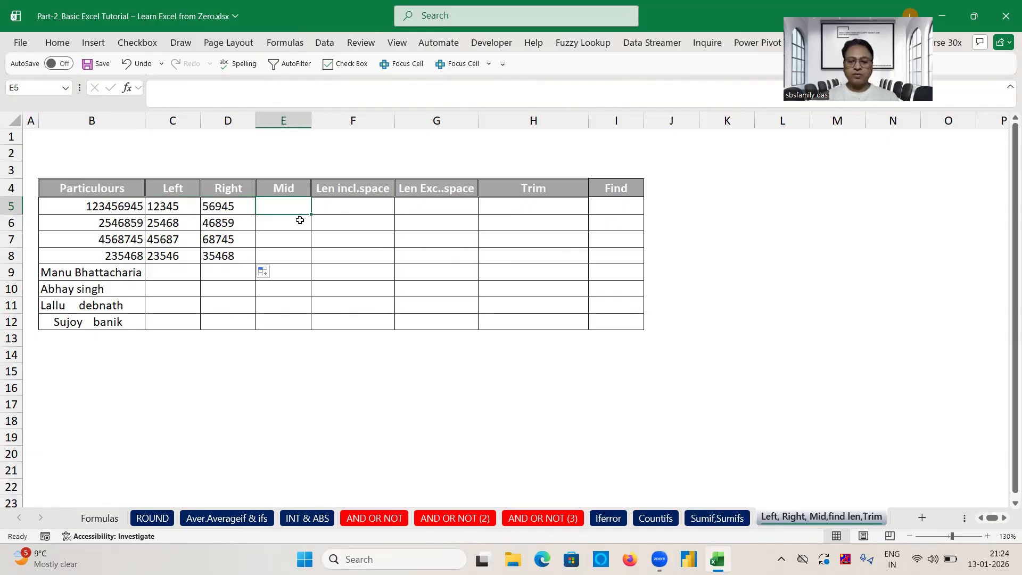
text(=mid()
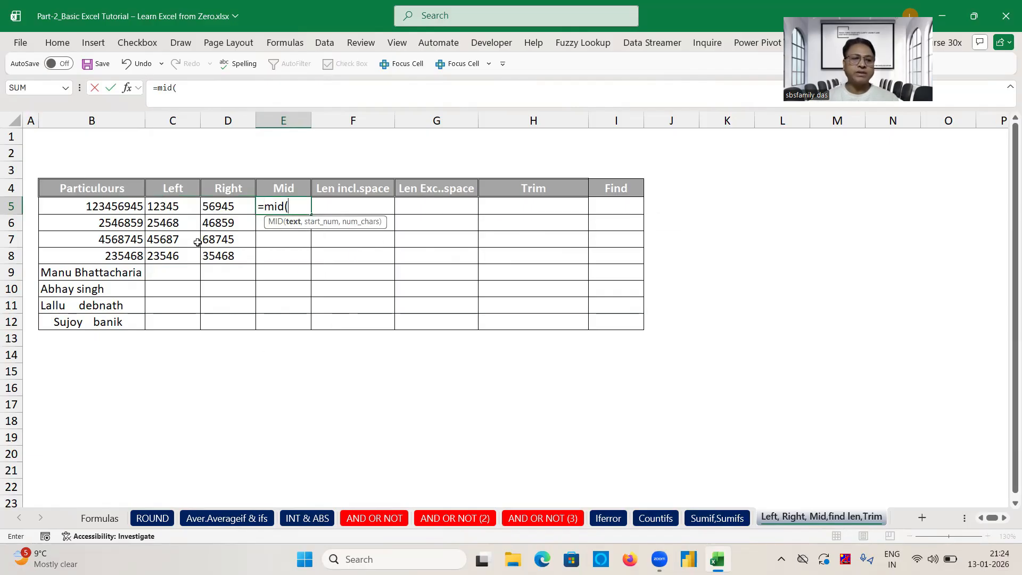
click(122, 208)
text(,)
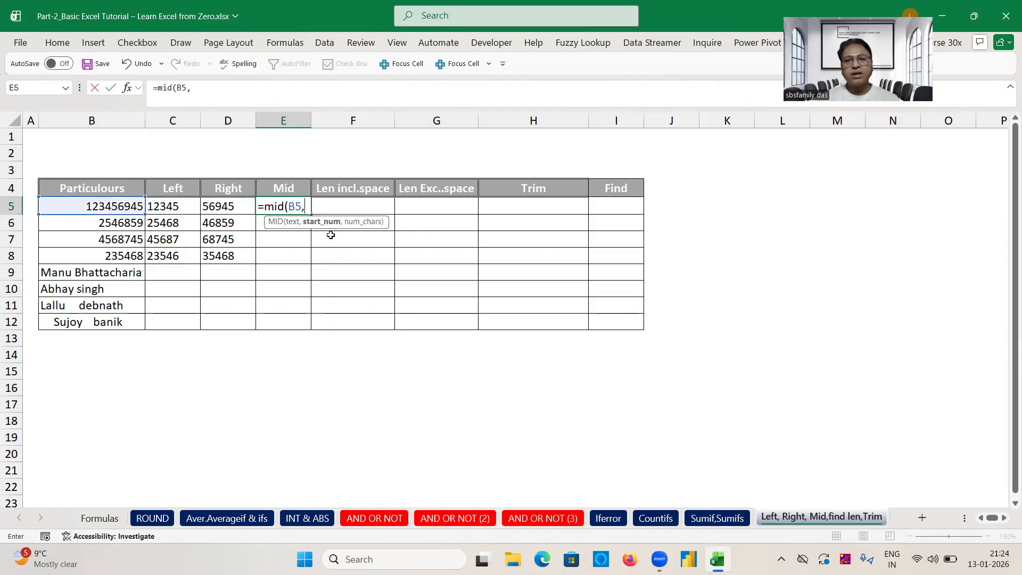
text(2,)
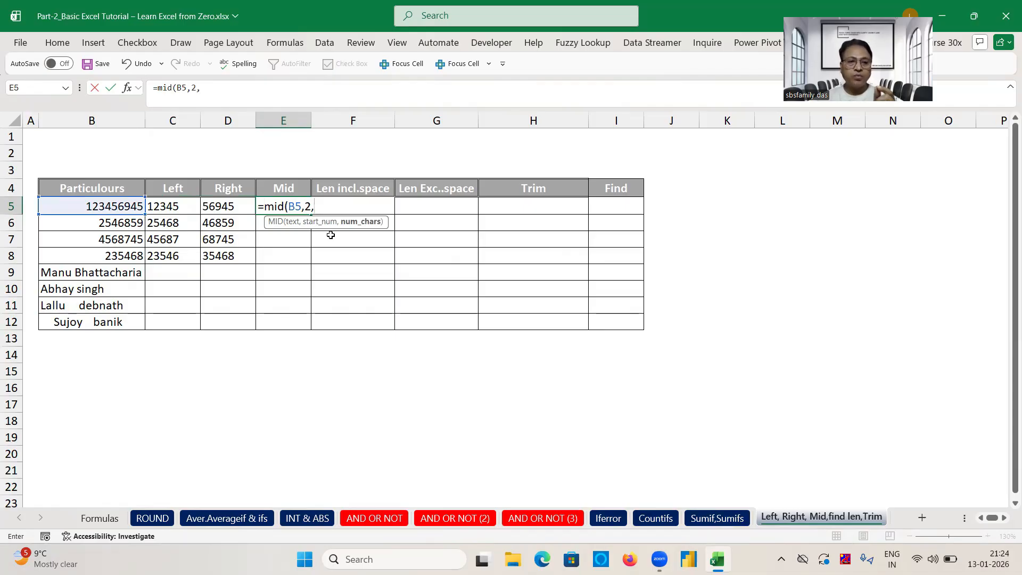
text(5))
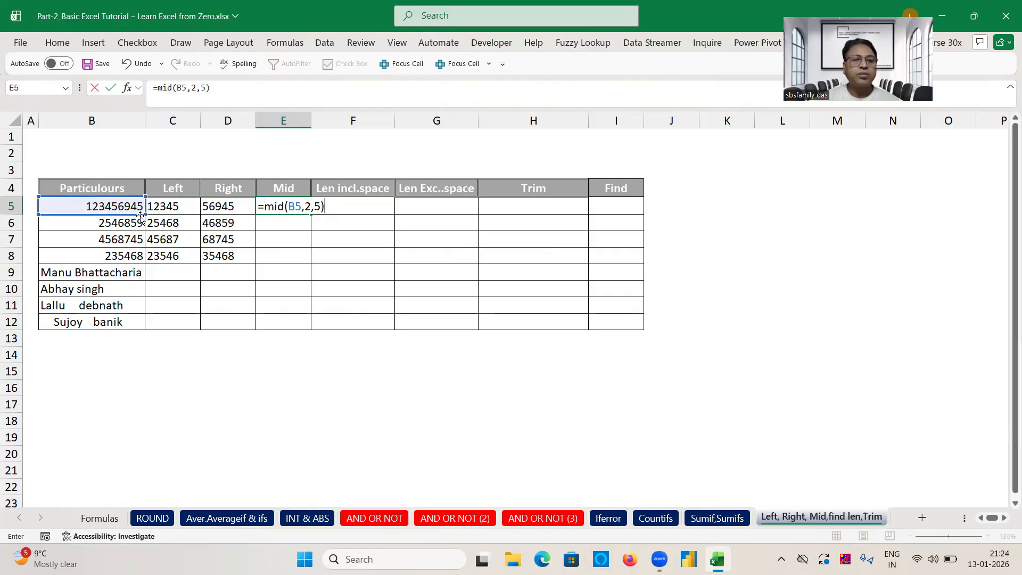
key(Return)
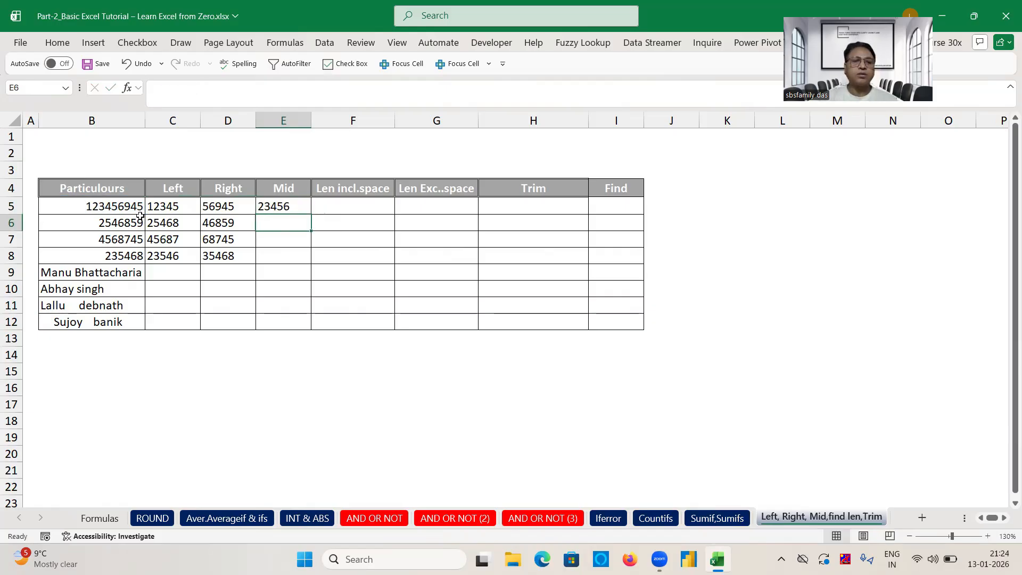
click(291, 207)
drag(311, 214, 311, 263)
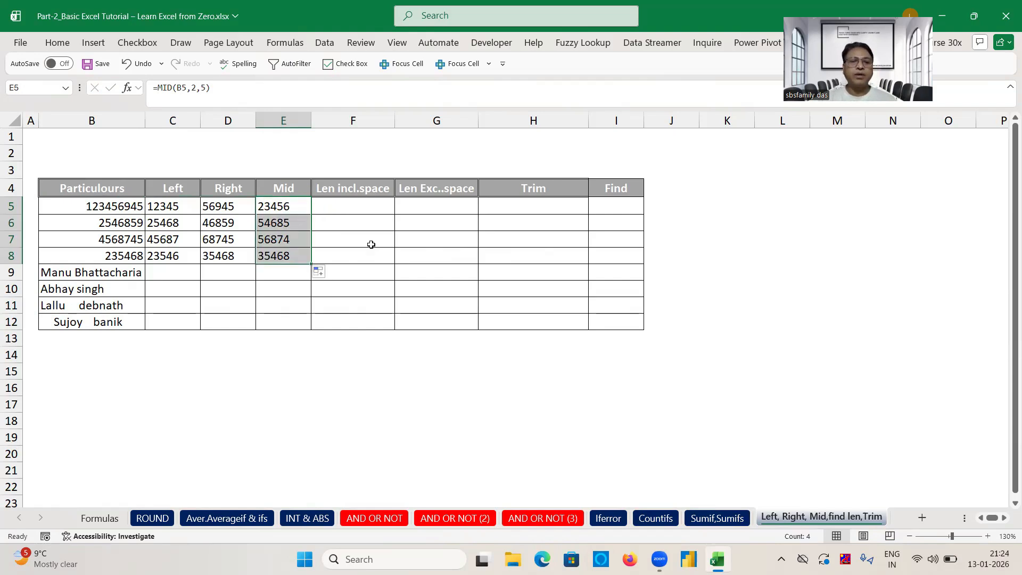
click(361, 192)
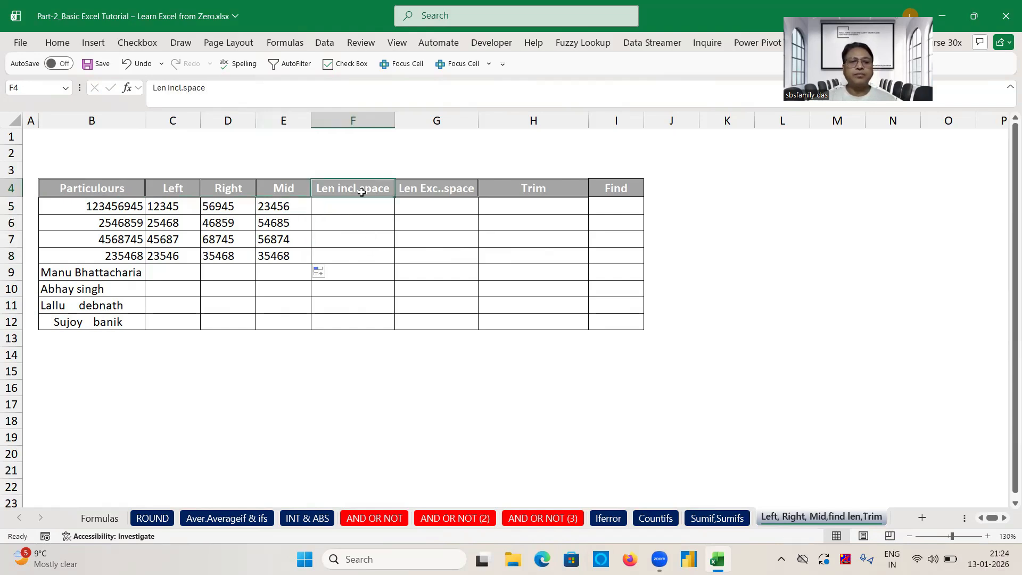
click(333, 273)
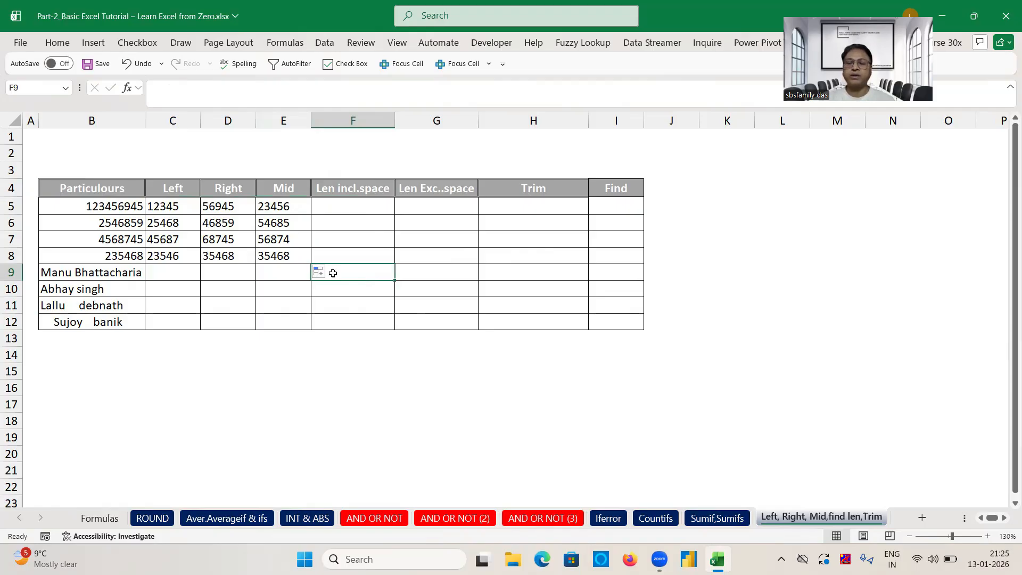
double_click(52, 325)
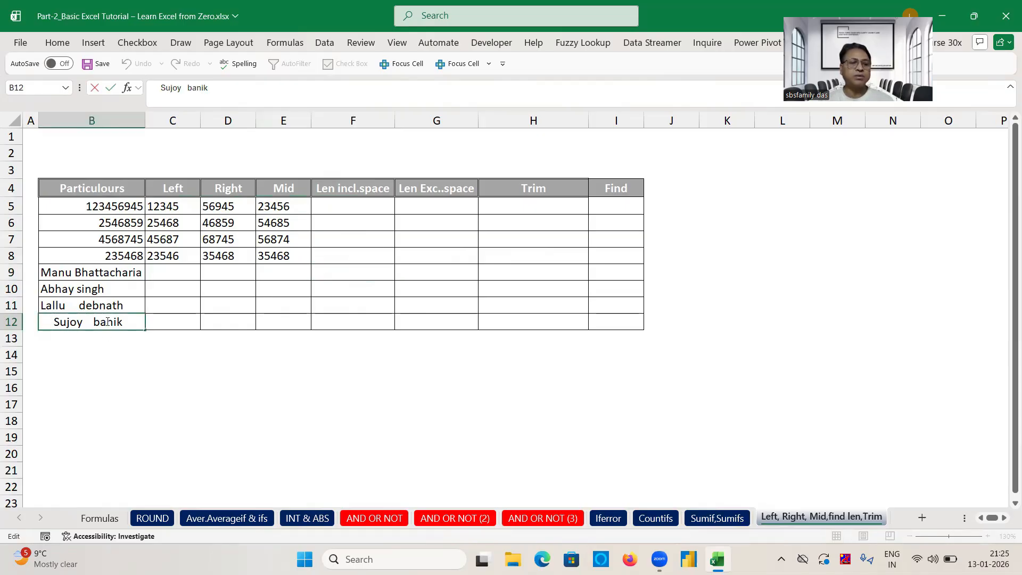
click(205, 339)
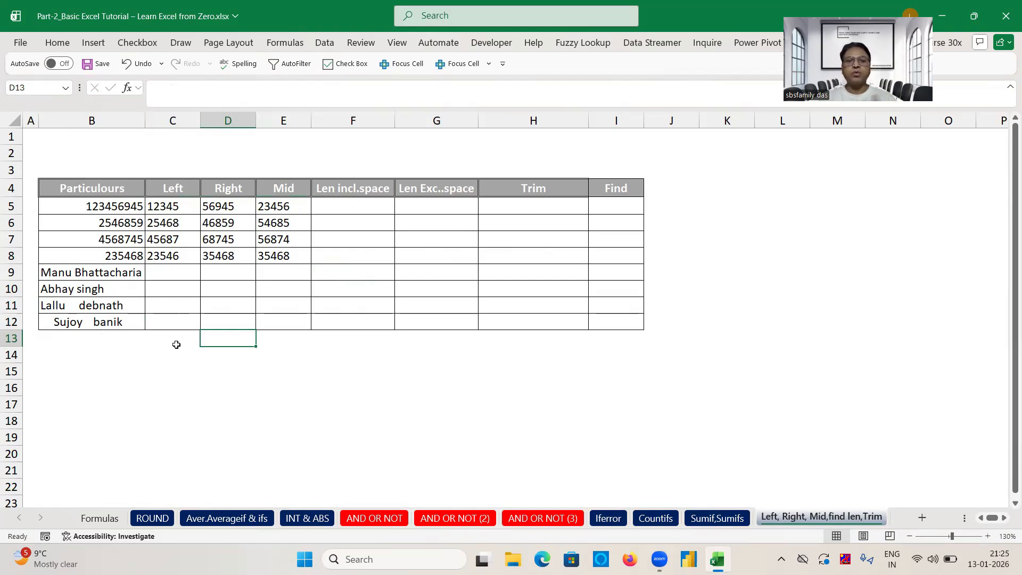
click(333, 272)
text(=l)
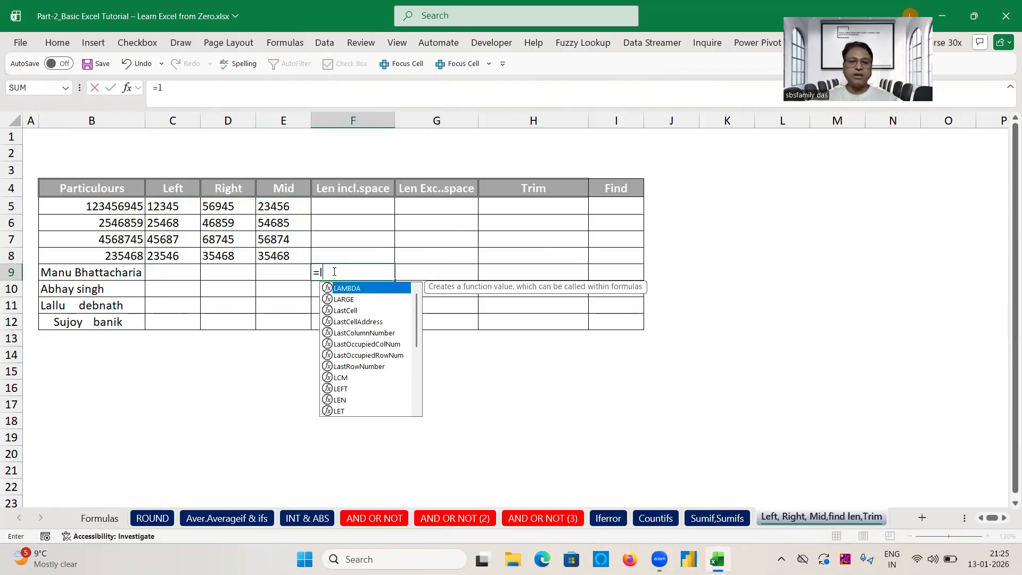
text(e)
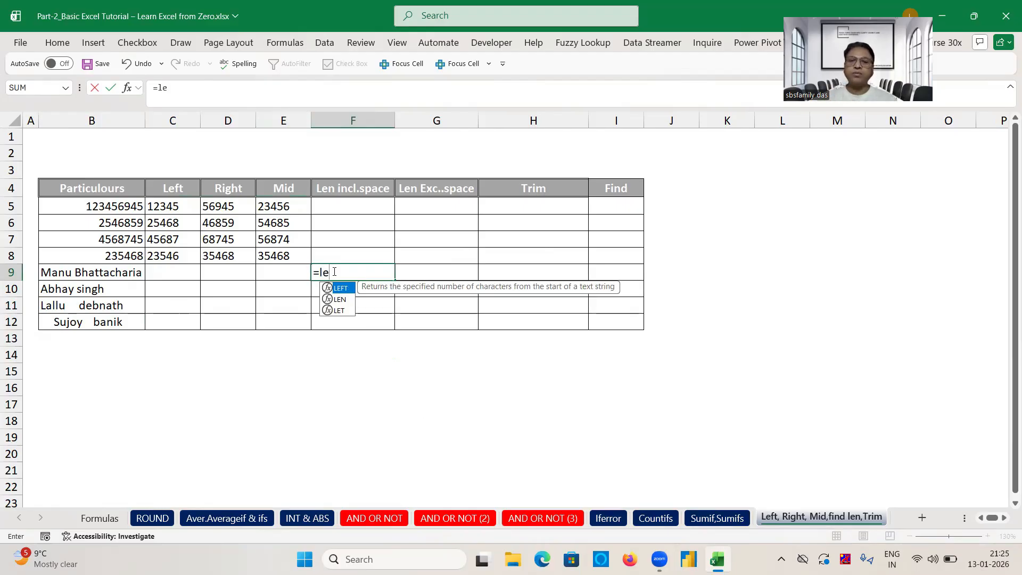
text(n)
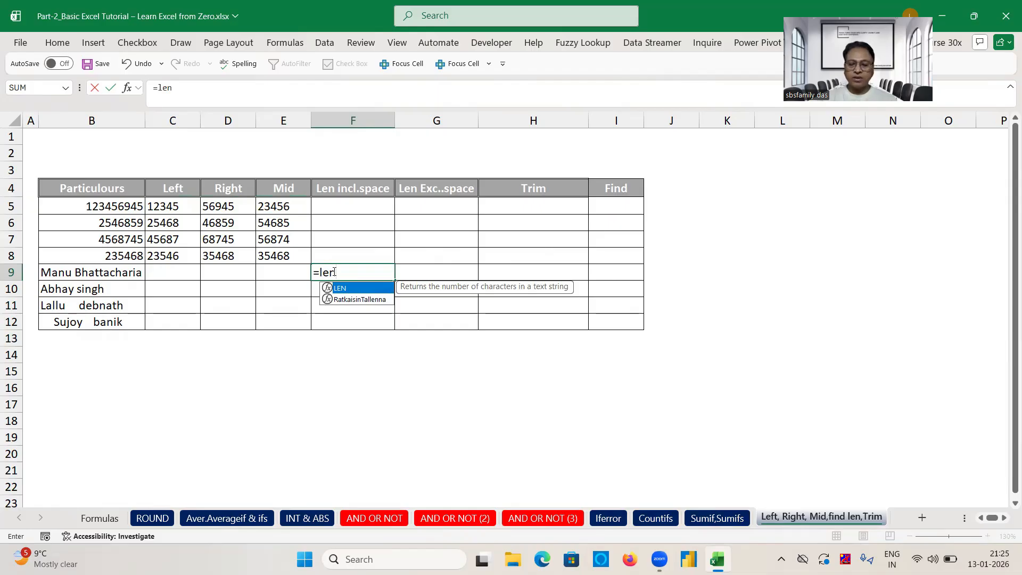
text(()
key(Escape)
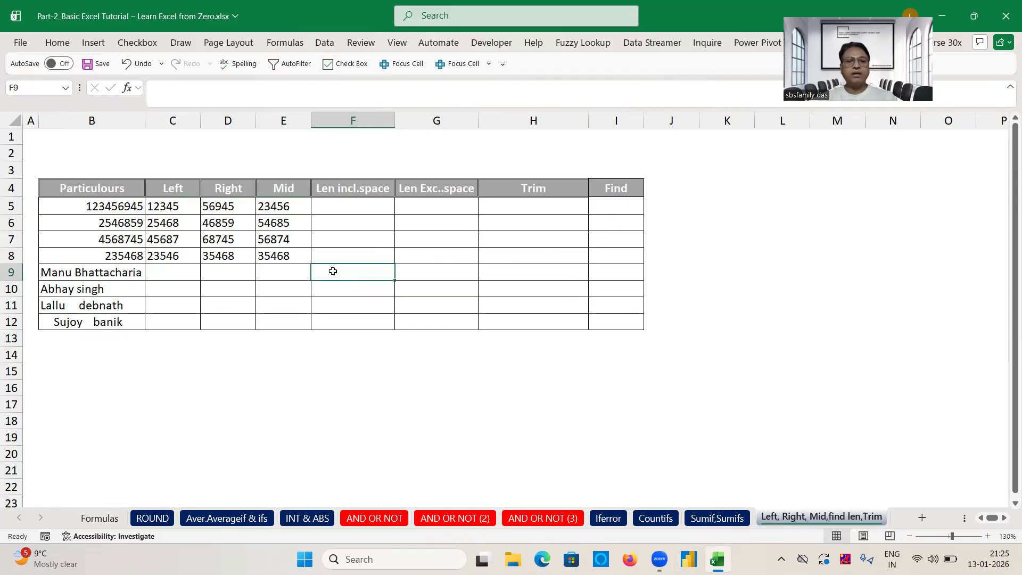
- Enter =LEN(B5) in F5 to count characters including spaces, and fill the formula down to F12
click(340, 201)
text(=)
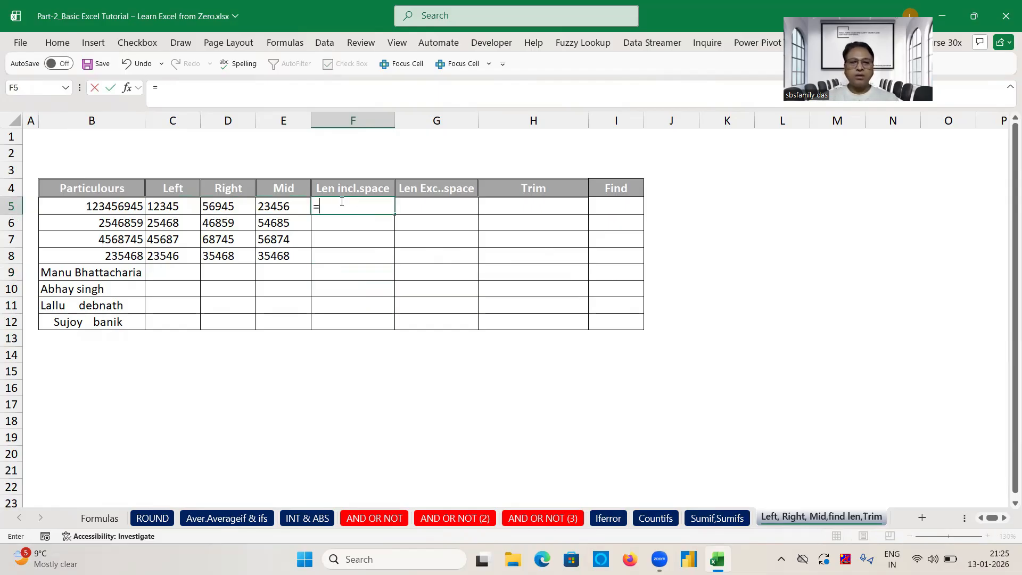
text(len)
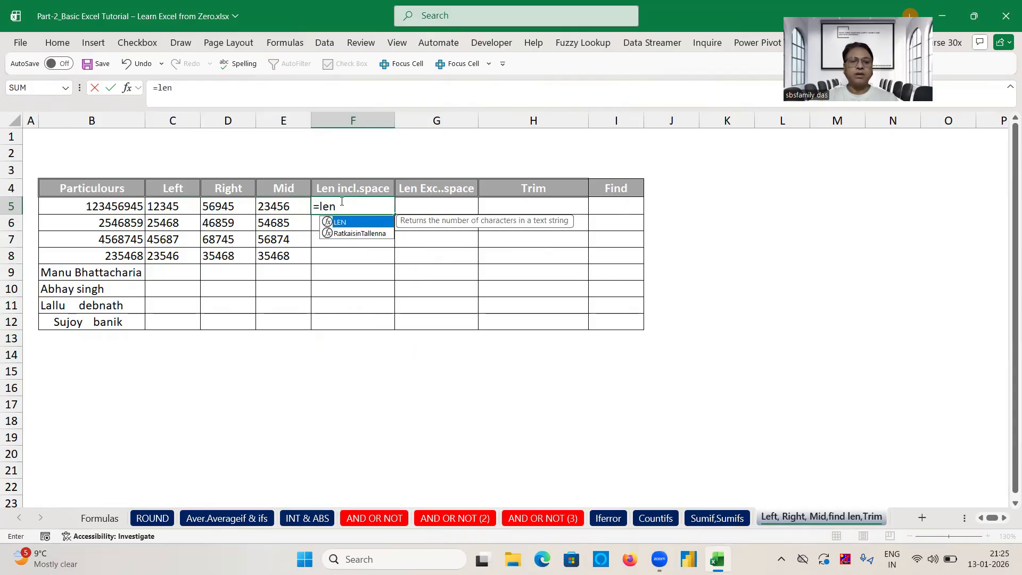
text(()
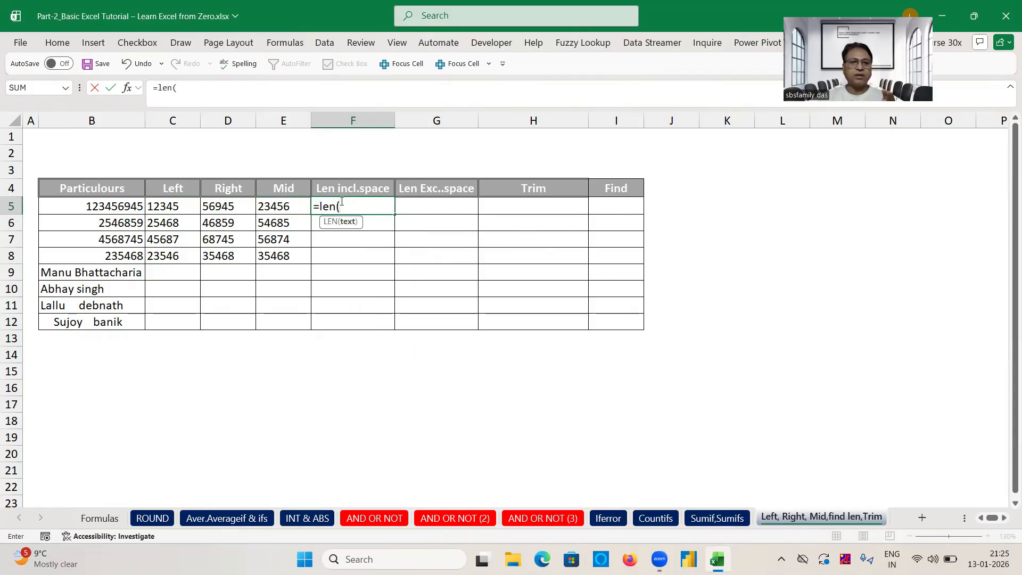
click(116, 208)
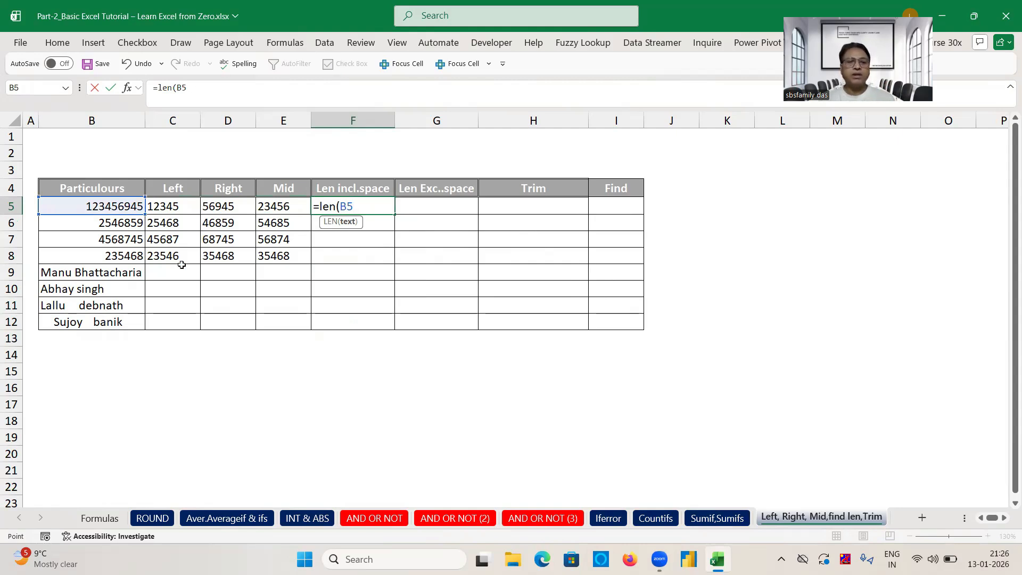
text())
key(Return)
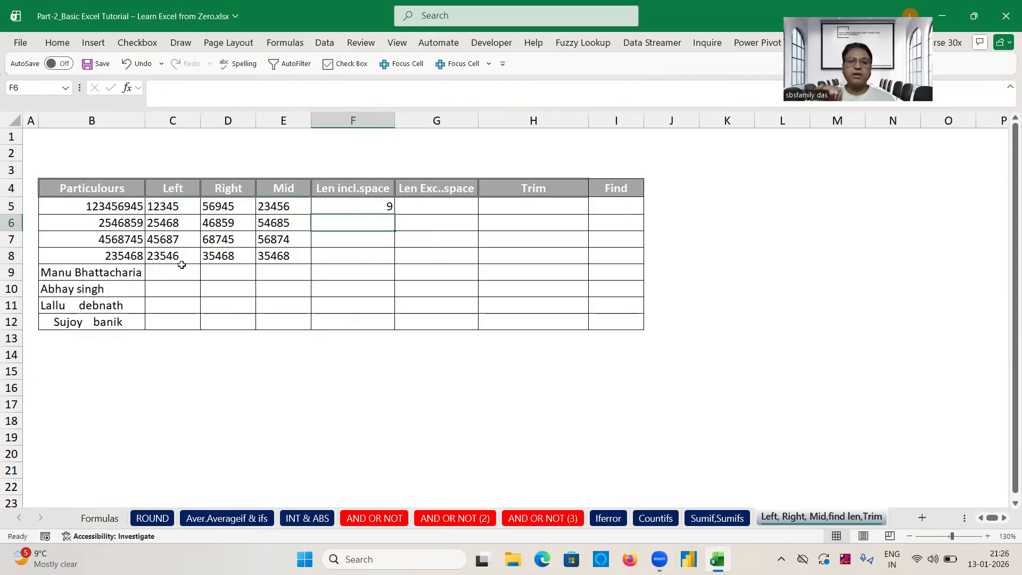
click(387, 206)
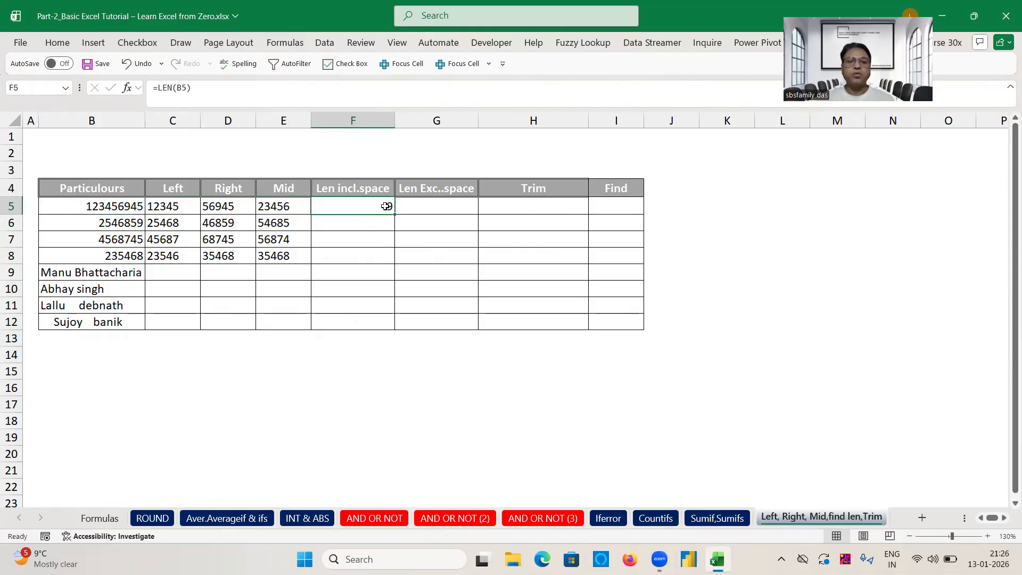
drag(395, 214, 395, 326)
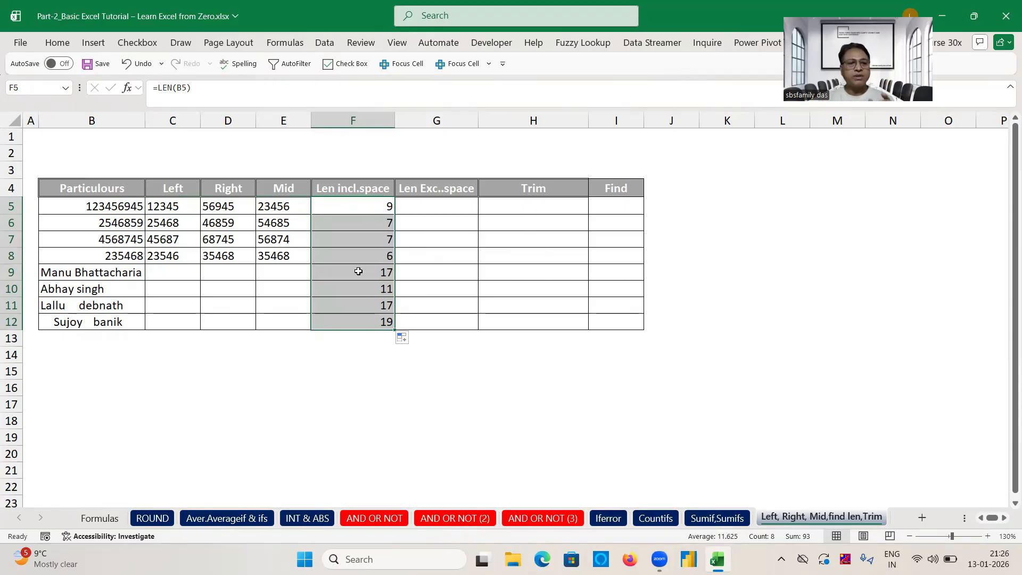
click(101, 290)
click(109, 325)
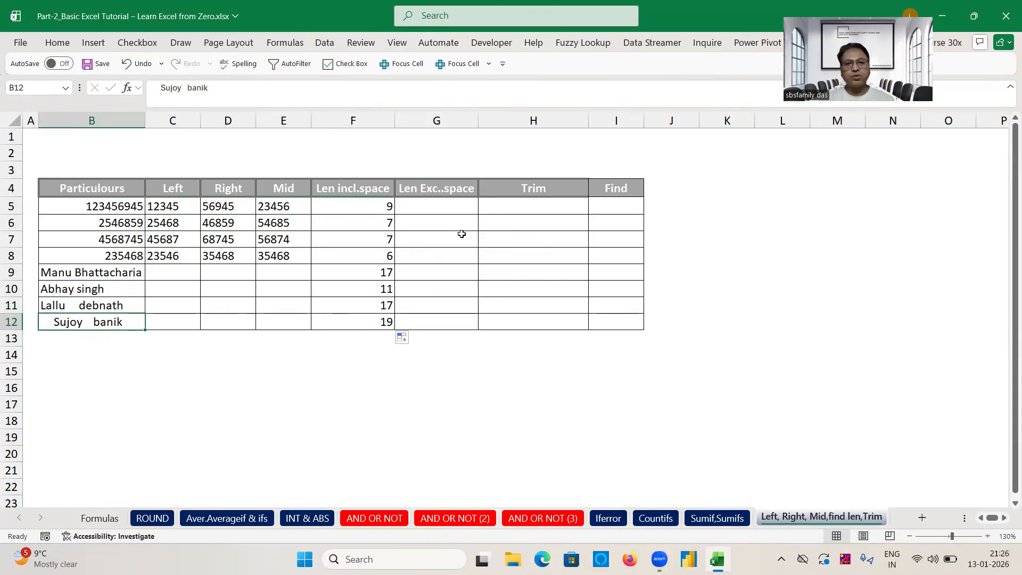
- Enter =LEN(SUBSTITUTE(B9," ","")) in G9 to count the characters excluding spaces
click(438, 206)
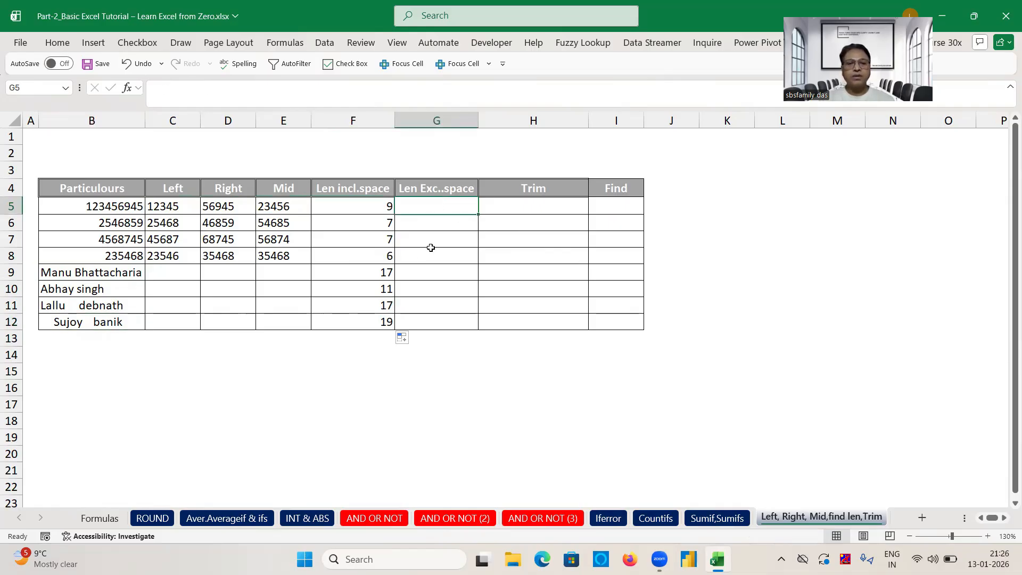
click(417, 274)
text(=)
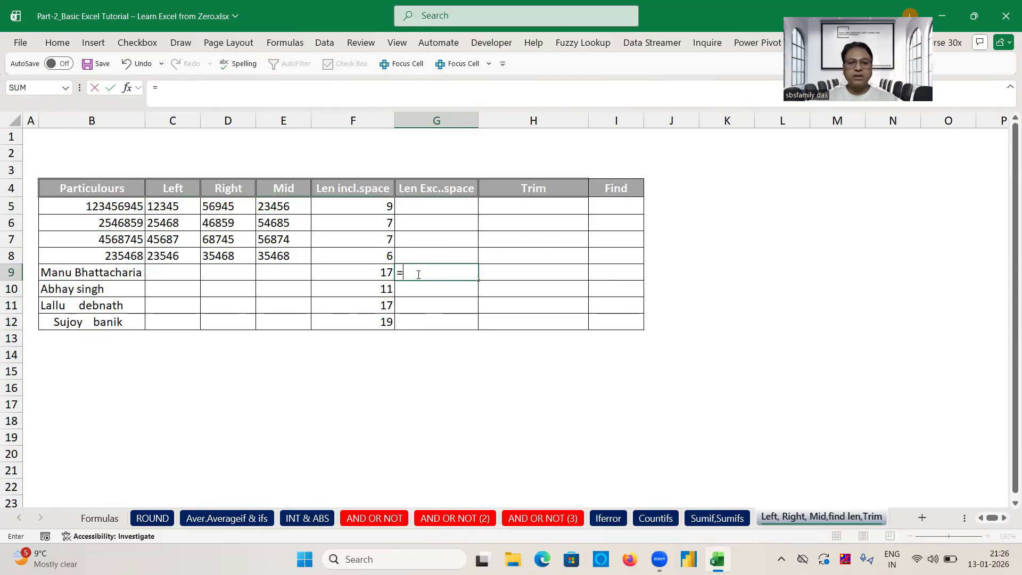
text(len()
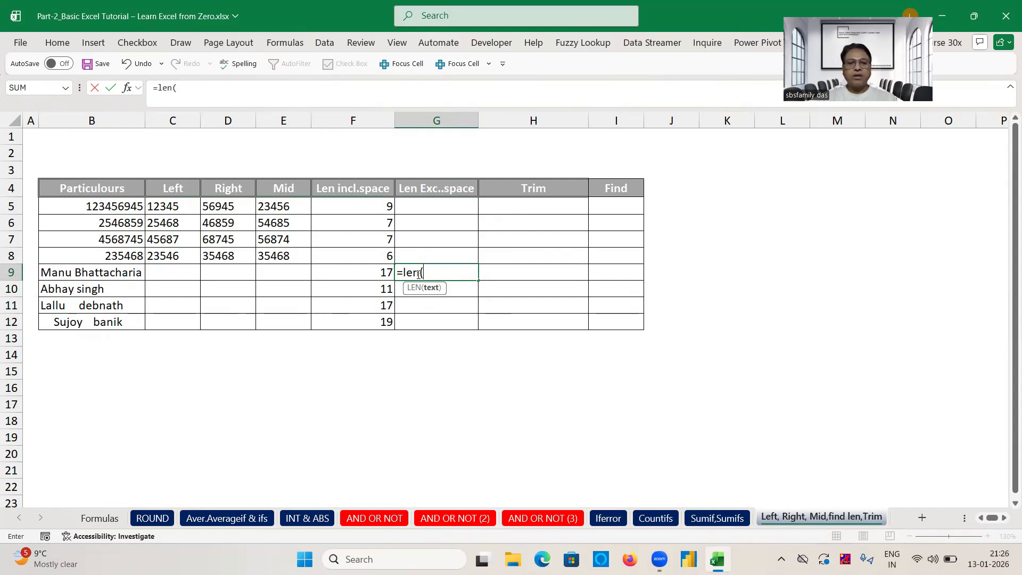
text(sub)
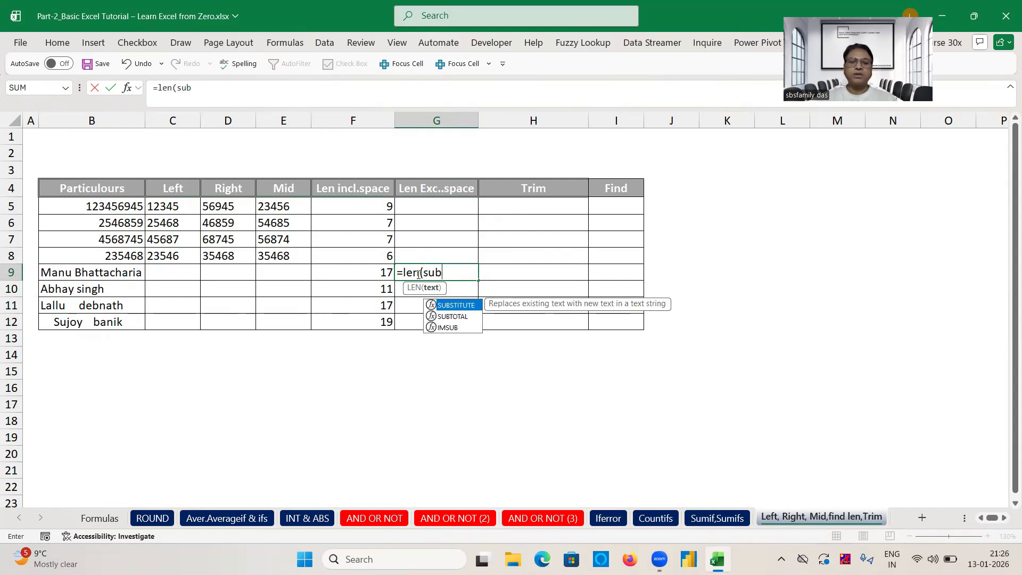
key(Tab)
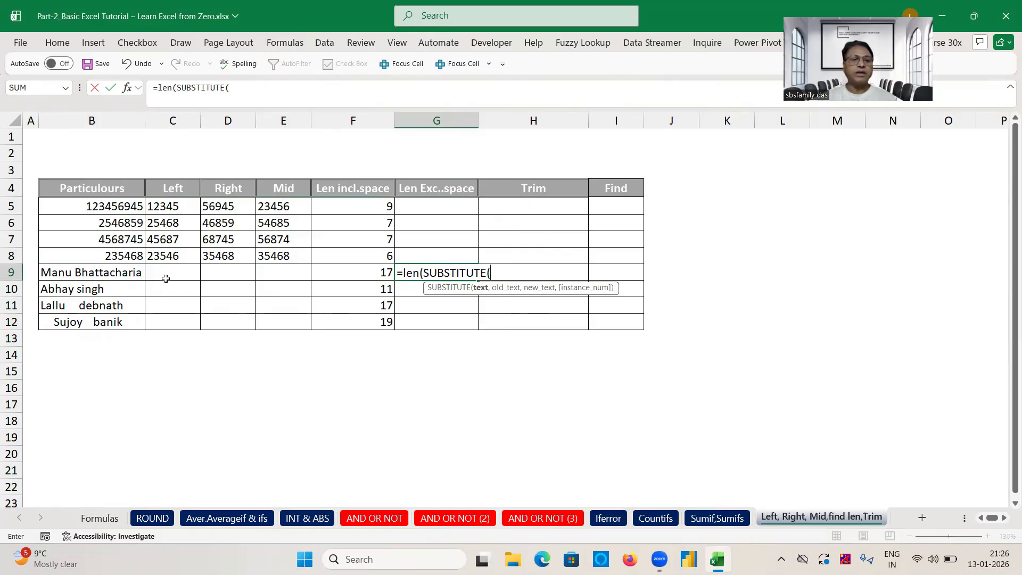
click(128, 273)
text(,)
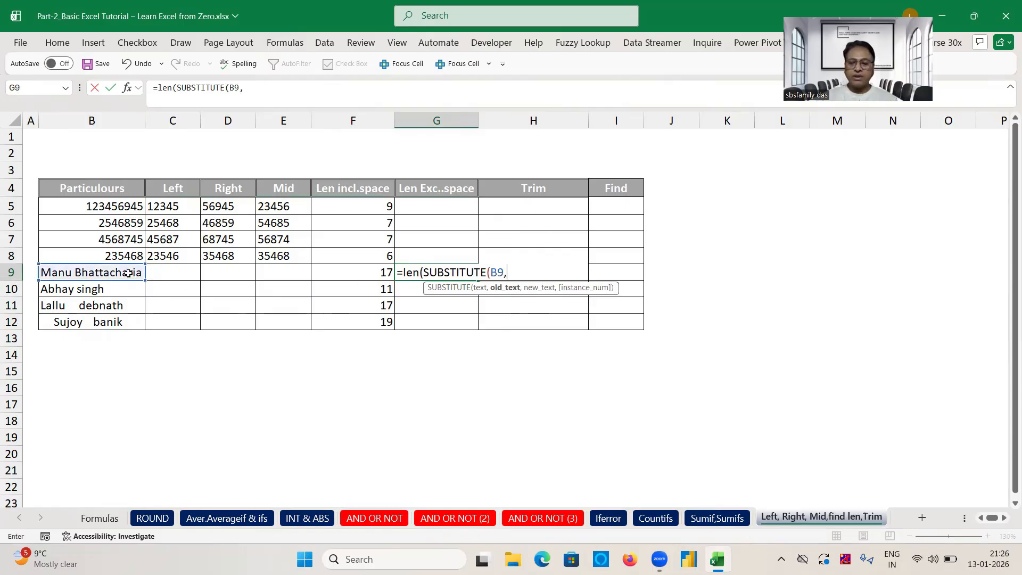
text(")
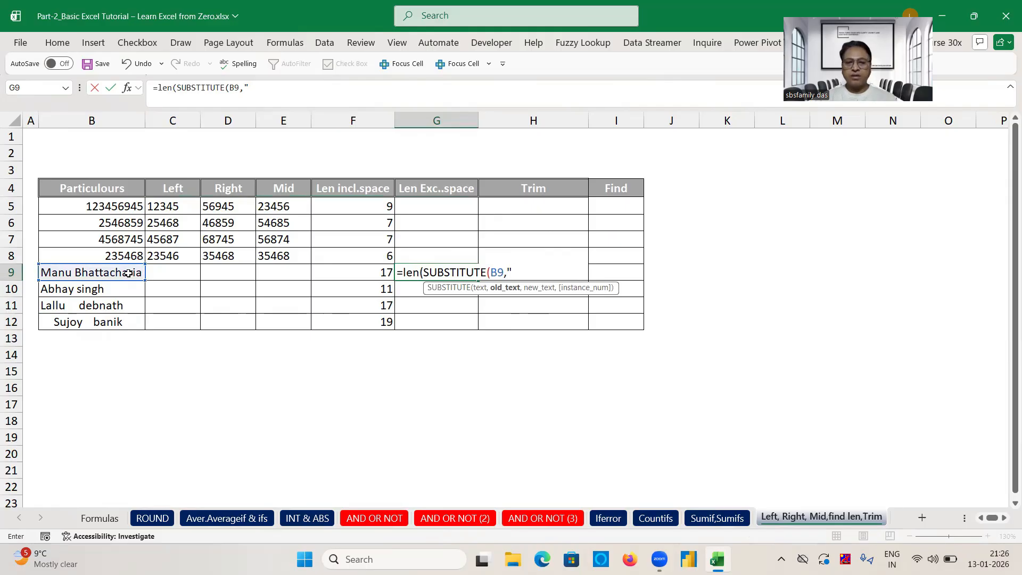
text( ",)
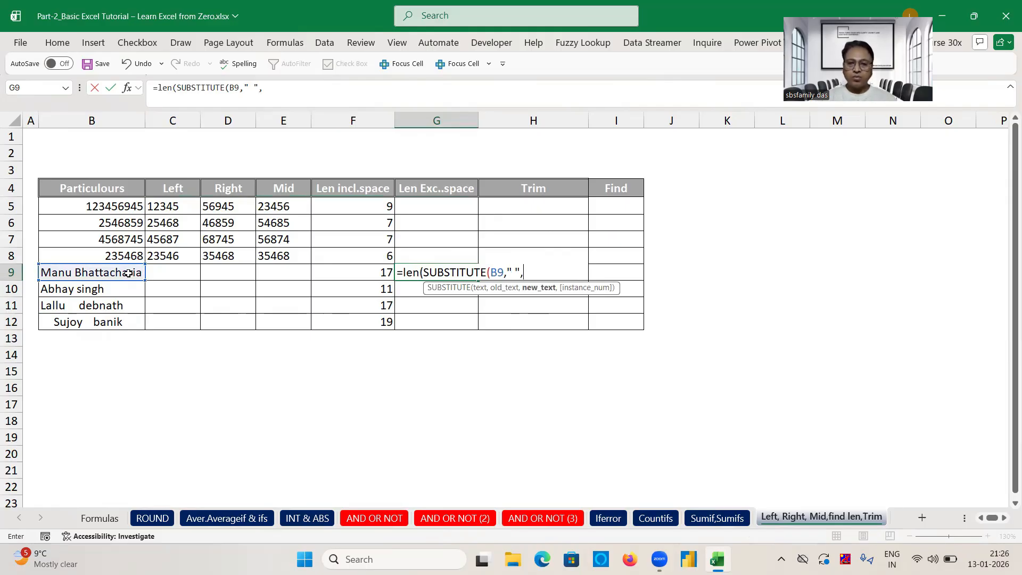
text(""))
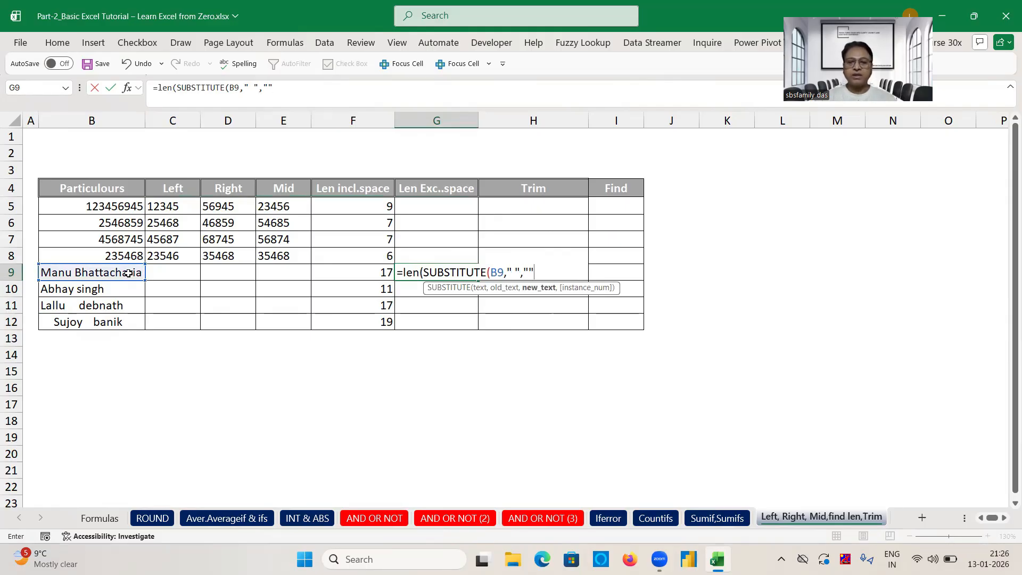
key(ctrl+Return)
- Copy the G9 formula to G10:G12, and compare row 9's lengths including and excluding spaces with its source text
key(ctrl+c)
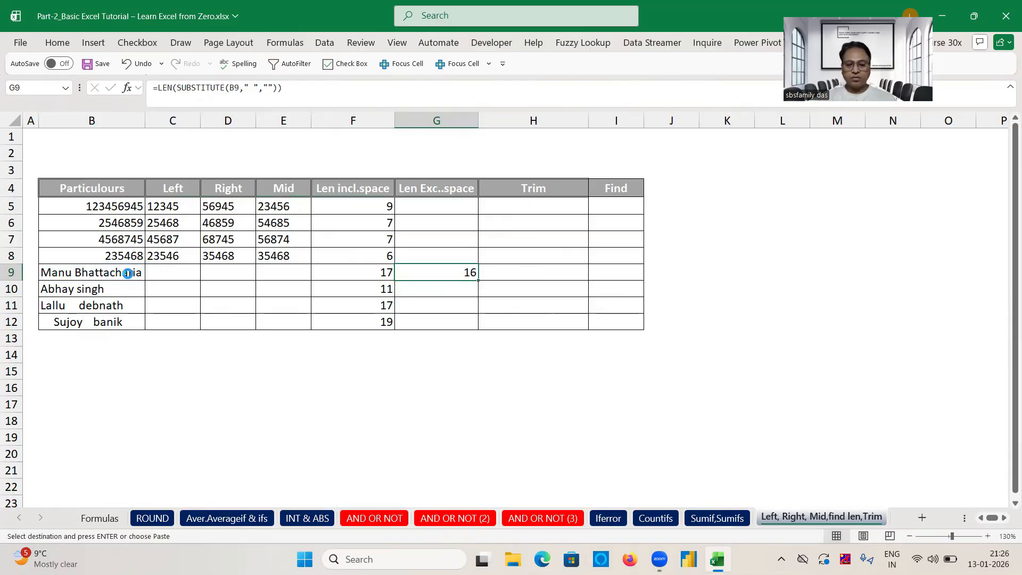
key(Down)
key(shift+Down)
key(shift+Down)
key(Return)
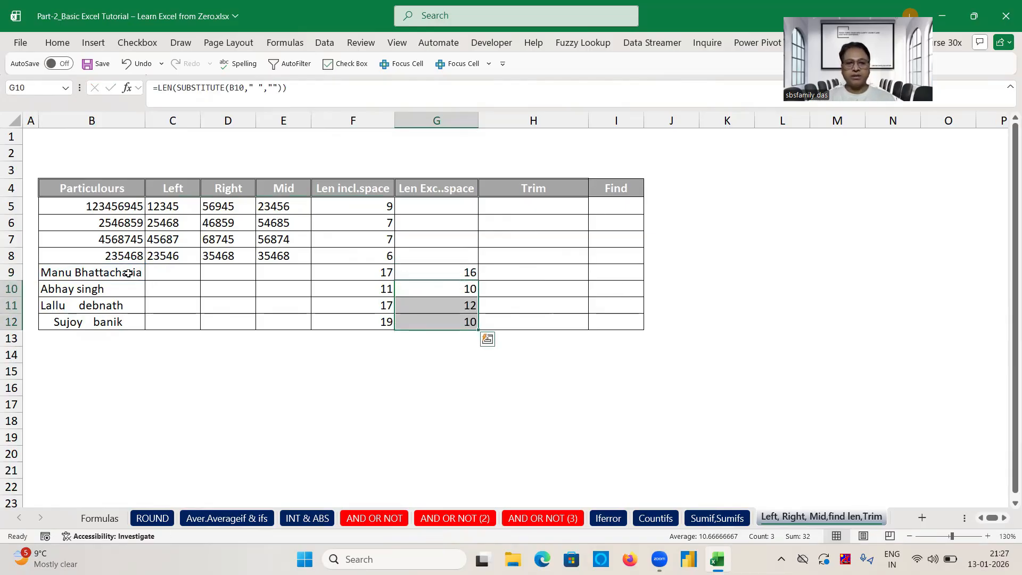
click(107, 272)
click(447, 271)
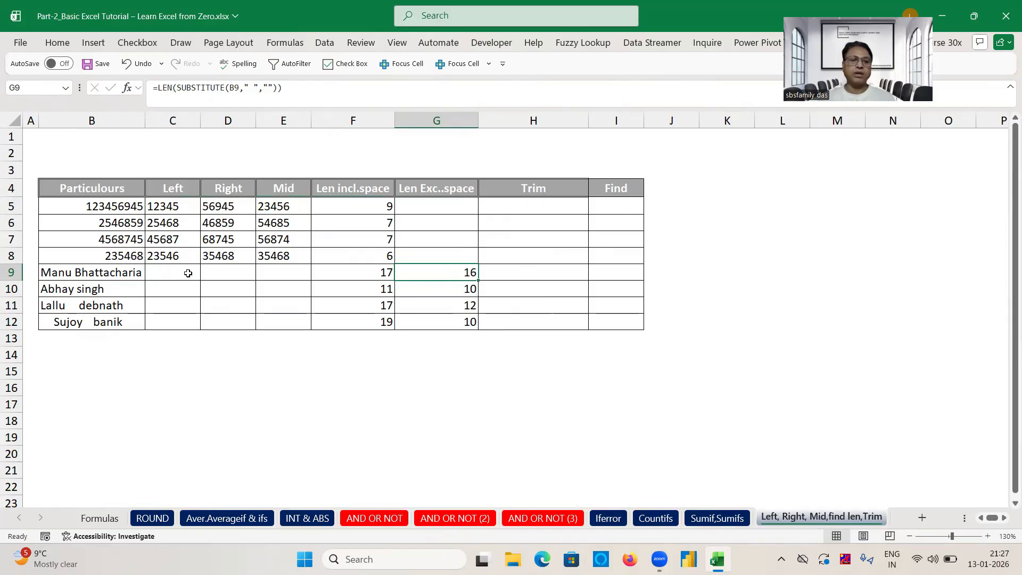
click(77, 277)
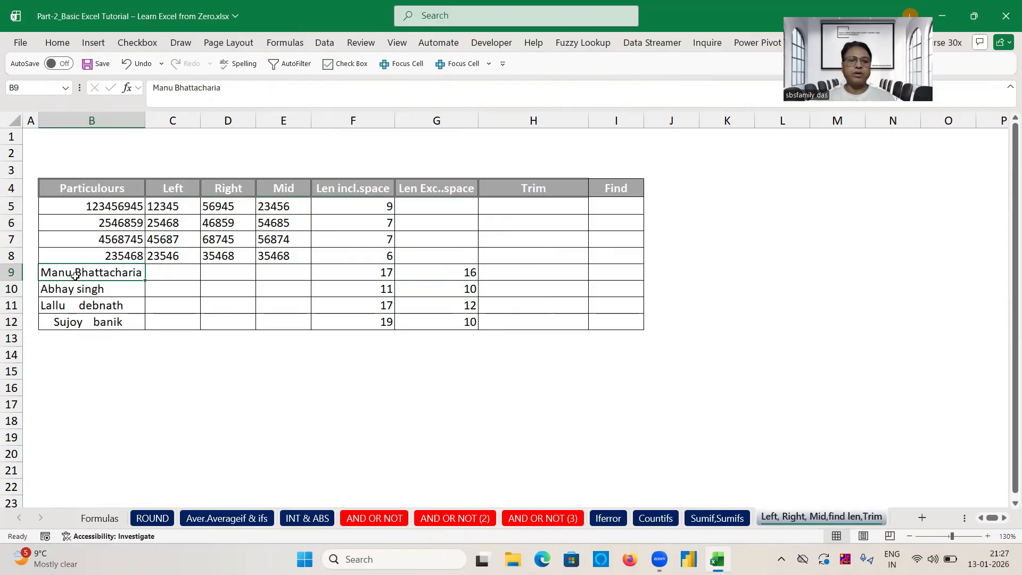
click(377, 273)
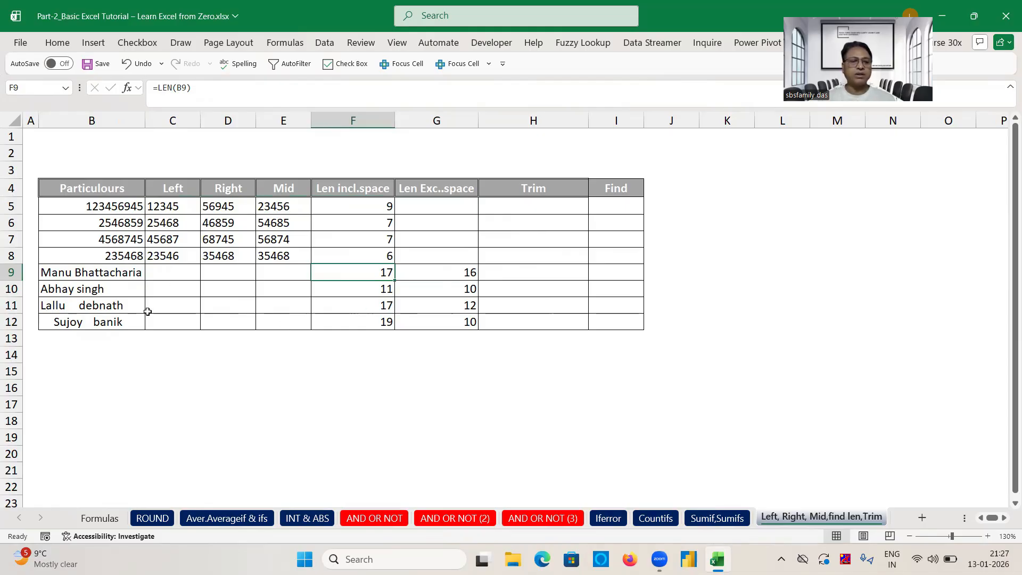
click(86, 307)
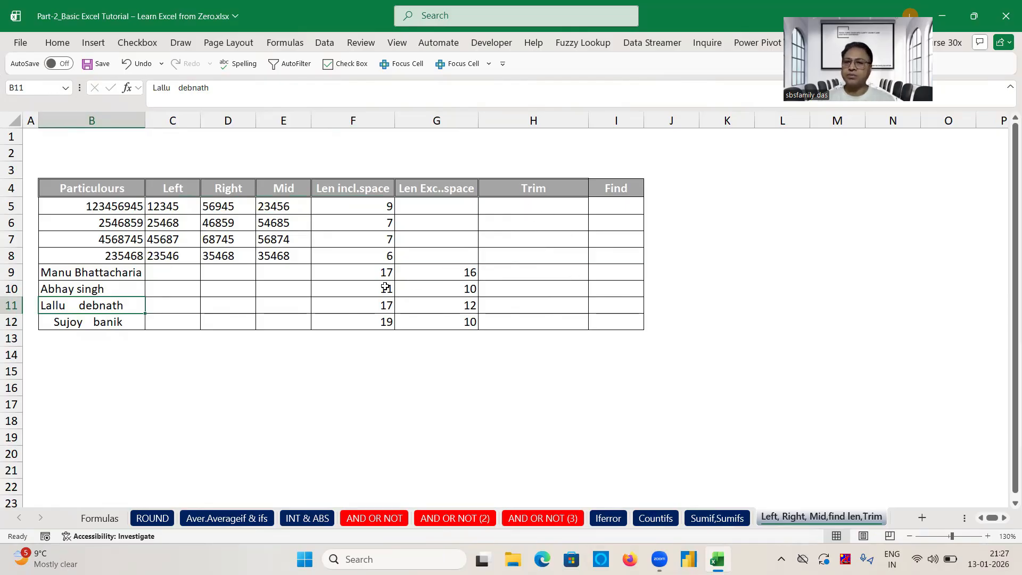
- Enter =TRIM(B9) in H9 to remove extra spaces, and copy the formula down to H12
click(518, 273)
text(=tri)
key(Tab)
click(121, 275)
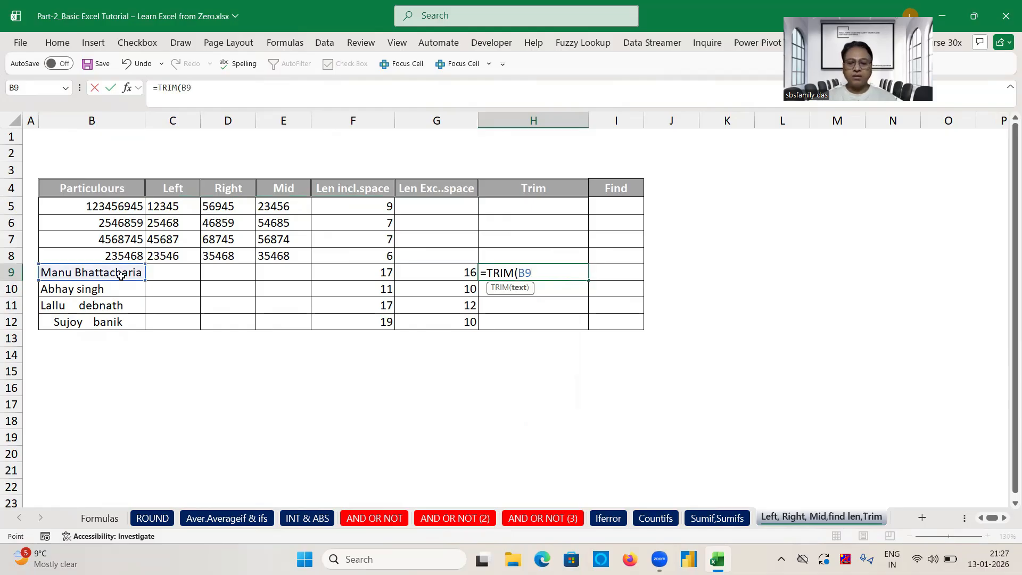
text())
key(Return)
key(Up)
key(ctrl+c)
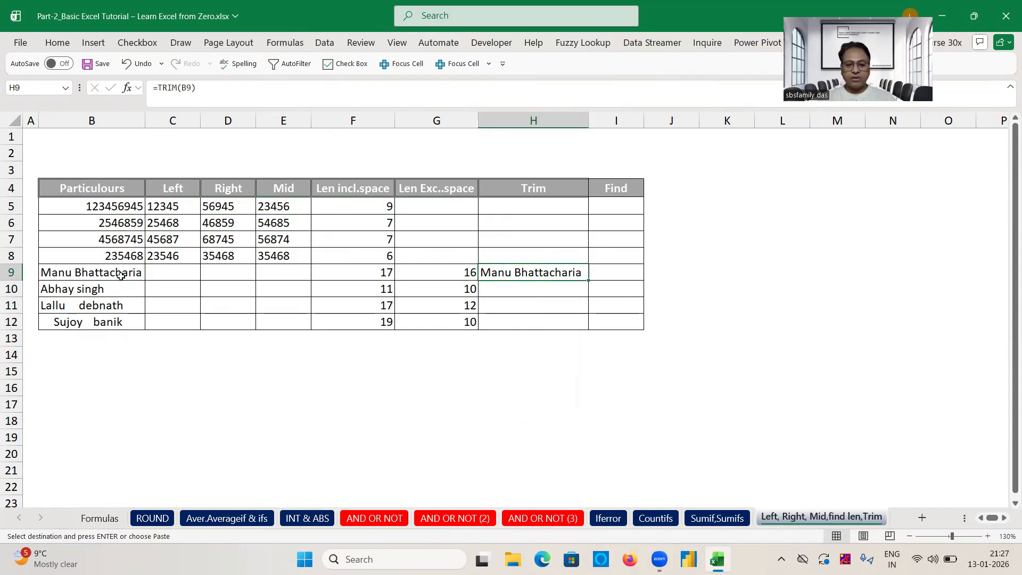
key(shift+Down)
key(shift+Down)
key(shift+Down)
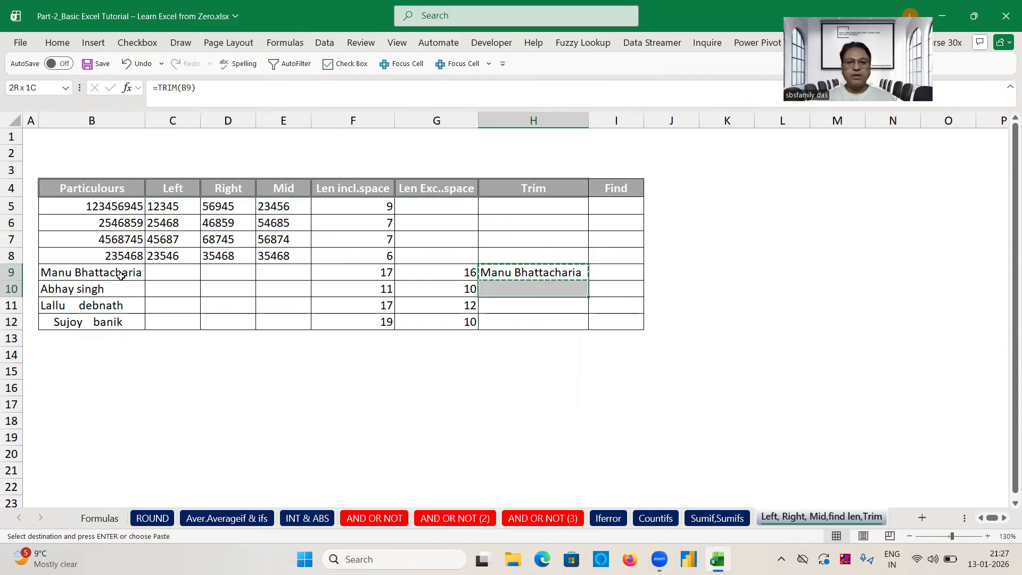
key(Return)
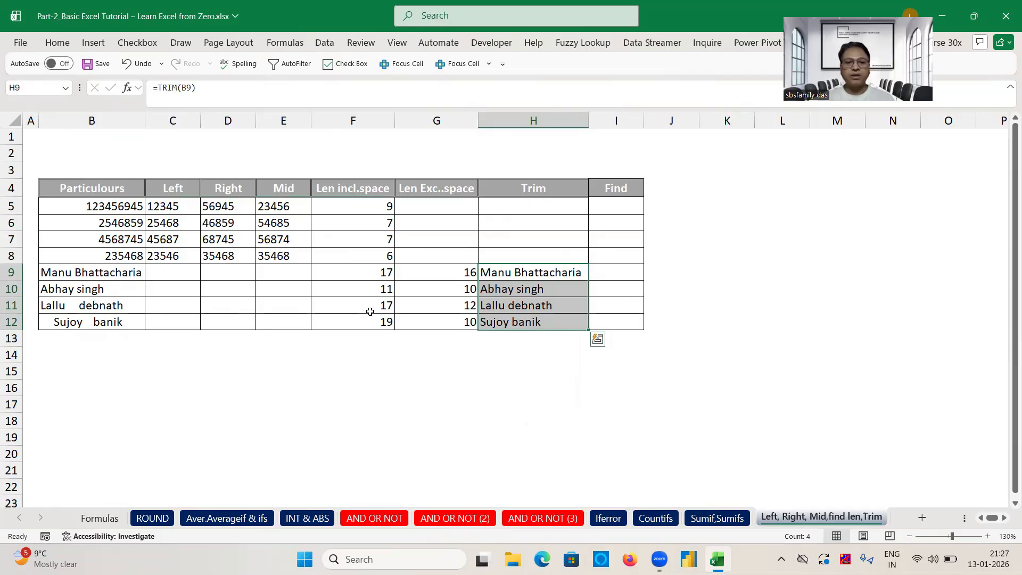
- Compare the trimmed names in H11 and H12 with the source text in column B
click(497, 304)
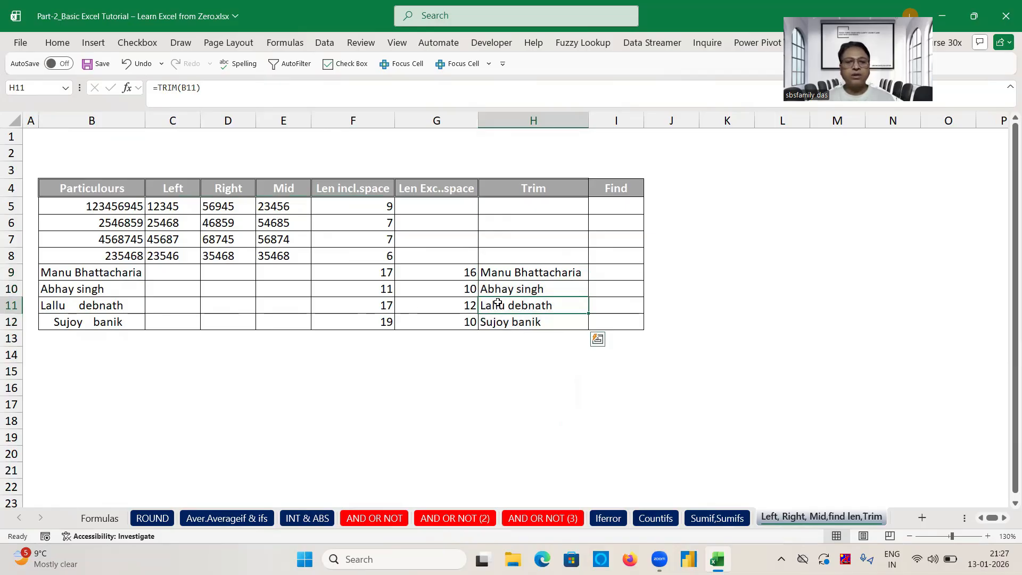
click(81, 310)
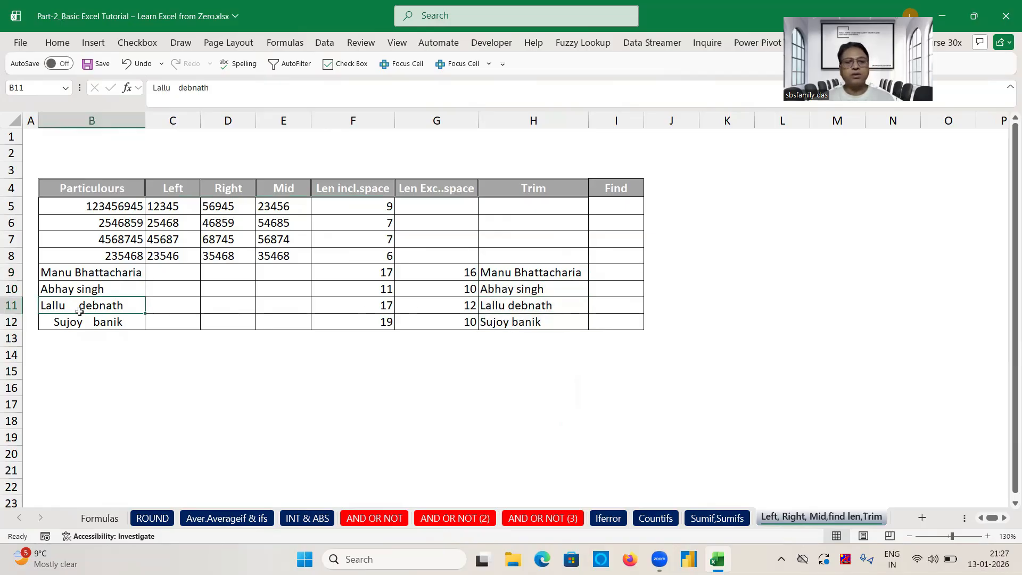
click(521, 302)
click(515, 320)
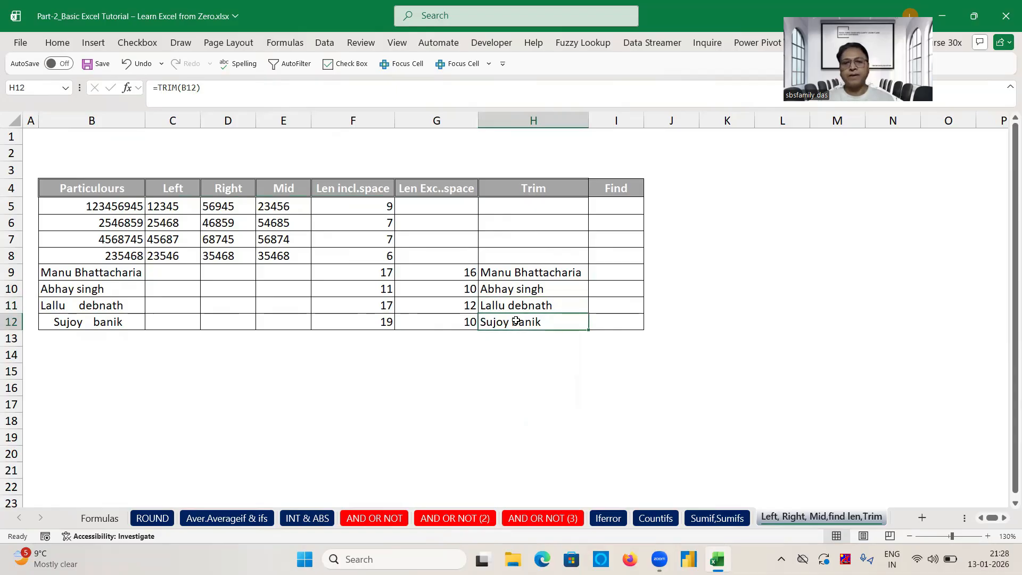
- Enter =FIND(9,B5) in I5 to locate the digit 9 within the number
click(625, 206)
text(=find(9)
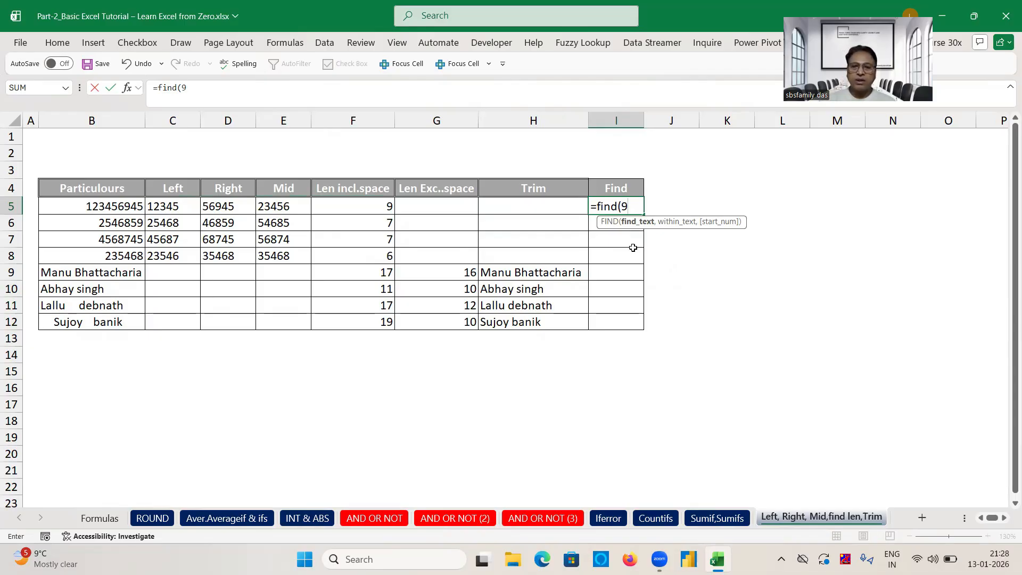
text(,)
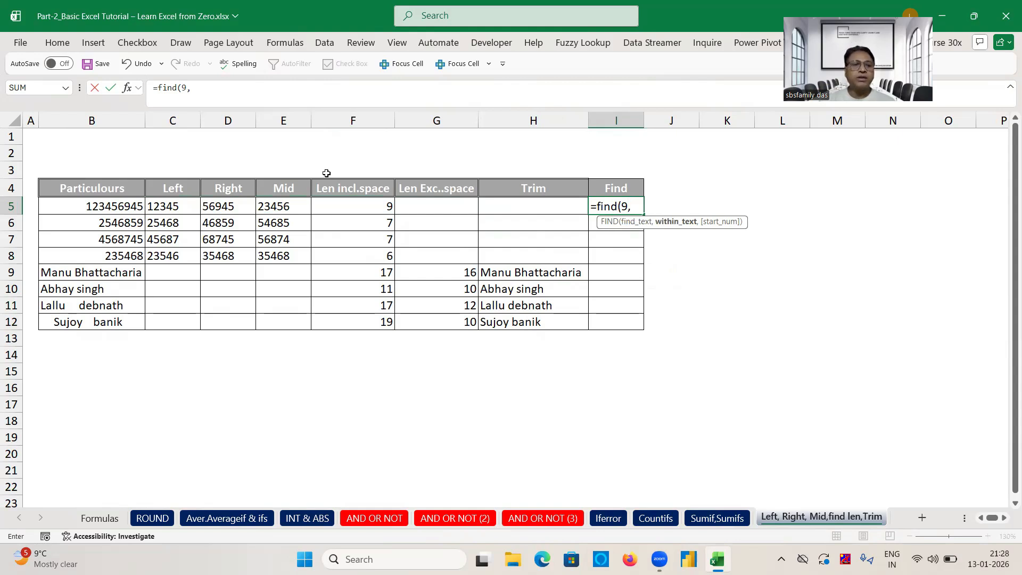
click(131, 204)
key(Return)
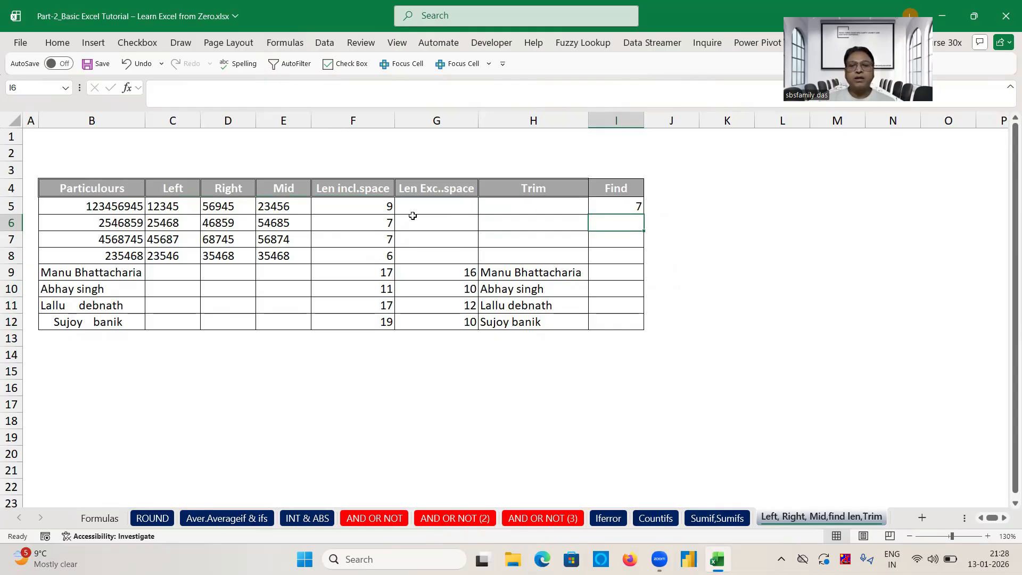
- Step through the digits of B5 to check the position of the 9 against the FIND result in I5
click(617, 201)
double_click(93, 207)
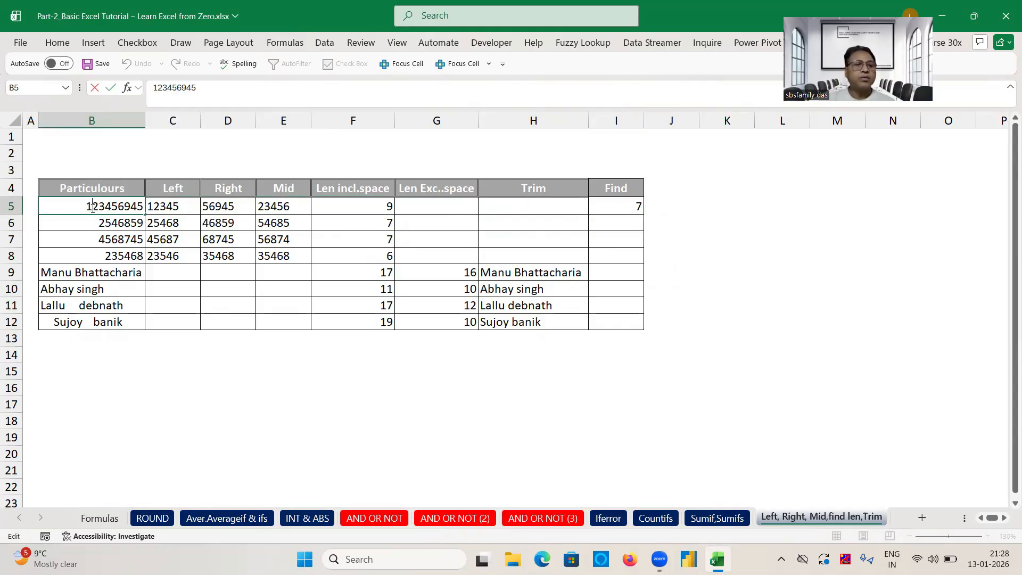
key(Right)
key(Right)
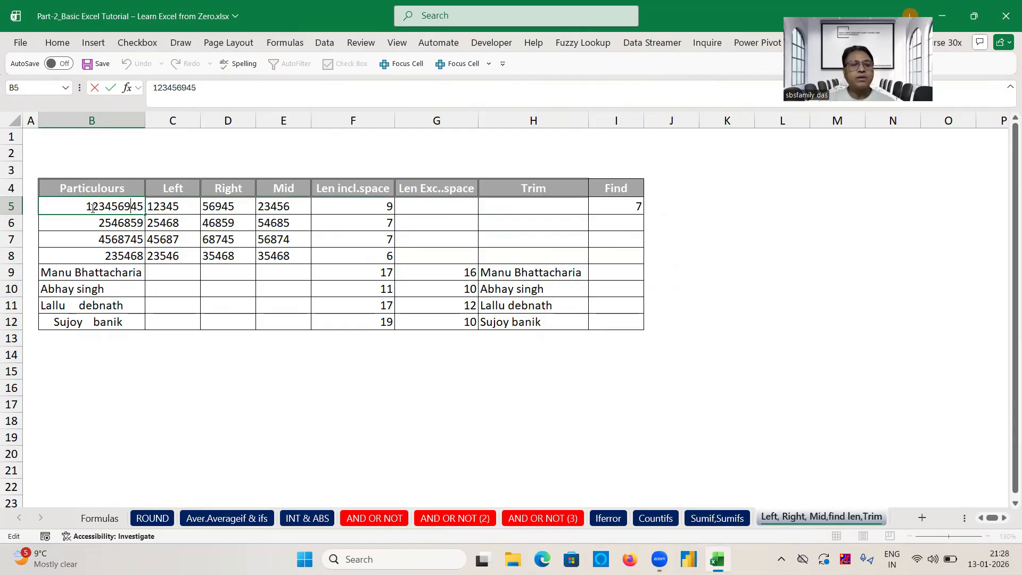
key(Return)
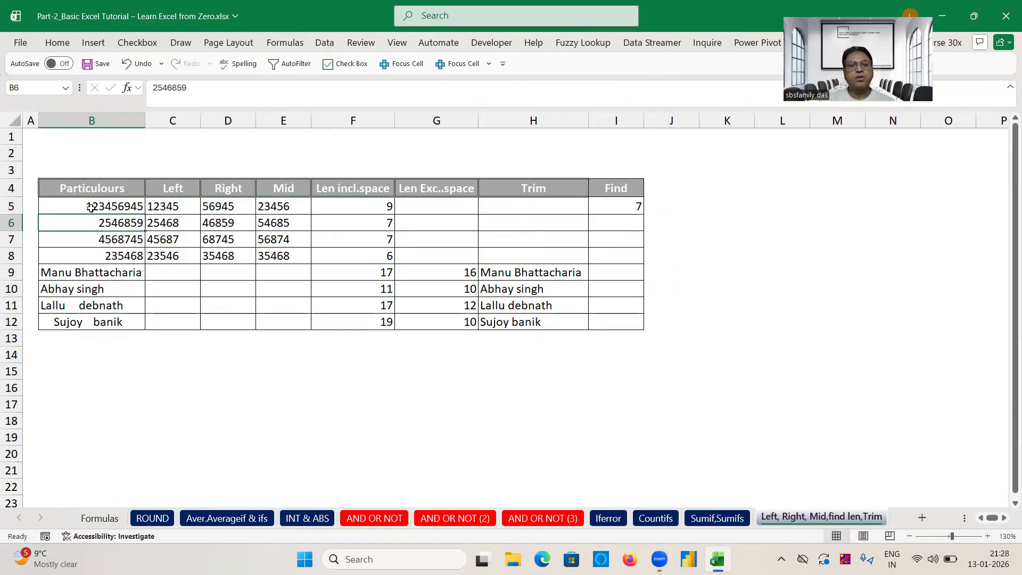
- Fill the FIND formula from I5 down to I8 and check the copied formula in I6
click(629, 207)
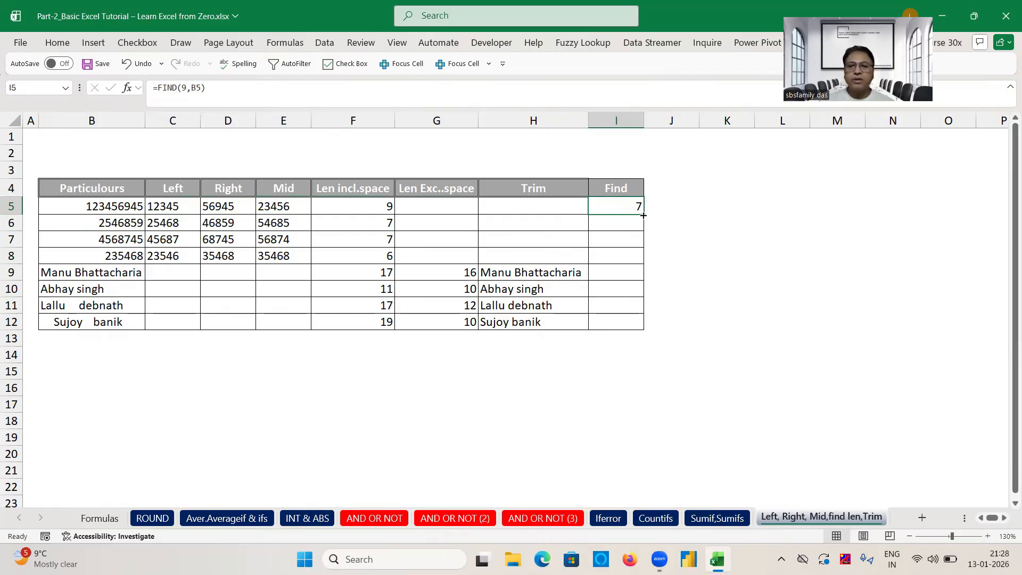
drag(643, 215, 641, 257)
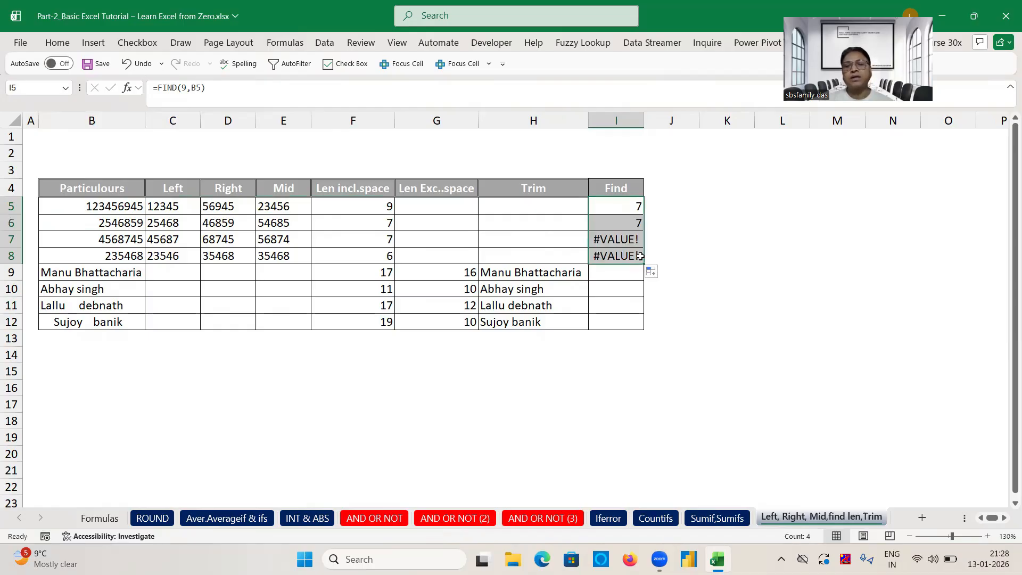
click(633, 222)
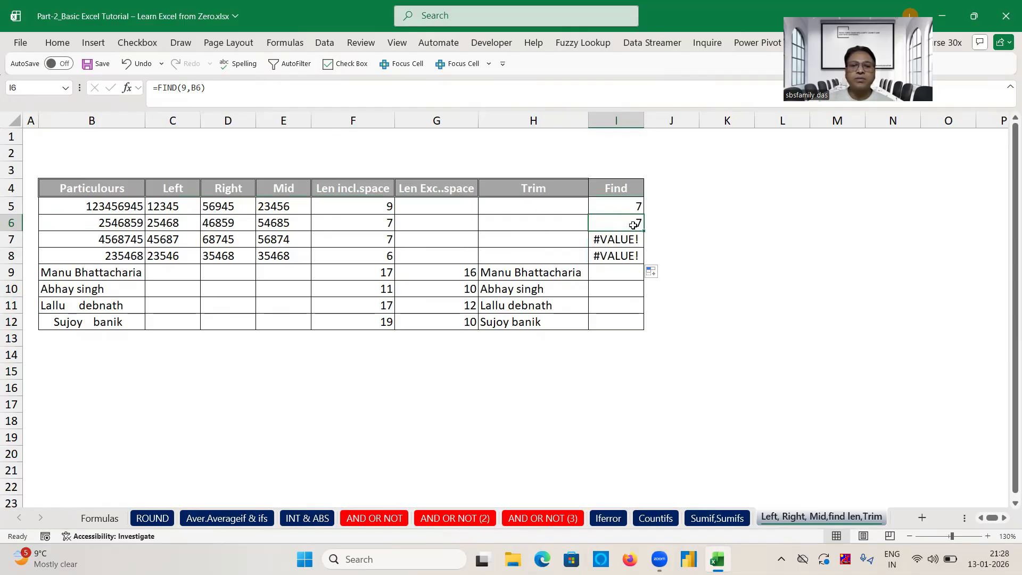
- Change the search digit in the I7 formula to 6, making it =FIND(6,B7)
click(633, 243)
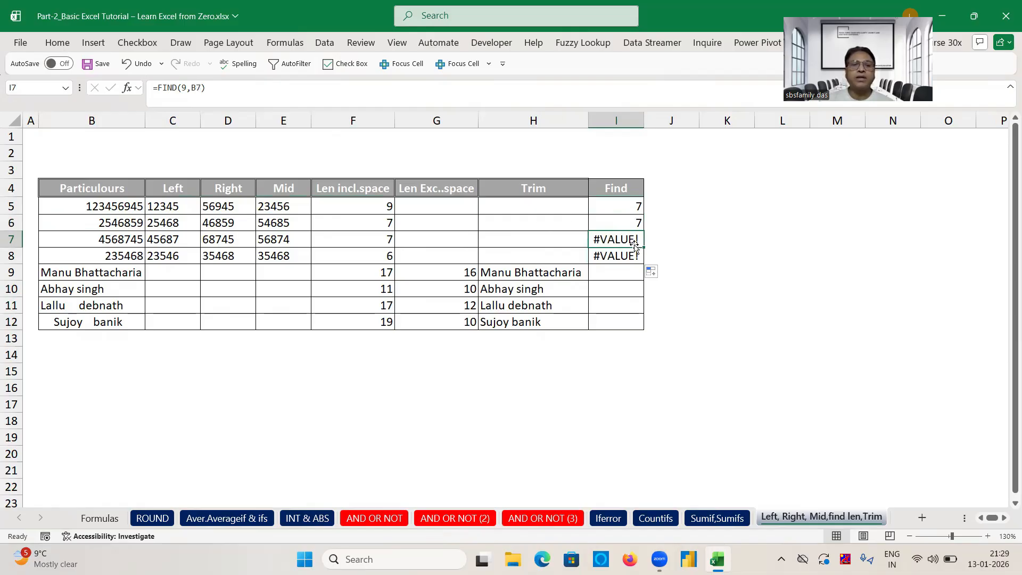
click(186, 91)
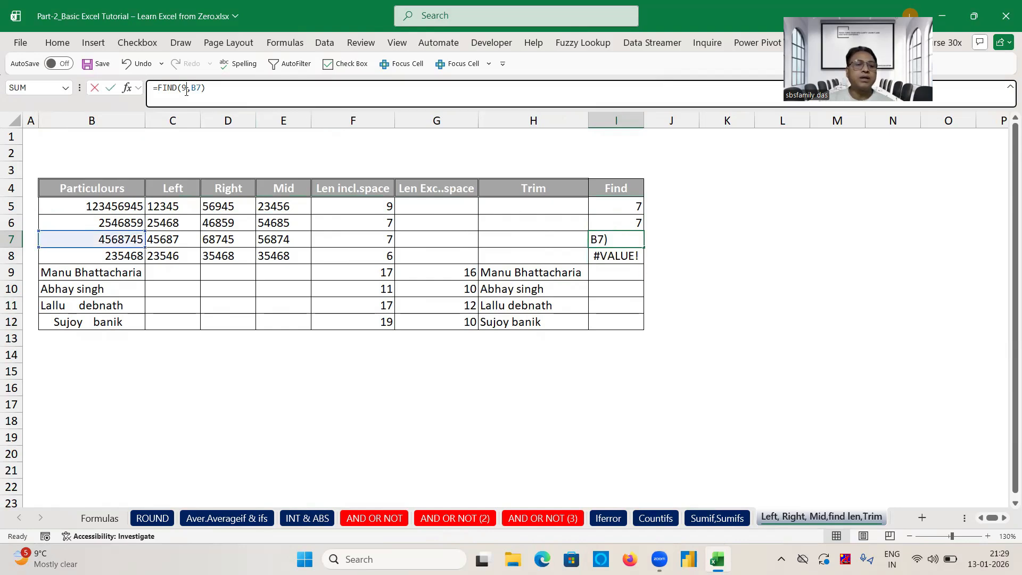
key(BackSpace)
text(6)
key(Return)
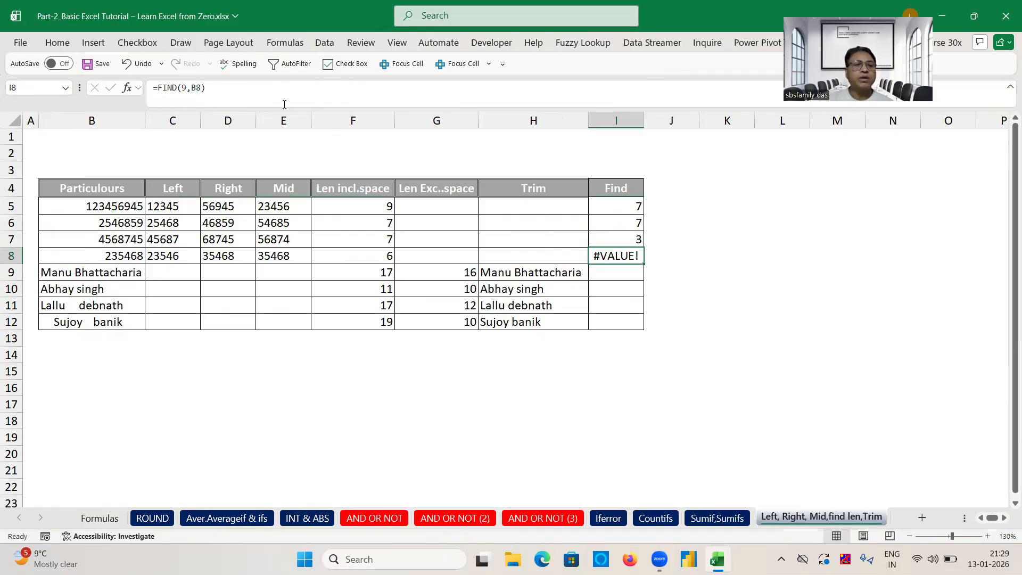
- Change the search digit in the I8 formula to 8, making it =FIND(8,B8)
click(181, 89)
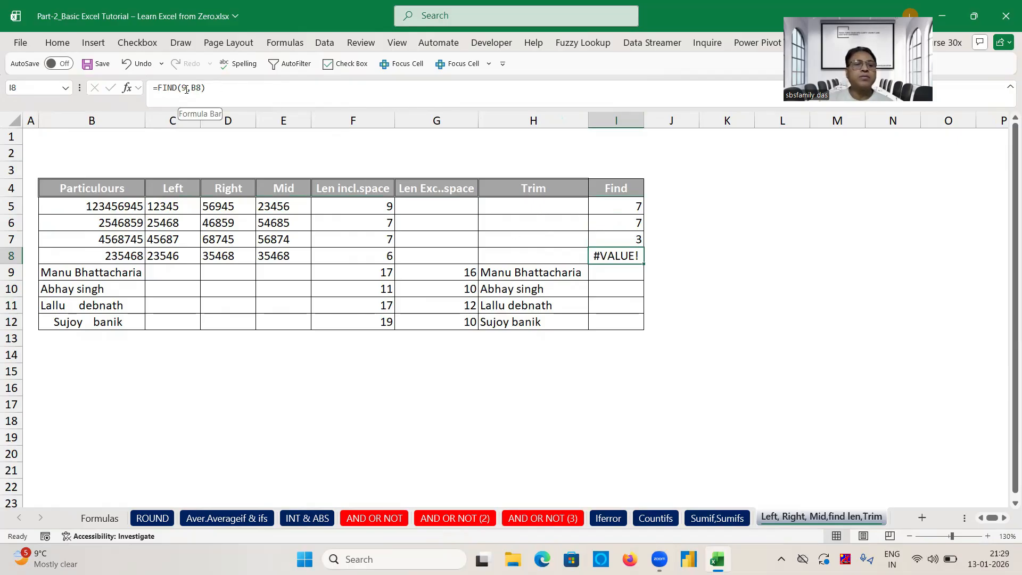
key(Delete)
text(6)
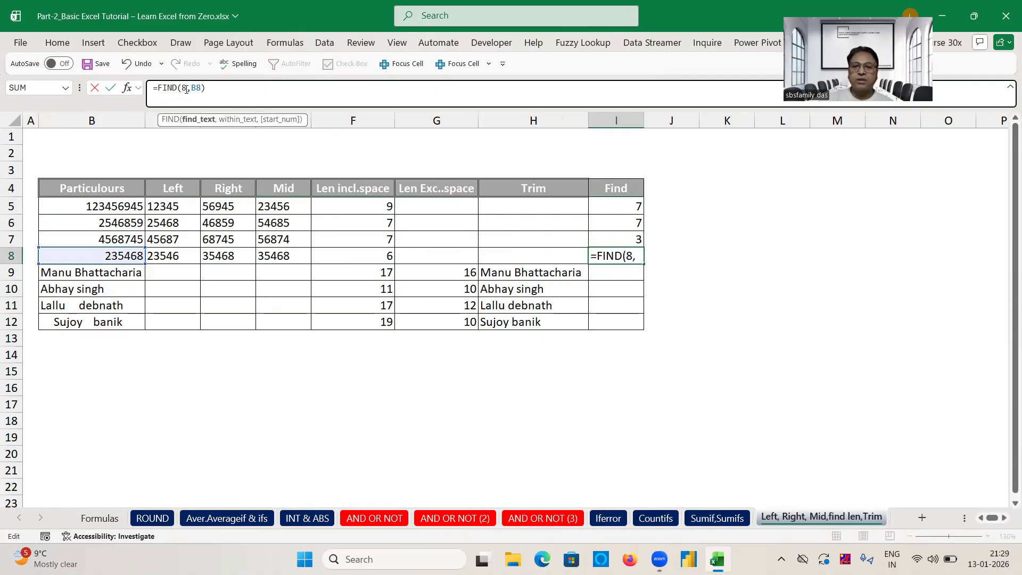
key(Return)
click(659, 278)
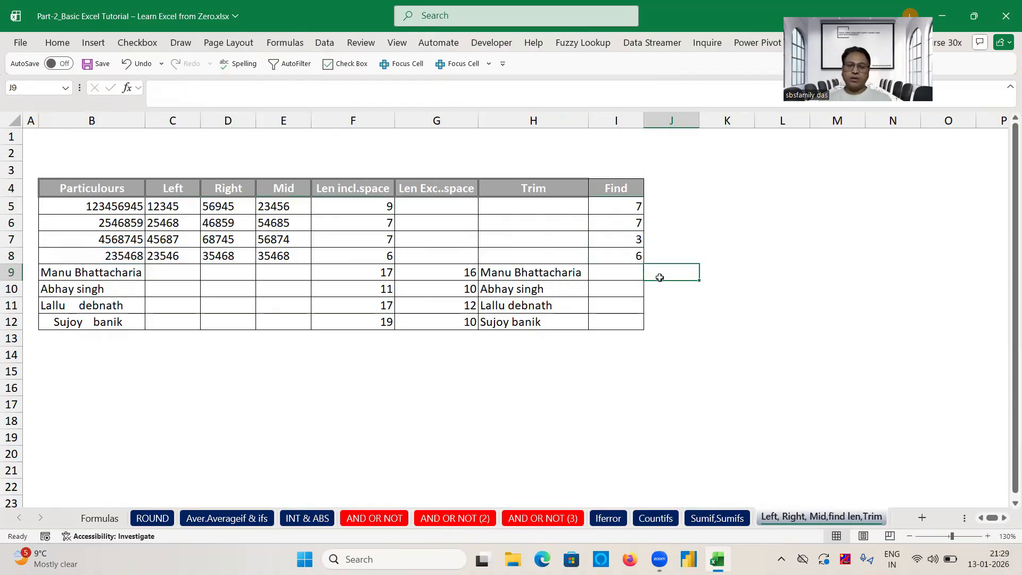